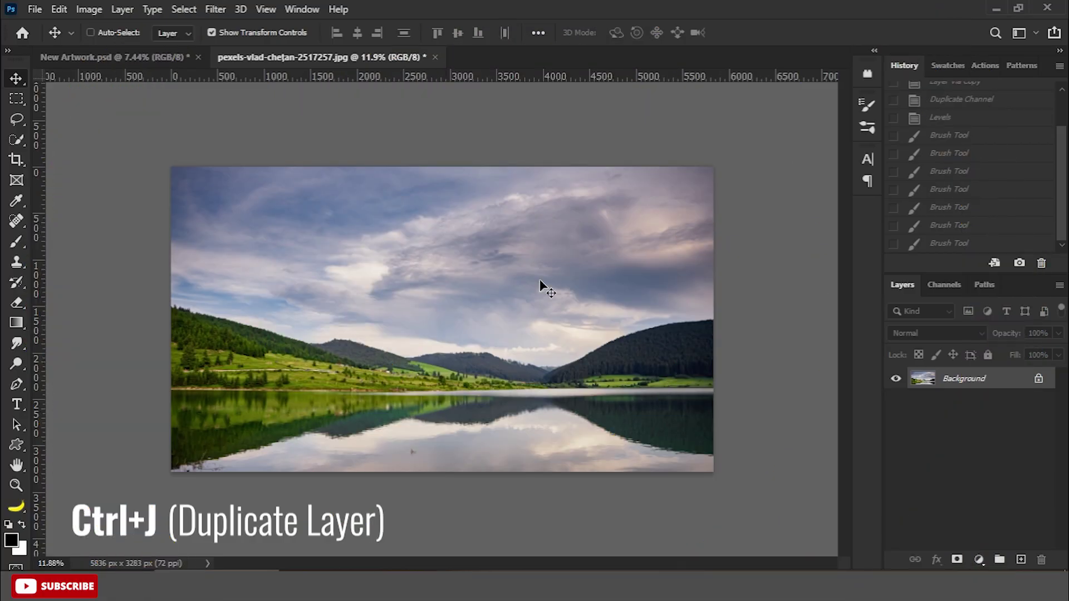
Step: Duplicate the lake layer and turn a Blue channel copy stark black and white with Levels
key(ctrl+j)
click(944, 284)
click(979, 365)
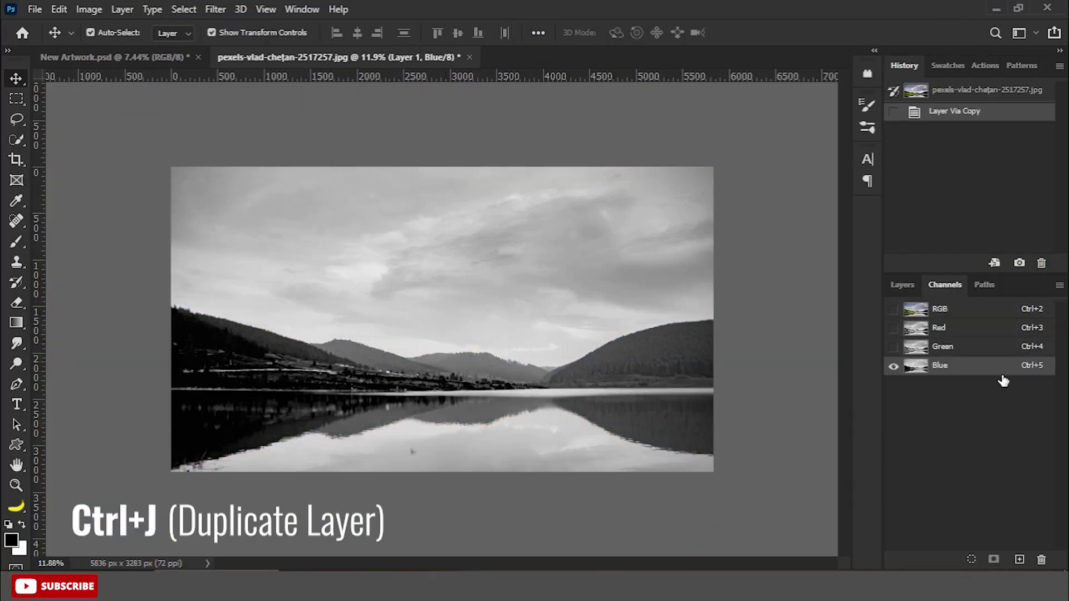
drag(979, 365, 1022, 564)
key(ctrl+l)
drag(823, 241, 798, 242)
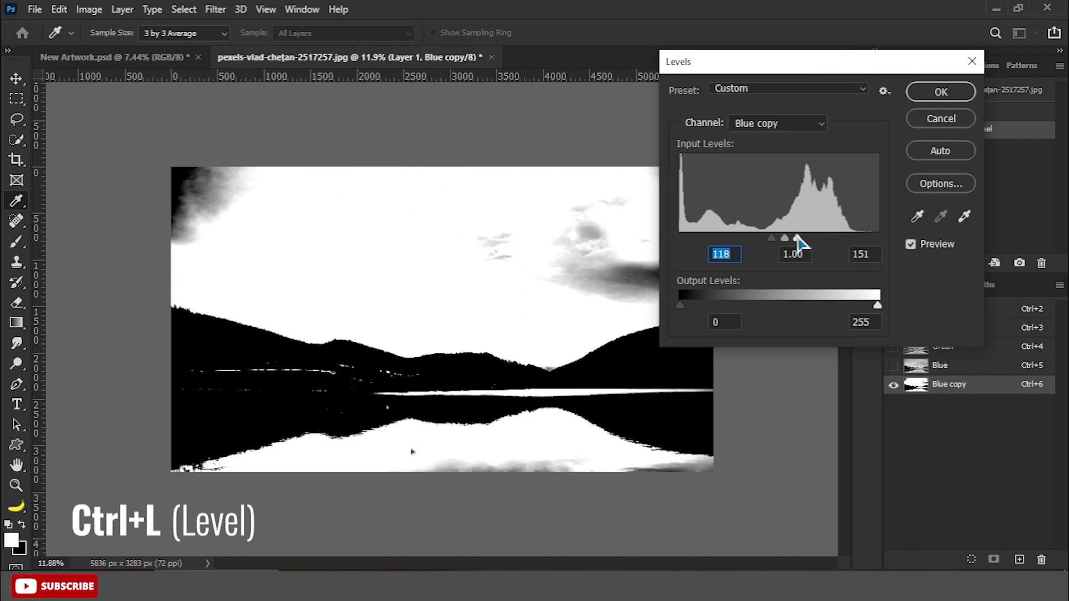
click(941, 92)
Step: Brush the dark top corner and remaining clouds white on the Blue copy channel
key(b)
mouse_move(239, 211)
mouse_down()
mouse_move(600, 259)
mouse_move(718, 206)
mouse_up()
mouse_move(637, 501)
mouse_down()
mouse_move(711, 508)
mouse_move(400, 496)
mouse_move(284, 521)
mouse_up()
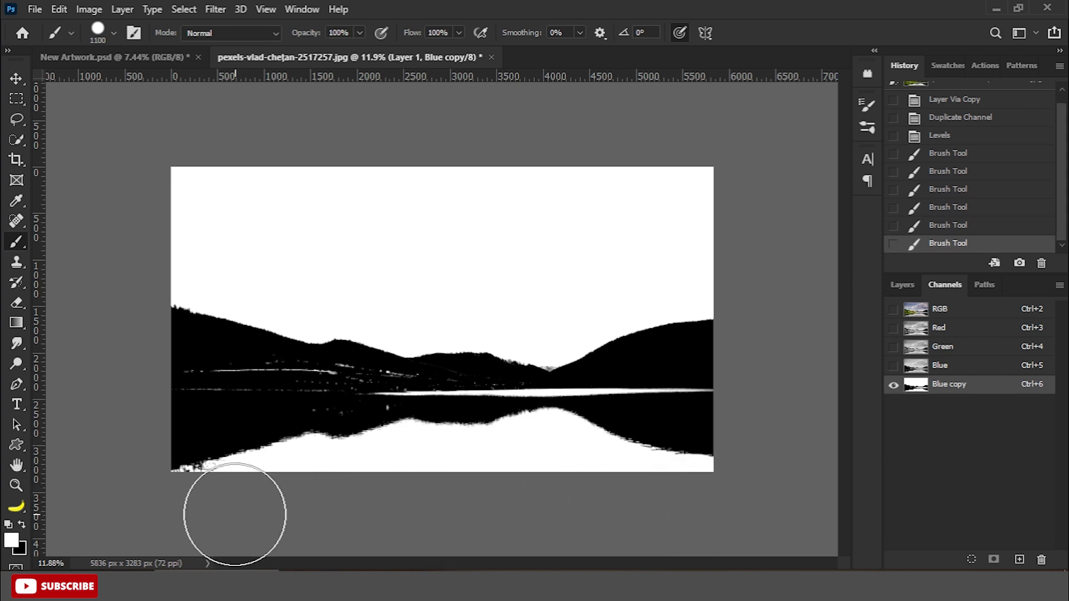
scroll(235, 515, down, 2)
scroll(581, 364, up, 2)
key(bracketleft)
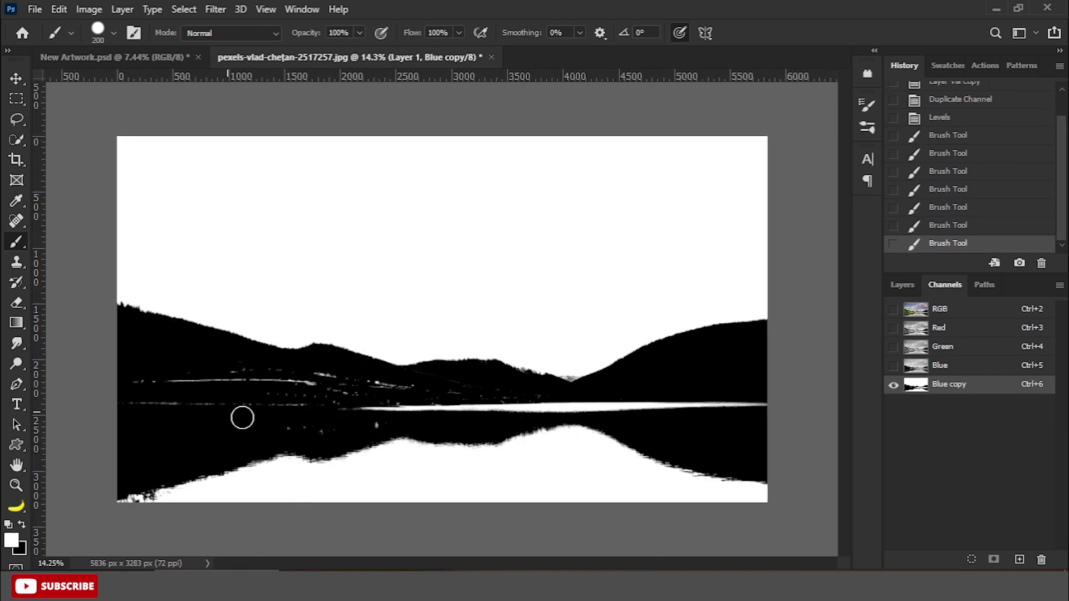
scroll(242, 418, up, 2)
Step: Paint the shoreline black on the channel mask, switching to a soft round brush
drag(314, 406, 175, 405)
key(ctrl+z)
key(x)
drag(329, 413, 267, 414)
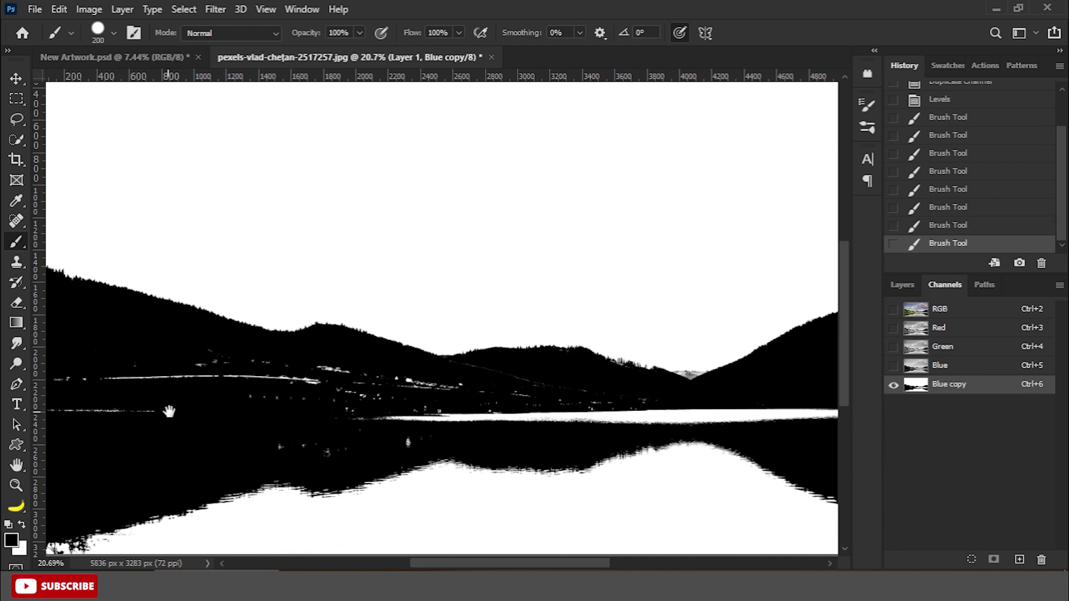
drag(168, 411, 290, 412)
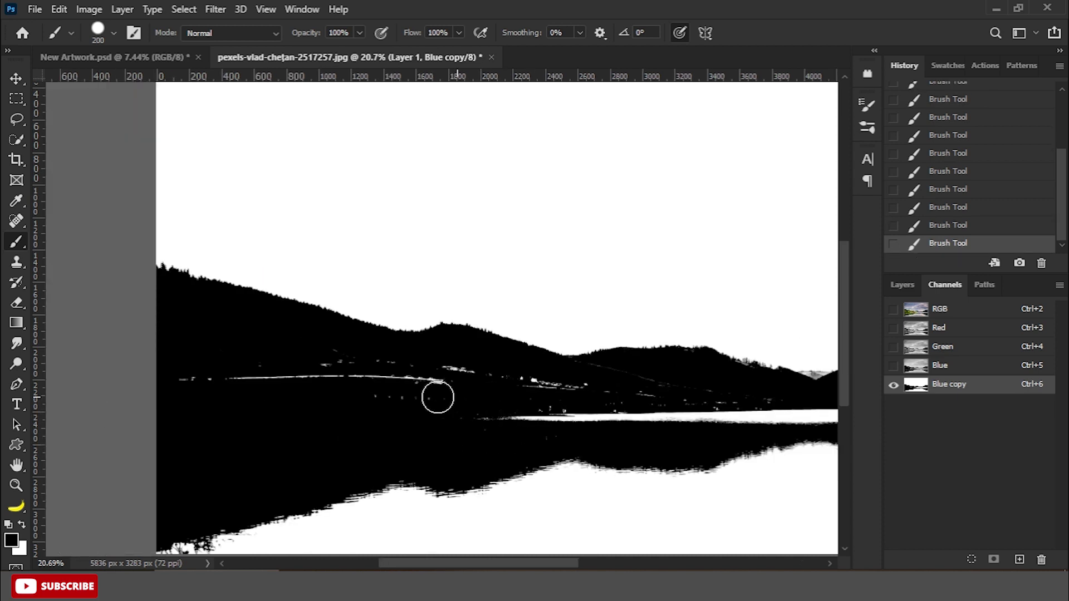
drag(538, 367, 375, 344)
right_click(336, 358)
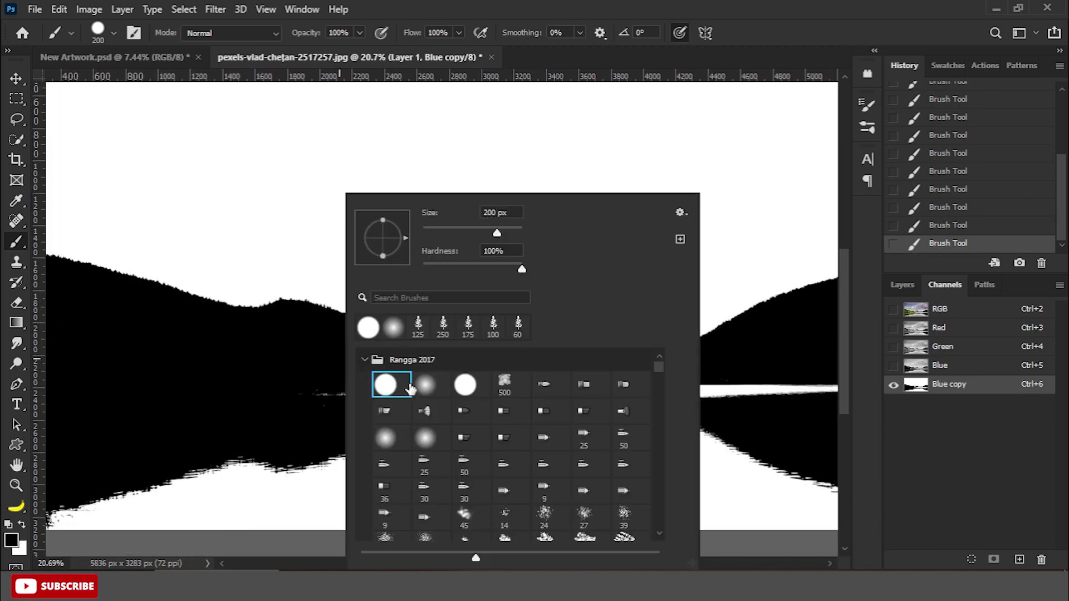
double_click(386, 383)
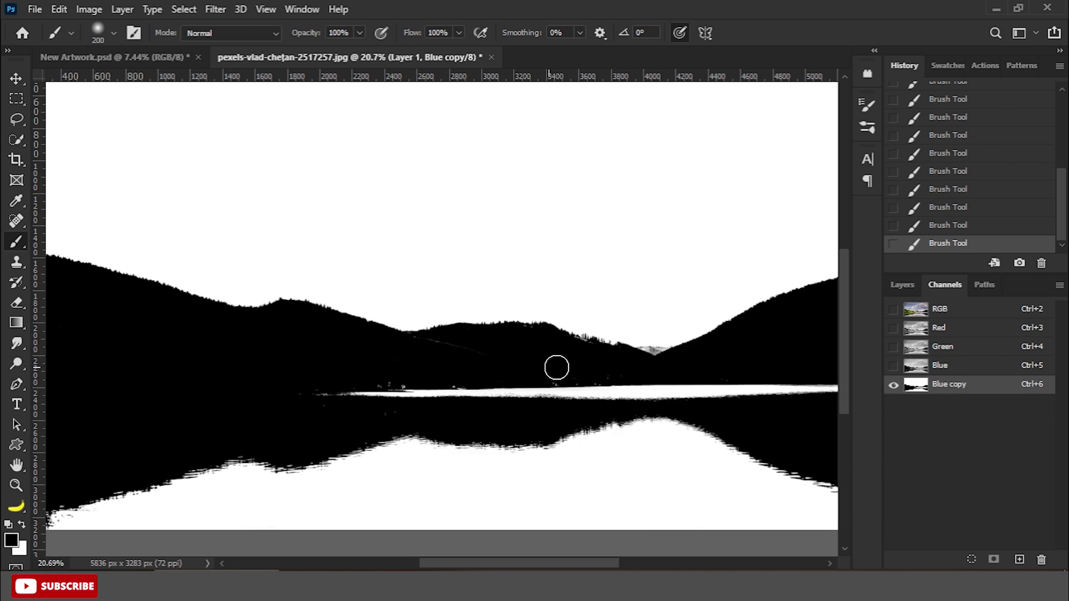
scroll(835, 389, down, 3)
Step: Load the Blue copy as a selection to clear the sky, then delete the Background layer
ctrl+click(917, 390)
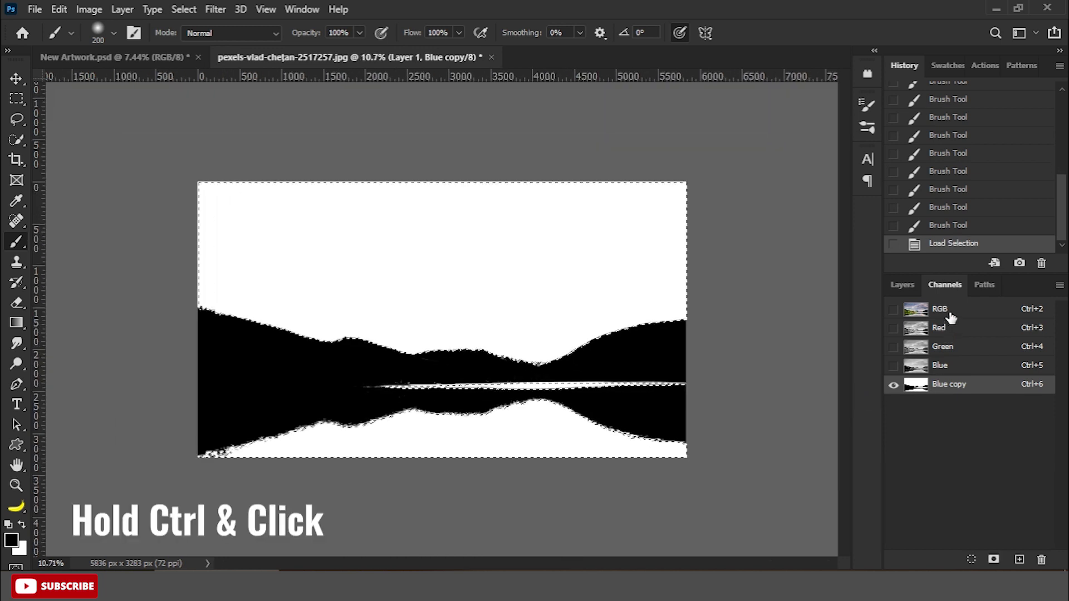
click(946, 309)
click(901, 284)
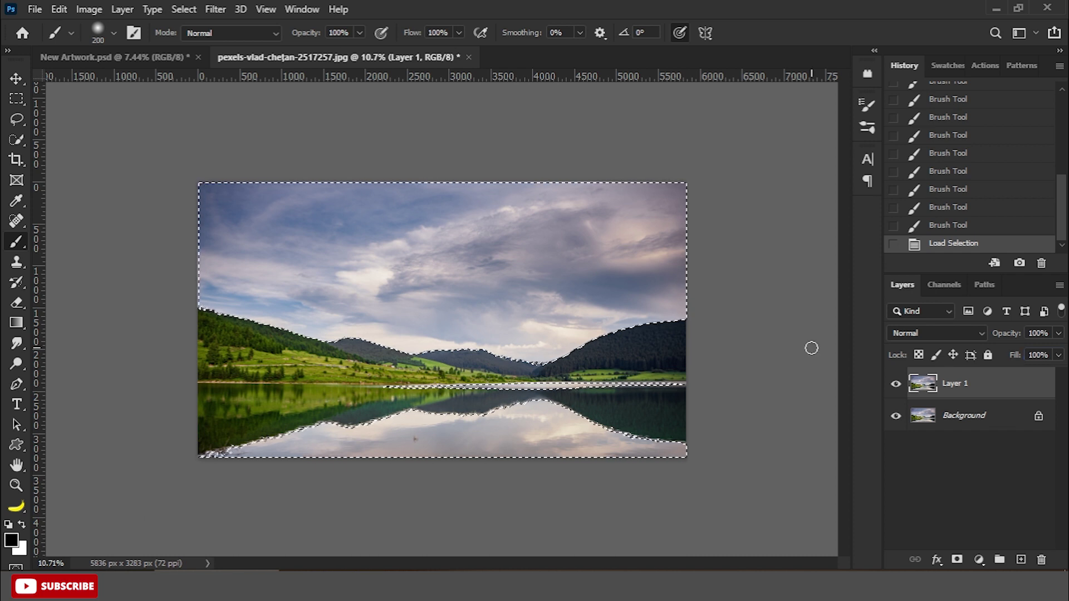
key(ctrl+d)
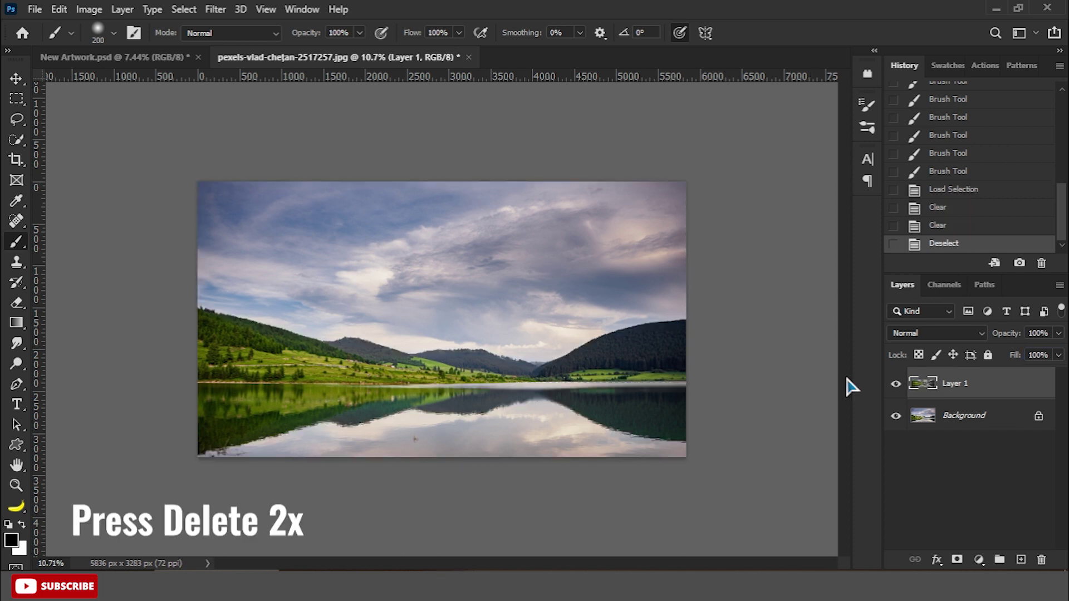
click(953, 415)
key(Delete)
Step: Drag the sky-free hills layer into New Artwork
click(18, 79)
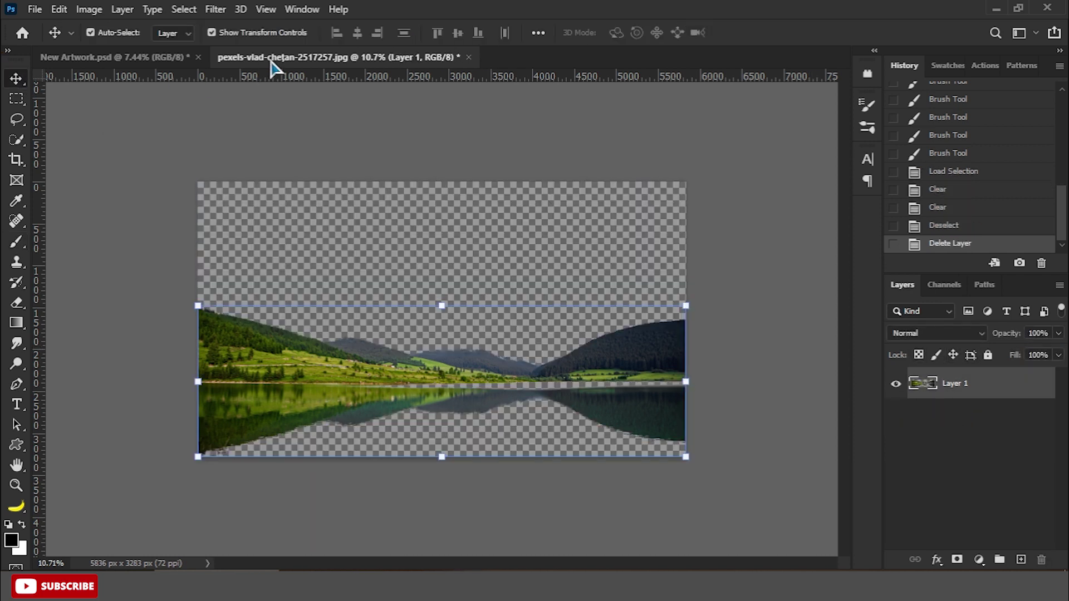
drag(275, 57, 186, 179)
drag(555, 370, 615, 255)
click(607, 178)
Step: Close the lake photo unsaved and scale the hills to span New Artwork's width
click(528, 226)
key(ctrl+t)
mouse_move(341, 305)
mouse_down()
mouse_move(262, 268)
mouse_move(222, 269)
mouse_up()
drag(386, 317, 389, 305)
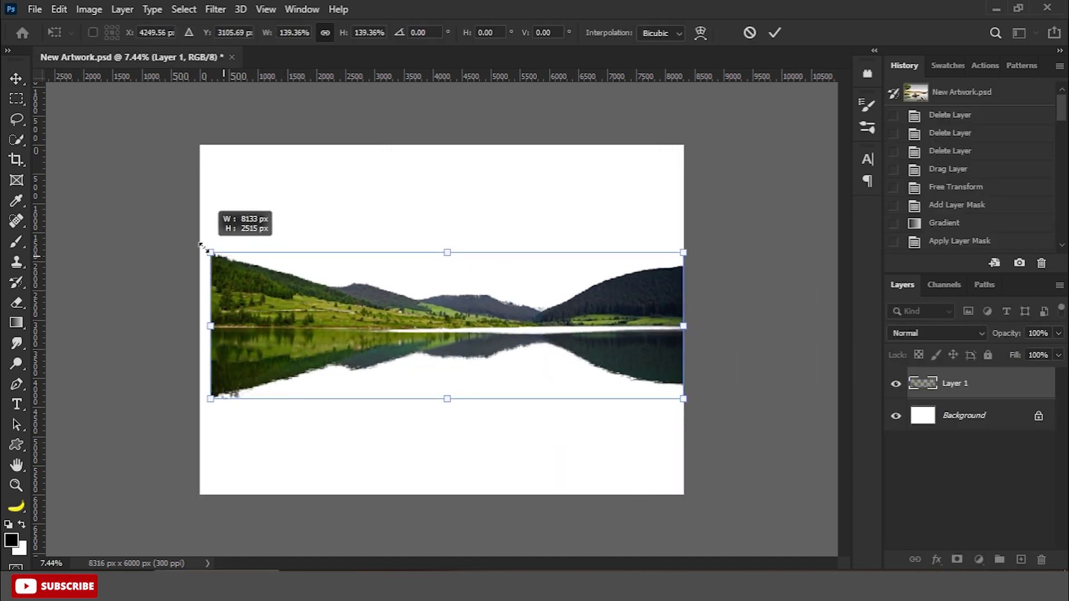
drag(227, 258, 199, 248)
key(Return)
drag(615, 321, 616, 323)
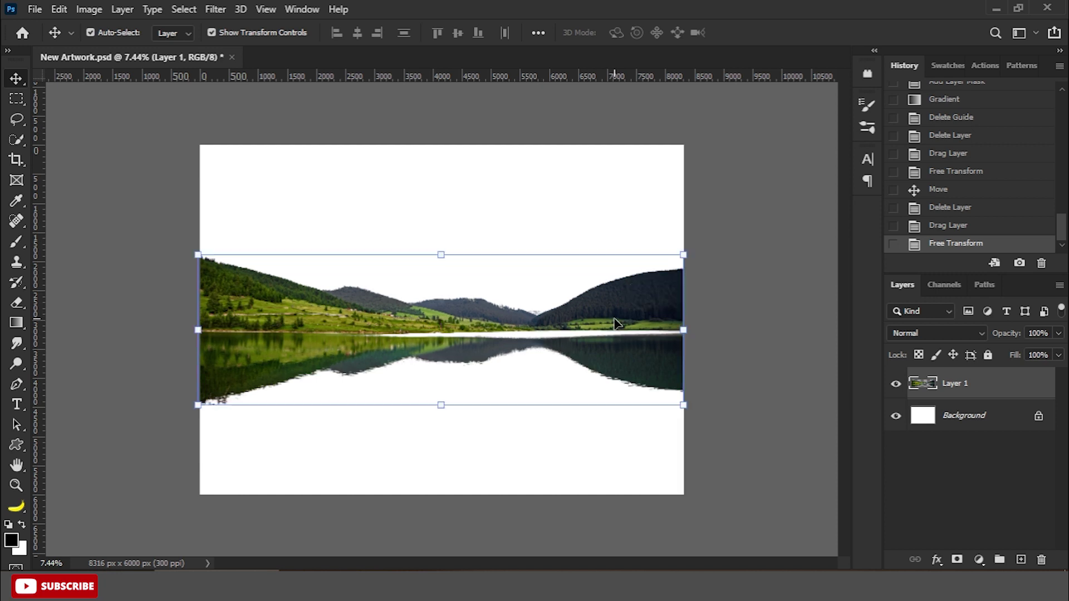
Step: Cut the reflection band below the shoreline onto its own layer and squash it vertically
click(16, 101)
drag(189, 332, 732, 433)
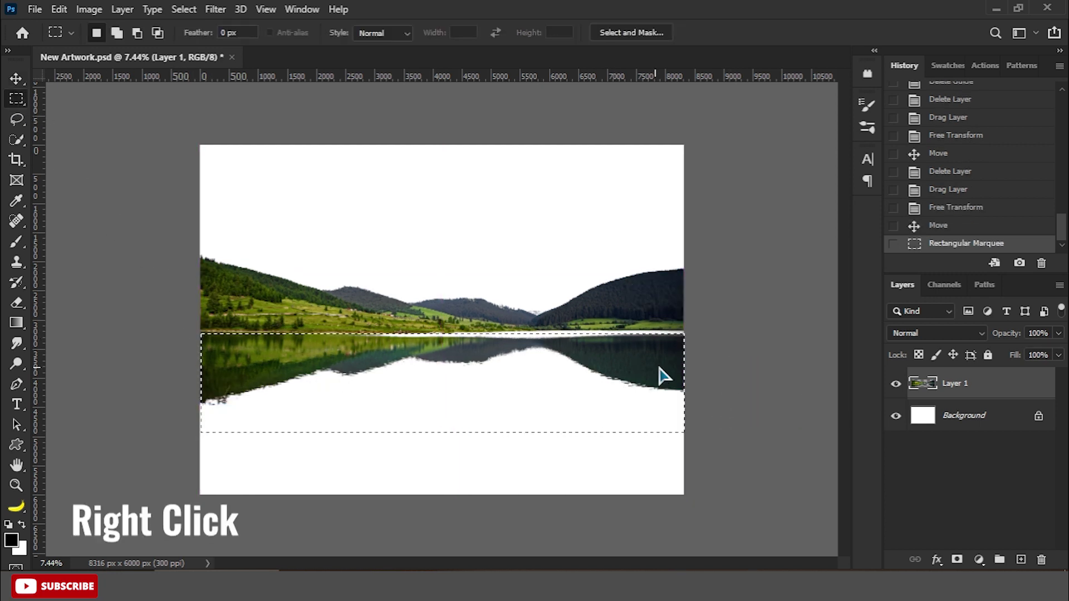
right_click(663, 376)
click(690, 186)
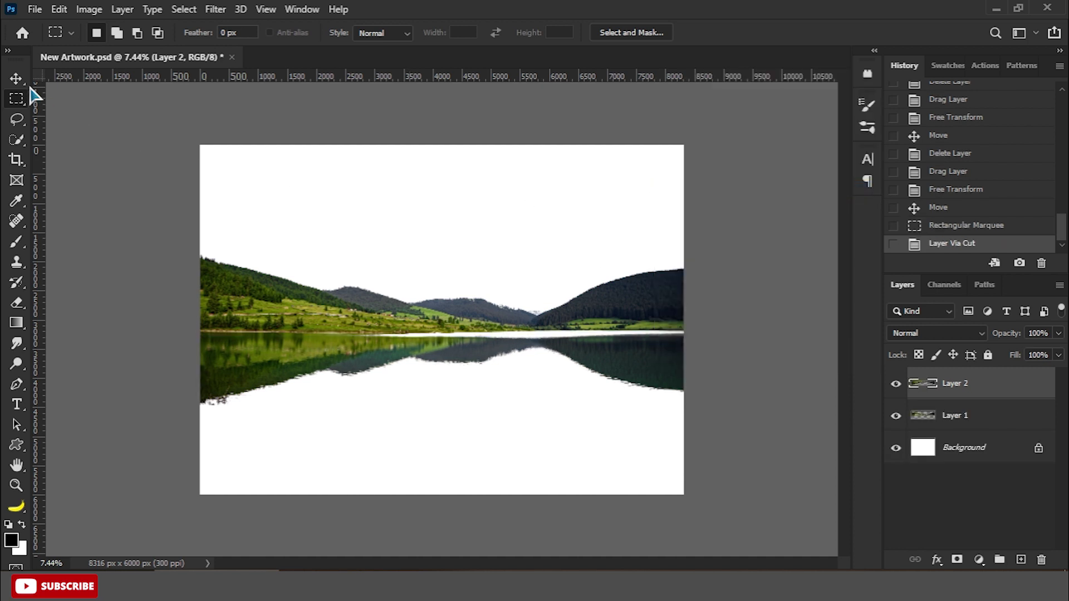
key(v)
drag(446, 410, 447, 382)
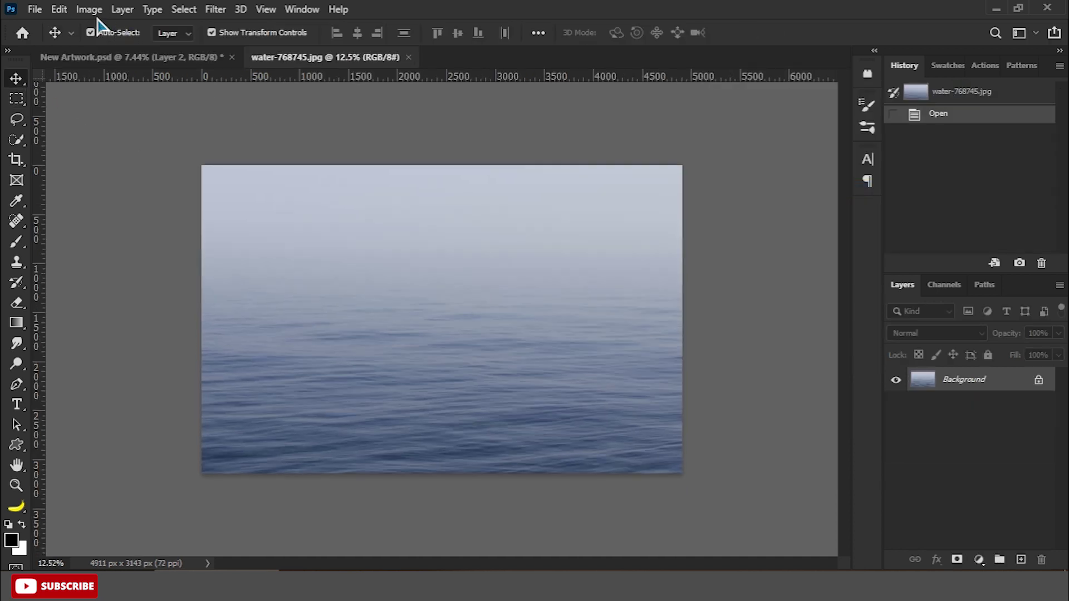
click(91, 9)
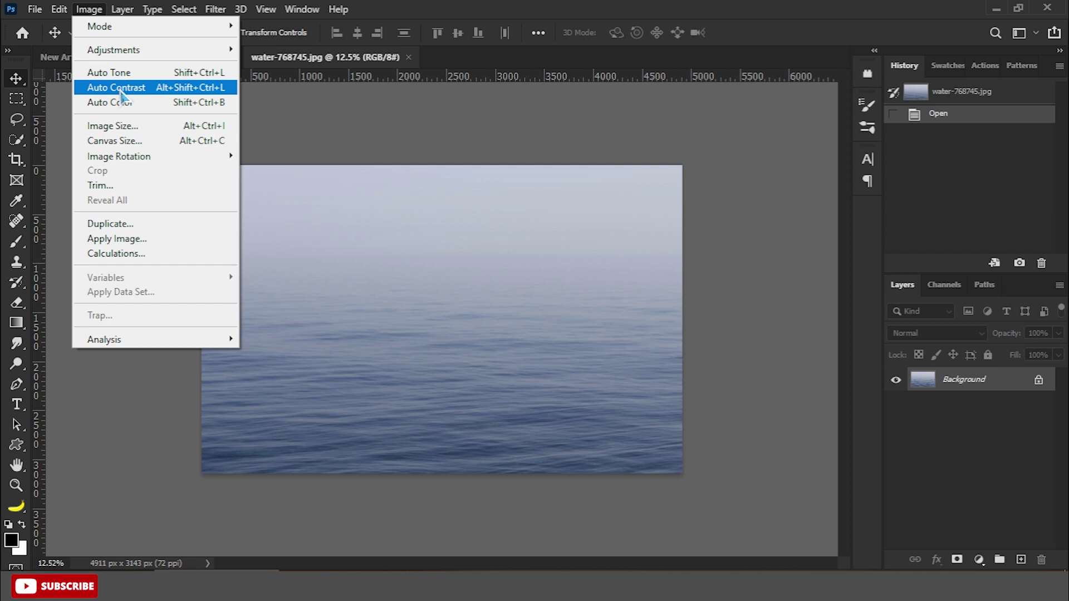
Step: Apply Auto Contrast to the water photo and reduce its saturation
click(121, 87)
key(ctrl+u)
drag(772, 189, 749, 192)
click(948, 73)
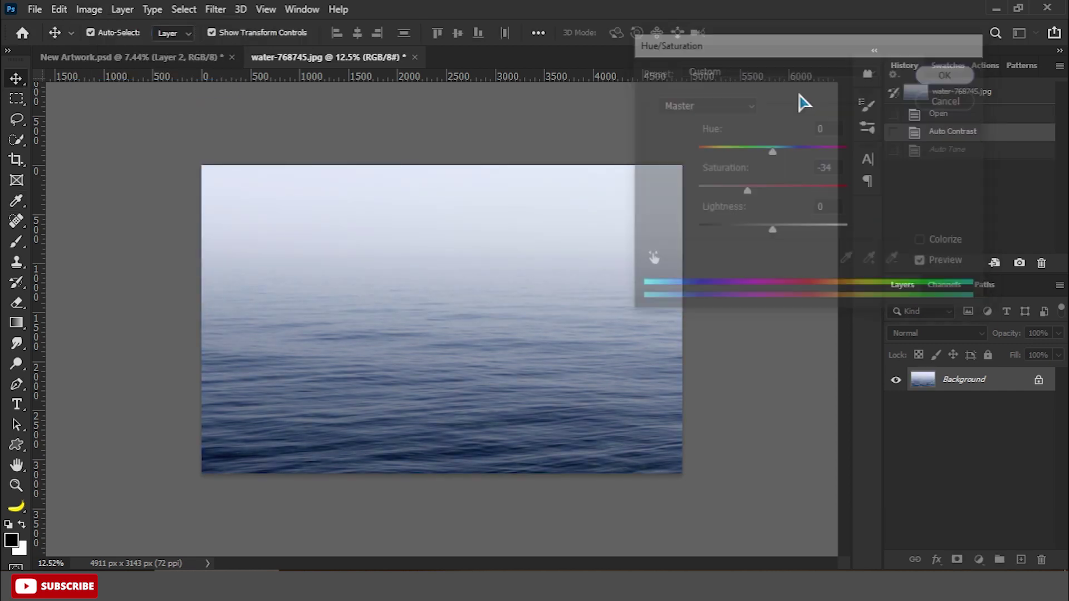
Step: Place the water photo in New Artwork and scale it to about 206%
drag(398, 58, 233, 259)
drag(279, 418, 631, 345)
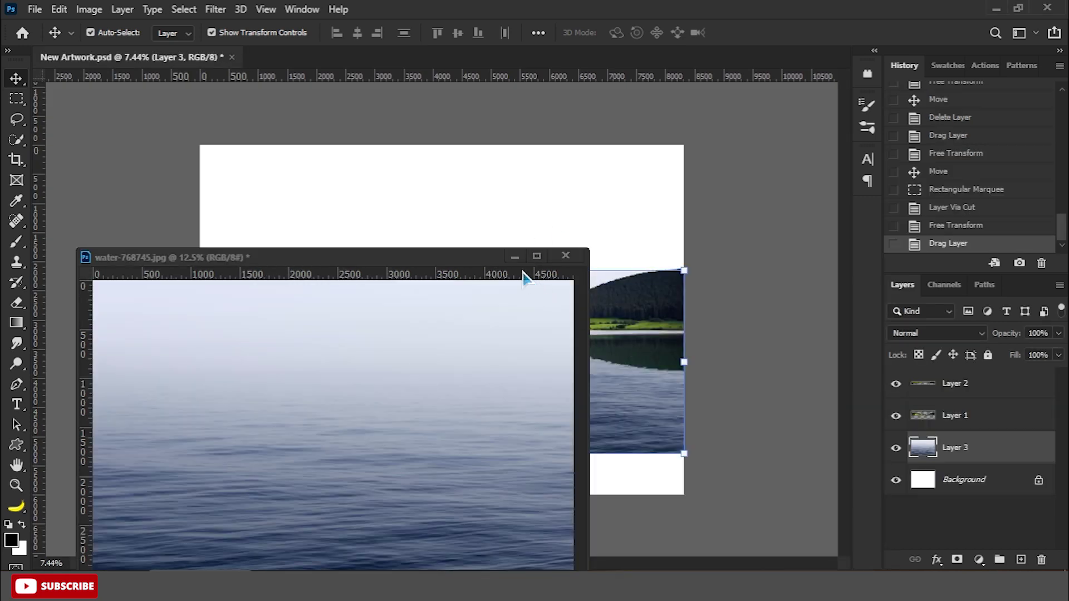
drag(609, 285, 686, 234)
mouse_move(557, 334)
mouse_down()
mouse_move(587, 287)
mouse_move(644, 247)
mouse_up()
Step: Brighten the water layer's highlights with Levels and add a layer mask
key(ctrl+l)
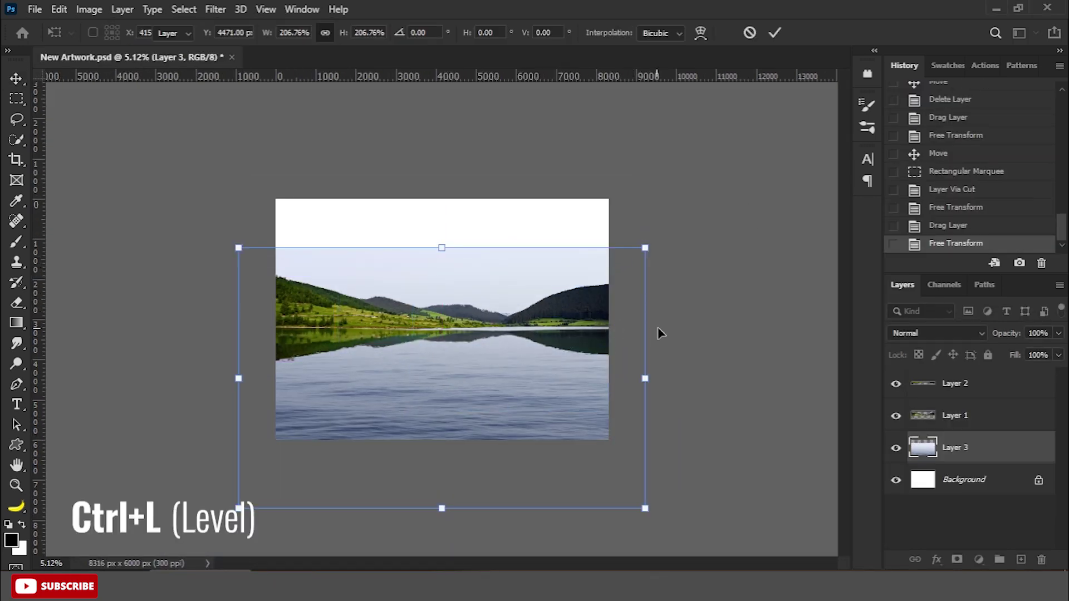
drag(877, 238, 858, 238)
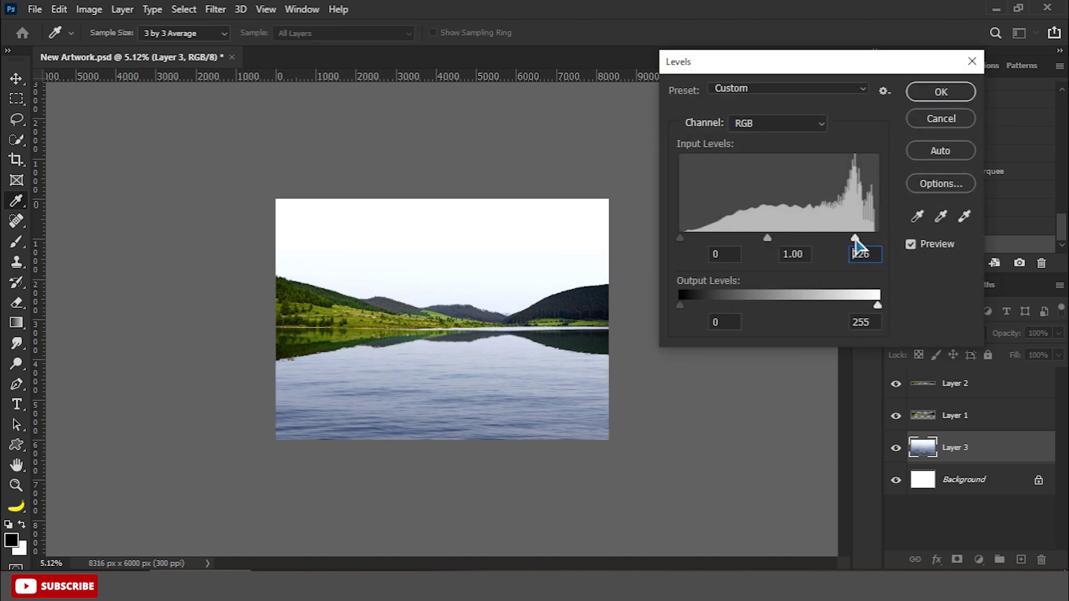
click(940, 92)
click(956, 559)
Step: Draw a gradient on Layer 3's mask to blend the water
click(16, 323)
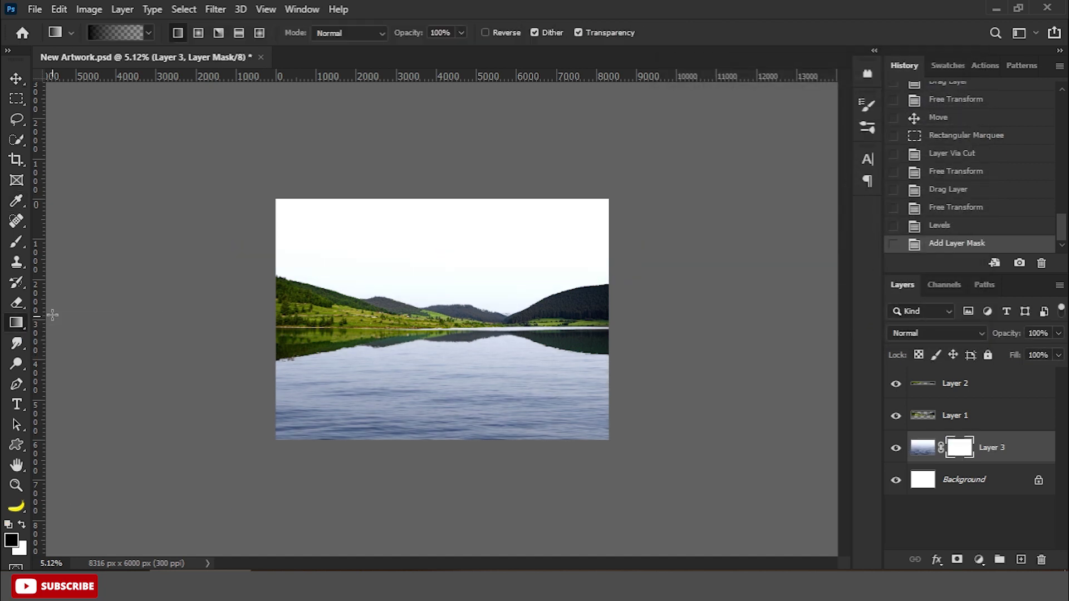
drag(168, 285, 307, 328)
click(15, 81)
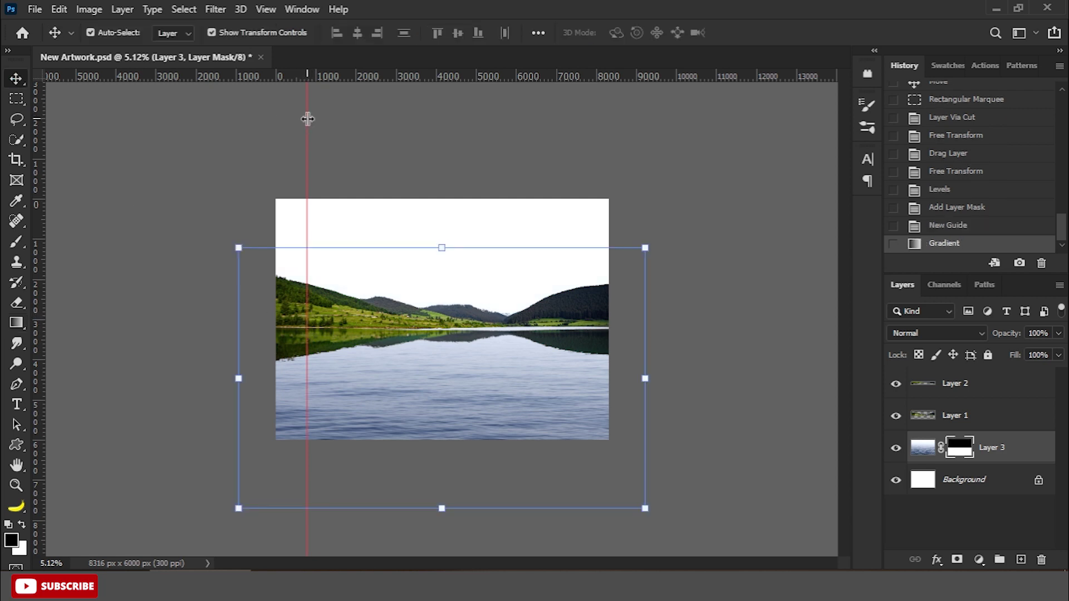
Step: Clip a Levels layer (output 49/235) to the hills and set reflection Layer 2 fill to 80%
click(908, 342)
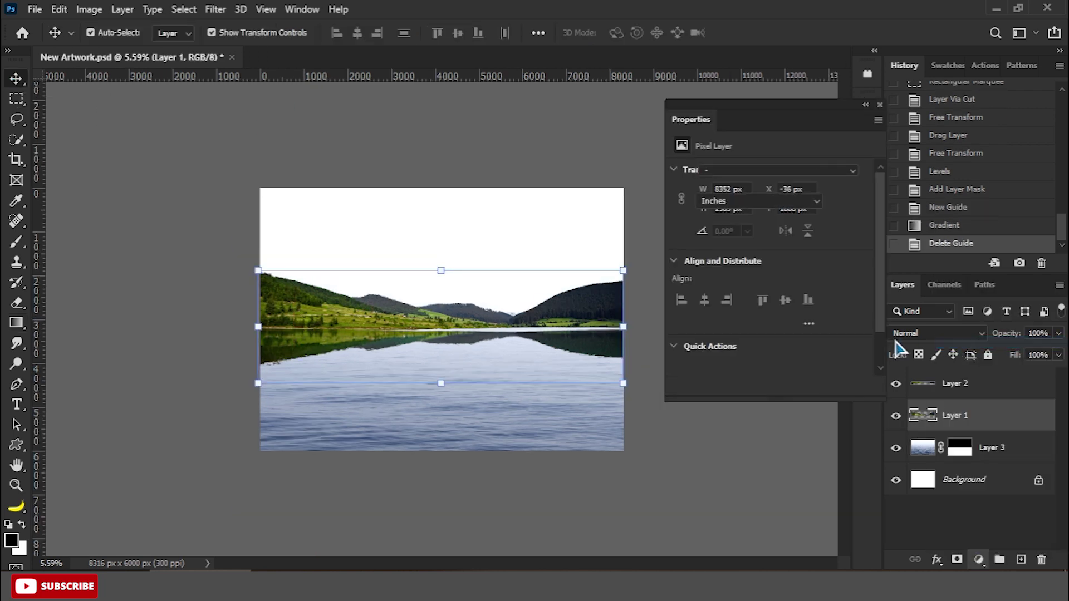
drag(865, 332, 851, 332)
click(768, 386)
drag(696, 330, 722, 333)
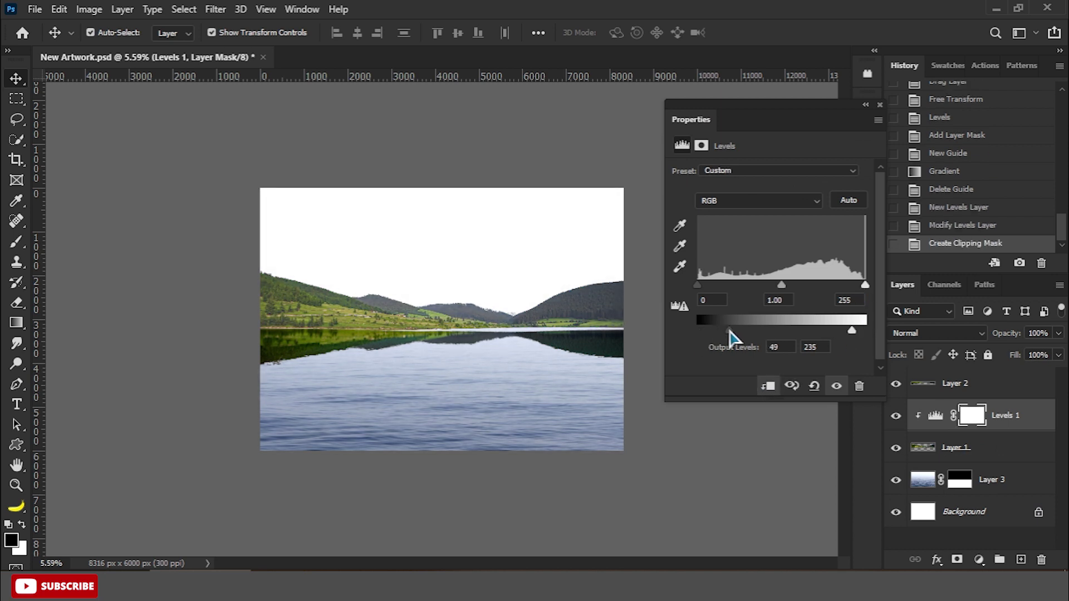
click(880, 105)
click(952, 385)
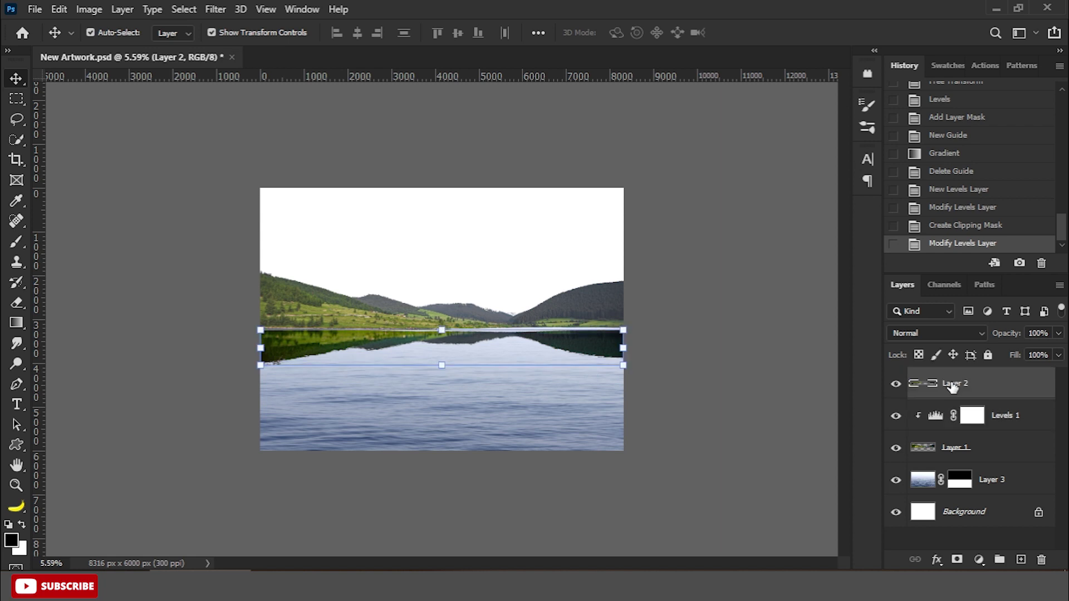
text(80)
key(Return)
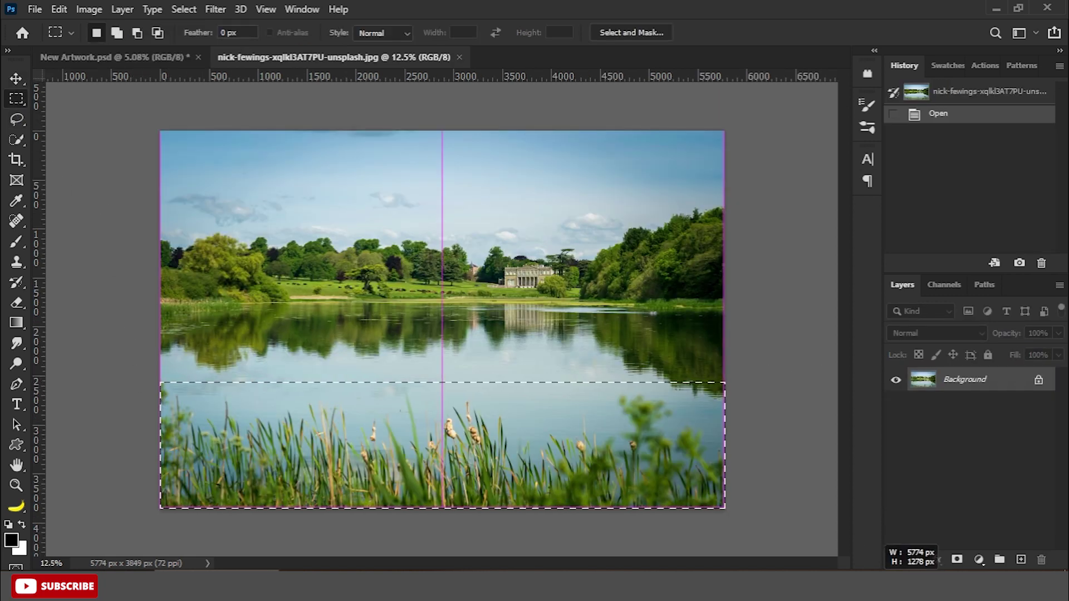
Step: Crop the reed photo to the grass strip along its bottom
drag(145, 382, 735, 515)
key(c)
key(Return)
Step: Duplicate the layer and make a high-contrast Blue channel copy with Levels
key(ctrl+j)
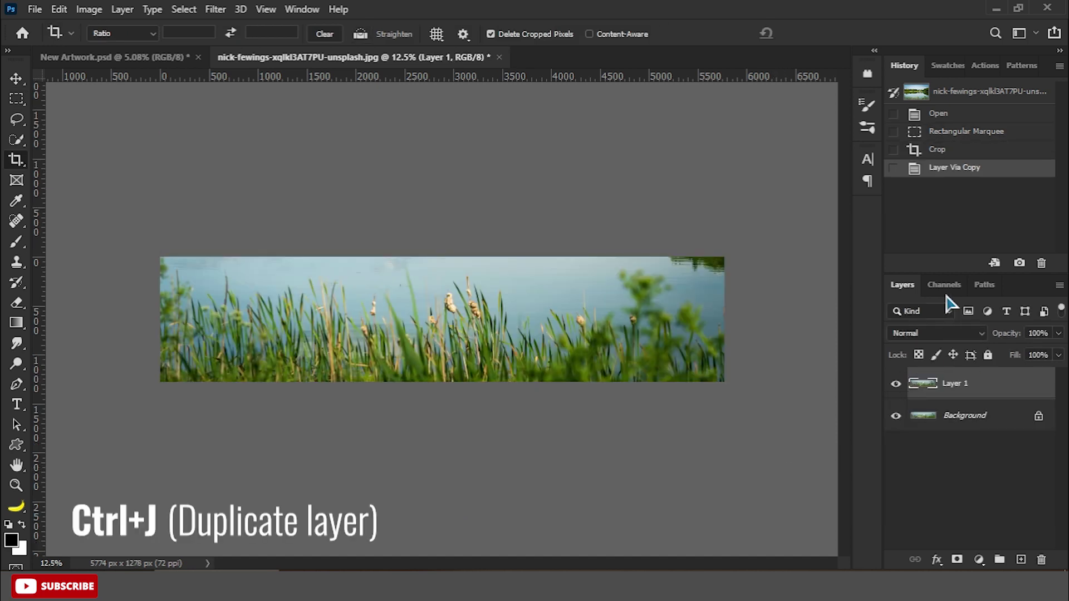
click(944, 284)
drag(941, 363, 1021, 554)
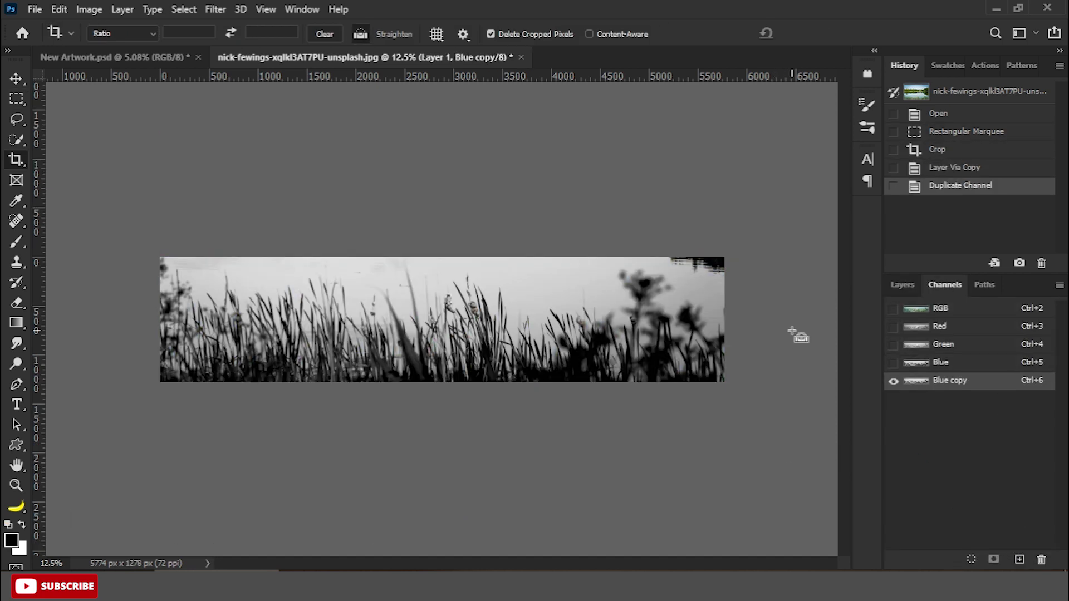
key(ctrl+l)
drag(680, 238, 751, 238)
drag(874, 236, 816, 236)
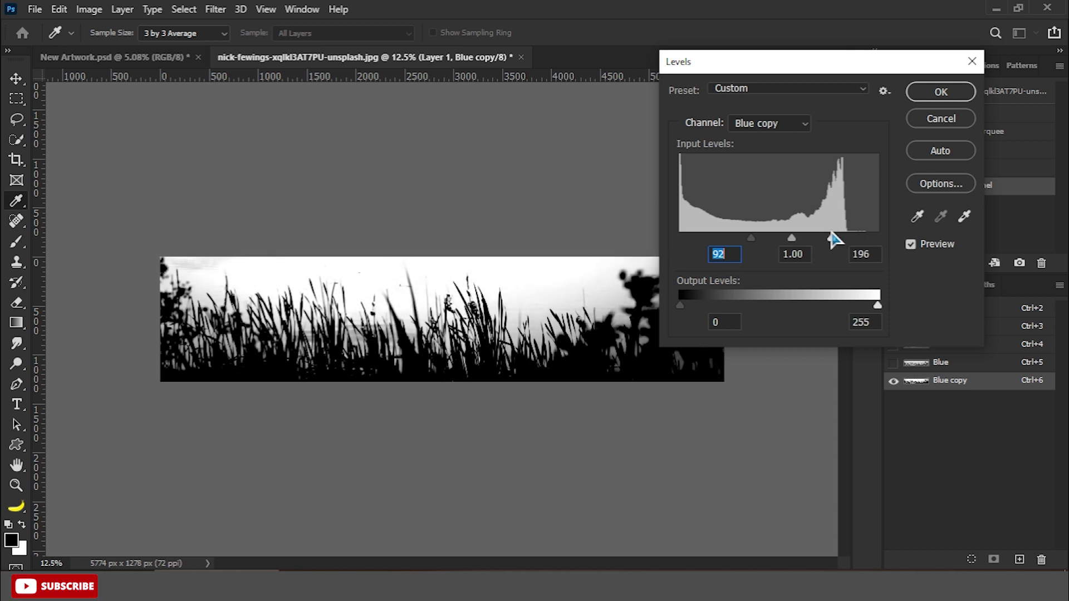
click(940, 92)
Step: Load the Blue copy as a selection and delete the sky pixels from the duplicate layer
key(c)
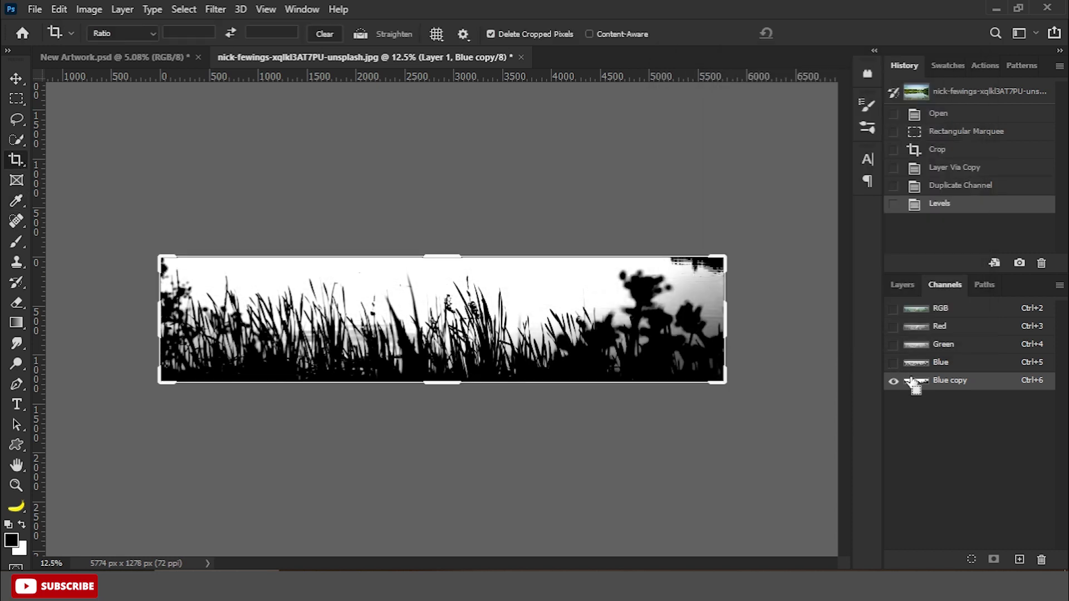
ctrl+click(916, 381)
click(924, 308)
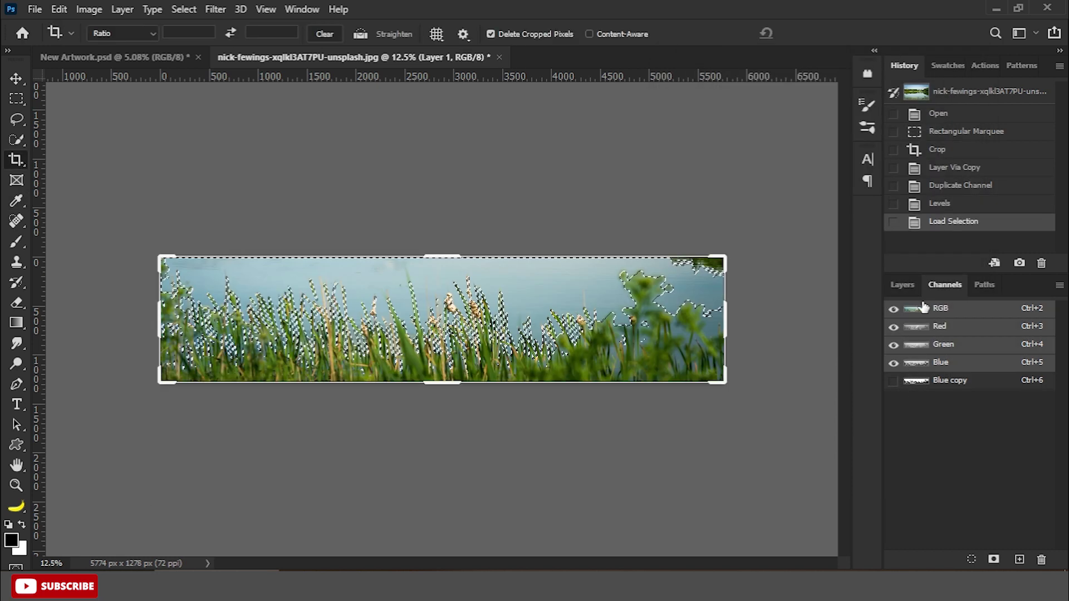
click(901, 284)
key(Delete)
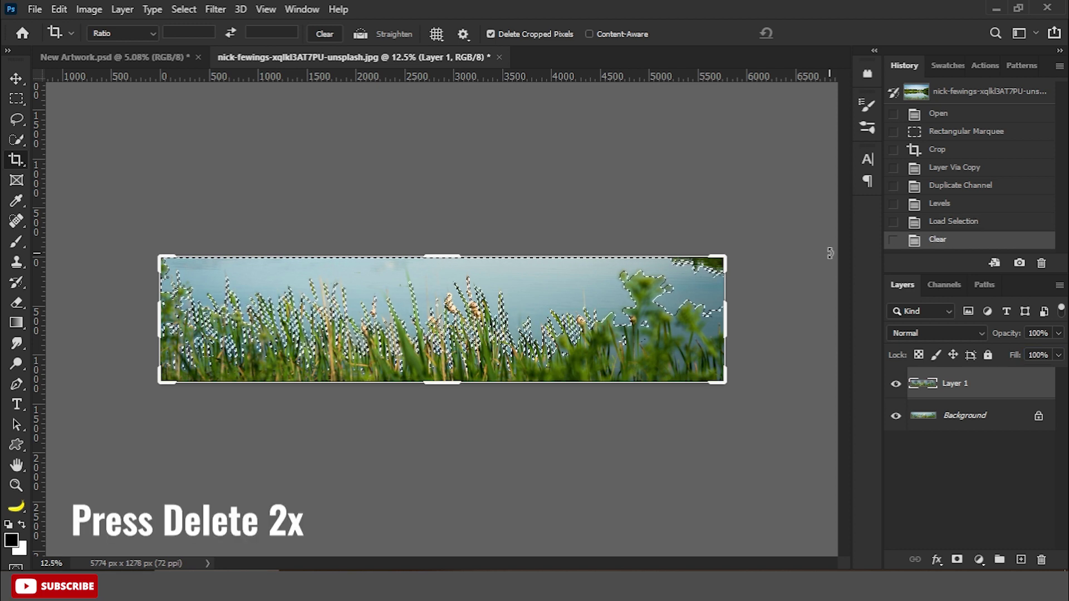
key(Delete)
key(ctrl+d)
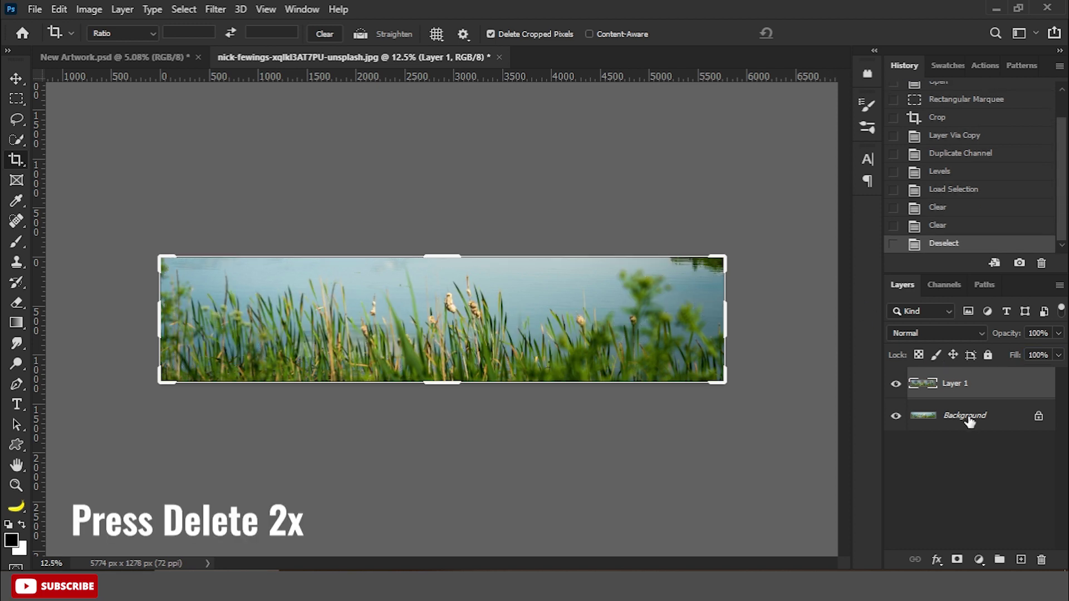
Step: Delete the Background layer and erase leftover sky at the top right
click(968, 419)
key(Delete)
key(e)
drag(625, 227, 730, 229)
Step: Drag the grass cut-out into New Artwork and close the grass document unsaved
key(v)
drag(282, 57, 50, 250)
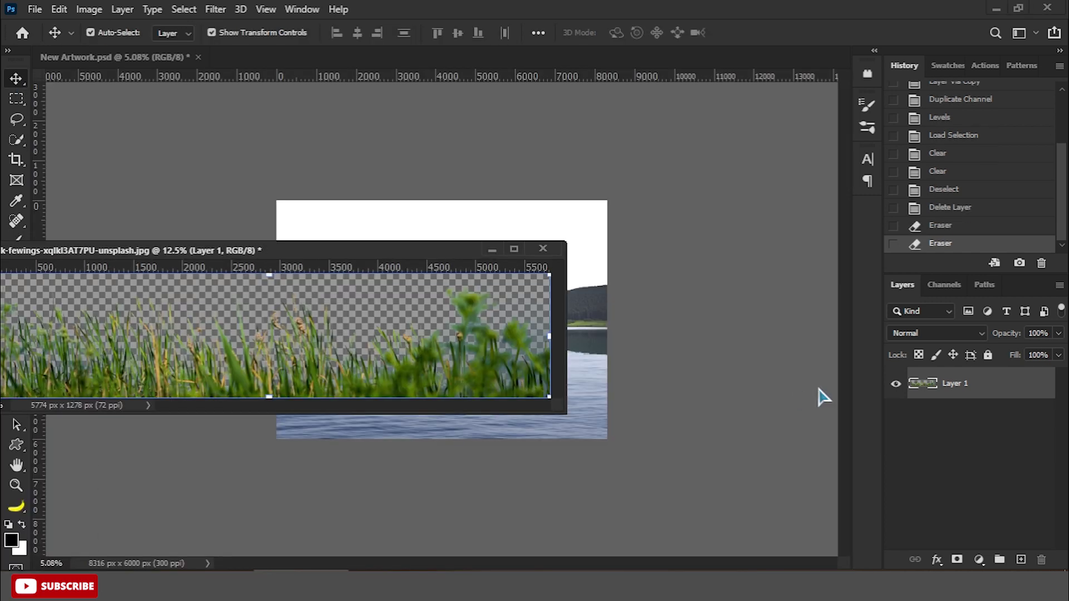
drag(490, 334, 490, 209)
click(543, 248)
click(527, 227)
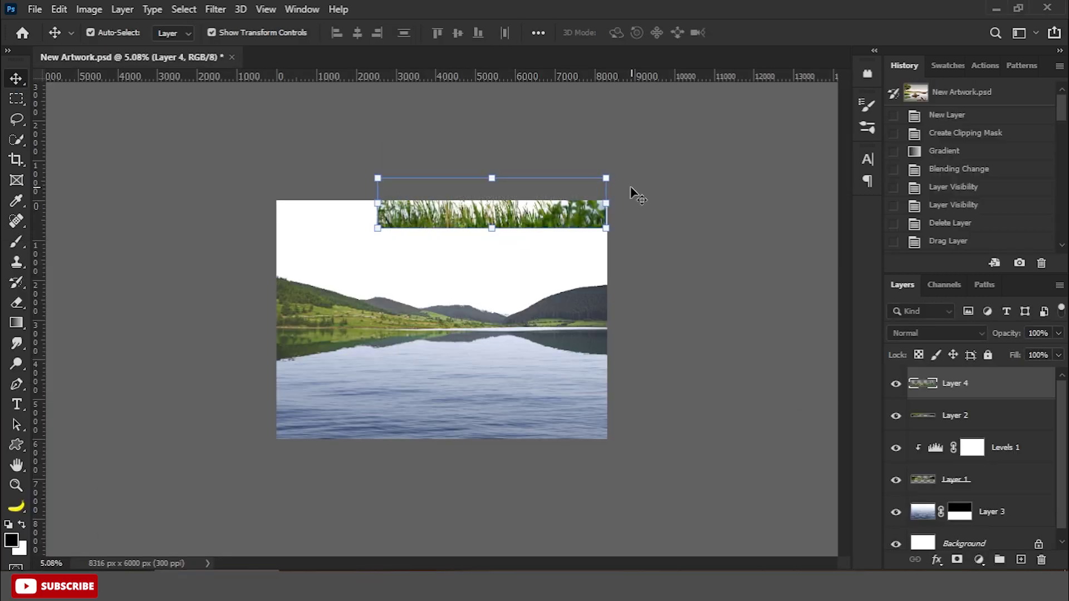
Step: Stretch the grass across the full width along the lake's bottom
drag(606, 178, 680, 162)
mouse_move(626, 210)
mouse_down()
mouse_move(625, 358)
mouse_move(616, 360)
mouse_up()
key(Return)
key(ctrl+minus)
key(shift+Down)
key(shift+Down)
key(shift+Down)
key(shift+Down)
key(shift+Down)
key(shift+Down)
Step: Clip a Hue/Saturation adjustment at Saturation -20 to the grass layer
click(978, 559)
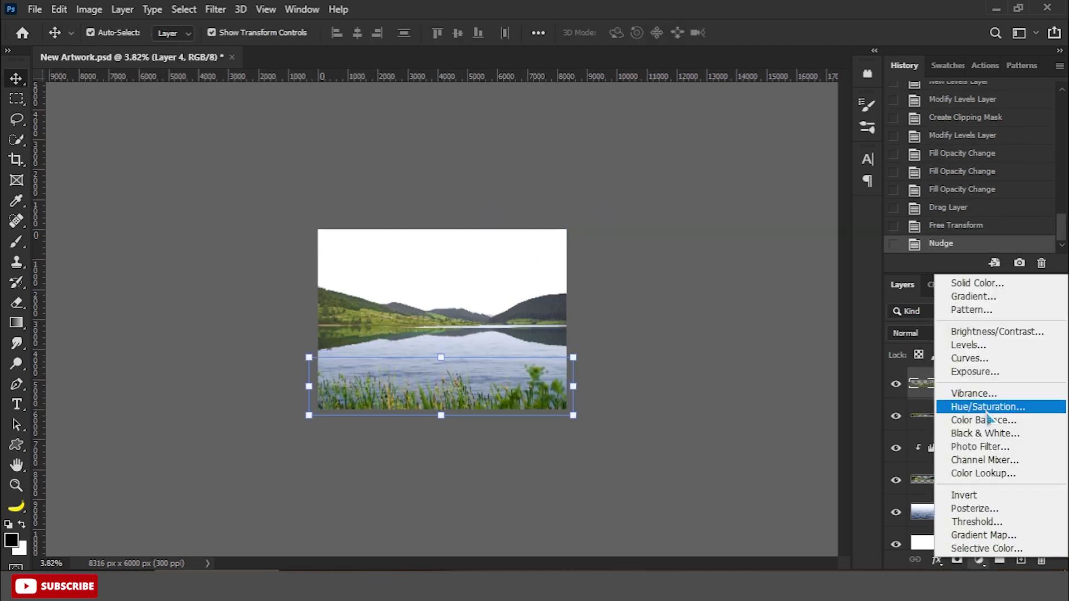
click(987, 409)
click(768, 386)
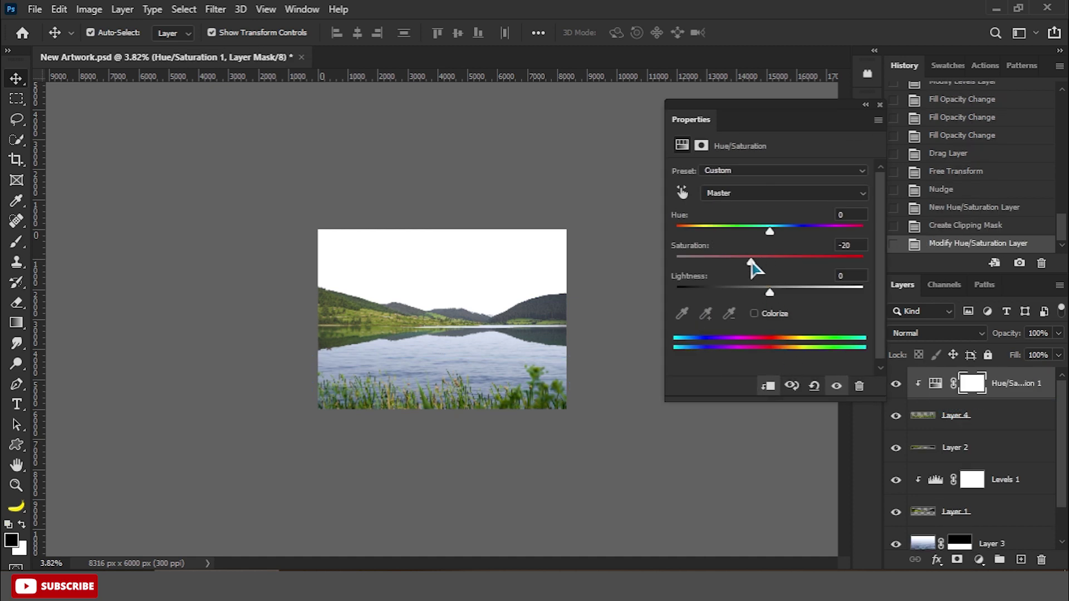
click(880, 106)
key(ctrl+plus)
Step: Nudge reflection Layer 2 slightly upward
click(584, 308)
click(1017, 482)
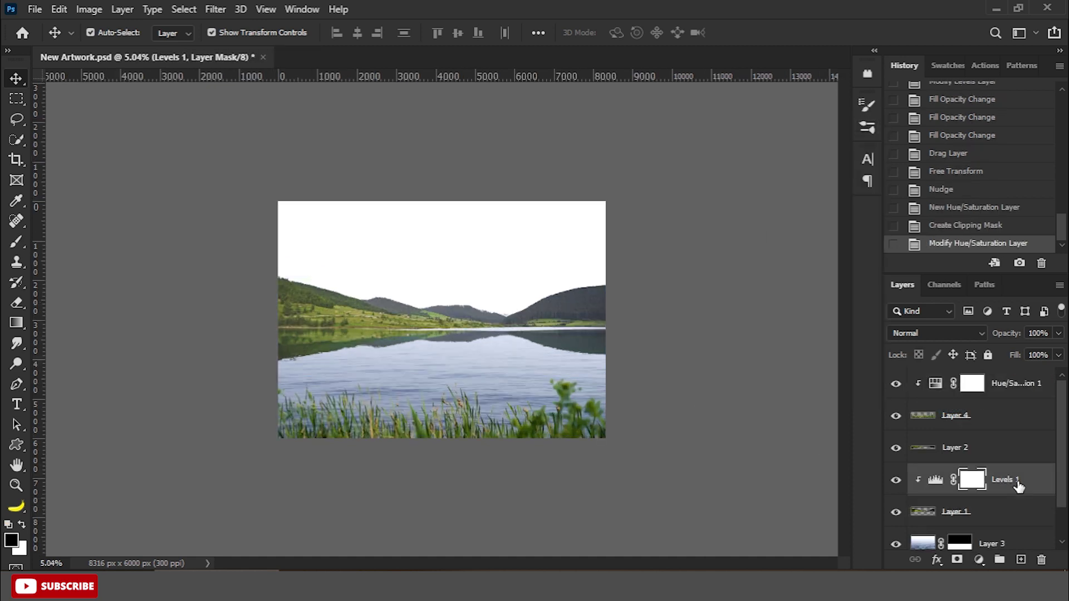
click(1007, 449)
key(ctrl+minus)
key(Up)
key(Up)
key(Up)
key(Up)
key(Up)
key(Up)
key(Up)
key(Up)
key(Up)
key(Up)
key(Up)
key(Up)
key(Up)
key(Up)
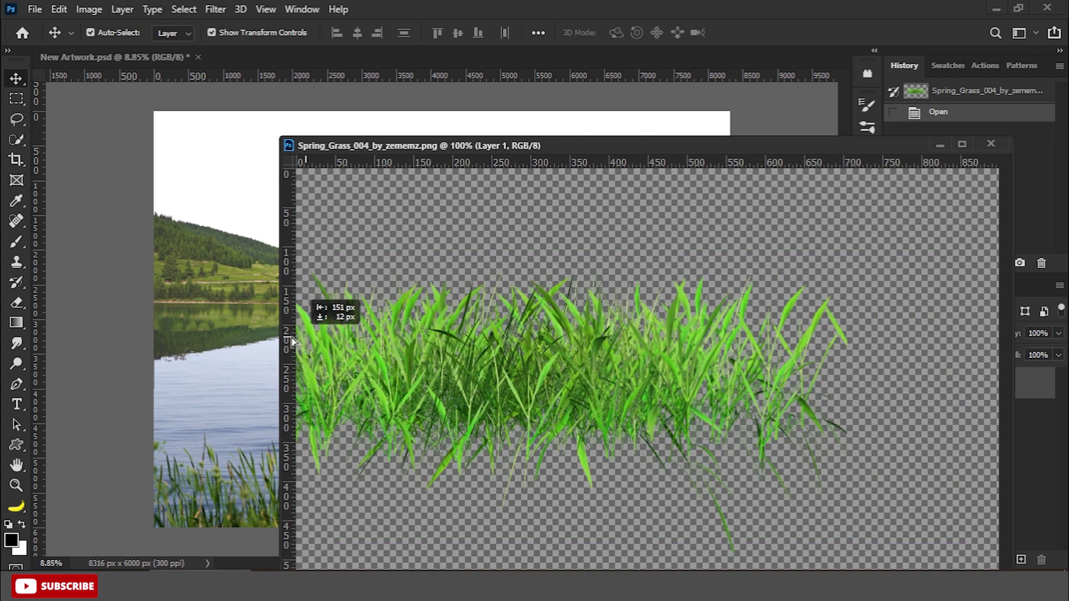
Step: Bring the spring grass into New Artwork and enlarge it around its centre
mouse_move(292, 341)
mouse_down()
mouse_move(285, 346)
mouse_move(382, 285)
mouse_up()
click(990, 145)
key(ctrl+t)
key(Return)
Step: Hue-shift the spring grass and move the clump to the left waterline
key(ctrl+u)
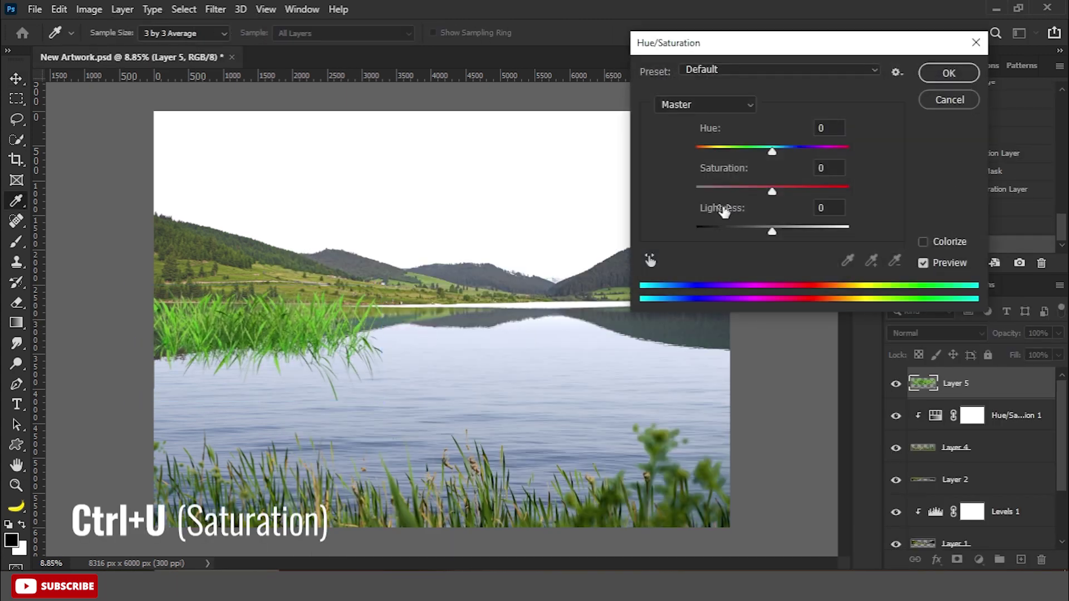
click(948, 73)
scroll(375, 302, down, 1)
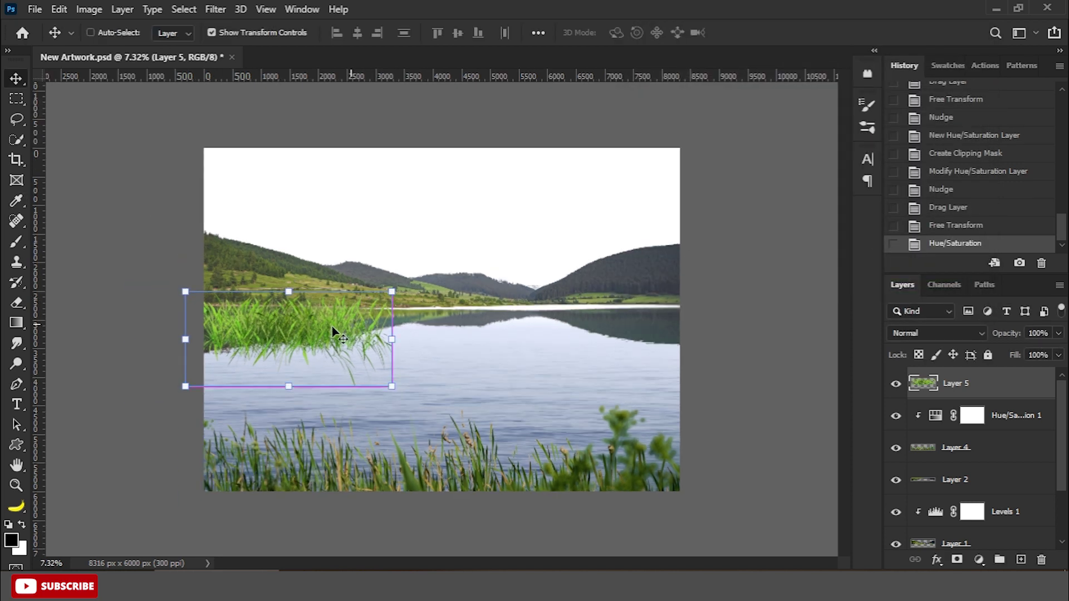
drag(332, 331, 315, 336)
key(Return)
key(Up)
Step: Hide Layer 5, add Layer 6 beneath it, and paint white mist with a cloud brush
click(895, 383)
click(1021, 562)
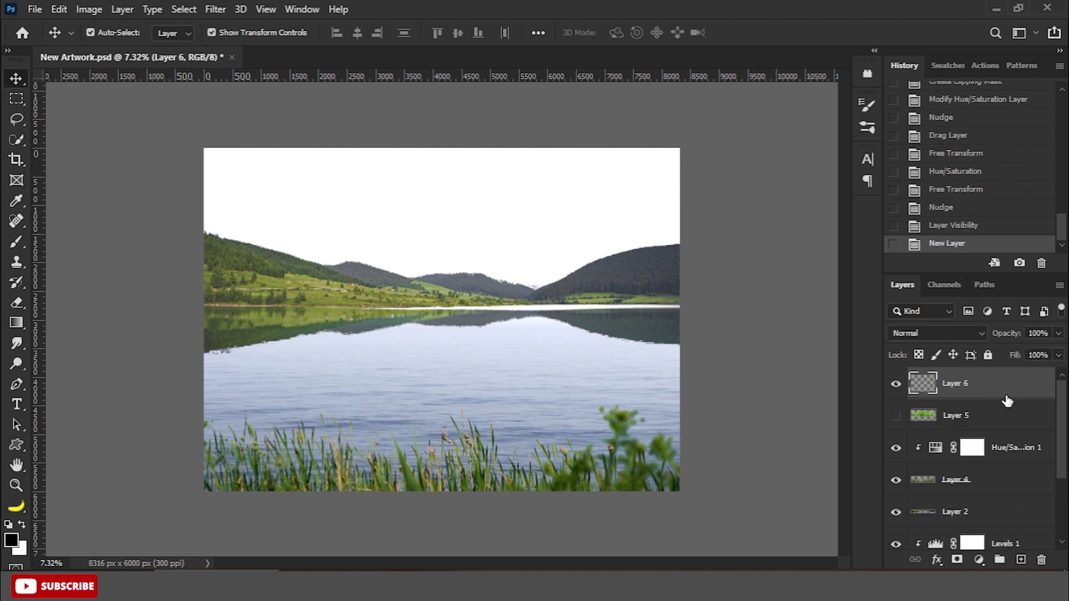
drag(1002, 389, 991, 431)
click(17, 245)
right_click(253, 335)
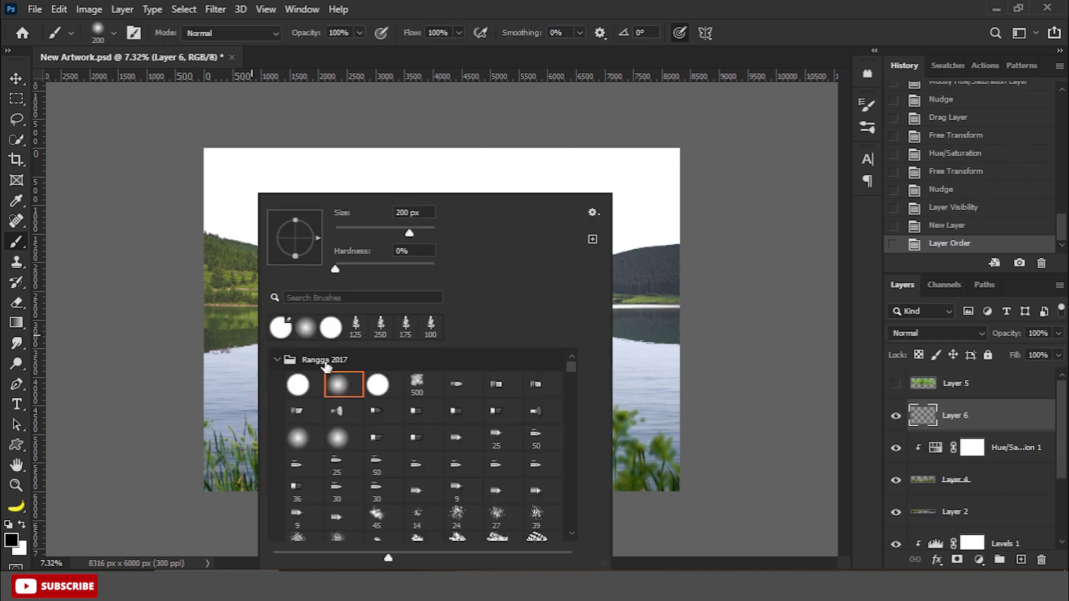
click(814, 64)
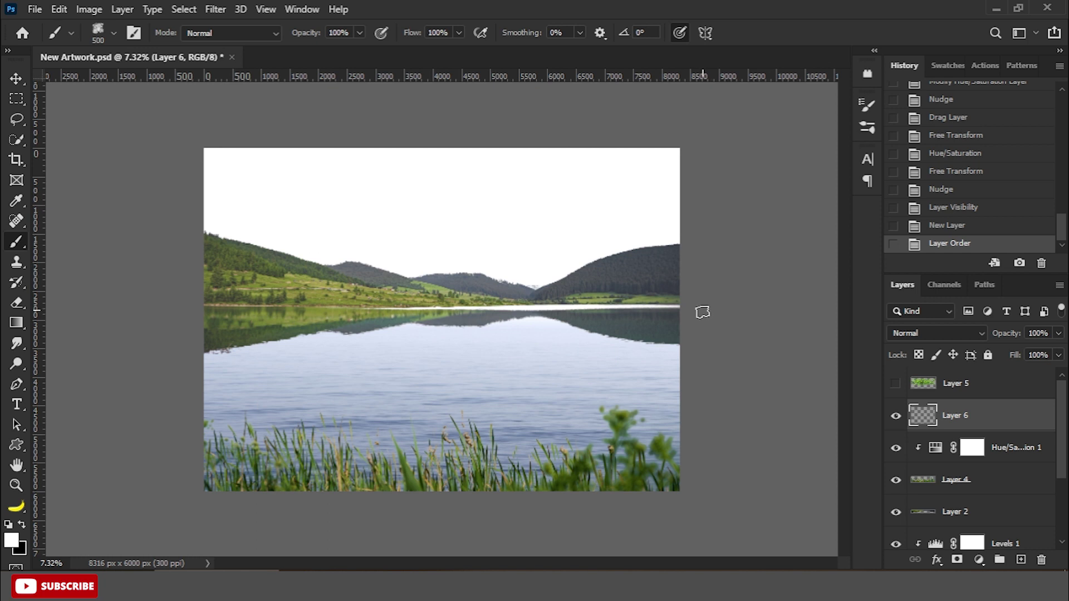
shift+click(192, 306)
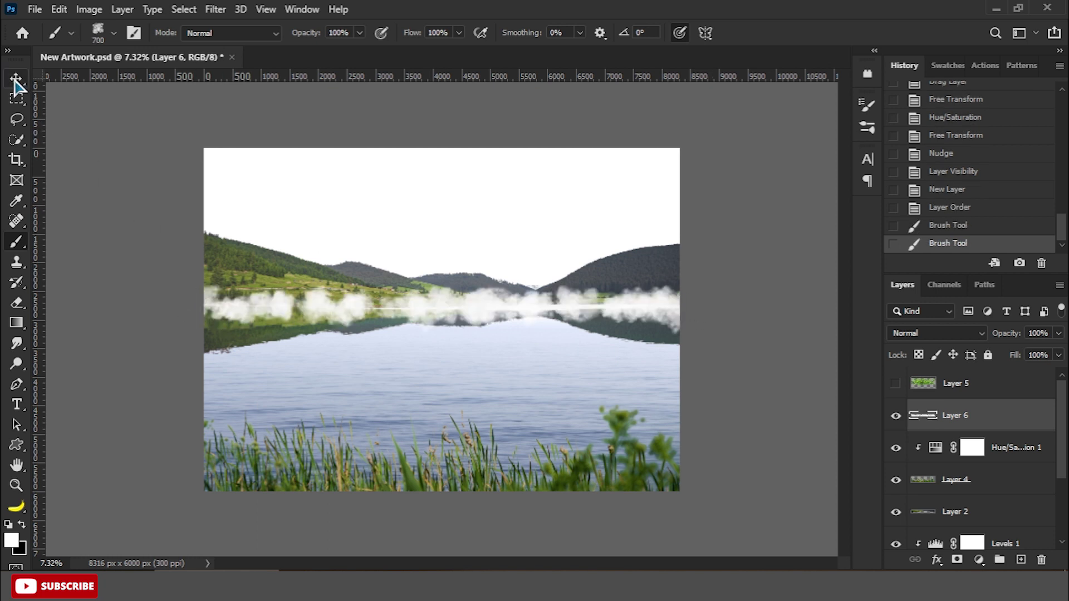
Step: Apply a 101.4 px Gaussian Blur to the mist layer
click(215, 9)
click(434, 269)
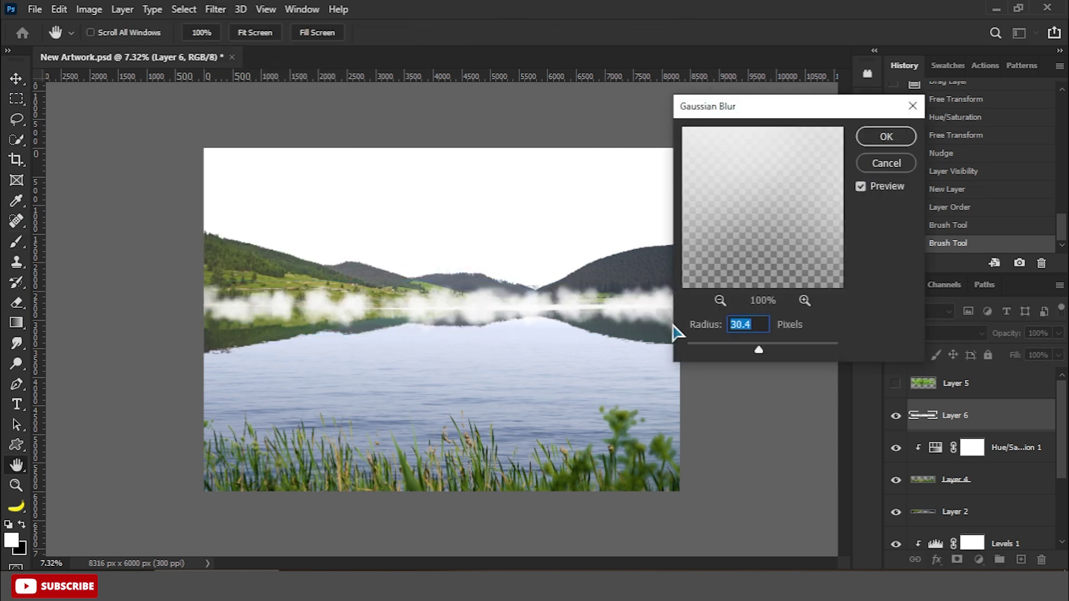
click(784, 350)
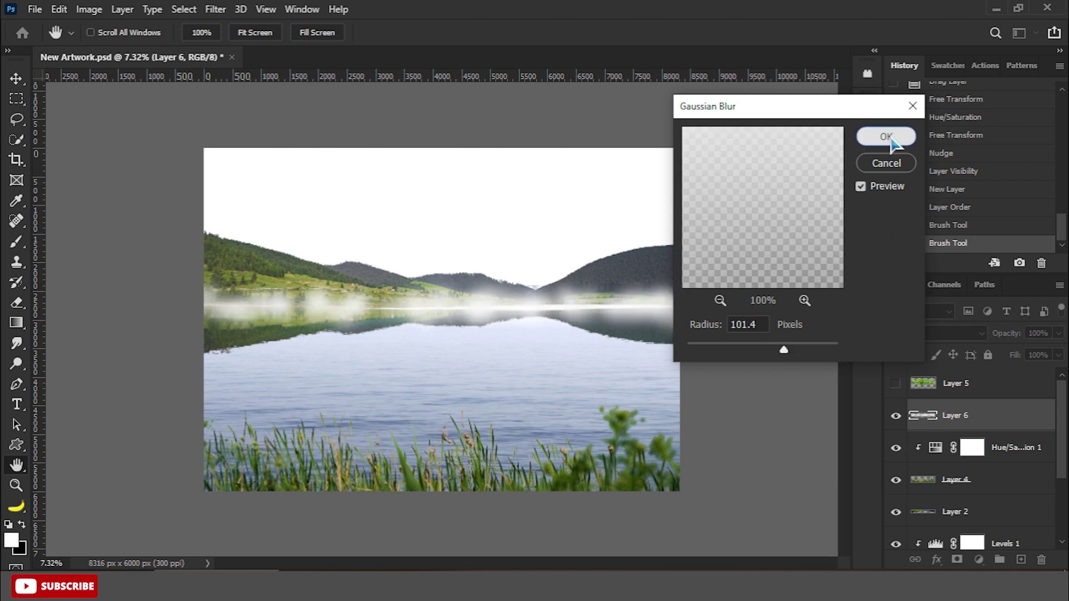
click(886, 137)
Step: Stretch the mist band wider and set its fill to 50%
key(ctrl+t)
key(ctrl+minus)
drag(614, 285, 707, 269)
key(Return)
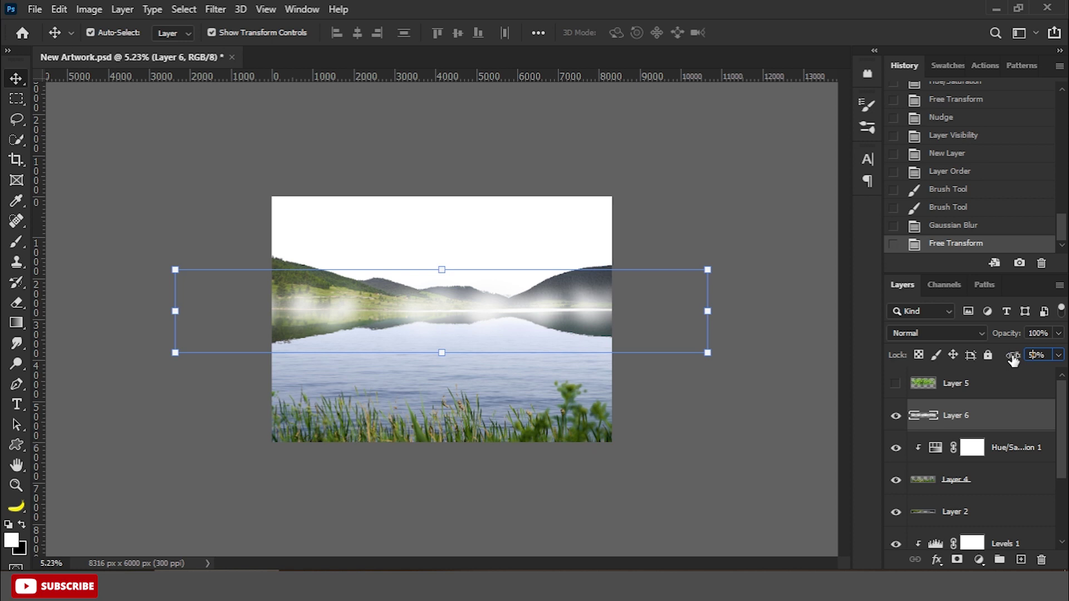
key(Return)
Step: Shrink the mist band vertically around its centre and show spring grass Layer 5 again
key(ctrl+plus)
mouse_move(826, 247)
mouse_down()
mouse_move(722, 275)
mouse_move(828, 308)
mouse_up()
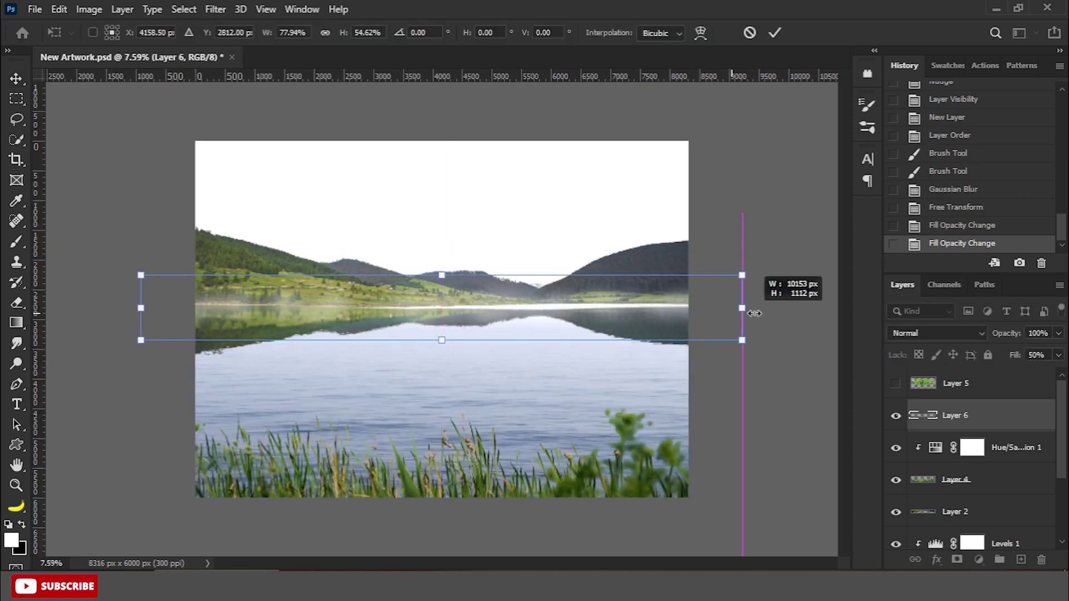
key(Return)
click(895, 383)
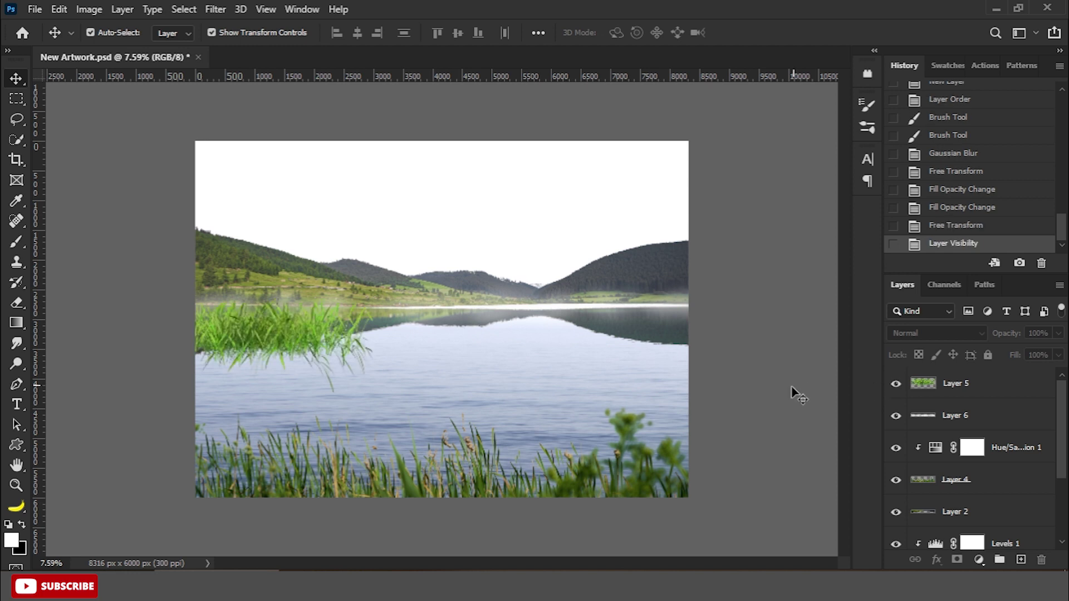
Step: Nudge the bottom grass slightly down and the spring grass clump slightly up
click(325, 347)
drag(582, 493, 584, 506)
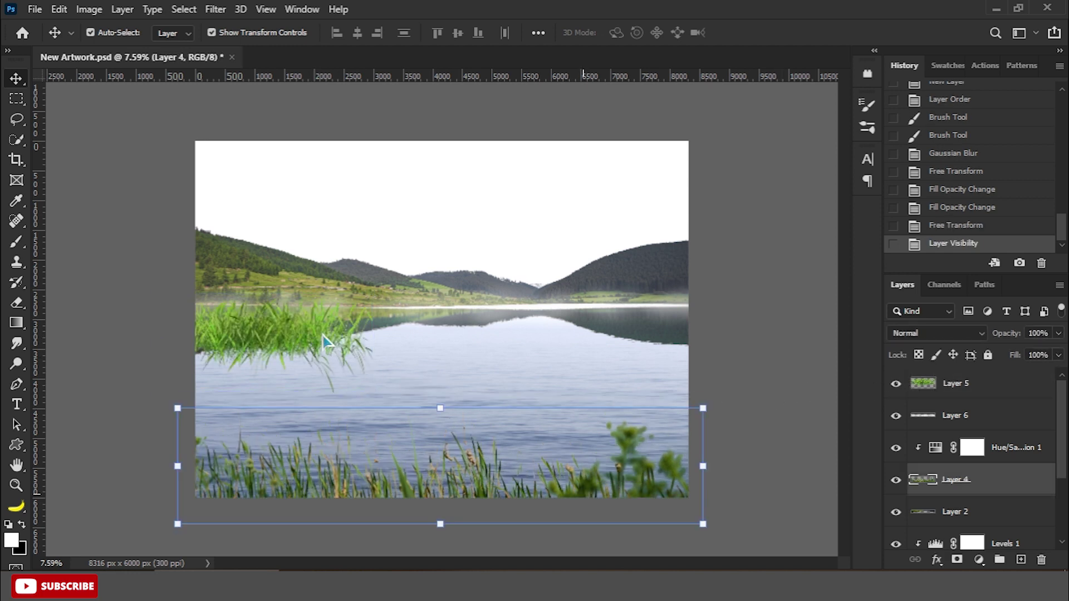
drag(325, 341, 312, 332)
Step: Duplicate the spring grass and flip and squash the copy into a reflection at the waterline
key(ctrl+j)
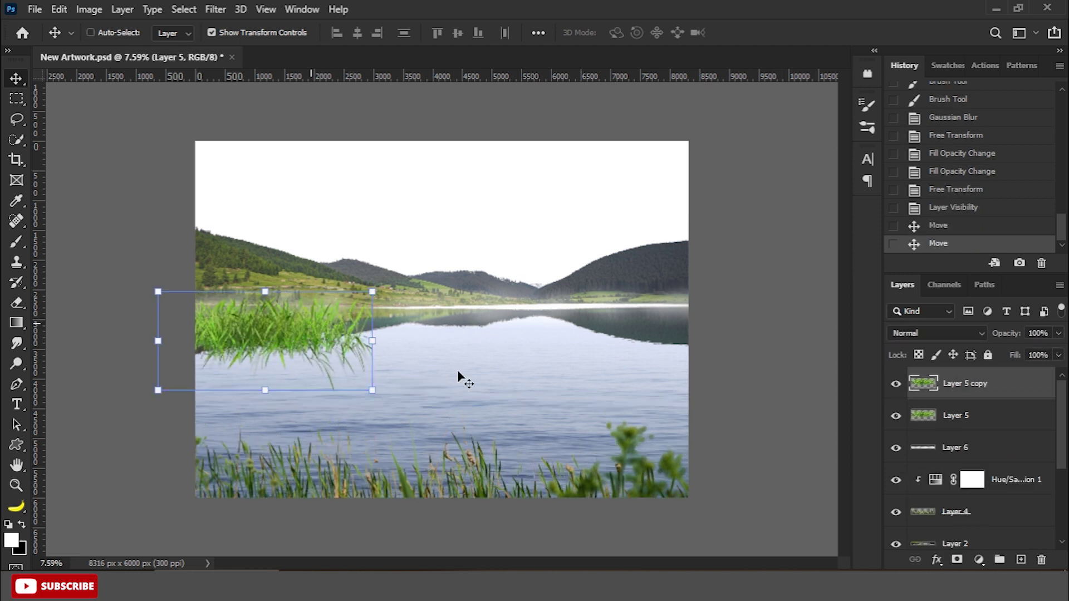
click(954, 419)
key(ctrl+t)
mouse_move(264, 291)
mouse_down()
mouse_move(267, 418)
mouse_move(276, 353)
mouse_up()
key(Return)
key(Up)
Step: Apply Motion Blur to the grass twice, the second pass at a vertical -90° angle
click(706, 425)
click(310, 350)
click(312, 372)
click(215, 9)
mouse_move(243, 209)
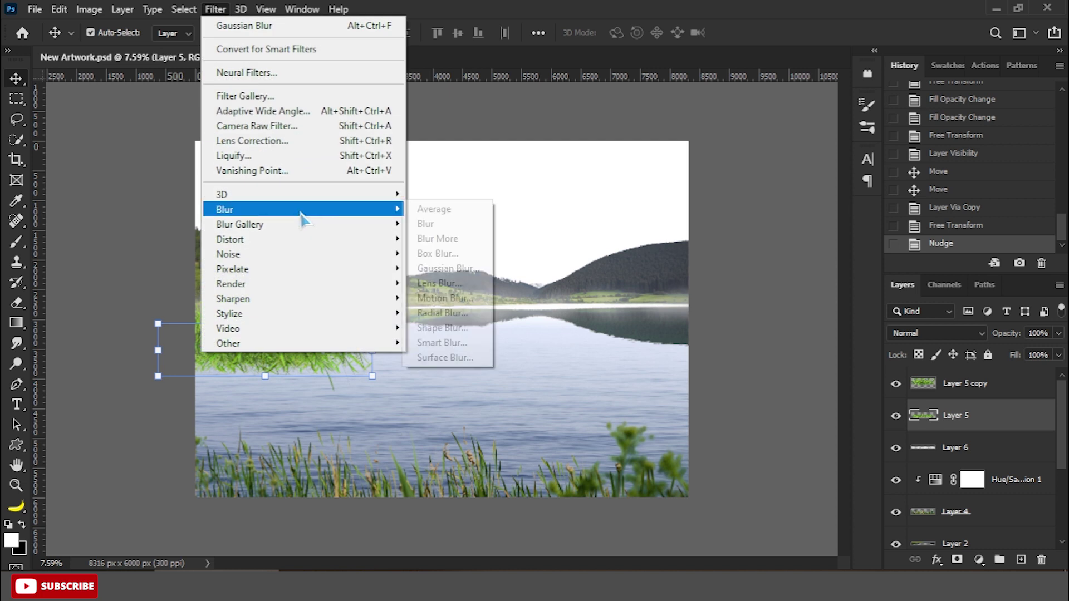
click(446, 295)
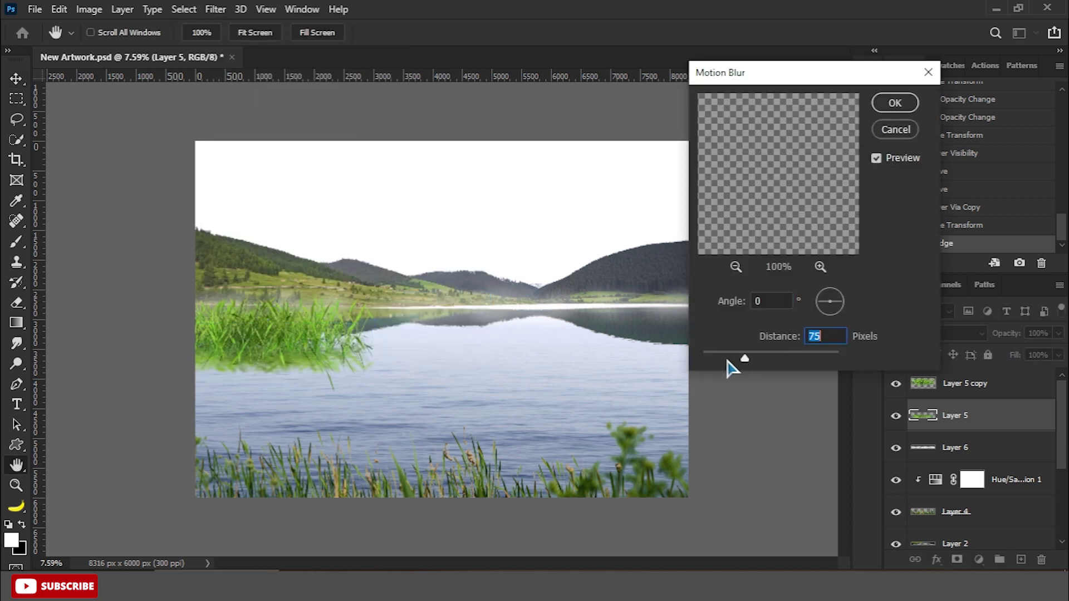
click(894, 104)
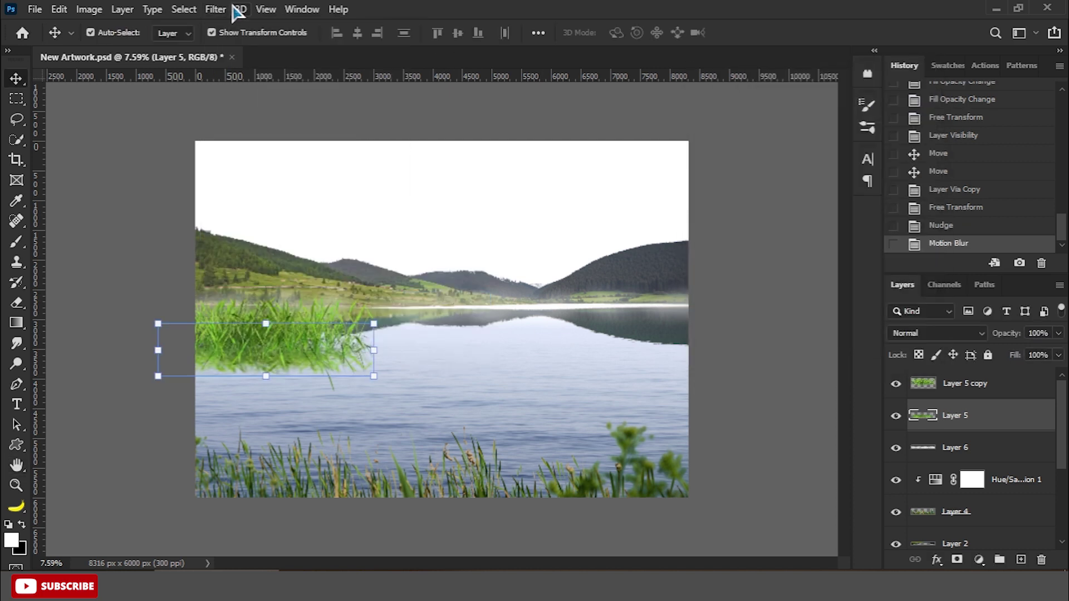
click(215, 9)
click(439, 296)
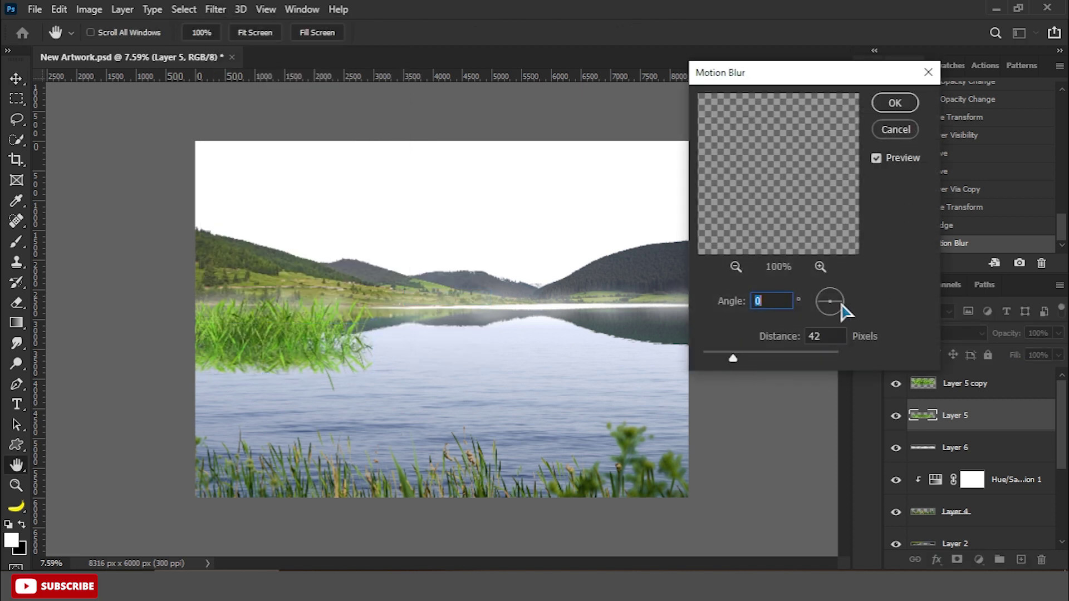
click(830, 319)
click(889, 105)
Step: Add a new empty Layer 7 above the Layer 5 copy grass
click(946, 388)
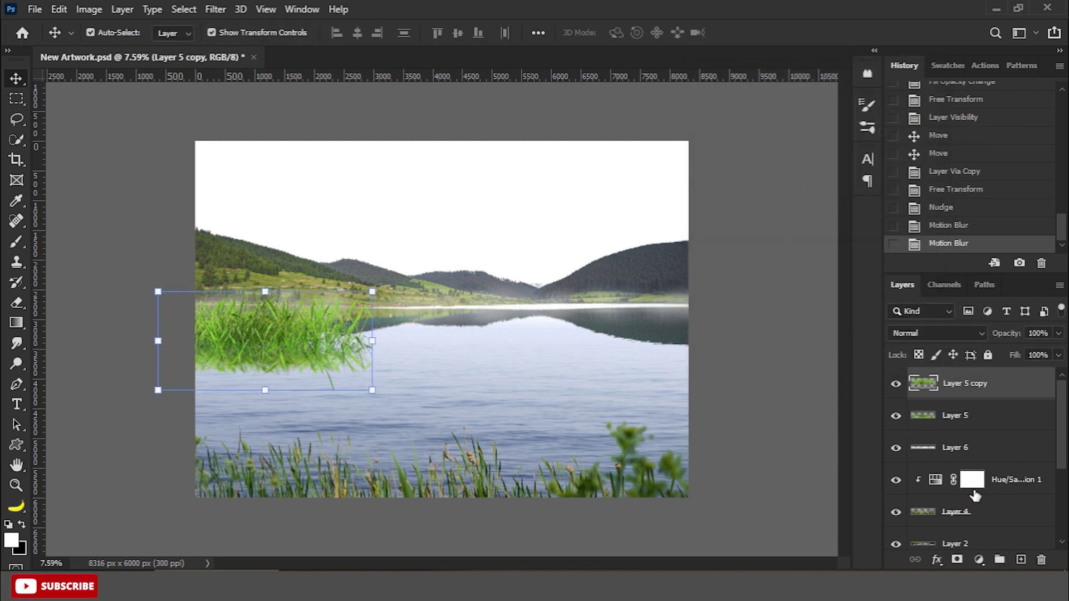
click(1020, 559)
right_click(967, 383)
Step: Clip Layer 7 to Layer 5 copy and pick a soft round black brush
click(829, 316)
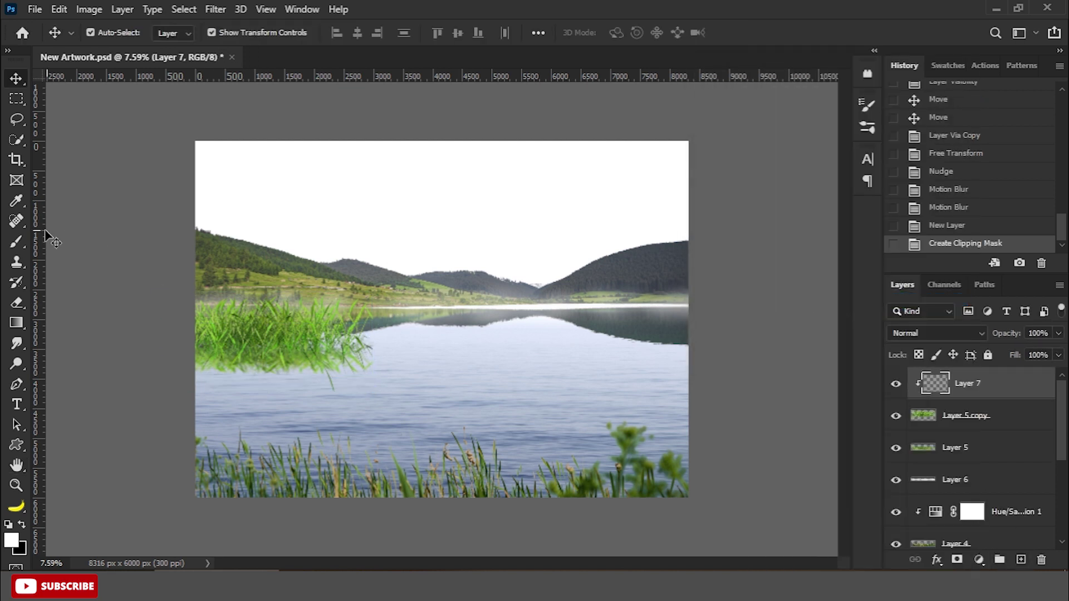
right_click(17, 241)
click(78, 241)
key(d)
right_click(253, 195)
click(340, 383)
click(771, 29)
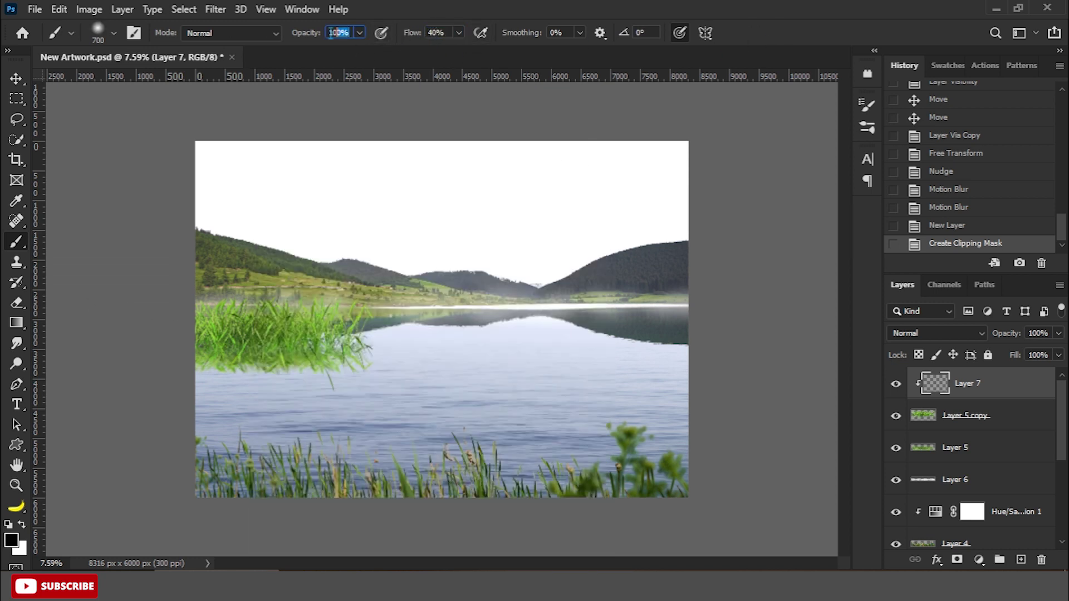
text(40)
Step: Set Layer 7 to Soft Light and darken the grass with soft brush strokes
click(910, 333)
click(912, 369)
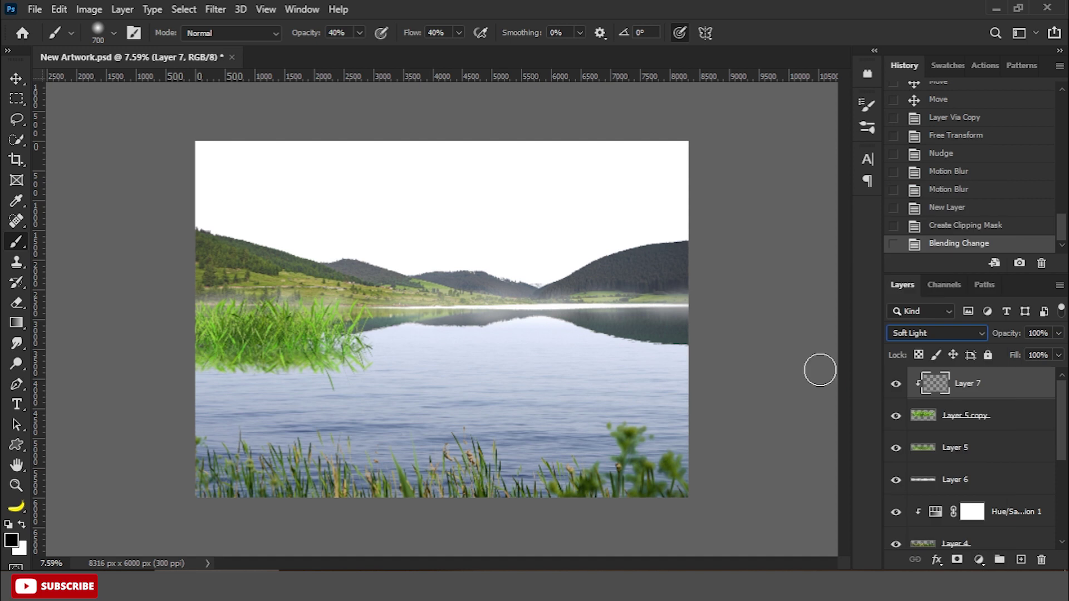
click(332, 347)
drag(234, 345, 341, 349)
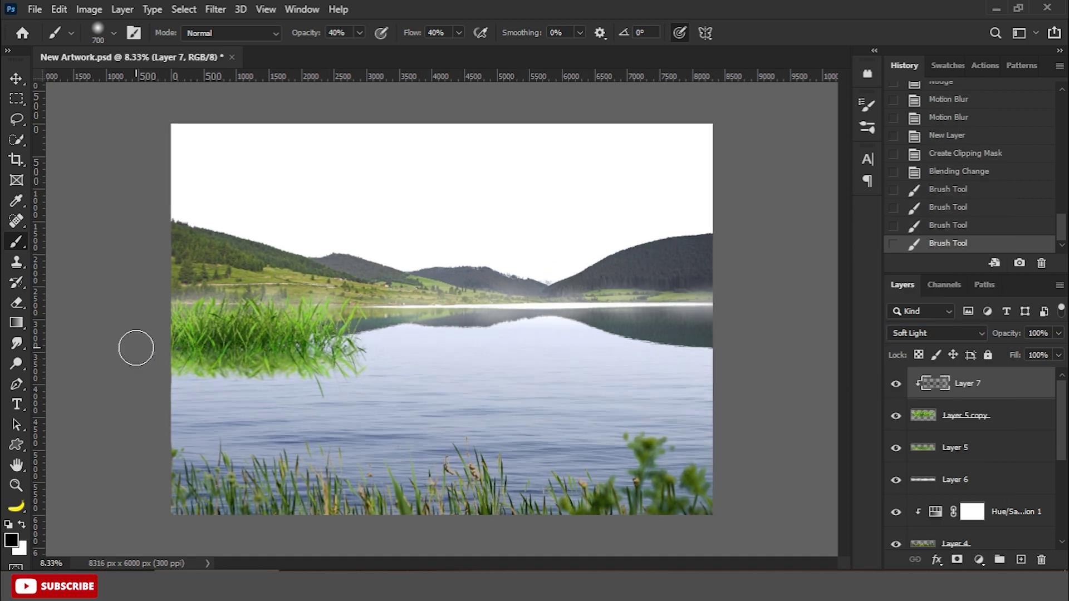
Step: Duplicate the shading layer, move the copy below Layer 5 copy and clip it to Layer 5
key(ctrl+j)
right_click(985, 384)
click(818, 300)
drag(982, 389, 969, 465)
right_click(971, 447)
click(830, 298)
key(ctrl+minus)
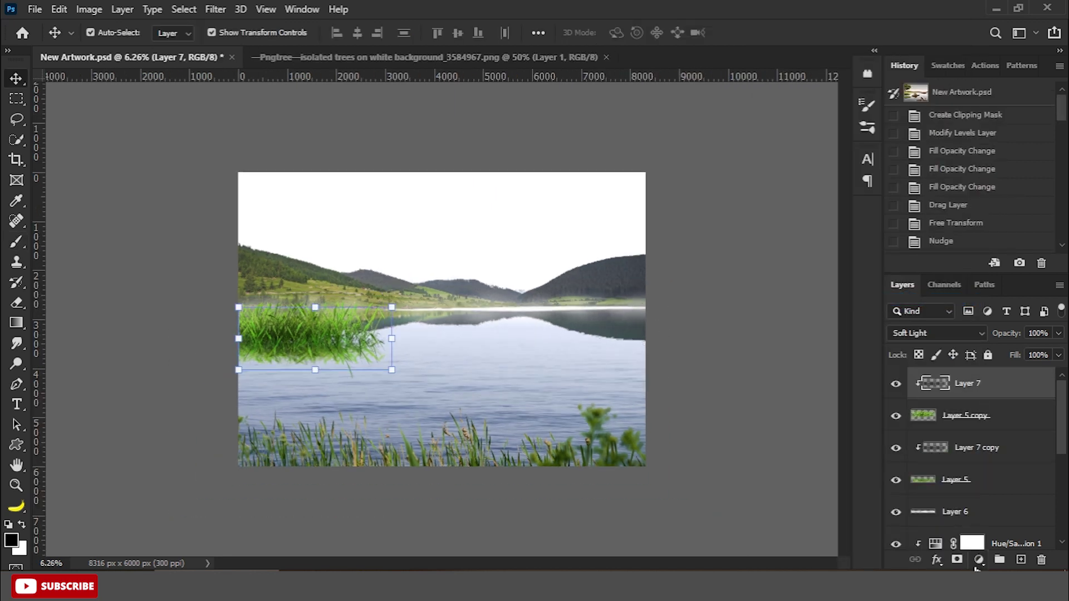
Step: Add a clipped Hue/Saturation adjustment with saturation -26
click(978, 559)
click(963, 410)
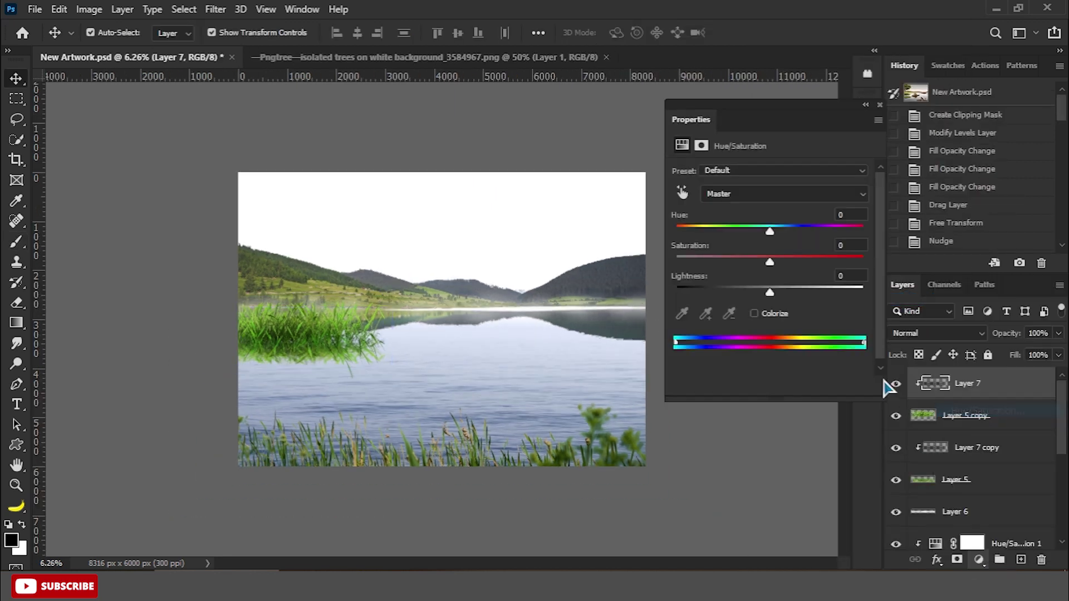
click(768, 385)
drag(769, 262, 745, 263)
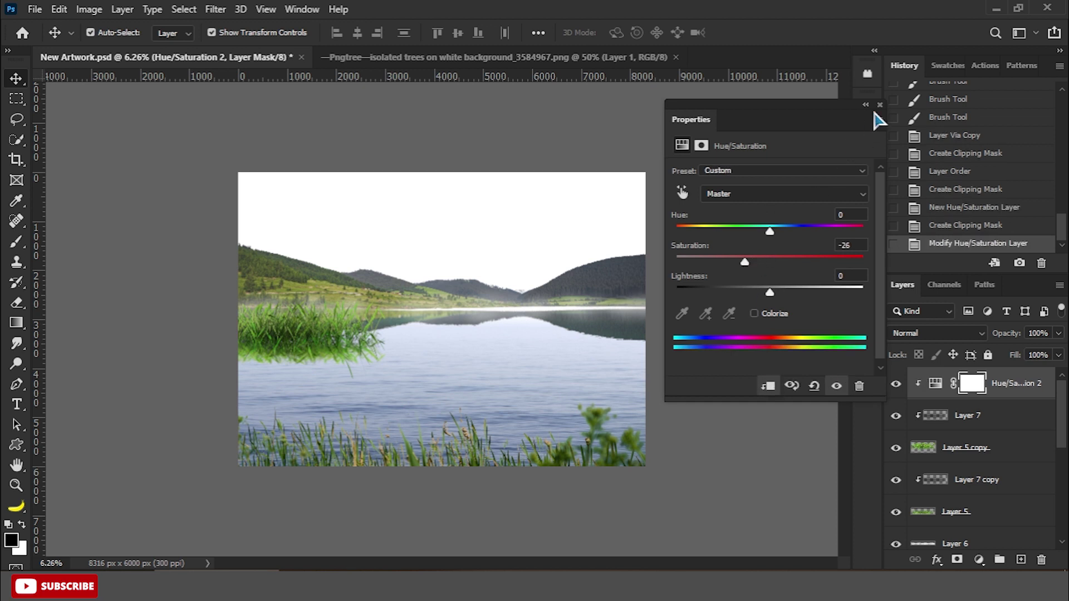
click(878, 106)
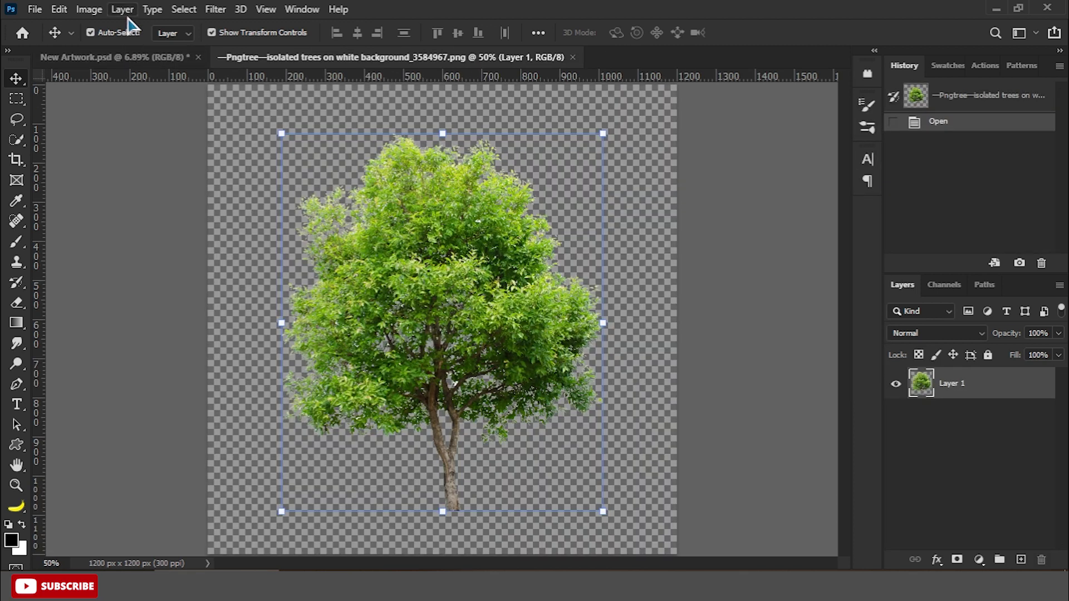
Step: Defringe the isolated tree layer via Layer > Matting > Defringe
click(127, 18)
scroll(210, 543, down, 2)
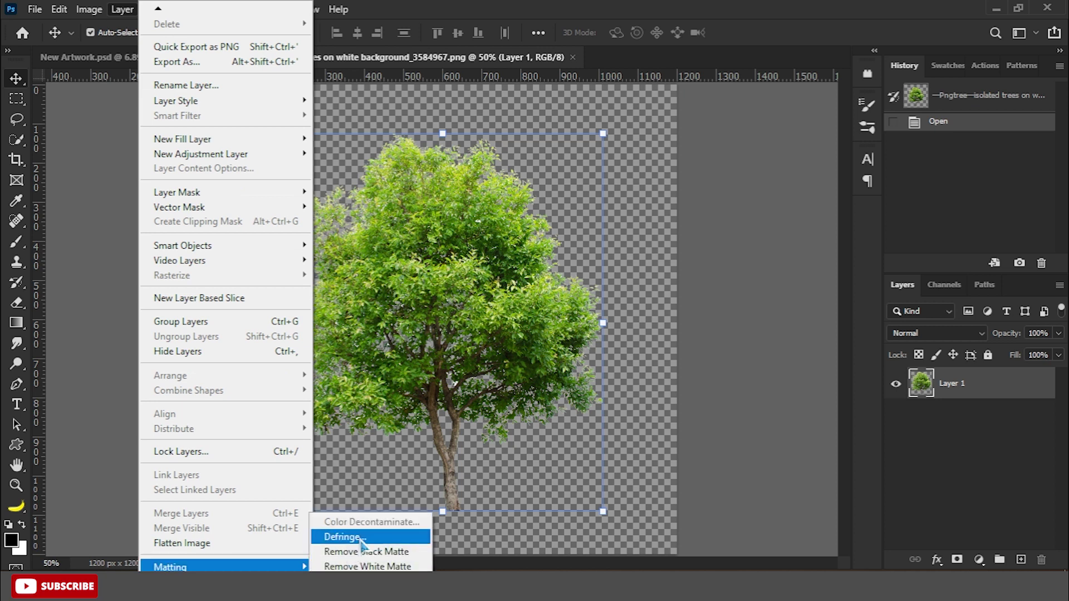
mouse_move(226, 566)
click(358, 537)
key(Return)
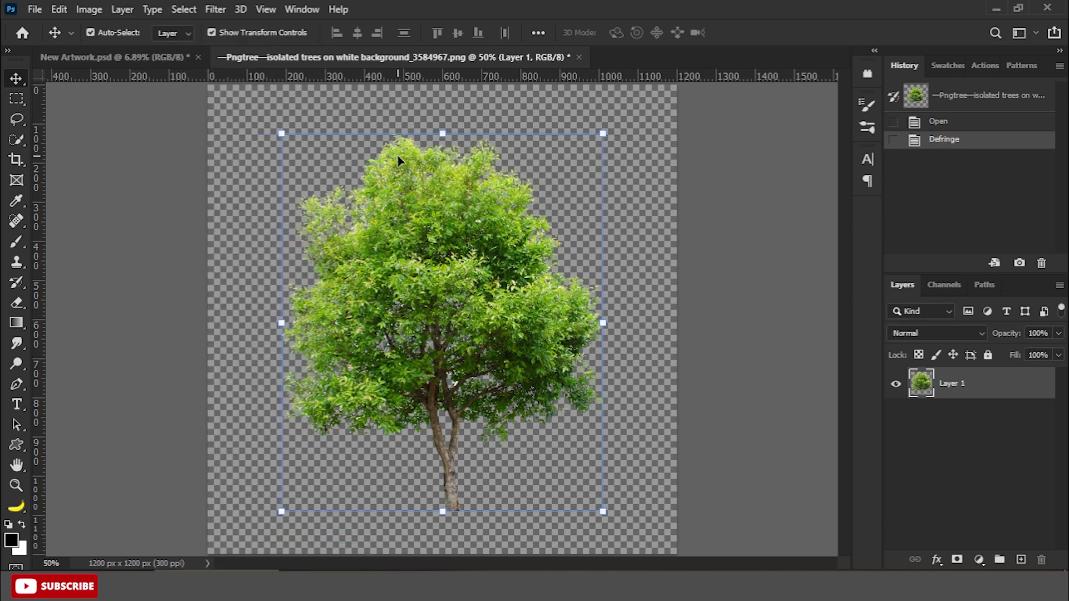
Step: Flip the tree canvas horizontally and float its document in its own window
click(89, 9)
click(289, 222)
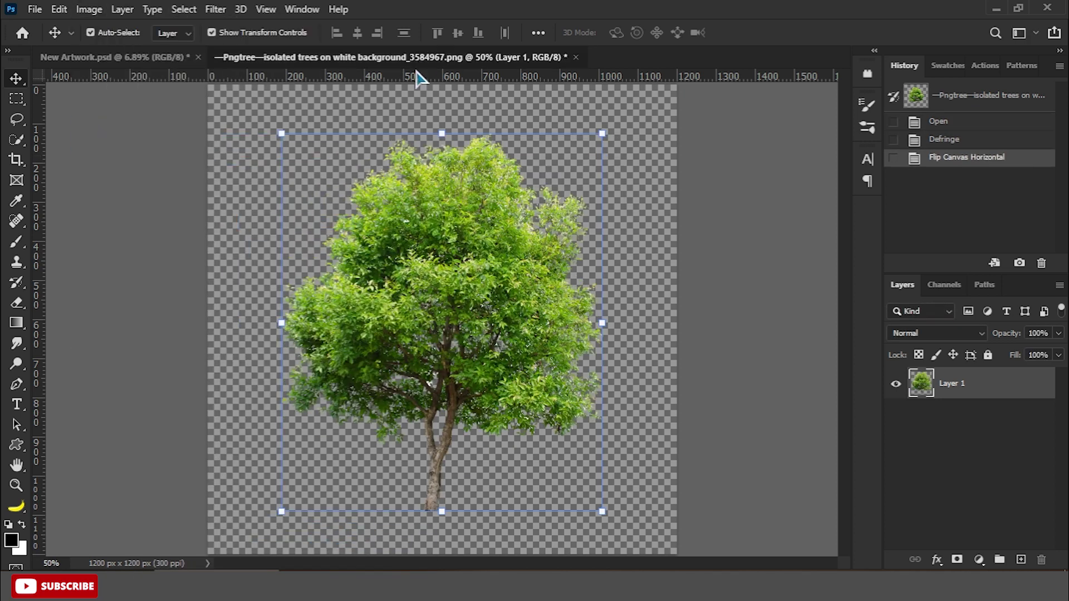
drag(420, 56, 371, 301)
click(401, 256)
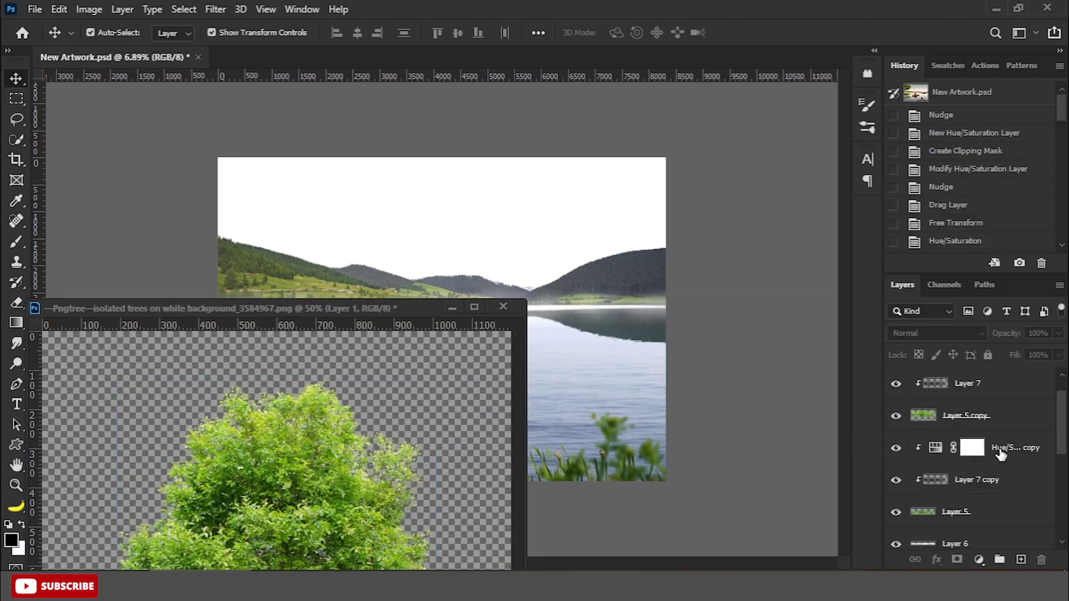
Step: Bring the tree into the lake composite above Layer 6, close its document, and enlarge it at the upper left
scroll(1013, 448, down, 3)
click(1003, 484)
mouse_move(301, 440)
mouse_down()
mouse_move(384, 256)
mouse_move(506, 146)
mouse_up()
click(502, 306)
click(489, 211)
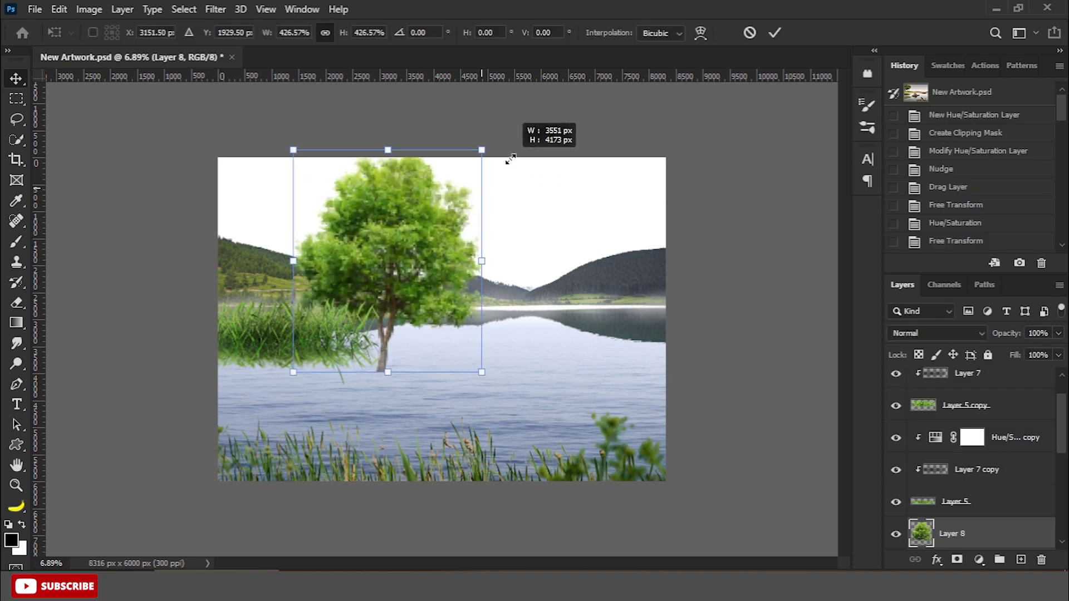
drag(470, 211, 356, 170)
key(Return)
Step: Nudge the mist layers, Hue/Saturation 1 through Levels 1 plus Layer 6, downward
scroll(1014, 480, up, 1)
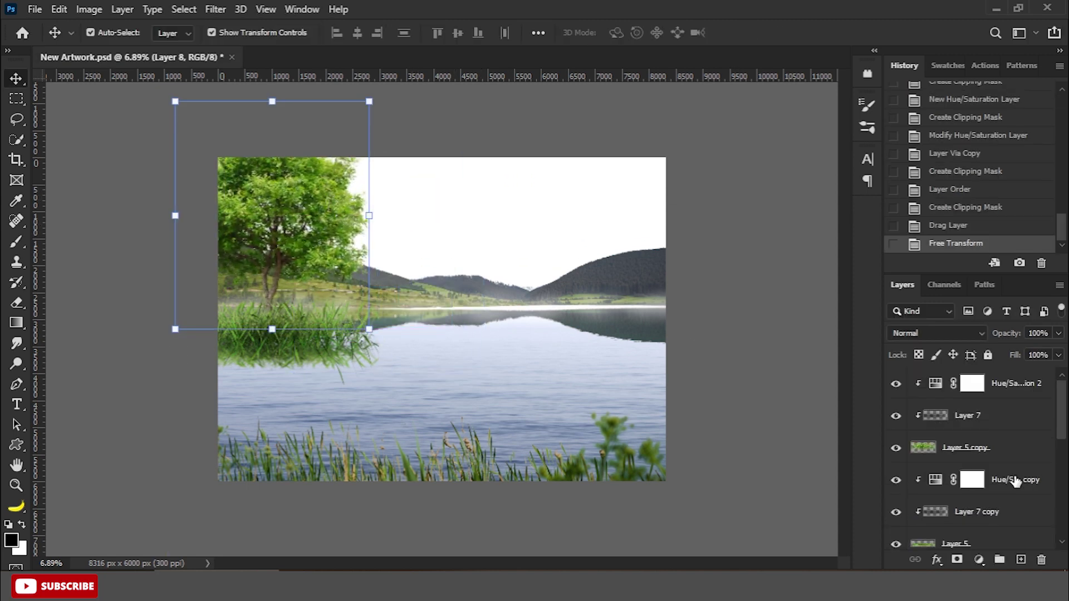
shift+click(1008, 390)
scroll(705, 374, down, 1)
key(Down)
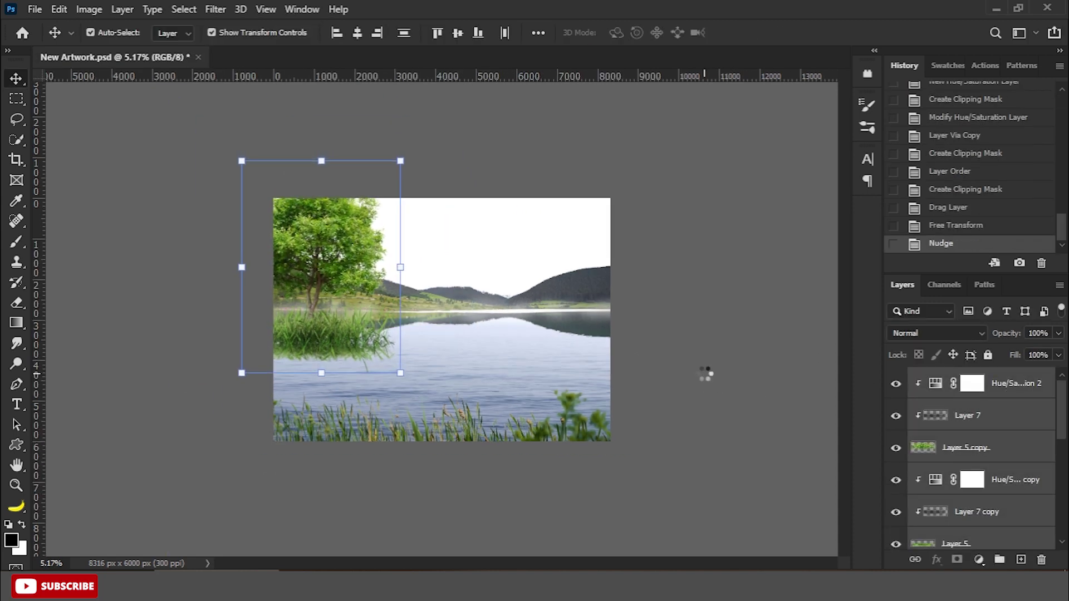
click(649, 339)
click(598, 292)
scroll(1012, 474, up, 1)
shift+click(1004, 445)
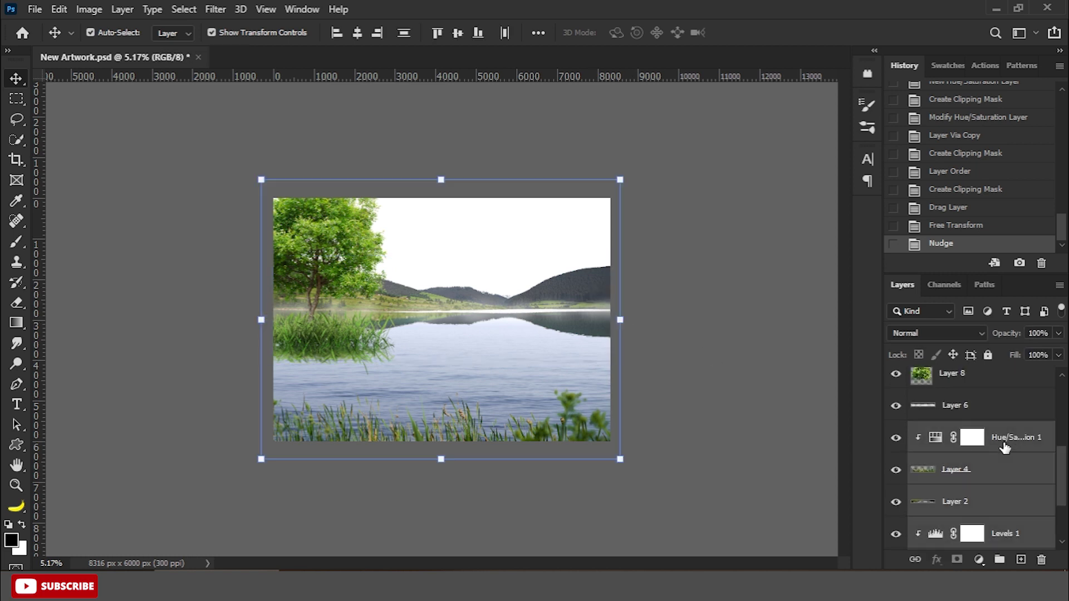
shift+click(984, 415)
scroll(752, 382, down, 1)
key(Down)
key(Down)
key(Down)
key(Down)
key(Down)
key(Down)
key(Down)
key(Down)
key(Down)
key(Down)
key(Down)
key(Down)
key(Down)
key(Down)
key(Down)
click(782, 379)
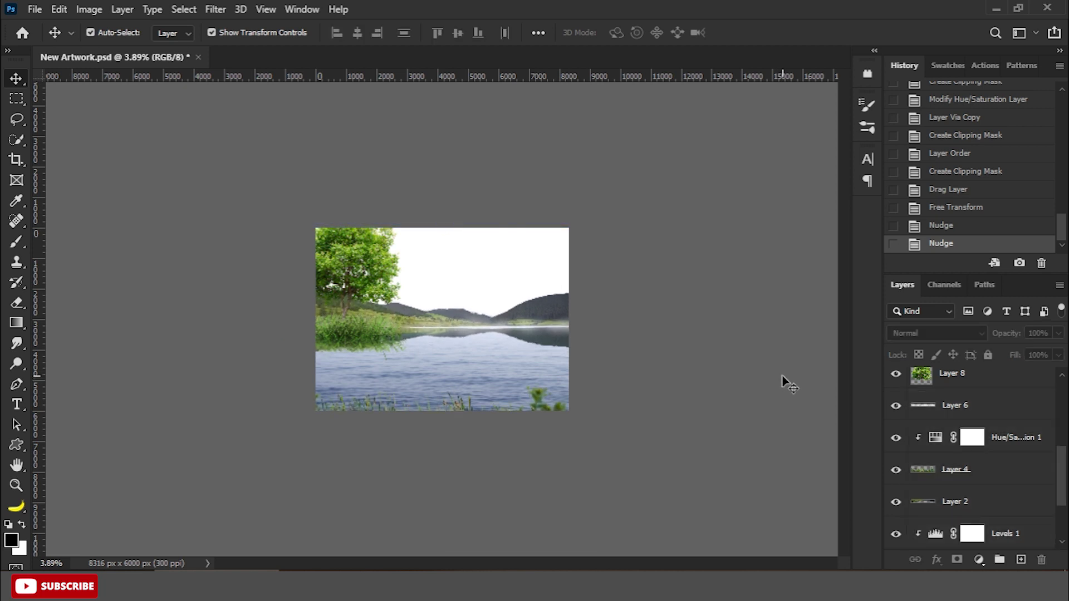
Step: Squash Layer 1 down from its top edge and scale the Layer 2 grass patch down slightly
click(547, 314)
scroll(547, 314, up, 3)
drag(440, 248, 440, 263)
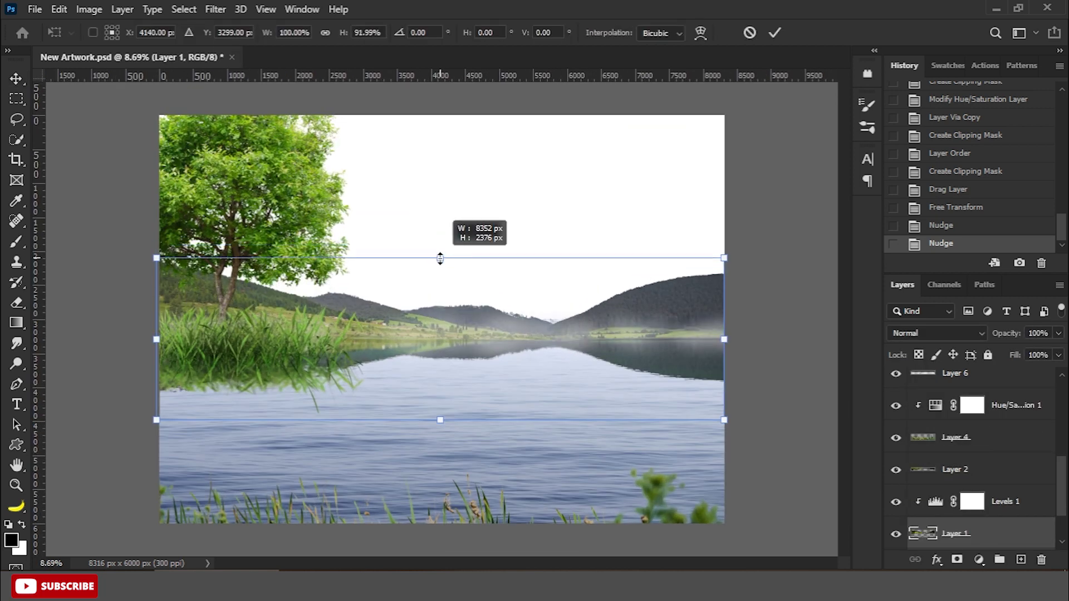
key(Return)
scroll(668, 345, down, 2)
click(983, 514)
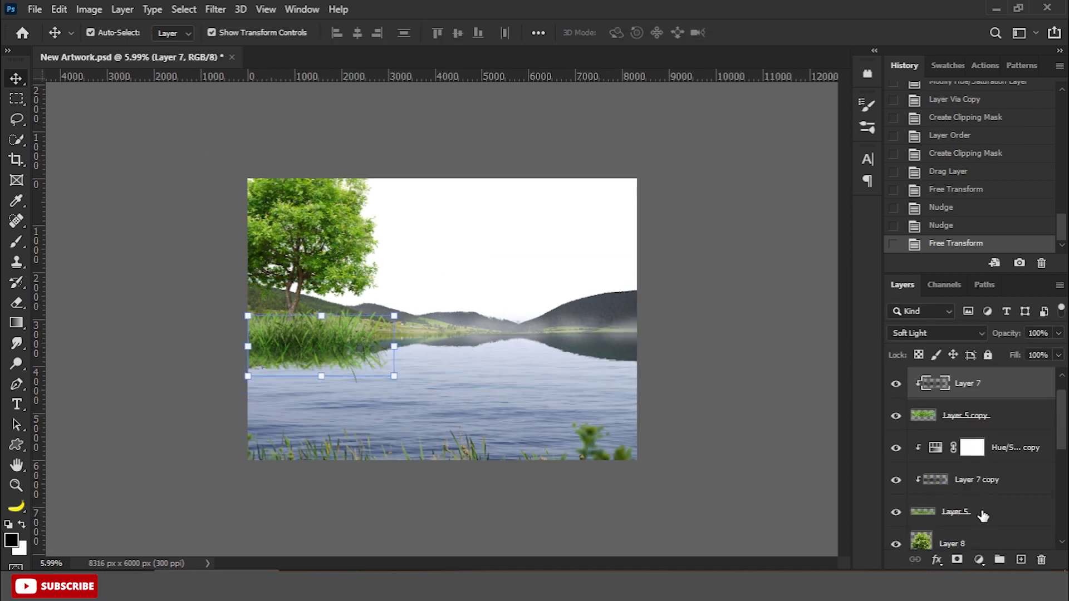
scroll(978, 457, up, 1)
scroll(997, 384, down, 3)
ctrl+click(954, 533)
drag(387, 372, 363, 367)
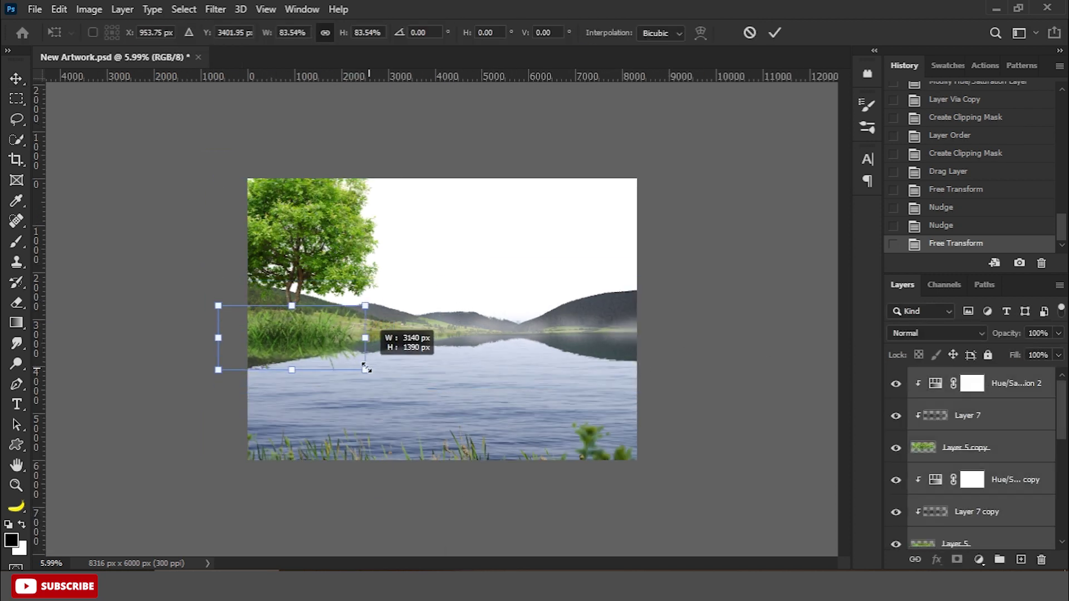
key(Return)
Step: Shrink the tree Layer 8 slightly, nudge Layer 6, then select Layer 3
click(359, 277)
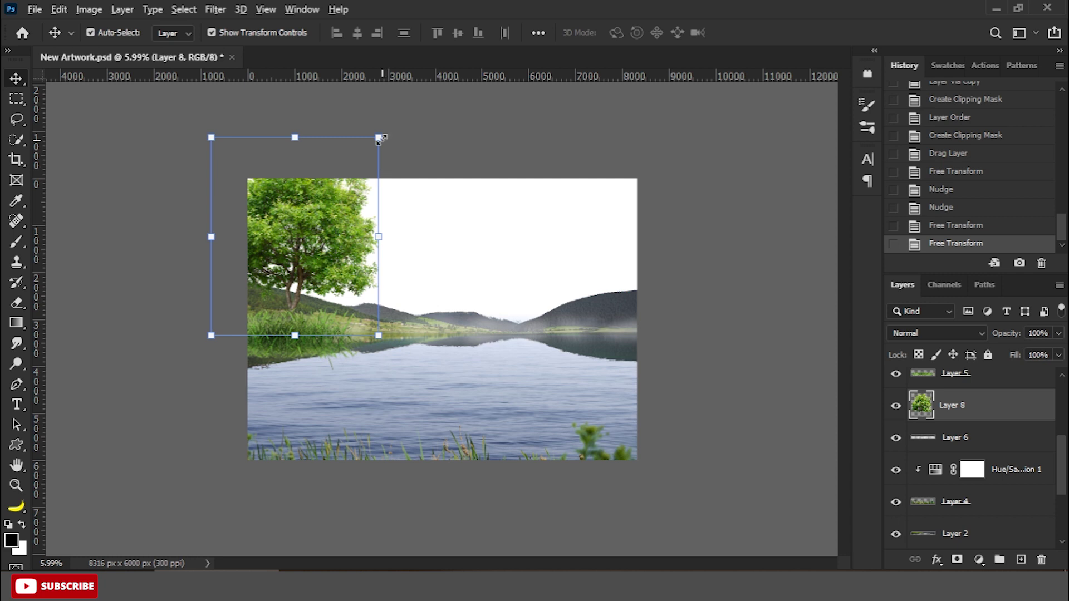
drag(381, 139, 363, 153)
key(Return)
click(955, 437)
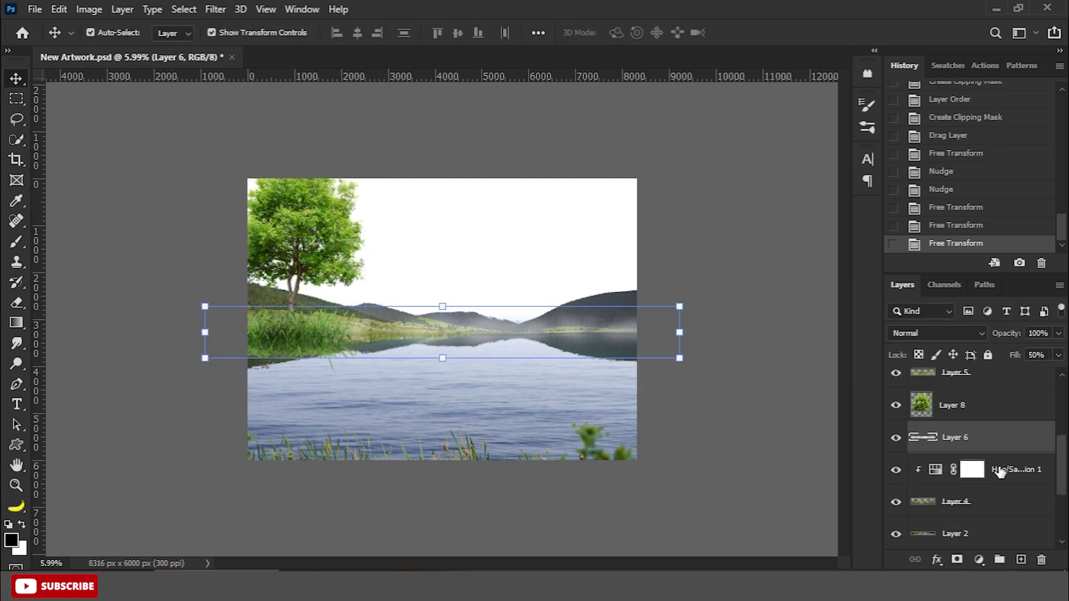
scroll(1000, 472, down, 2)
scroll(715, 413, down, 2)
key(Up)
key(Up)
key(Up)
key(Up)
click(706, 402)
scroll(711, 420, up, 1)
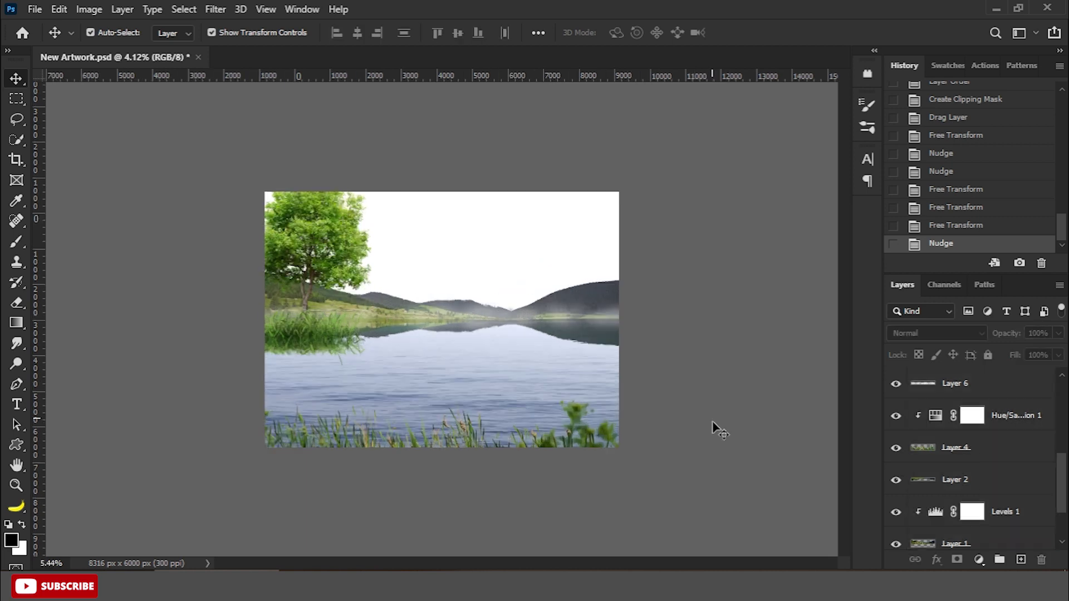
scroll(712, 421, up, 2)
scroll(1027, 517, down, 1)
click(1025, 510)
Step: Fill a new Layer 9 with a light-blue gradient sky and shift its hue to -13
key(ctrl+shift+alt+n)
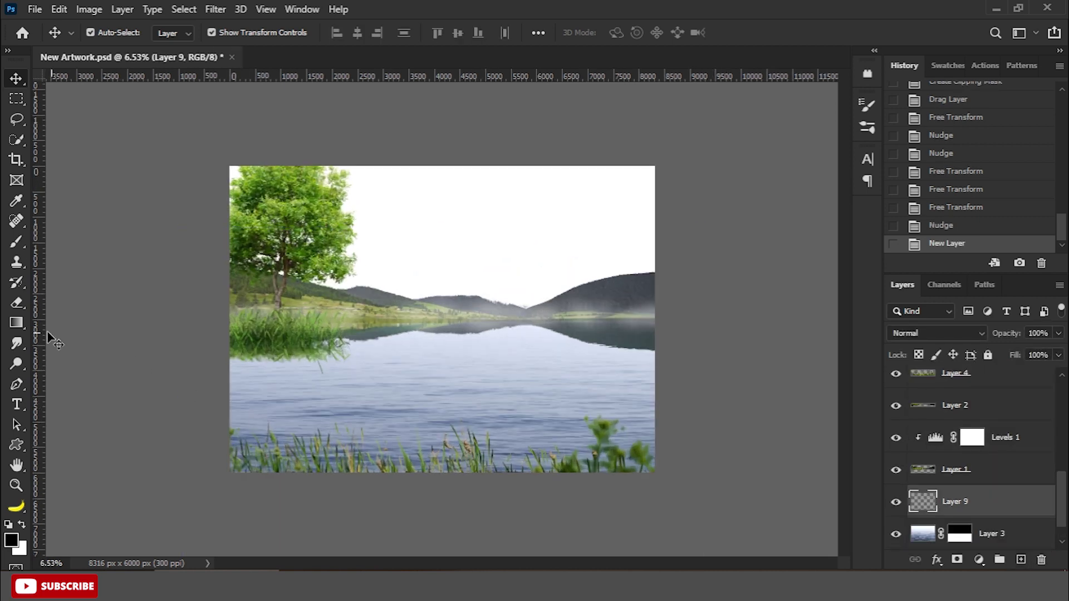
click(16, 323)
click(19, 539)
click(356, 401)
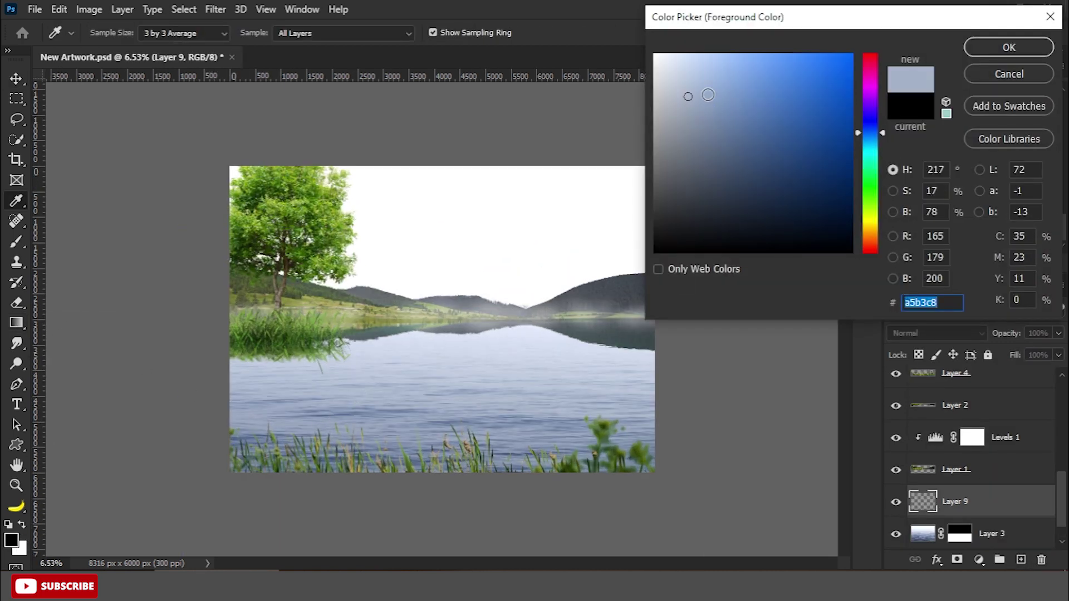
click(1009, 47)
drag(382, 178, 444, 193)
drag(442, 305, 463, 304)
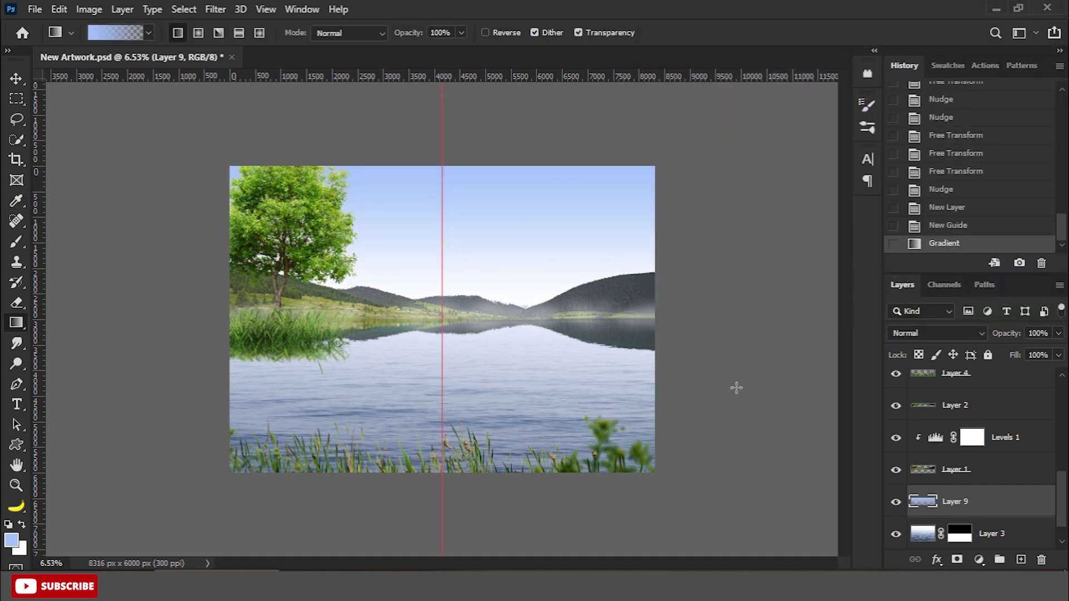
key(ctrl+u)
drag(772, 147, 763, 149)
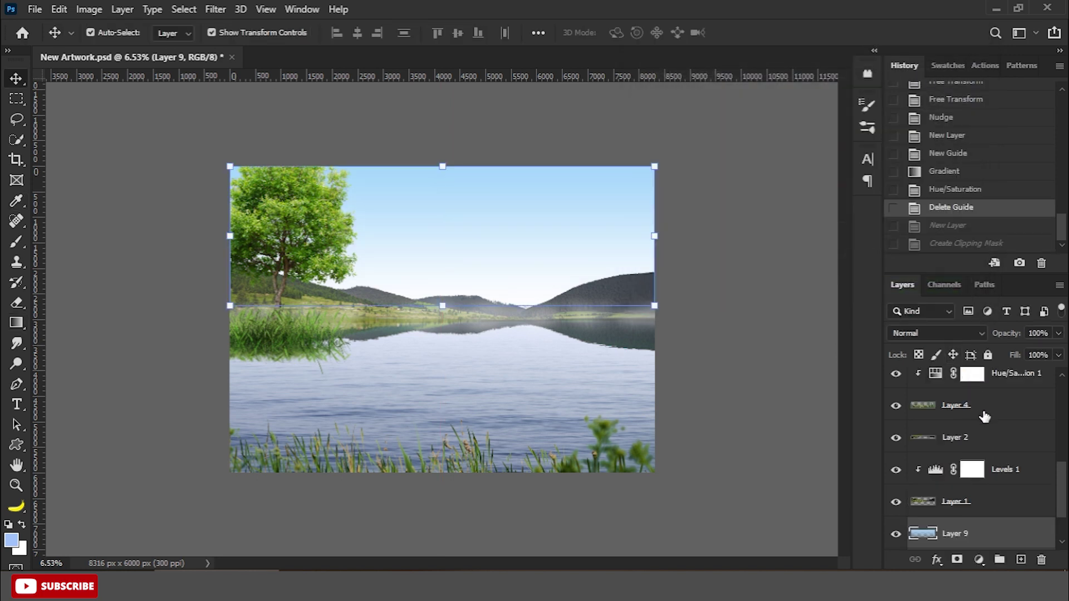
Step: Add a Hue/Saturation adjustment clipped to the tree Layer 8 with saturation -30
click(966, 474)
click(978, 563)
click(974, 407)
click(770, 387)
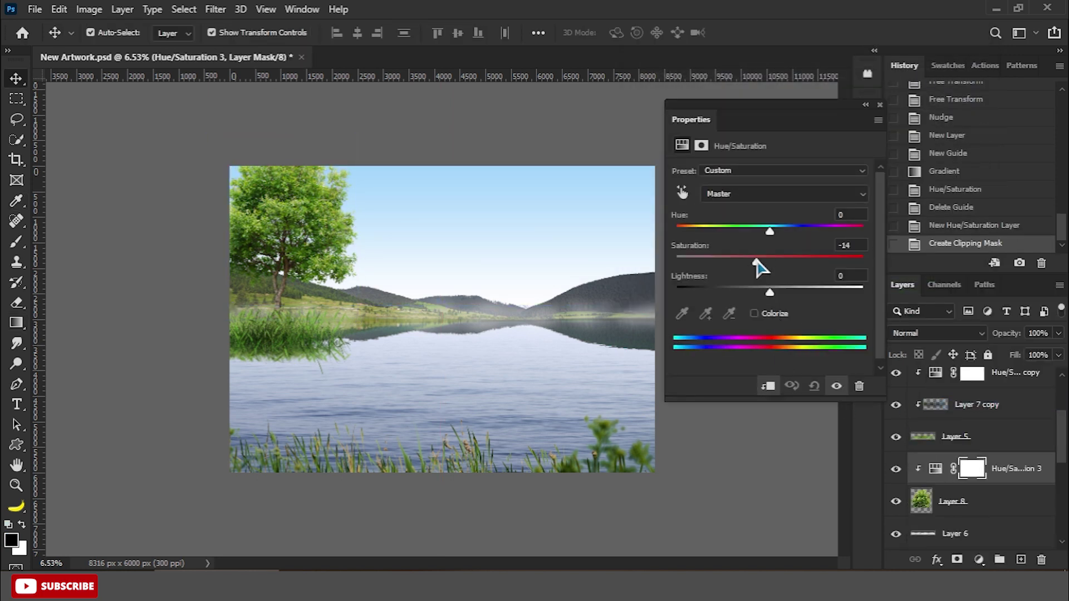
drag(756, 261, 741, 260)
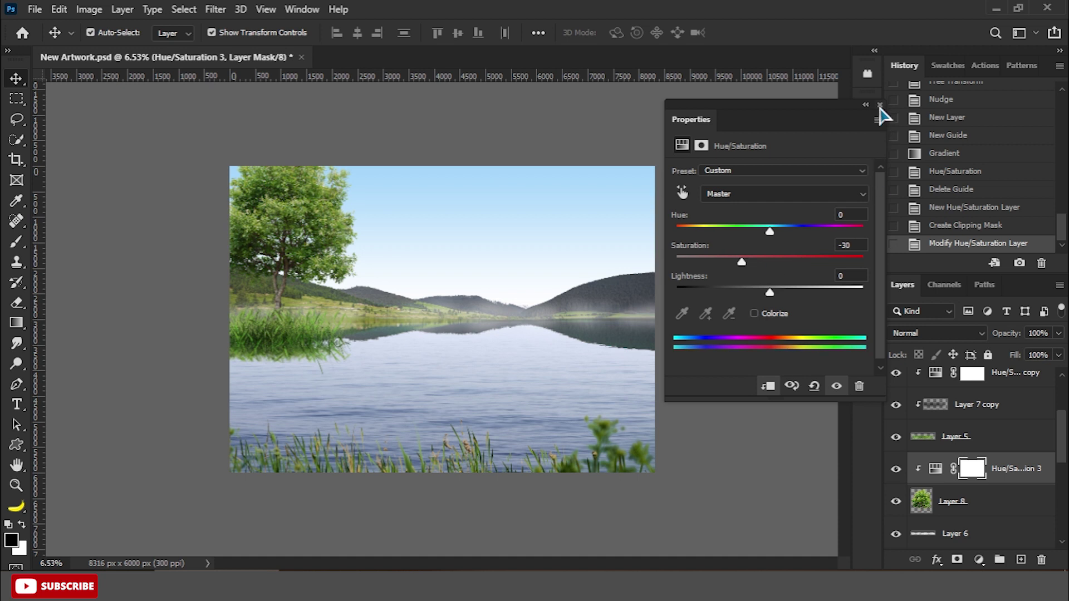
click(880, 105)
click(951, 501)
click(978, 559)
Step: Add a pale-yellow solid colour fill set to Overlay at 50% fill
click(974, 285)
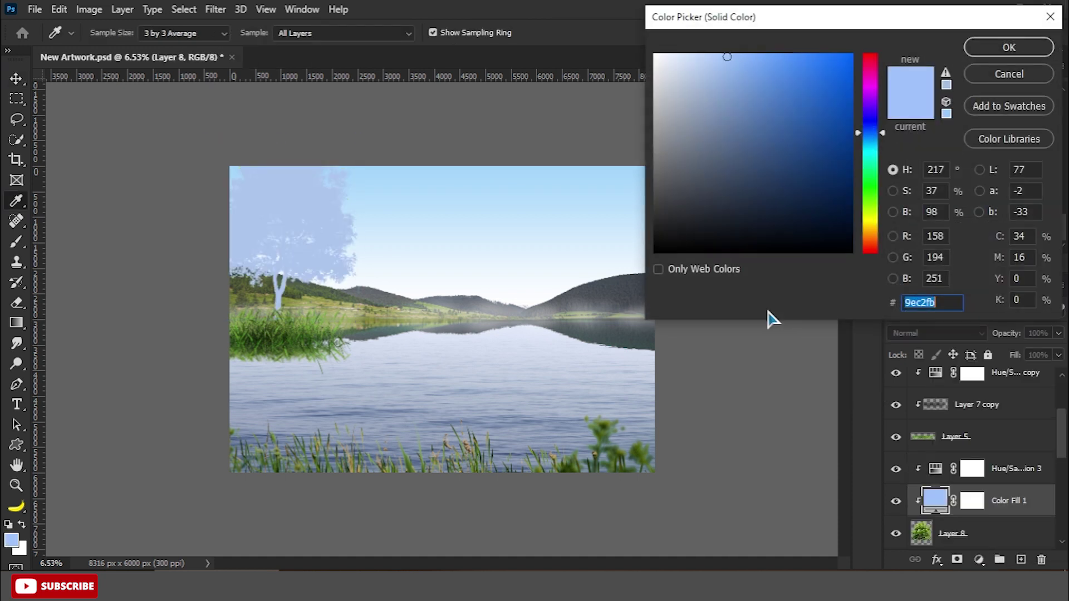
click(870, 224)
drag(791, 73, 757, 55)
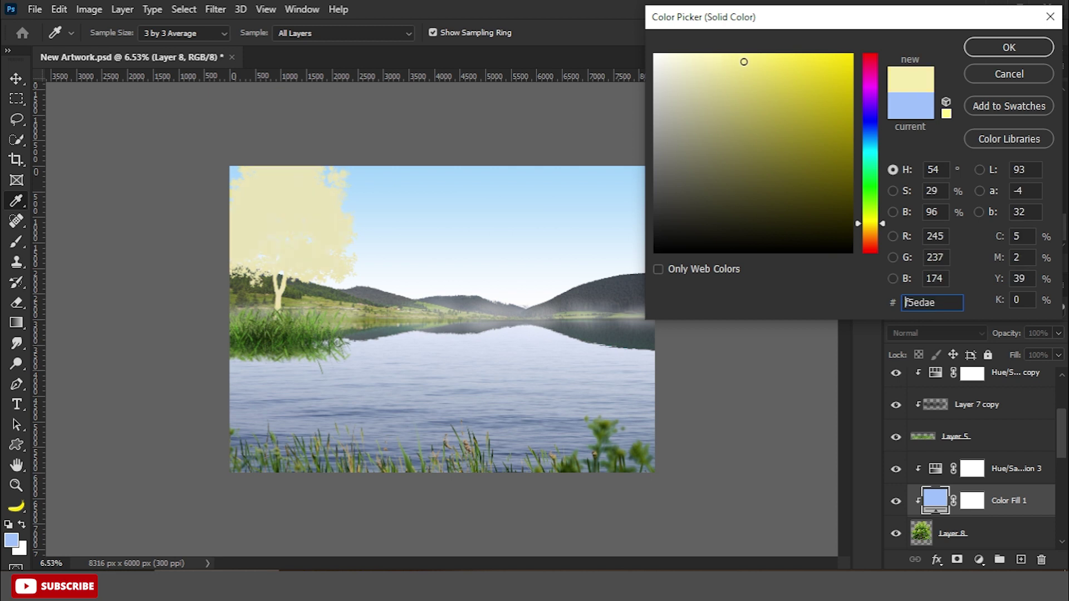
click(1008, 48)
click(935, 333)
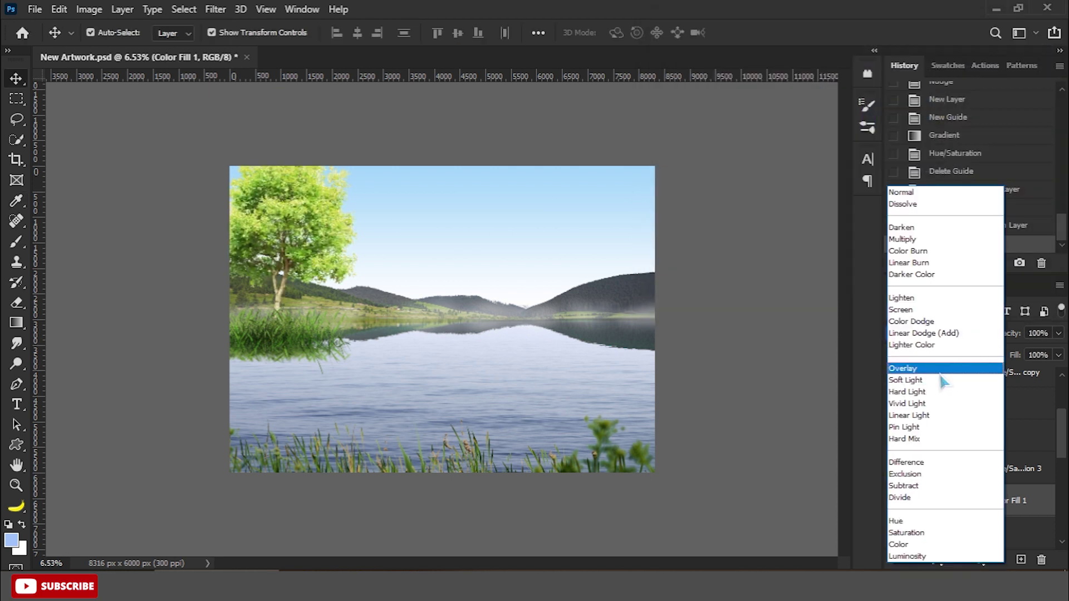
click(941, 372)
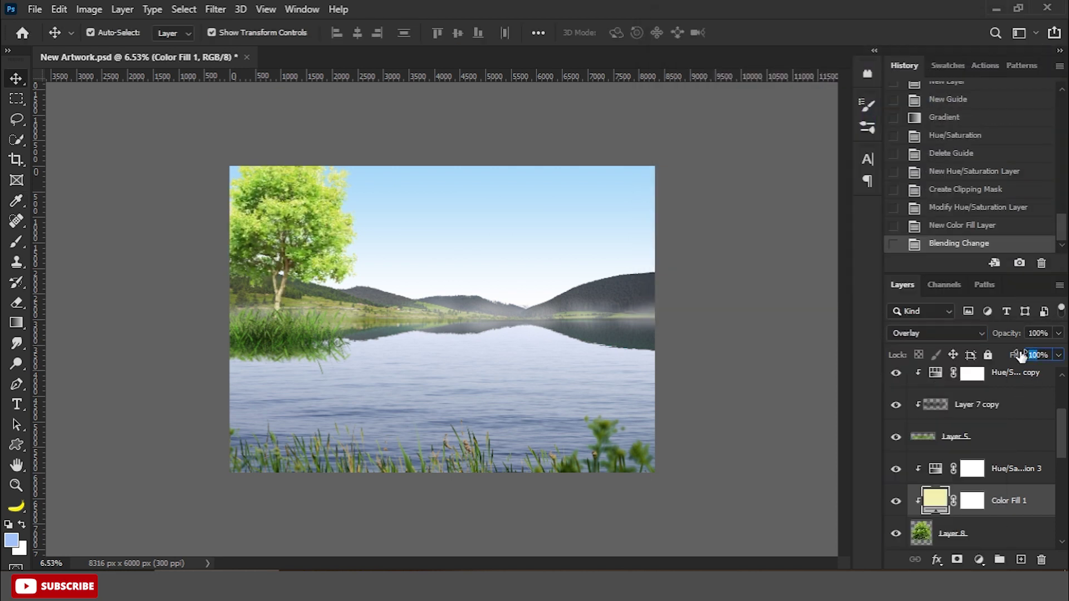
text(50)
key(Return)
Step: Invert the yellow fill's mask and choose the textured 548 brush
click(971, 501)
key(ctrl+i)
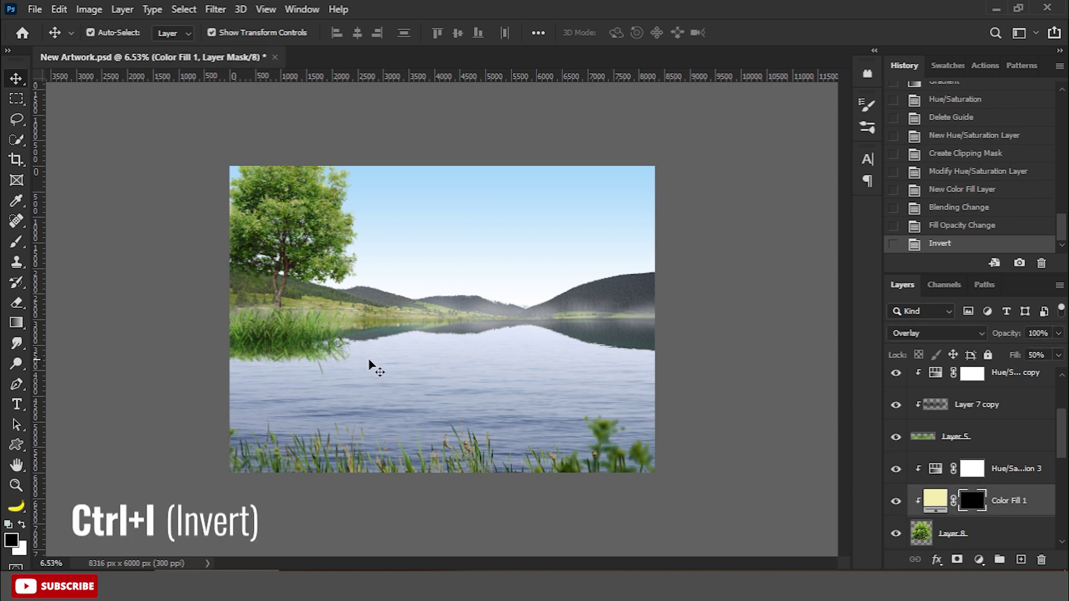
click(20, 246)
click(78, 240)
right_click(393, 294)
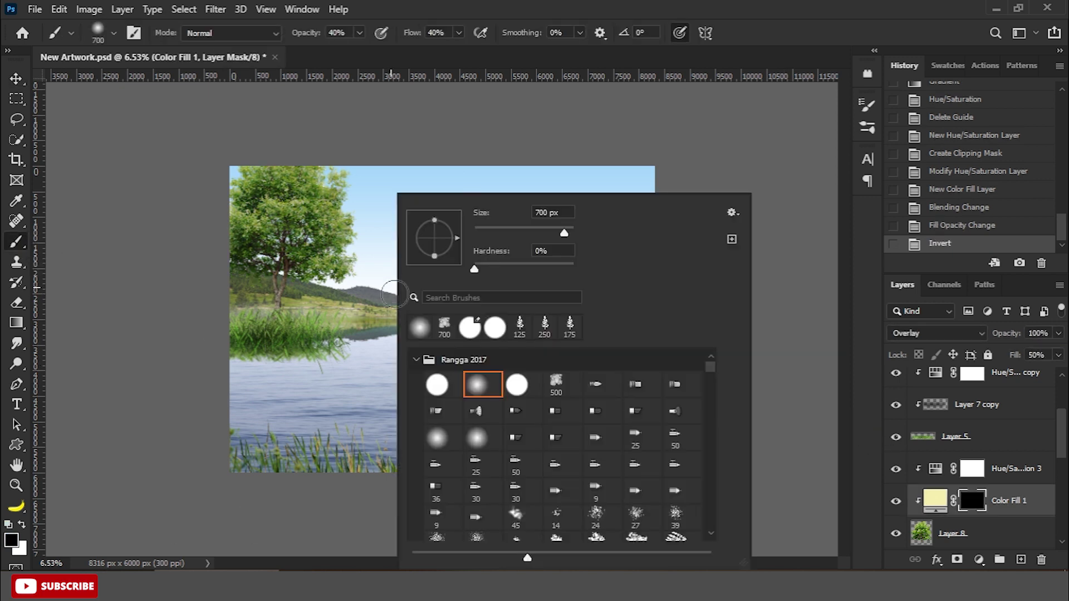
click(416, 359)
click(416, 404)
click(476, 507)
Step: Paint white at 100% flow over the tree's upper foliage to reveal the highlights
key(Return)
scroll(534, 91, up, 3)
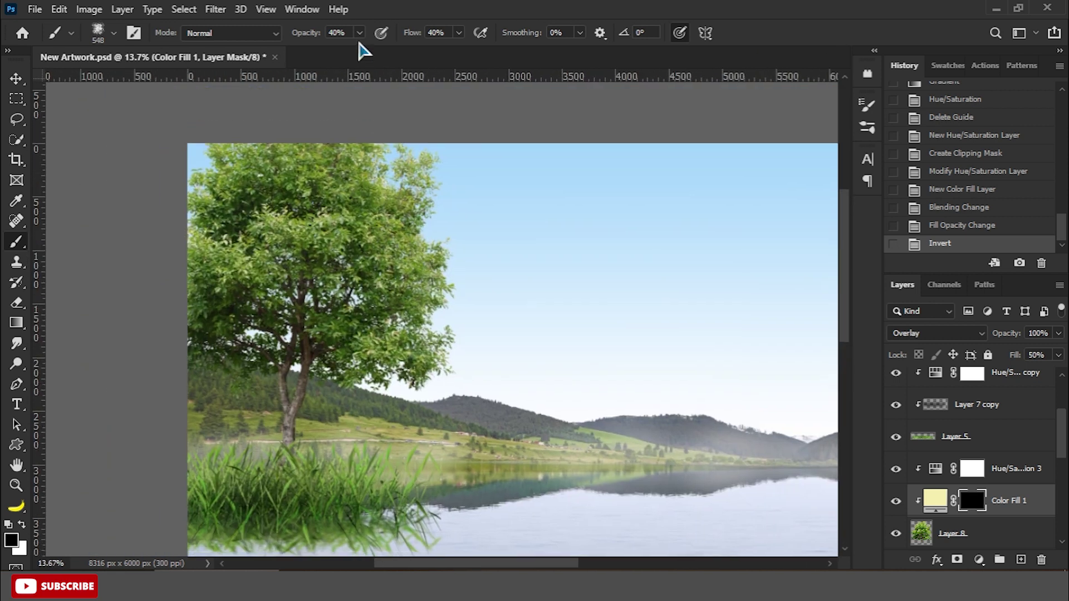
text(50)
click(458, 32)
click(334, 148)
key(x)
click(358, 172)
drag(358, 172, 384, 189)
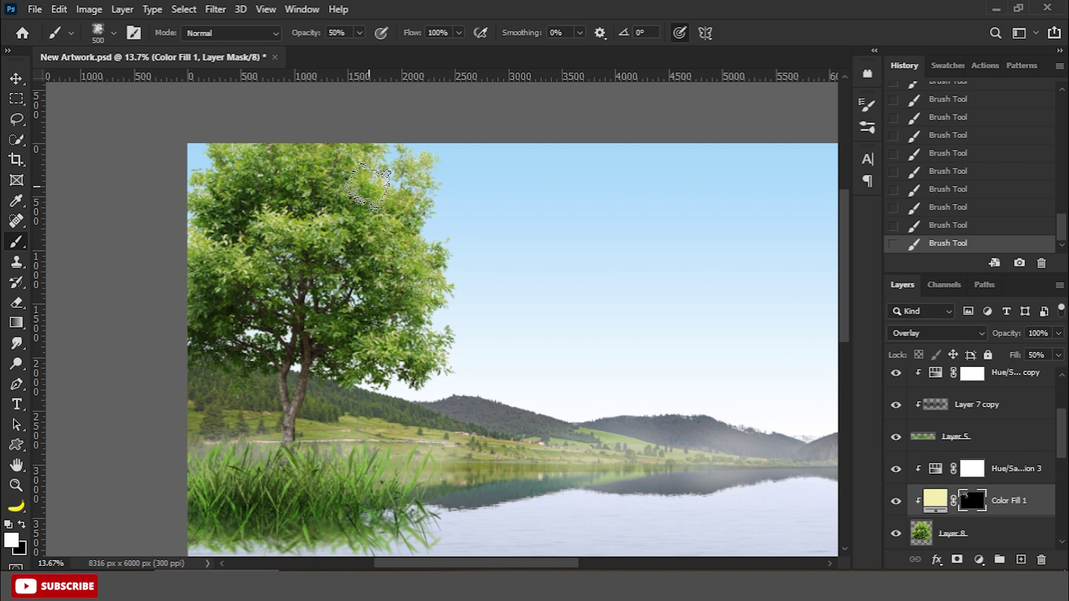
scroll(408, 255, down, 2)
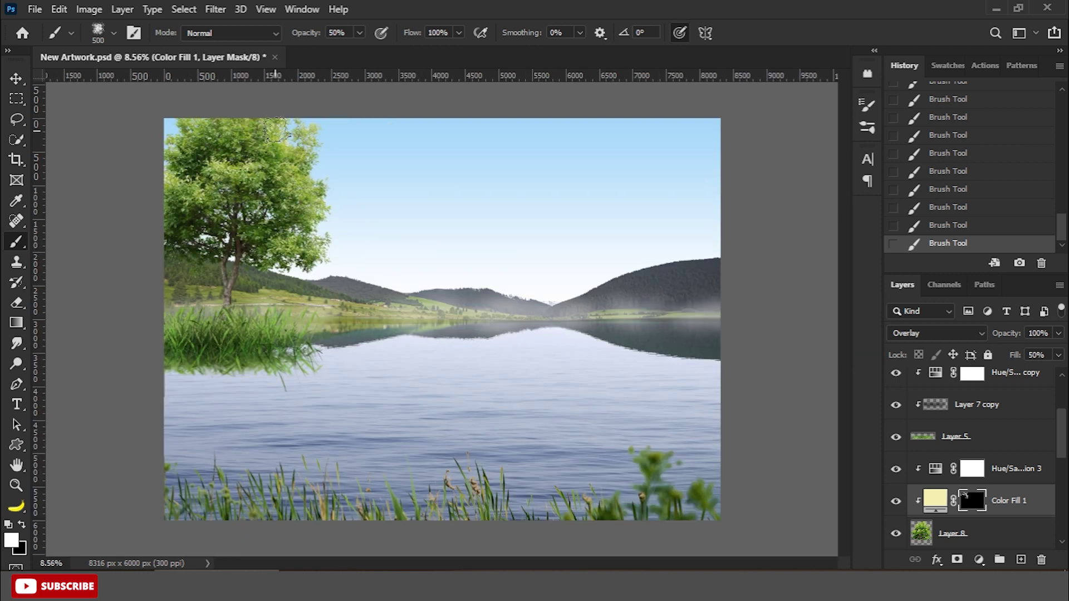
click(978, 559)
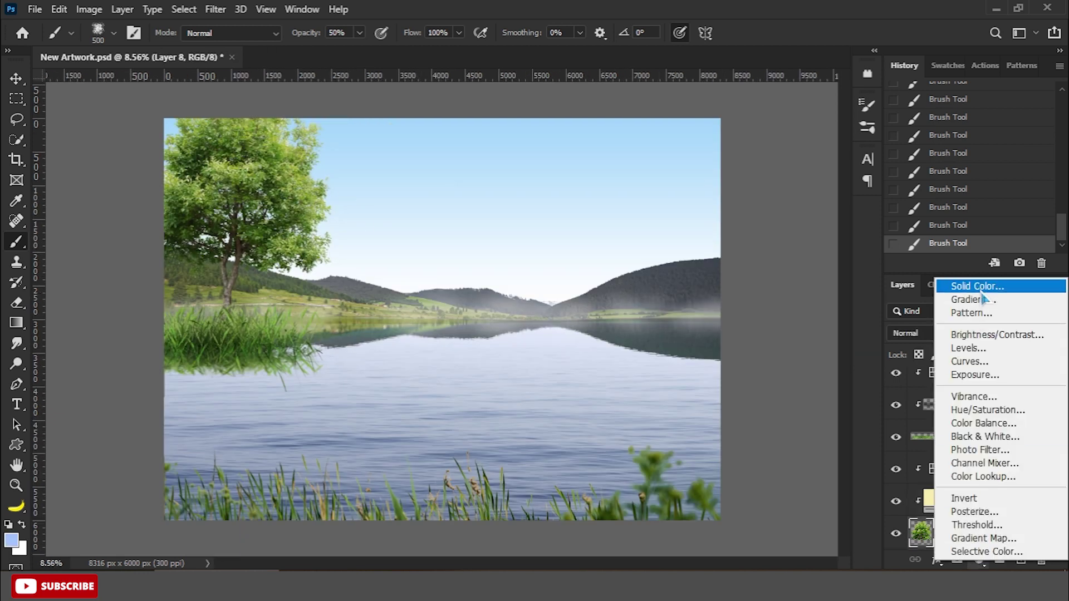
Step: Add a black (000000) Solid Color fill in Soft Light mode with an inverted mask
click(946, 284)
text(000000)
key(Return)
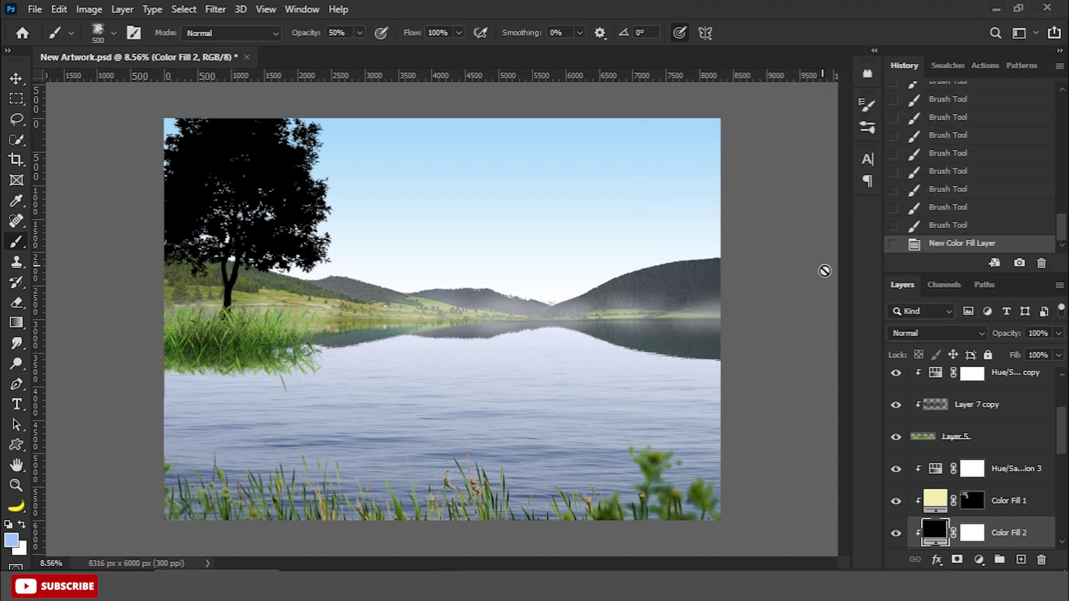
click(932, 333)
click(923, 381)
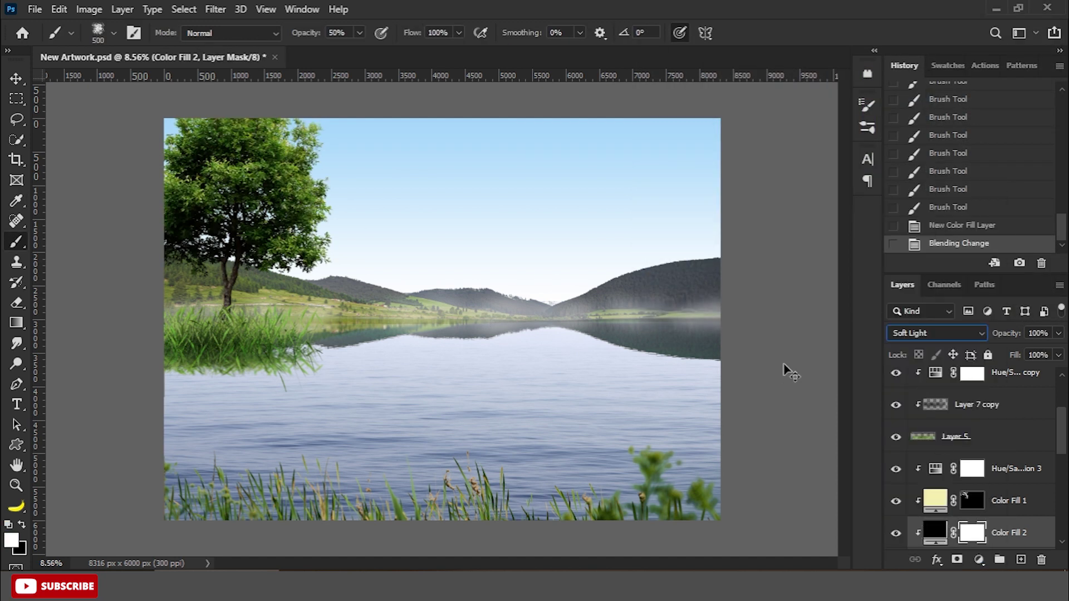
key(ctrl+i)
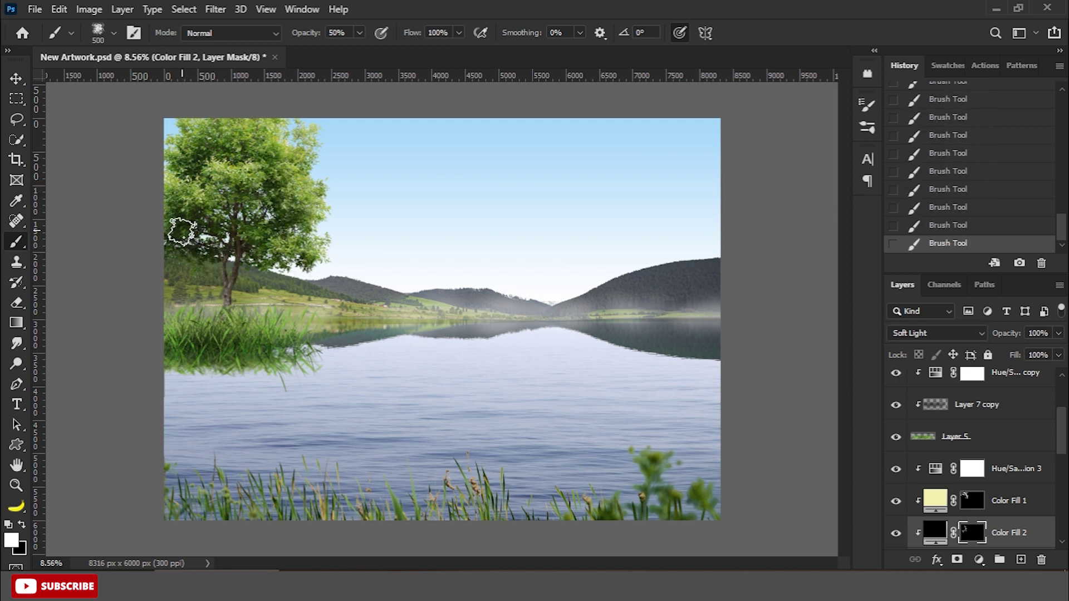
key(ctrl+minus)
Step: Duplicate the tree layer and flip it downward, with its top at the waterline
key(v)
key(ctrl+j)
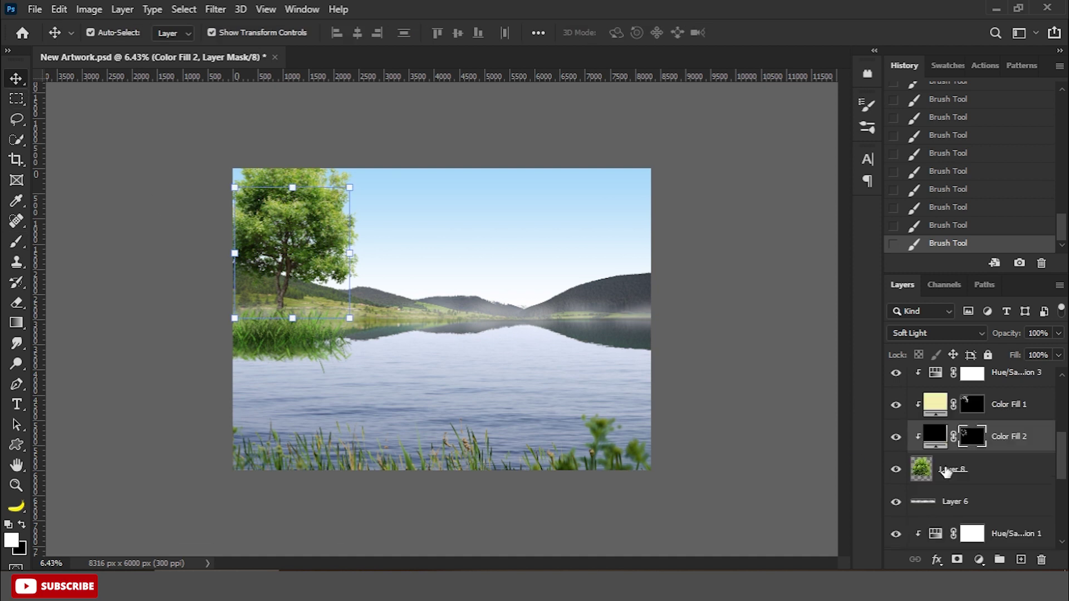
key(ctrl+j)
click(979, 502)
key(ctrl+t)
drag(284, 141, 284, 462)
key(Return)
key(ctrl+t)
drag(283, 320, 284, 338)
key(Return)
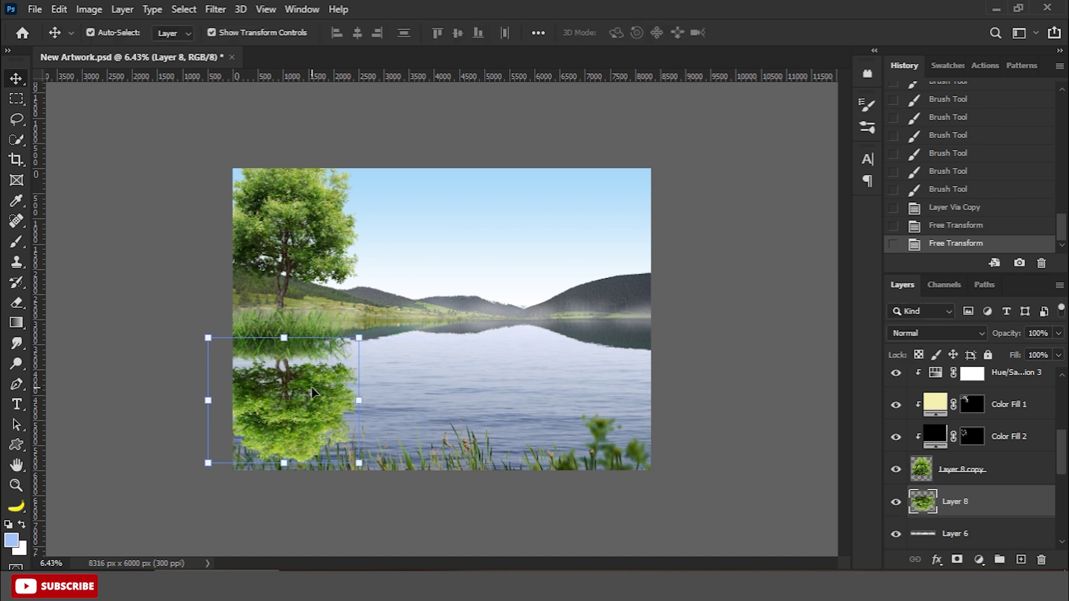
Step: Set the reflection's fill to 70% and ripple it with the Liquify filter
text(50)
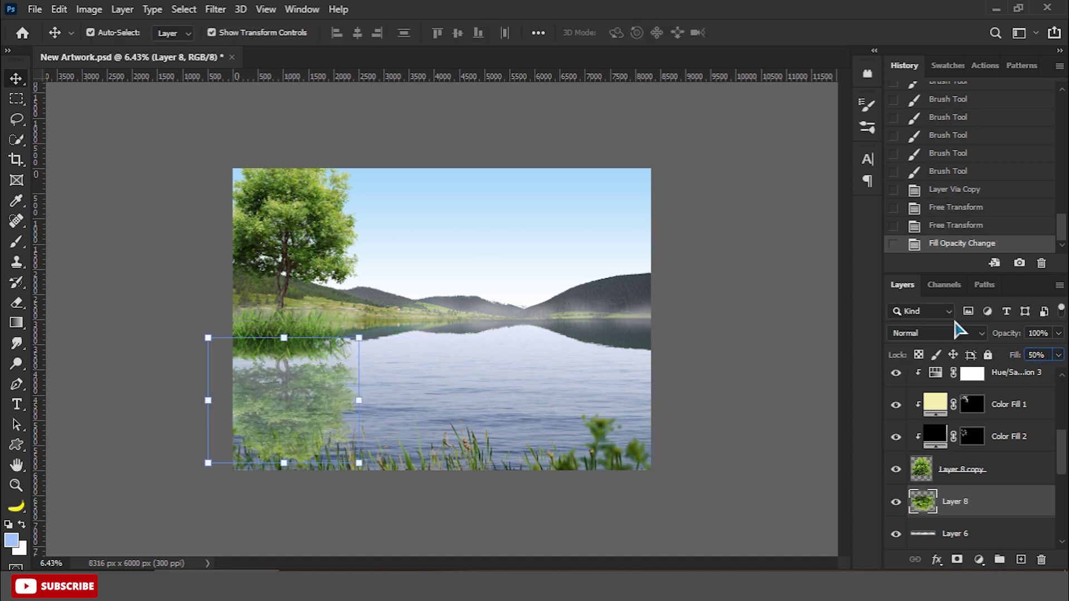
text(70)
key(Return)
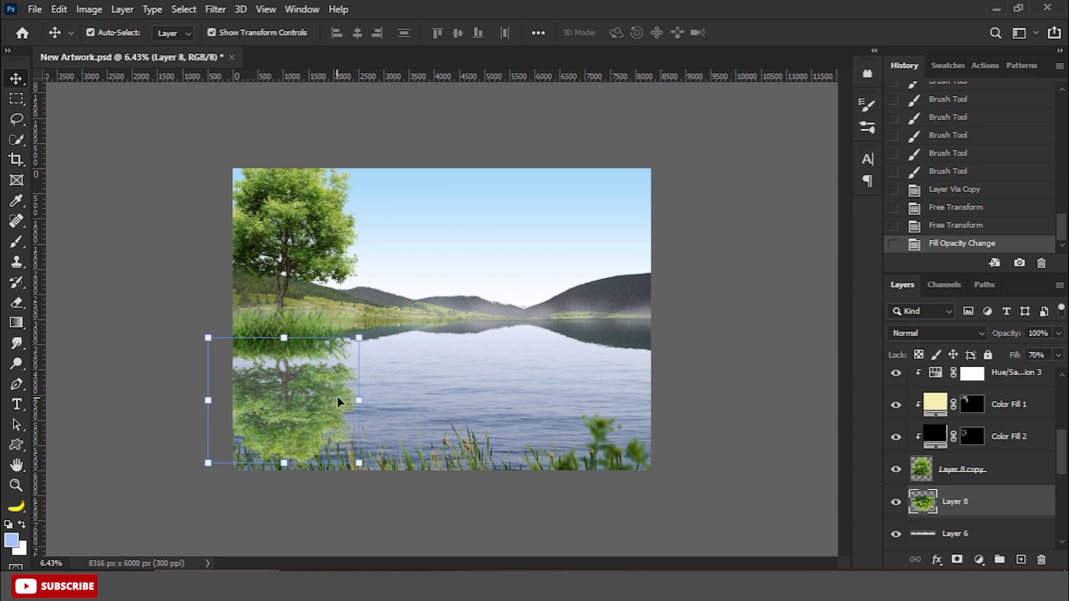
click(212, 10)
click(266, 158)
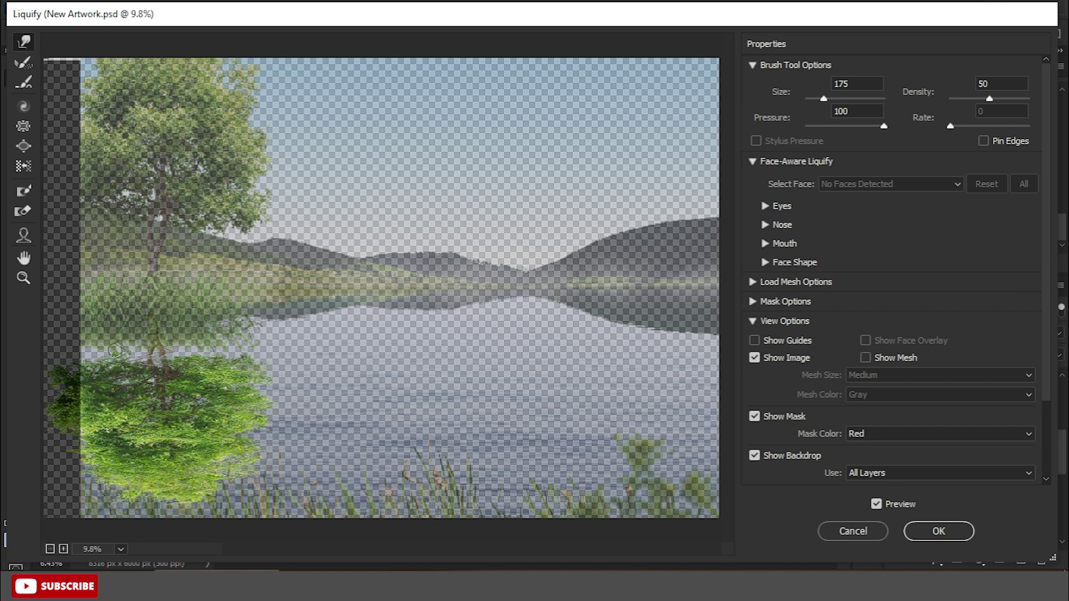
key(Return)
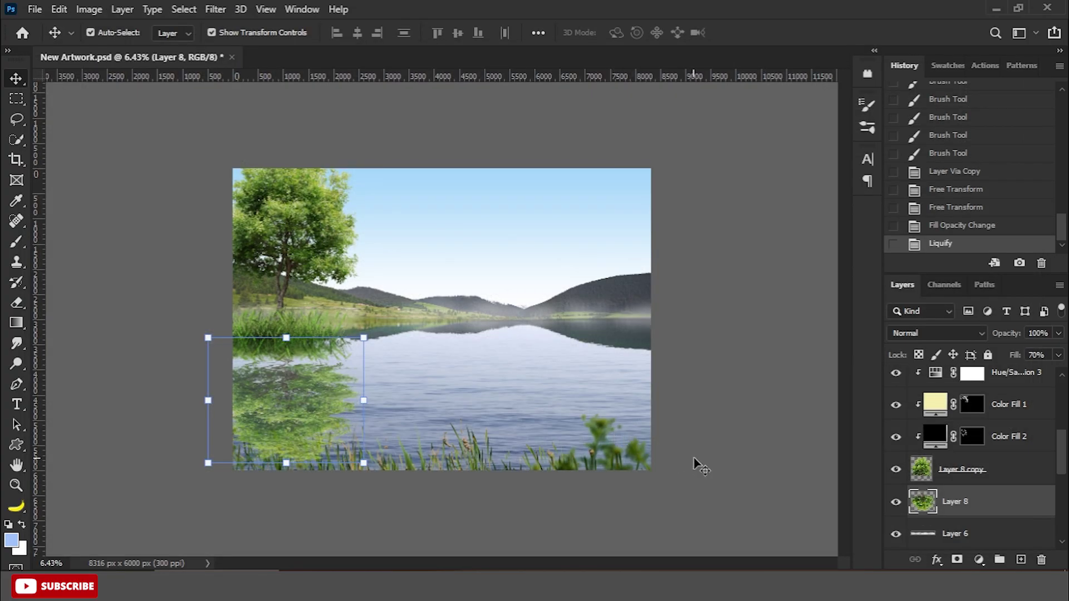
key(shift+0)
Step: Darken the tree reflection with a clipped Brightness/Contrast adjustment at brightness -57
click(966, 559)
click(971, 340)
click(767, 385)
drag(770, 215, 735, 219)
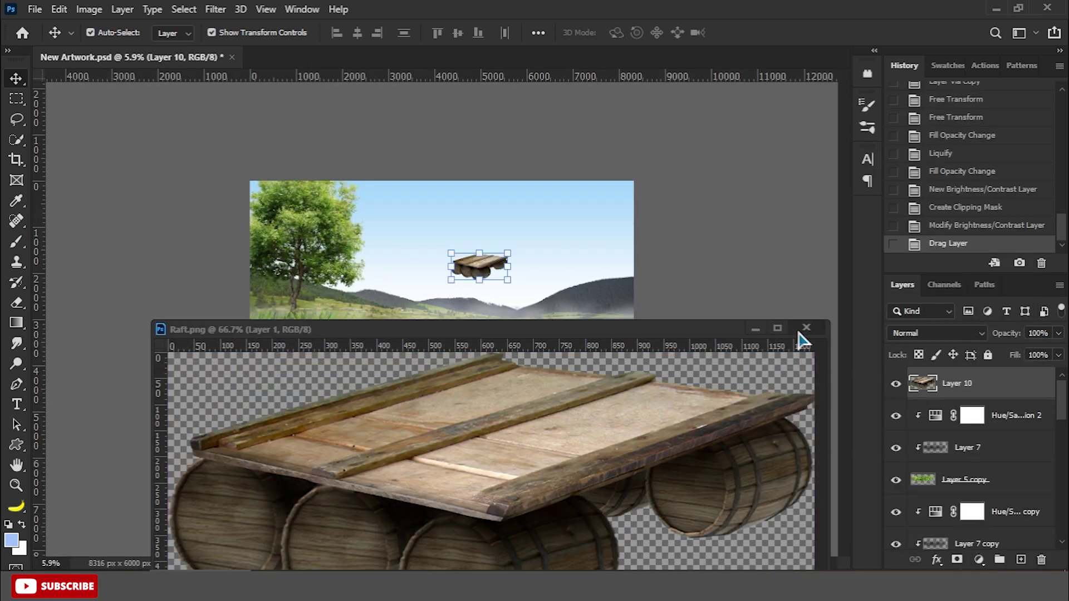
Step: Enlarge the barrel raft and place it in the middle of the lake
click(806, 328)
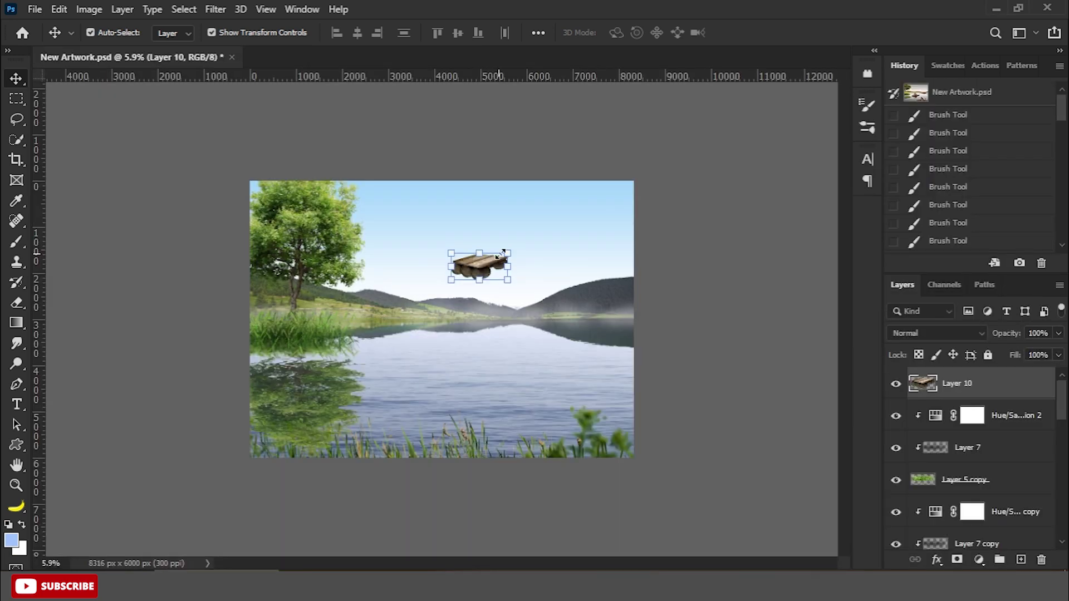
key(ctrl+t)
drag(507, 254, 543, 315)
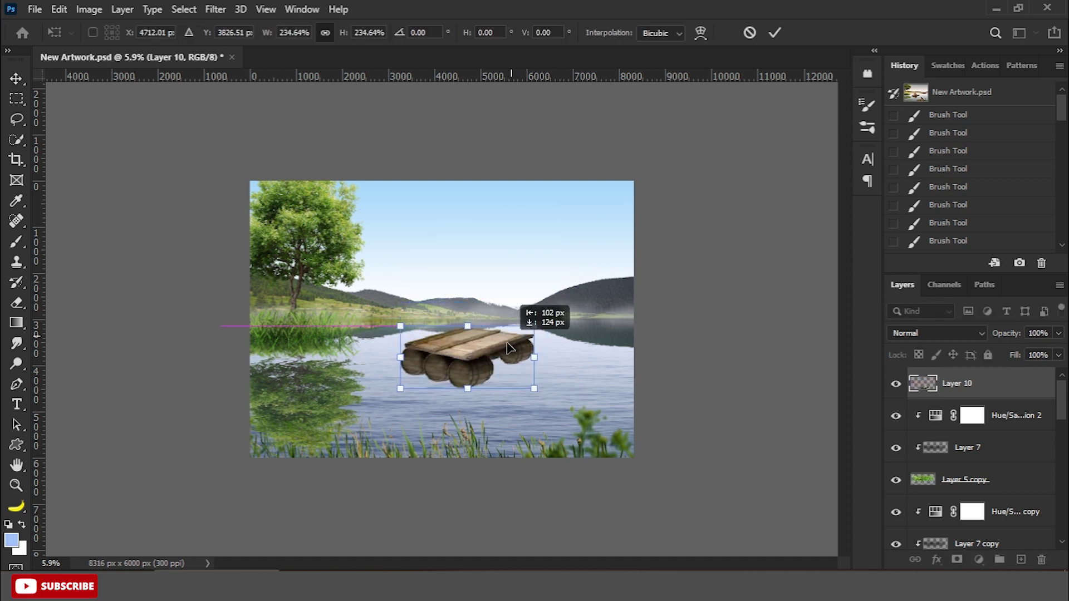
key(Return)
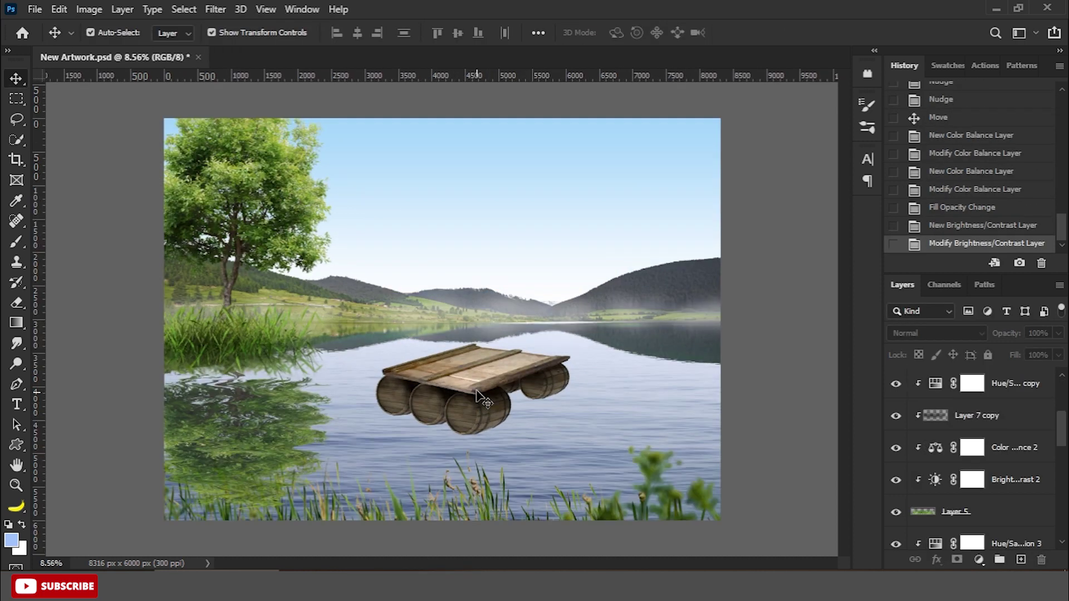
drag(471, 384, 481, 392)
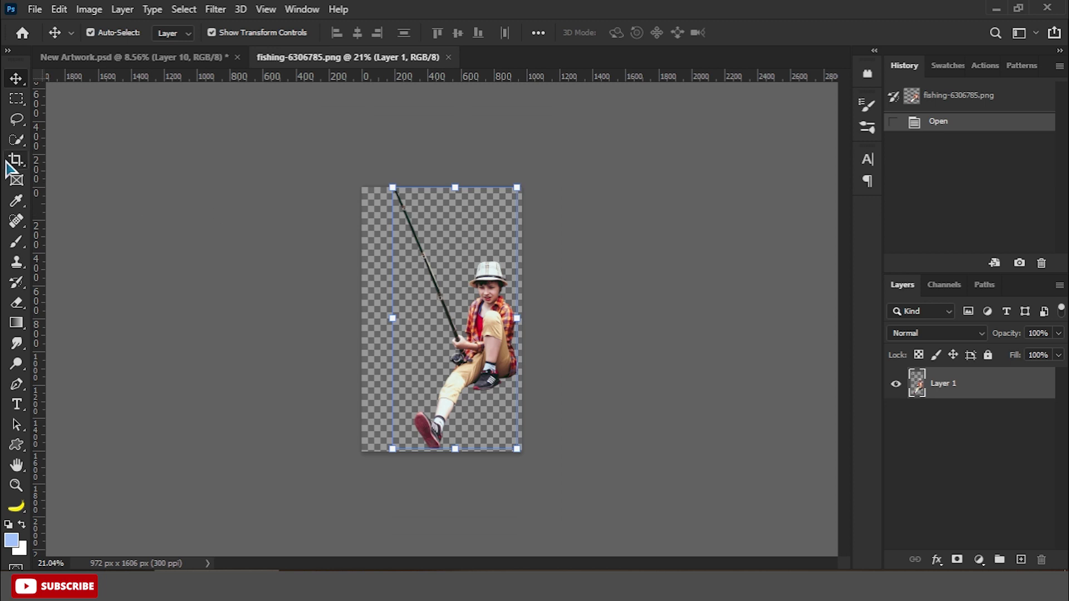
Step: Extend the fishing boy's canvas upward and to the left with the Crop tool
click(16, 160)
drag(455, 188, 454, 139)
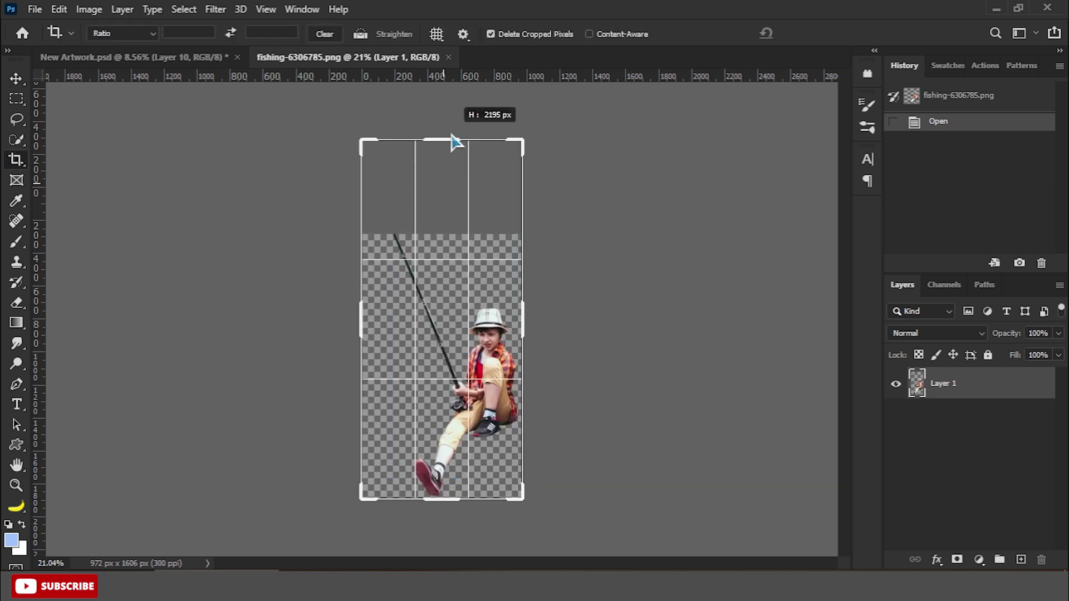
key(Return)
drag(359, 312, 289, 312)
key(Return)
Step: Copy the tip of the fishing rod onto its own layer
key(v)
scroll(456, 248, up, 3)
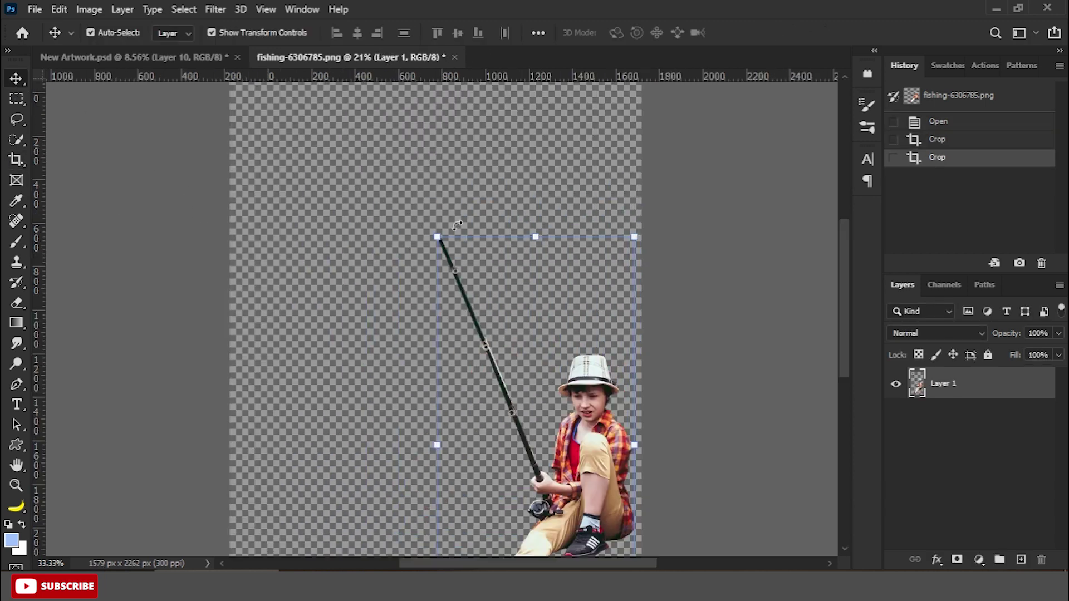
scroll(457, 248, up, 4)
scroll(456, 248, up, 2)
key(m)
mouse_move(385, 203)
mouse_down()
mouse_move(464, 301)
mouse_move(452, 176)
mouse_move(440, 181)
mouse_up()
key(ctrl+j)
Step: Rotate the copied rod tip and nudge it to line up with the rod
key(v)
key(ctrl+t)
key(Return)
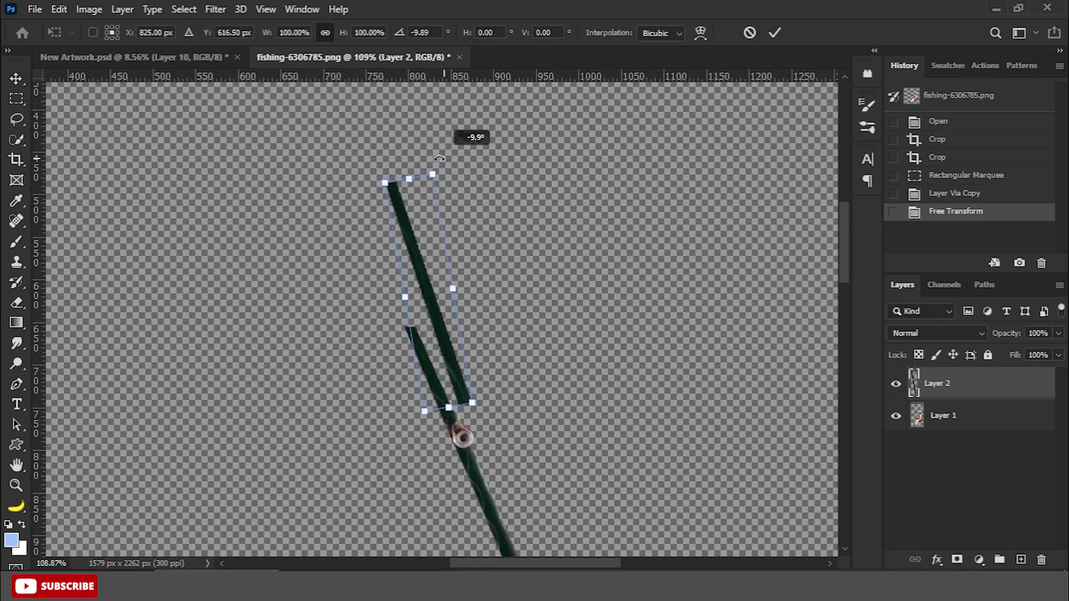
drag(428, 268, 414, 223)
key(Return)
key(Left)
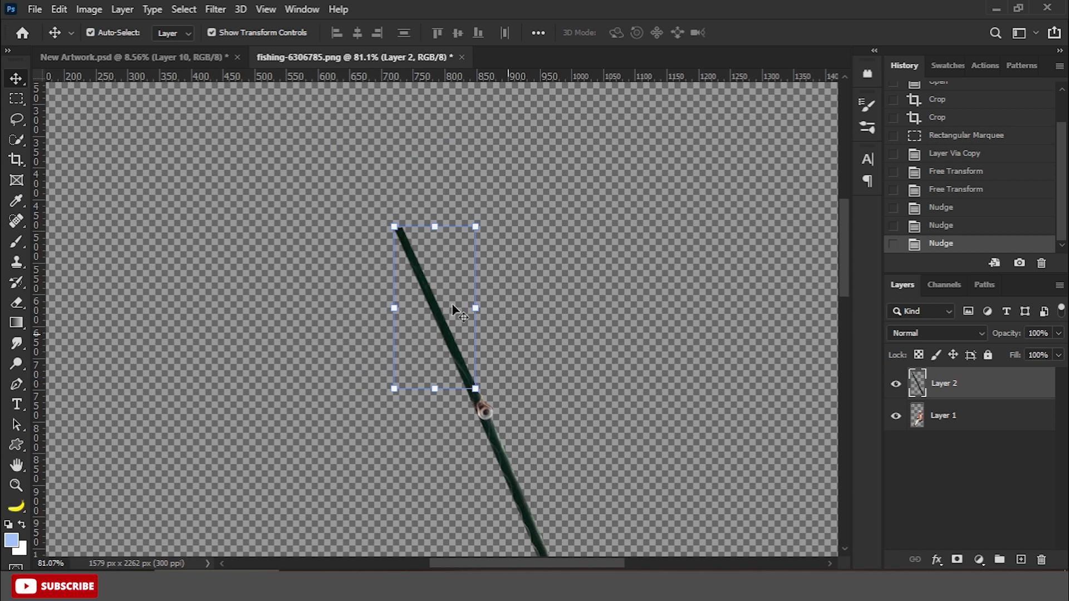
Step: Taper the rod extension with Distort, align it, and merge it with the boy
right_click(434, 281)
click(445, 350)
mouse_move(394, 226)
mouse_down()
mouse_move(423, 226)
mouse_move(449, 179)
mouse_move(472, 174)
mouse_up()
key(Return)
key(Return)
key(Return)
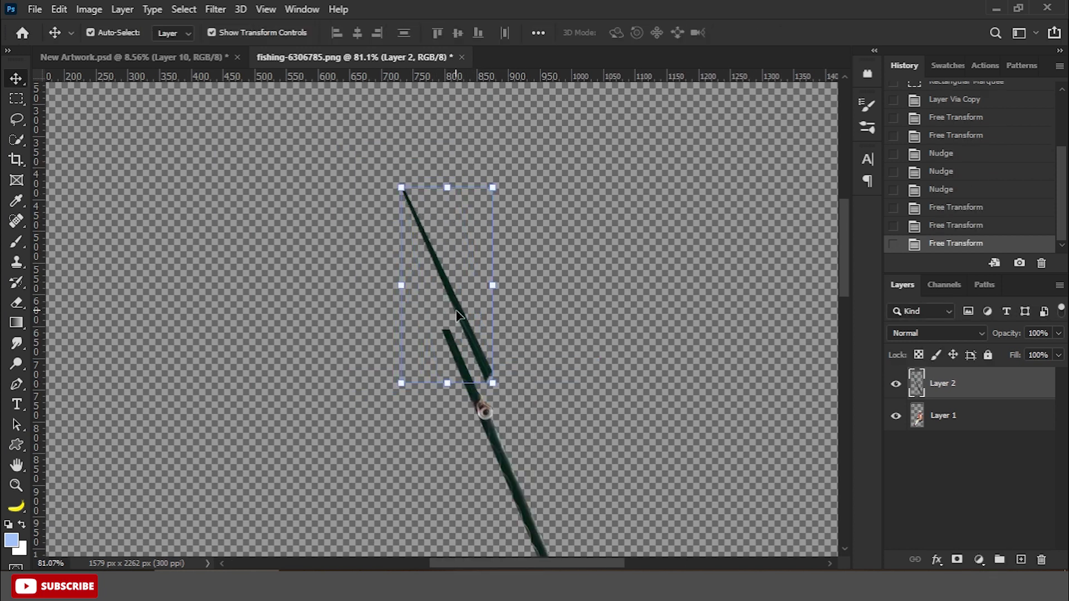
drag(456, 314, 439, 284)
key(Up)
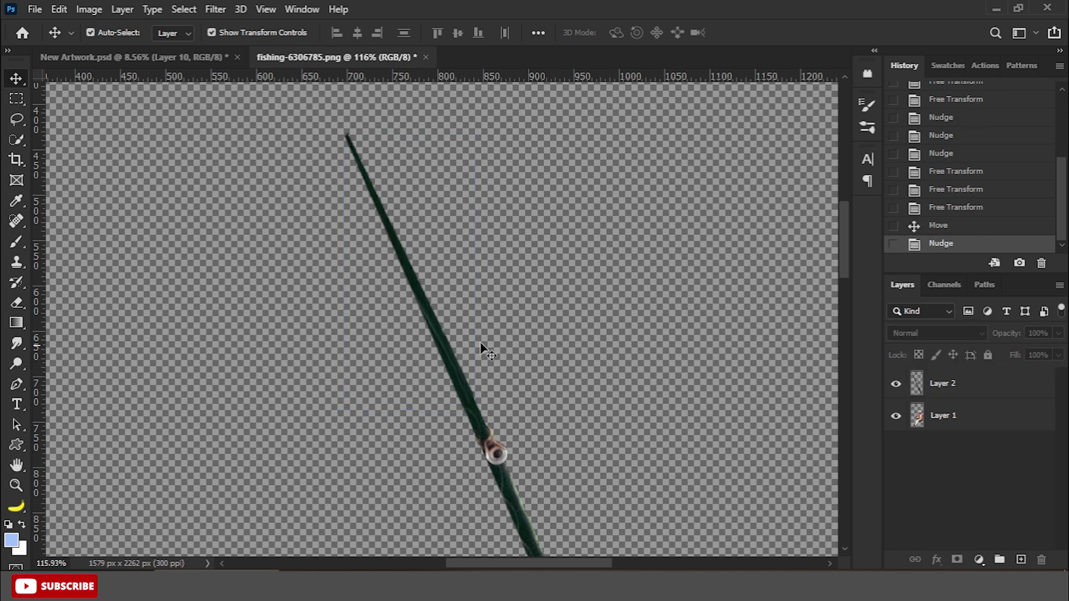
key(ctrl+minus)
key(ctrl+e)
key(ctrl+minus)
Step: Bring the fisherman into the lake composite and scale him onto the raft
drag(394, 58, 128, 193)
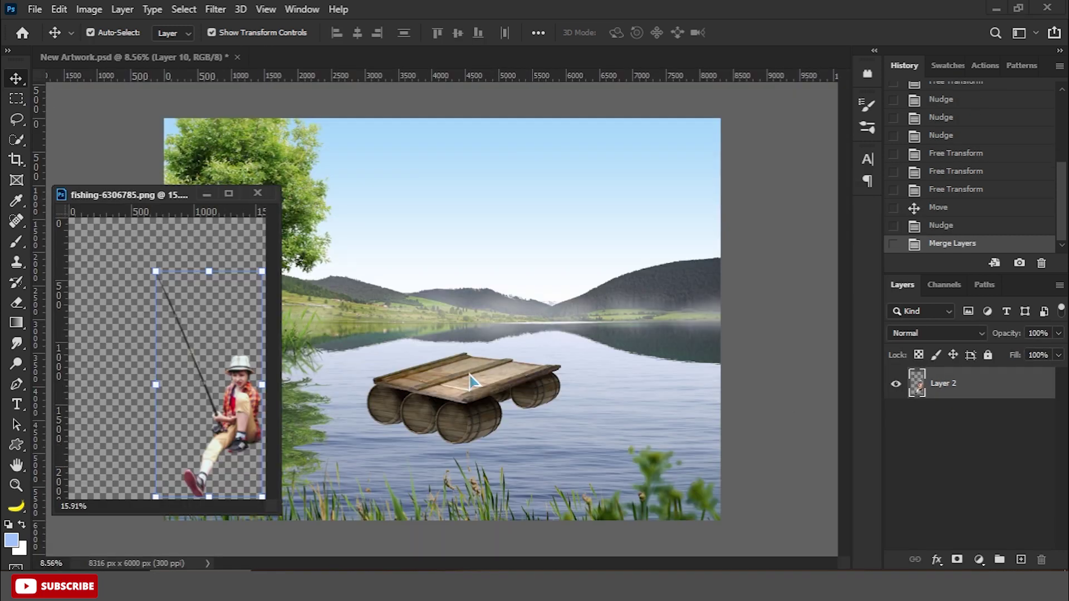
click(471, 381)
key(ctrl+minus)
key(ctrl+minus)
key(ctrl+minus)
mouse_move(234, 401)
mouse_down()
mouse_move(480, 322)
mouse_move(429, 348)
mouse_up()
key(ctrl+w)
click(471, 222)
scroll(451, 308, up, 2)
key(ctrl+t)
drag(441, 279, 453, 220)
key(Return)
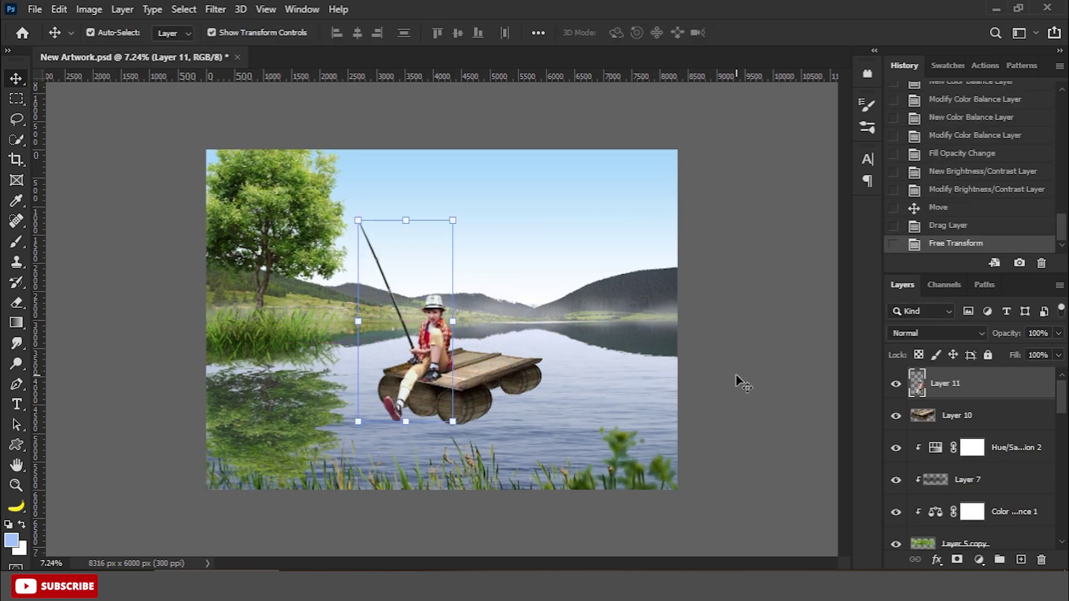
Step: Group the fisherman with the raft and shrink the group slightly into place
shift+click(518, 378)
key(ctrl+g)
key(ctrl+t)
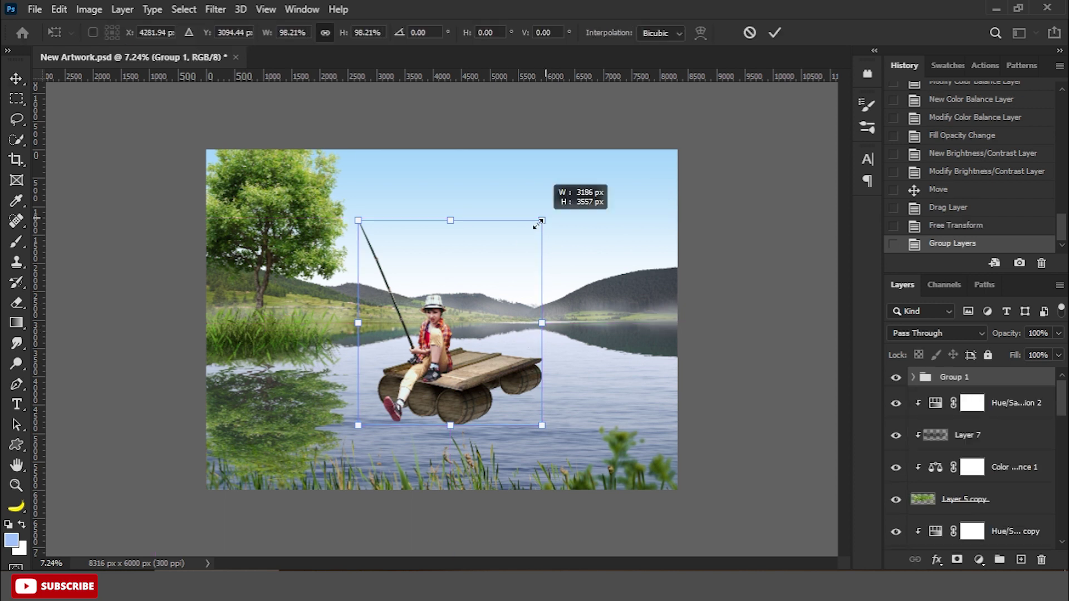
drag(540, 221, 536, 219)
key(Return)
key(Up)
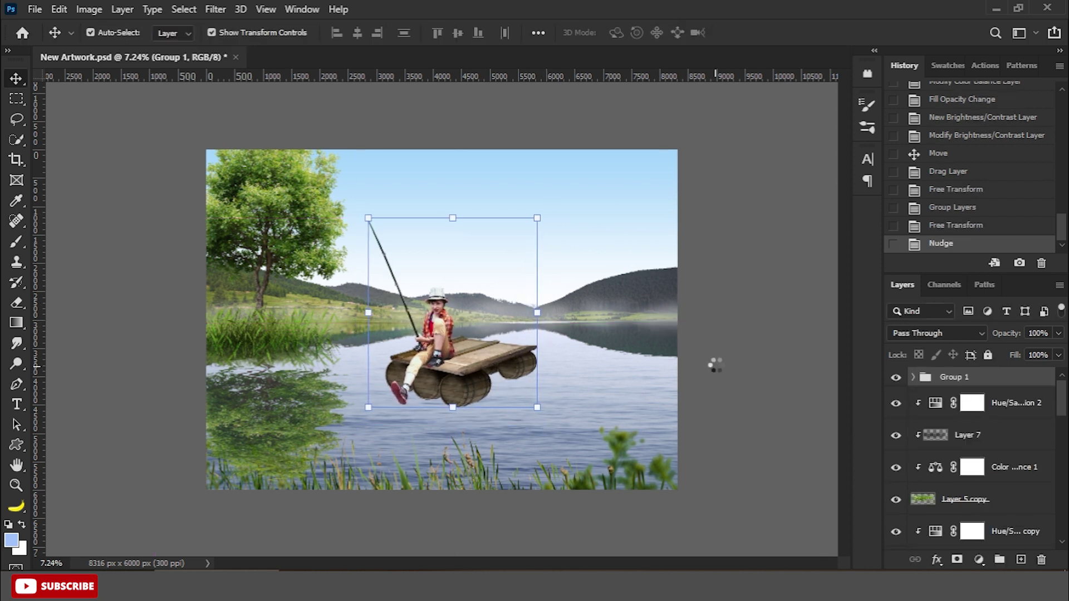
Step: Bring in the boy with the green bucket and seat him beside the fisherman
drag(406, 58, 170, 255)
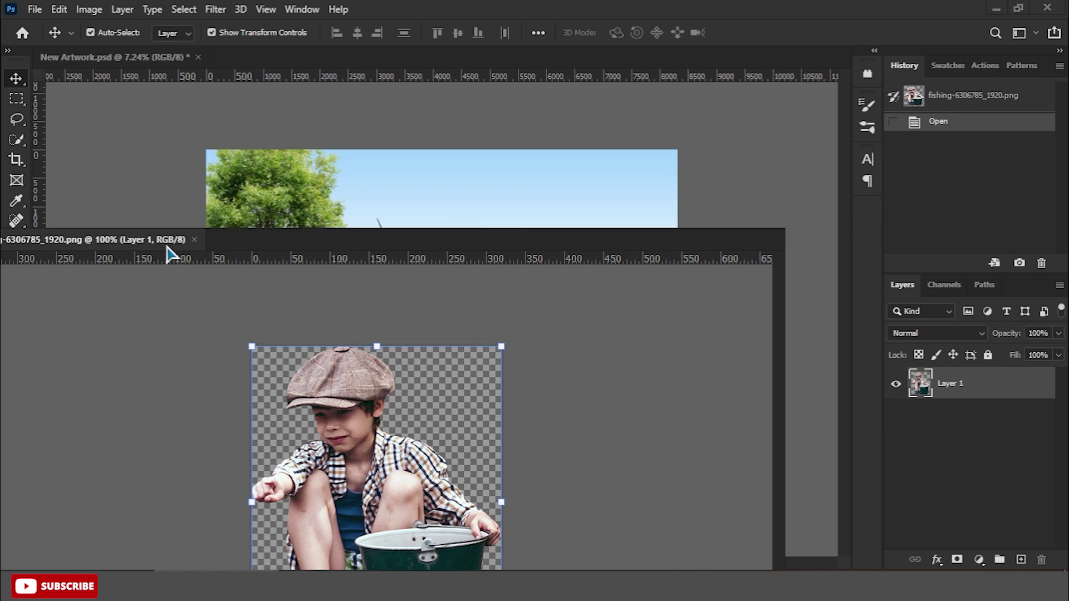
drag(111, 362, 470, 356)
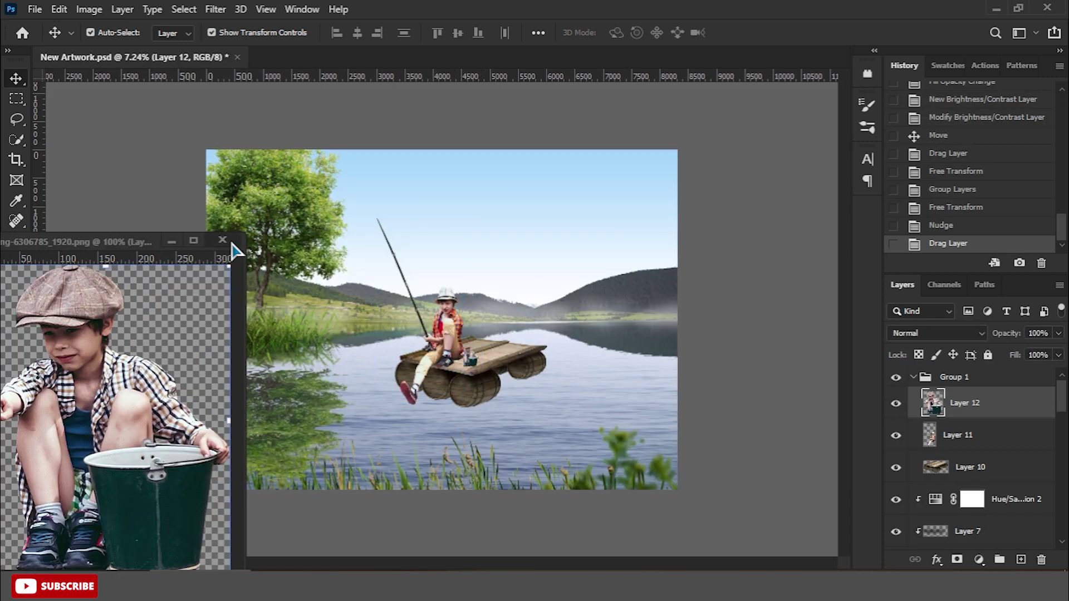
click(223, 240)
key(ctrl+t)
mouse_move(535, 283)
mouse_down()
mouse_move(530, 273)
mouse_move(495, 334)
mouse_up()
key(Return)
Step: Reorder and nudge the fisherman and boy into their final positions
scroll(445, 311, up, 2)
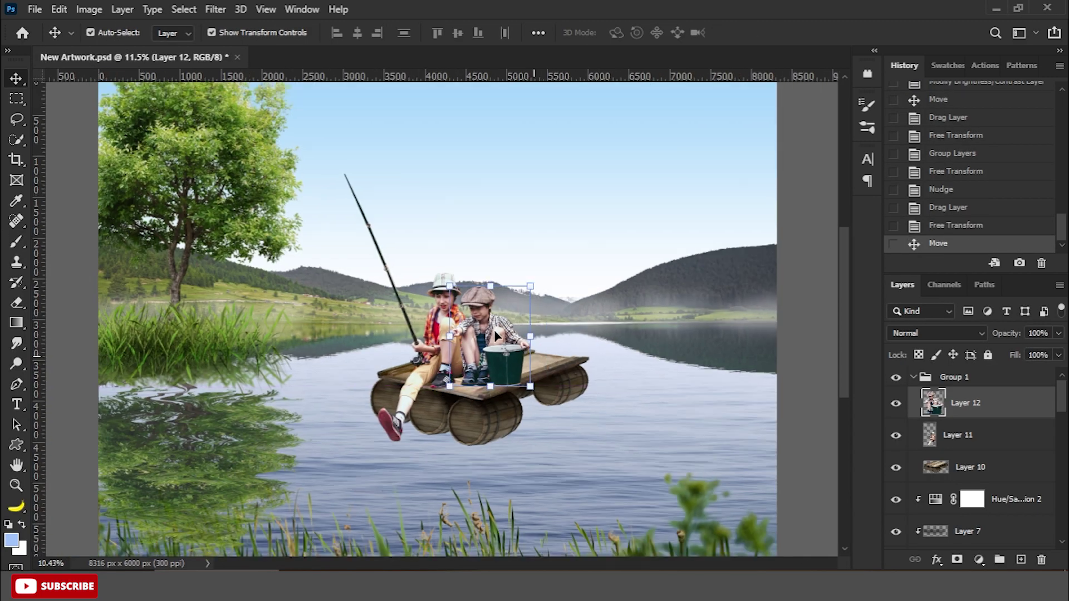
scroll(495, 334, down, 2)
key(alt+bracketleft)
key(shift+Left)
key(shift+Left)
key(alt+bracketright)
key(Up)
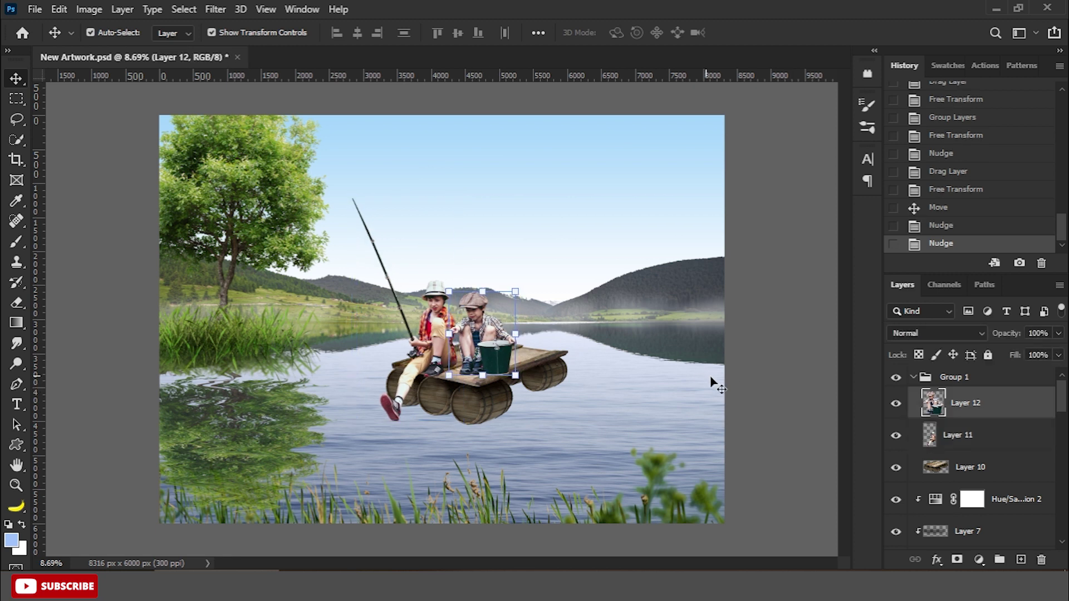
click(735, 389)
scroll(556, 393, down, 2)
Step: Add a layer mask to the tree reflection and draw a black-to-white gradient on it
scroll(488, 390, up, 2)
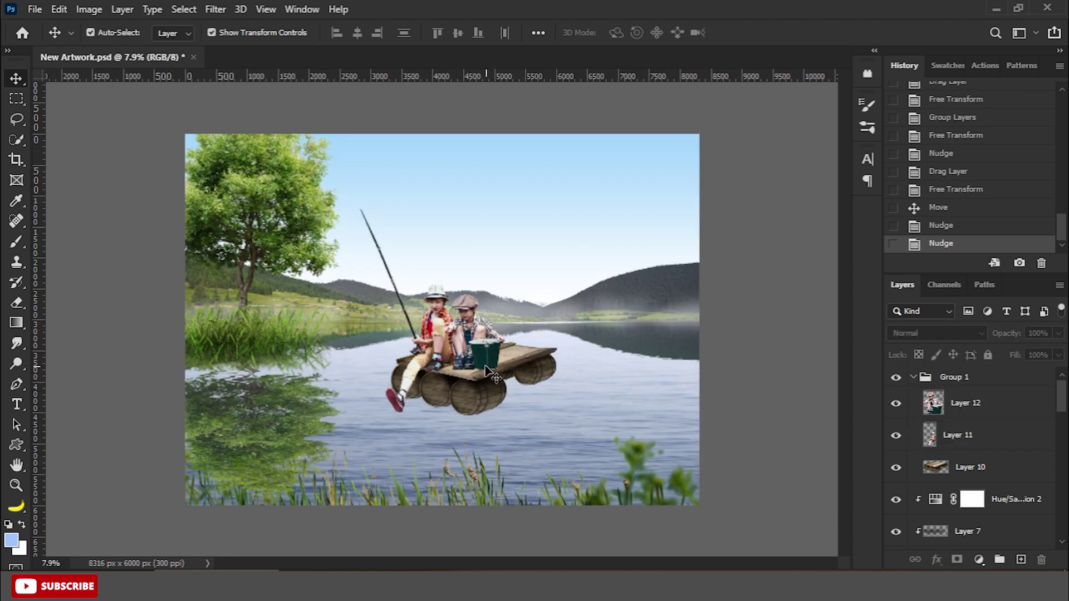
click(486, 366)
click(285, 435)
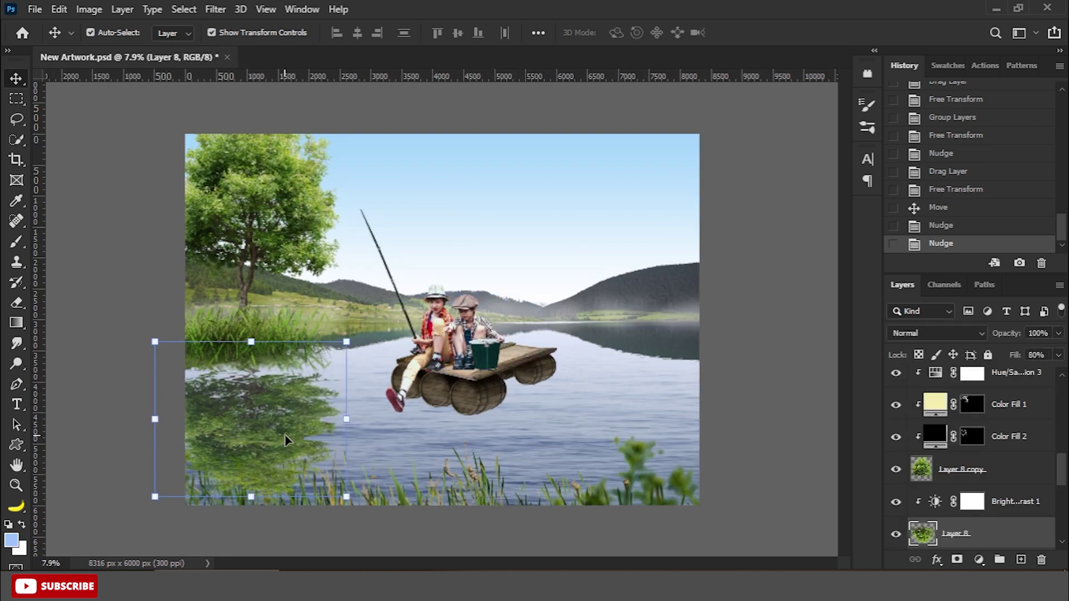
click(956, 559)
right_click(16, 322)
click(61, 323)
key(d)
mouse_move(41, 399)
mouse_down()
mouse_move(238, 533)
mouse_move(240, 396)
mouse_up()
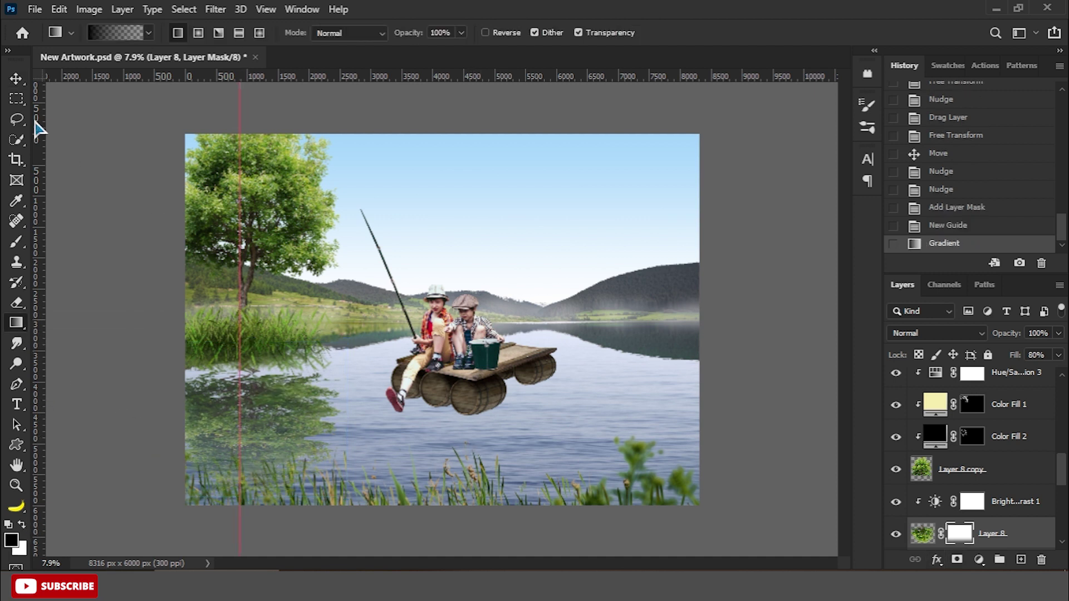
Step: Scale down and re-centre the raft group with both boys
key(v)
drag(59, 110, 39, 109)
key(ctrl+minus)
click(489, 332)
key(ctrl+g)
key(ctrl+minus)
key(Up)
key(ctrl+t)
drag(501, 261, 495, 267)
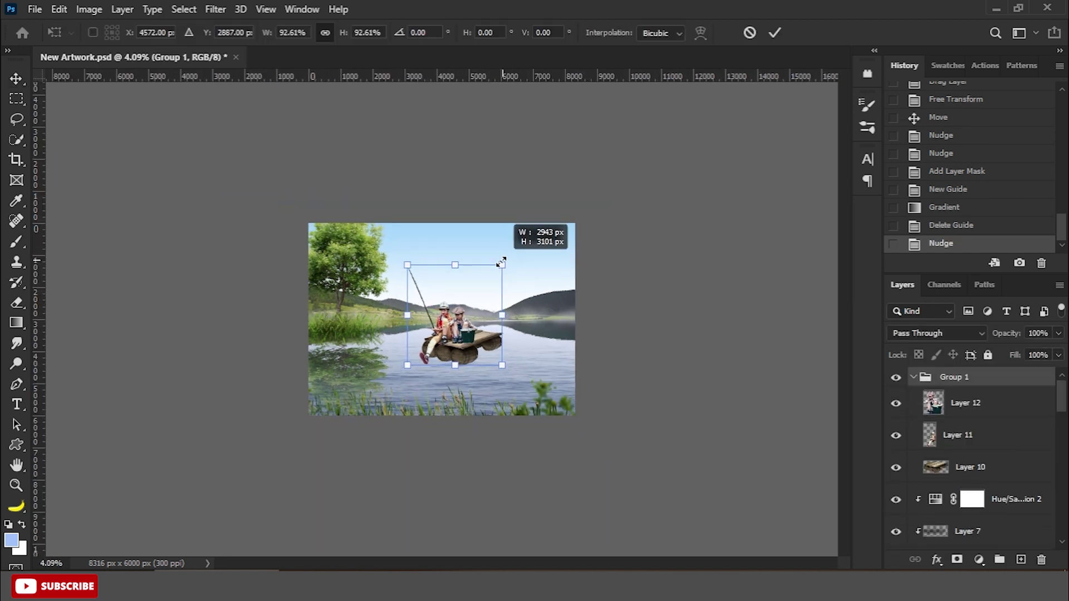
key(Return)
key(ctrl+plus)
key(Up)
click(689, 358)
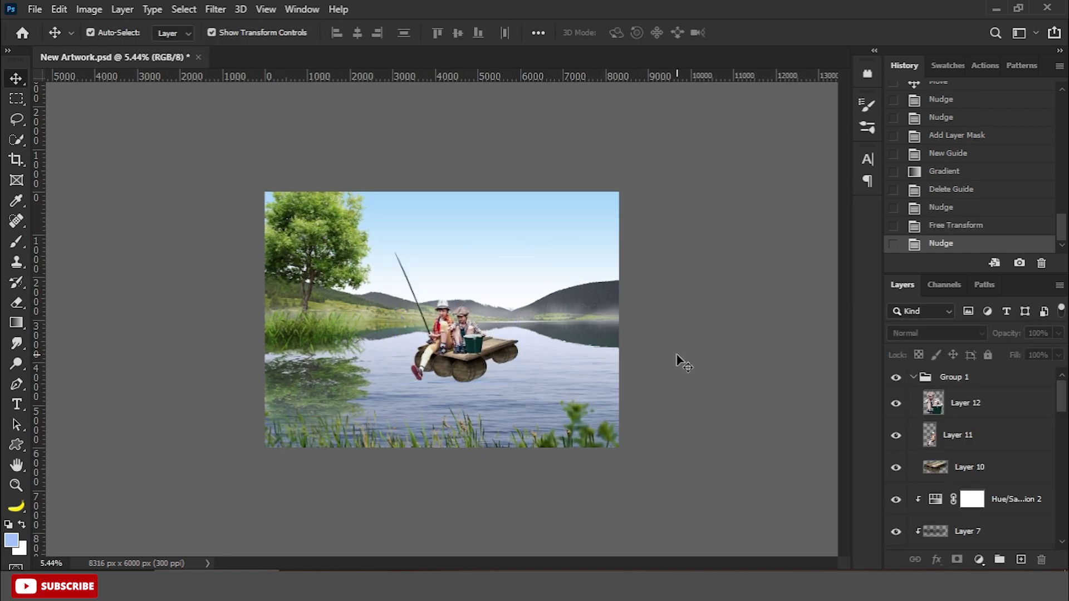
Step: Enlarge the raft group slightly and nudge it into its final position
click(946, 377)
key(Up)
key(Up)
key(ctrl+plus)
key(ctrl+t)
drag(551, 226, 544, 228)
key(Return)
key(Up)
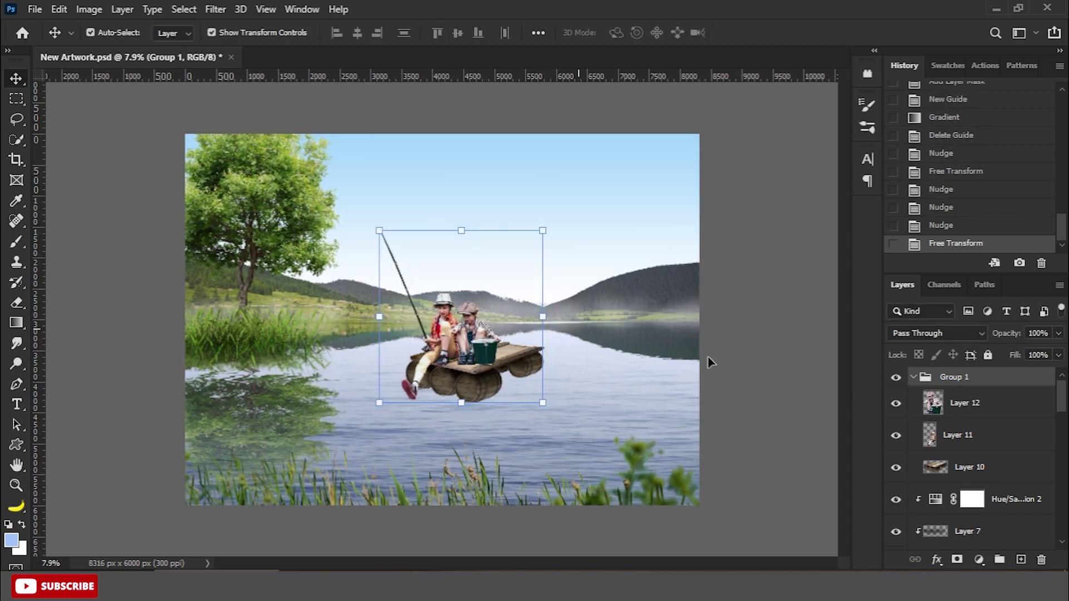
click(706, 360)
Step: Hide the two boys' layers (Layers 11–12) and select the raft layer
scroll(516, 412, up, 2)
click(965, 403)
click(895, 403)
click(896, 435)
click(969, 467)
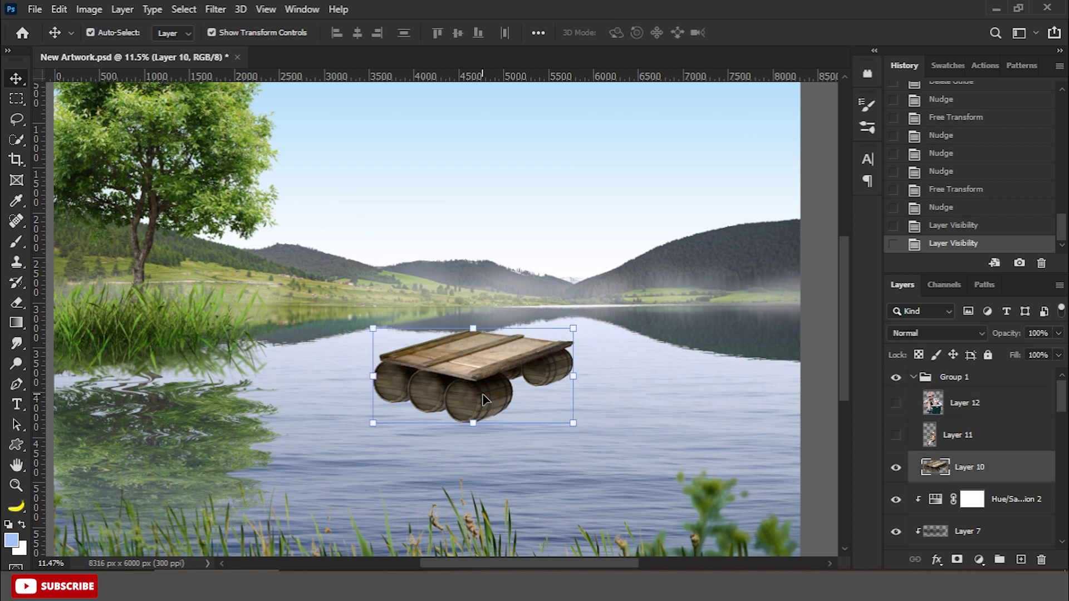
Step: Trace the barrels' waterline across the raft with a Pen path
scroll(414, 428, up, 3)
scroll(415, 428, up, 1)
key(p)
scroll(699, 310, up, 2)
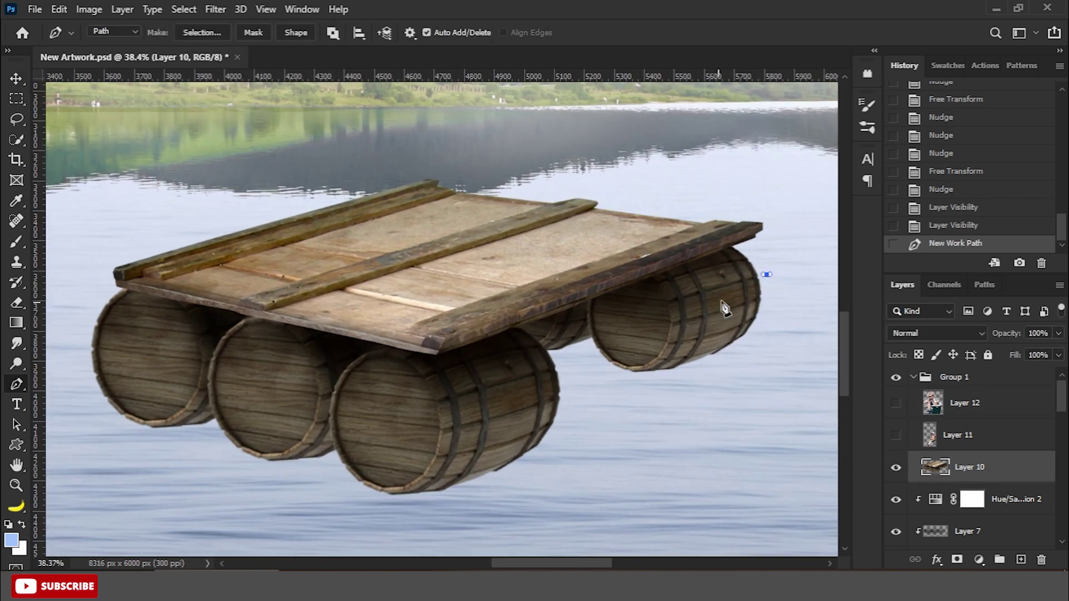
scroll(651, 328, up, 2)
drag(591, 330, 554, 327)
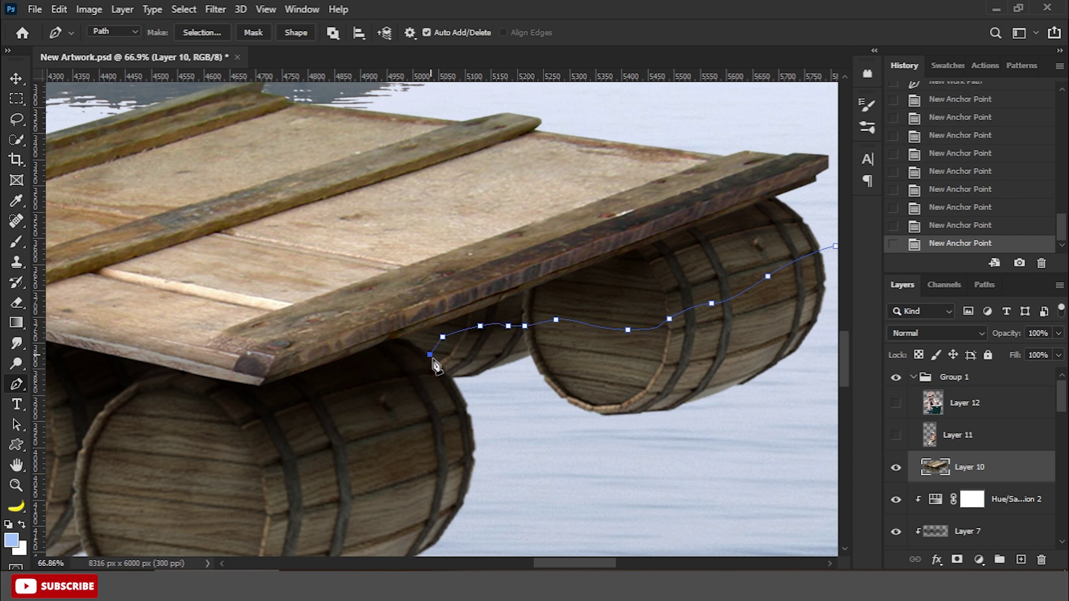
drag(467, 410, 561, 340)
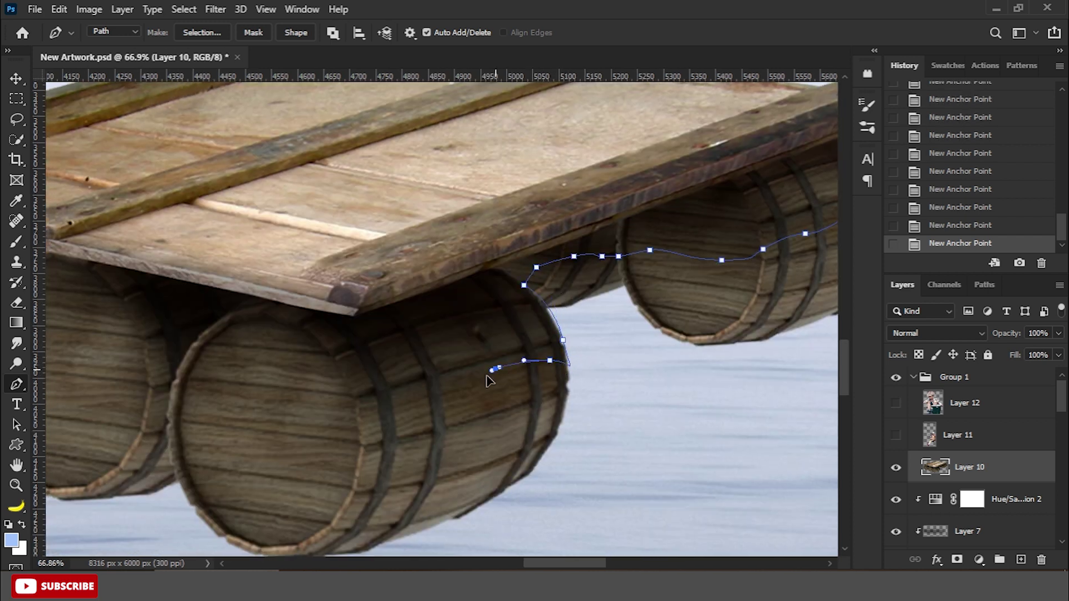
drag(374, 427, 519, 384)
key(ctrl+z)
key(ctrl+z)
key(ctrl+z)
key(ctrl+z)
drag(703, 326, 679, 341)
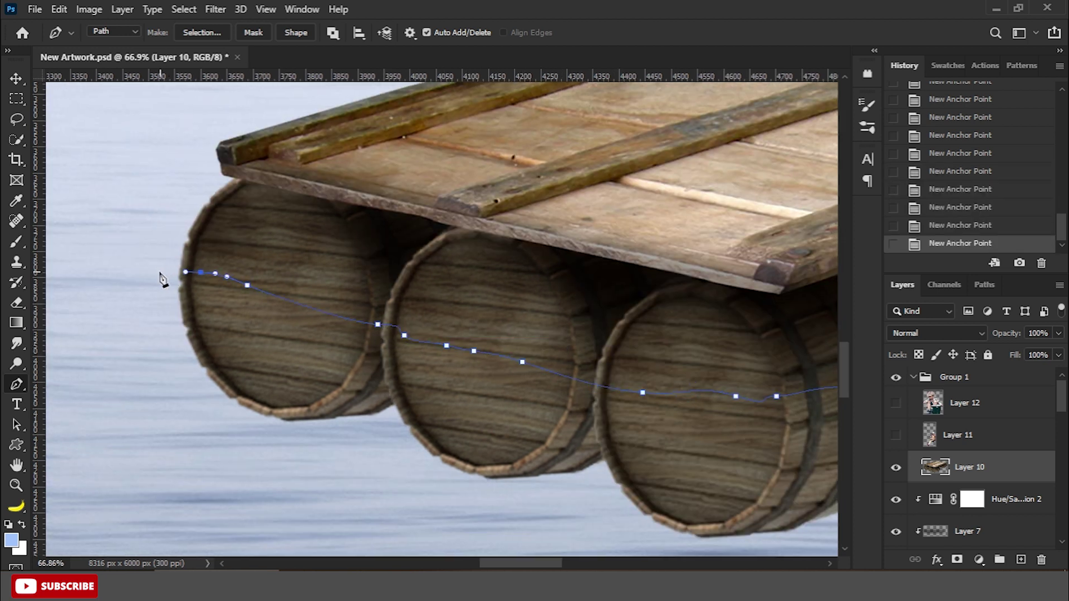
scroll(161, 278, down, 5)
Step: Turn the waterline path into a selection and cut the barrel bottoms to Layer 13
click(566, 287)
click(613, 143)
right_click(16, 140)
click(84, 156)
right_click(345, 384)
click(388, 208)
Step: Move the barrel-bottoms layer below the raft and duplicate it
key(v)
click(895, 467)
drag(997, 471, 993, 499)
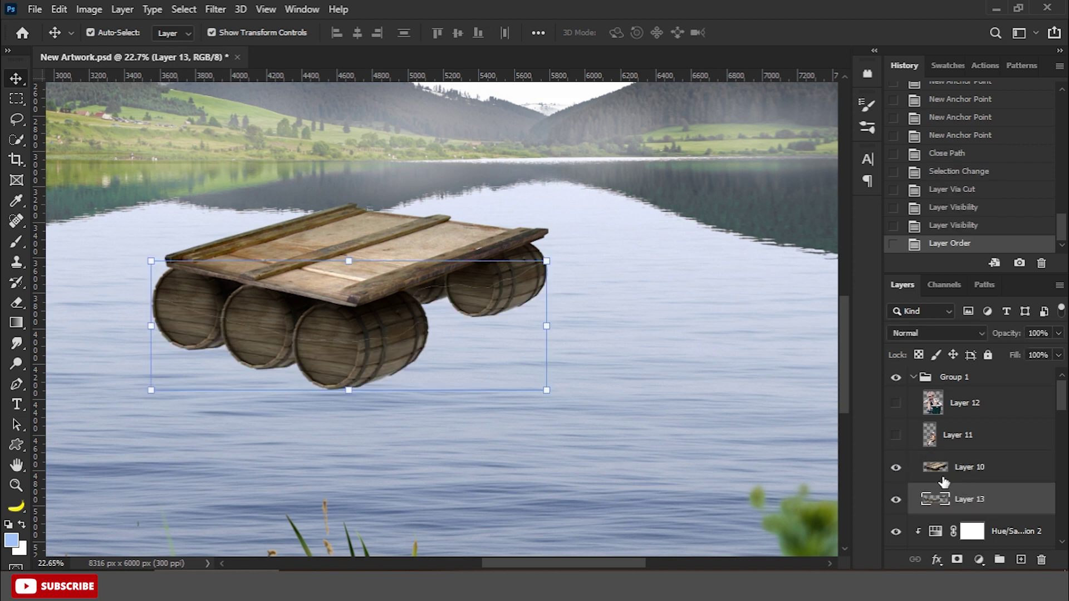
click(895, 499)
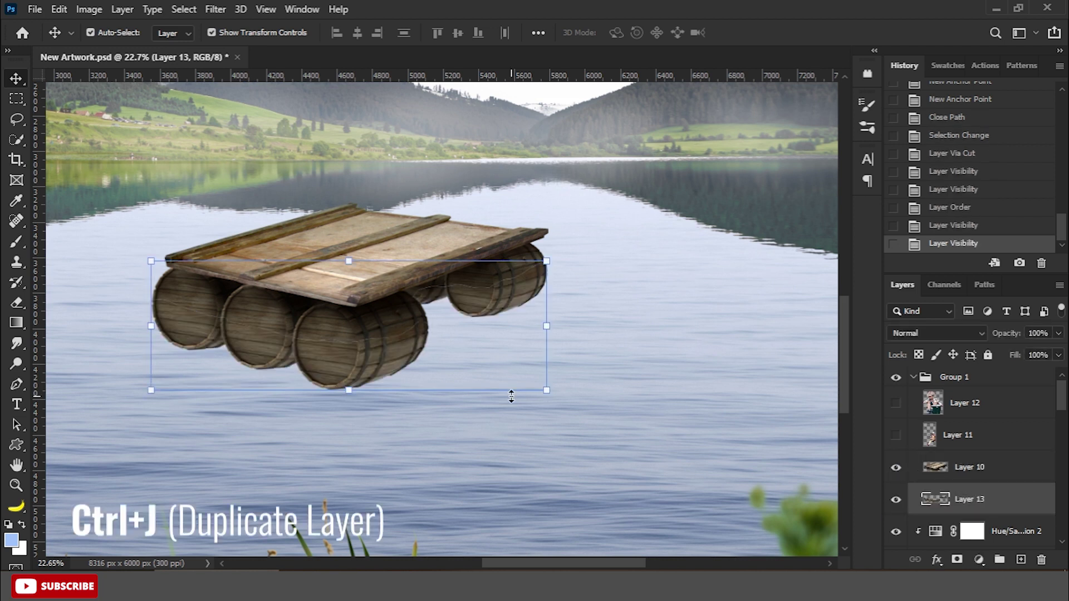
key(ctrl+j)
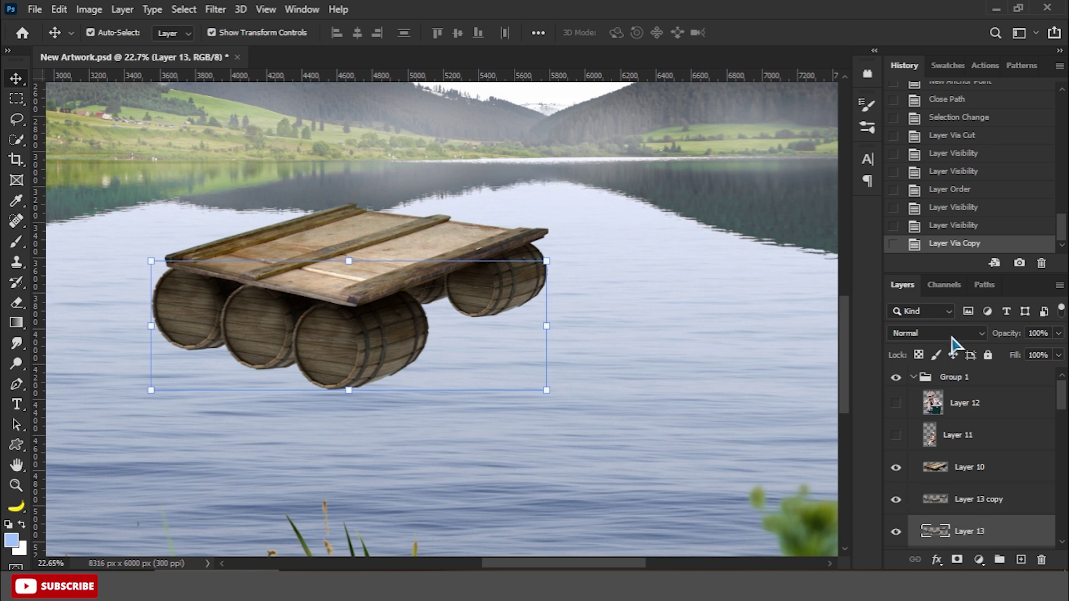
Step: Set the original barrel-bottoms layer to Linear Light with 80% fill
click(953, 343)
click(951, 416)
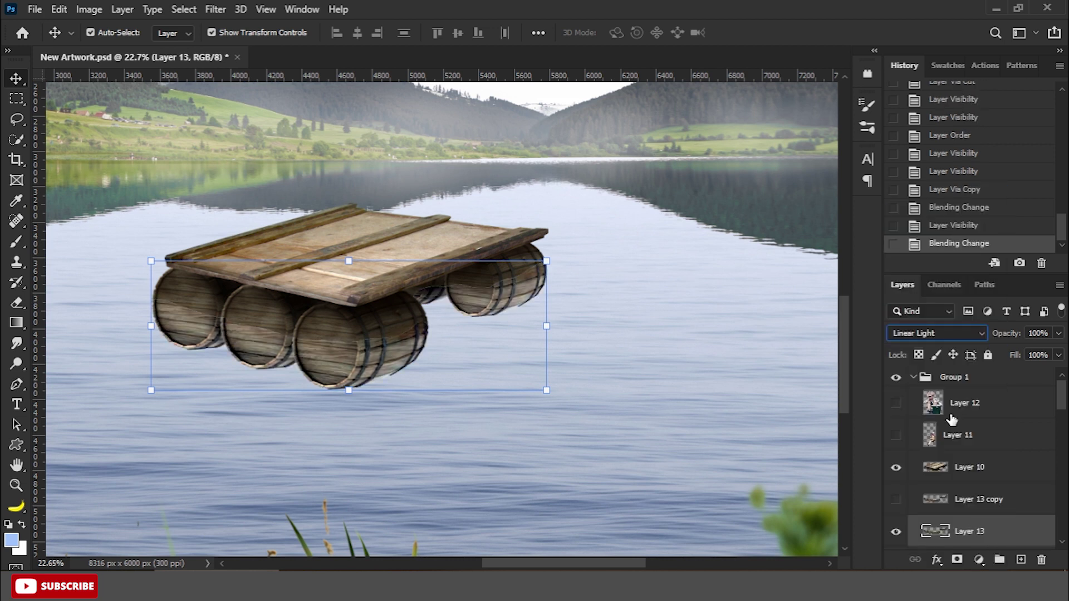
click(896, 499)
click(955, 501)
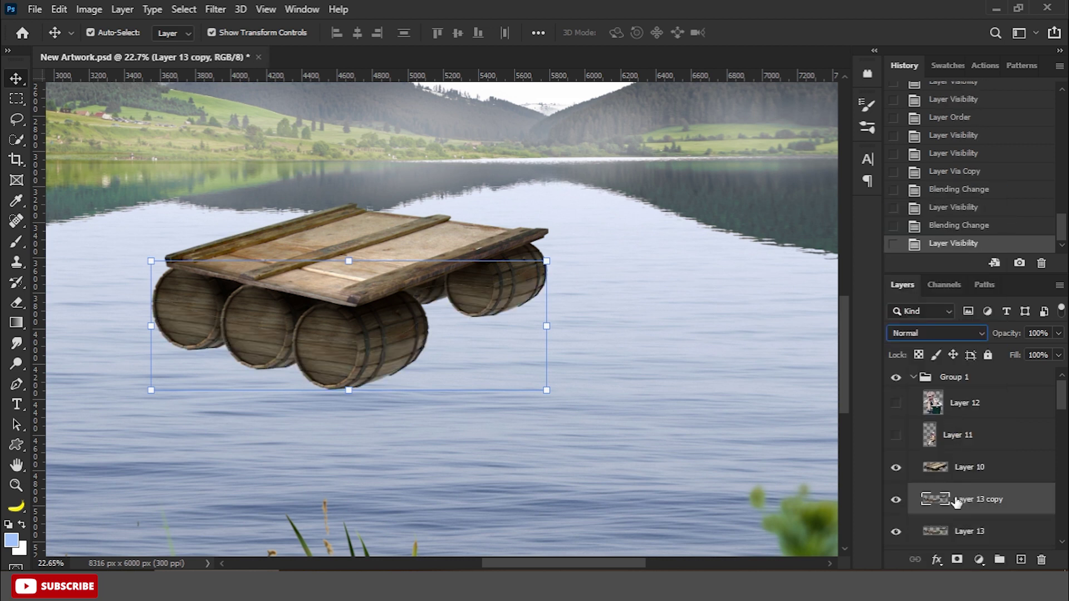
click(944, 526)
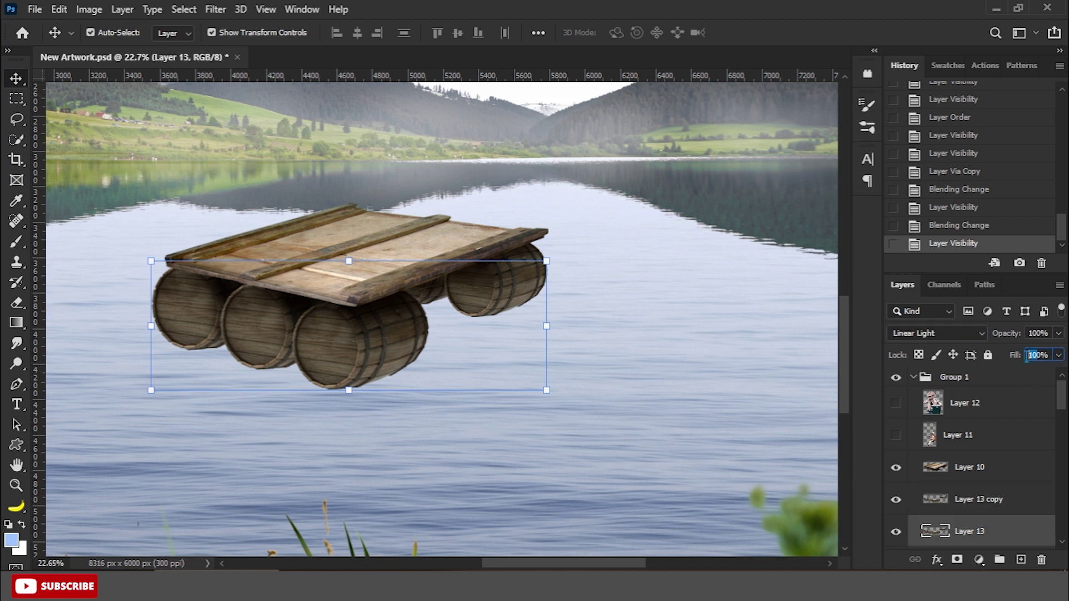
click(896, 500)
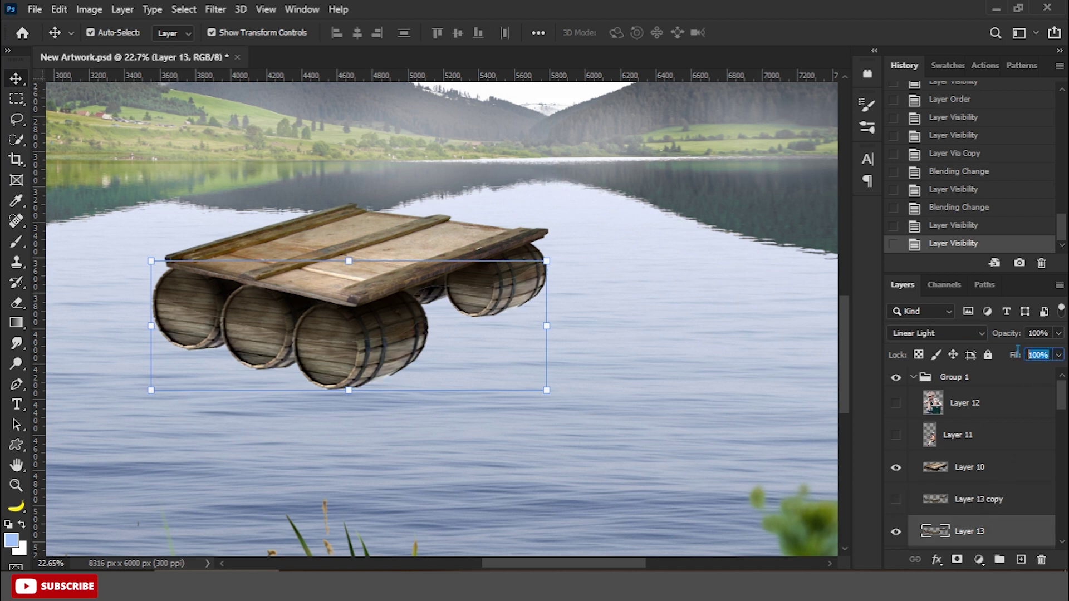
text(80)
click(977, 503)
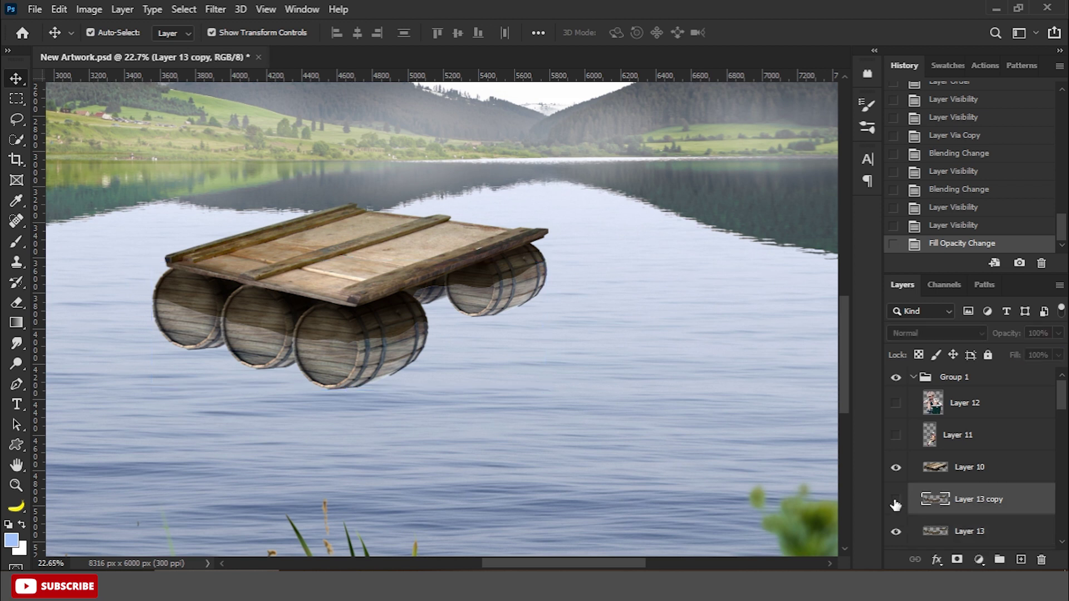
click(895, 499)
click(216, 8)
Step: Ripple the Layer 13 copy barrels into wavy edges with Liquify's Forward Warp
click(233, 155)
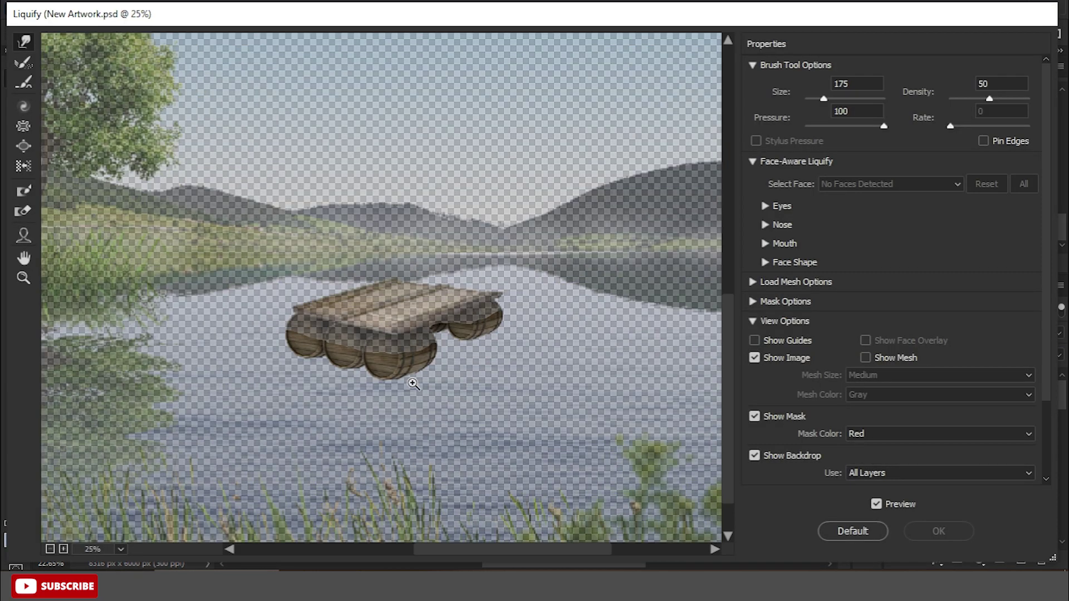
drag(426, 235, 452, 238)
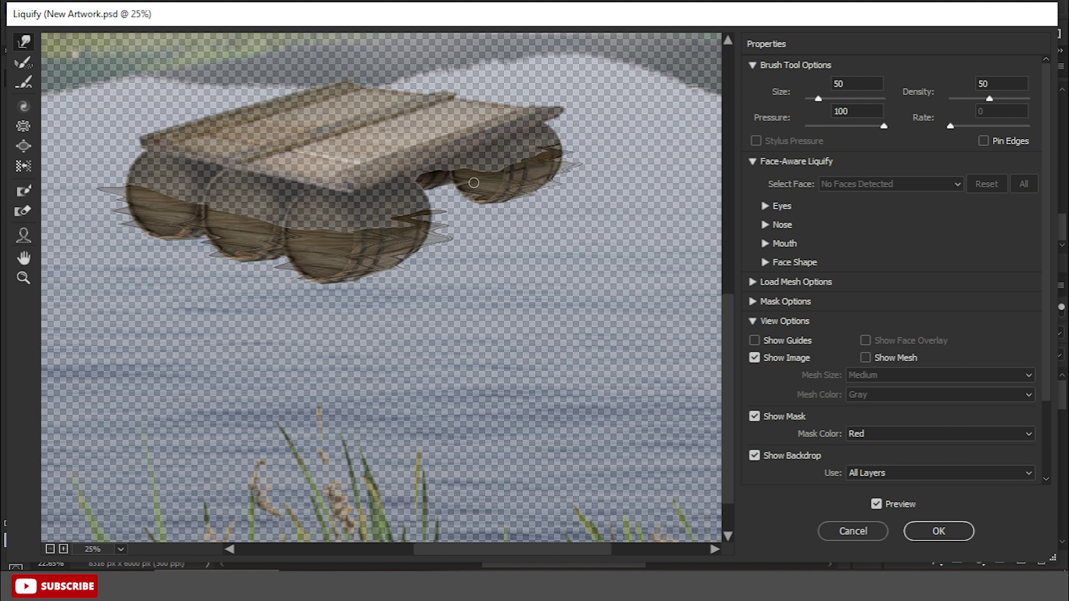
click(938, 531)
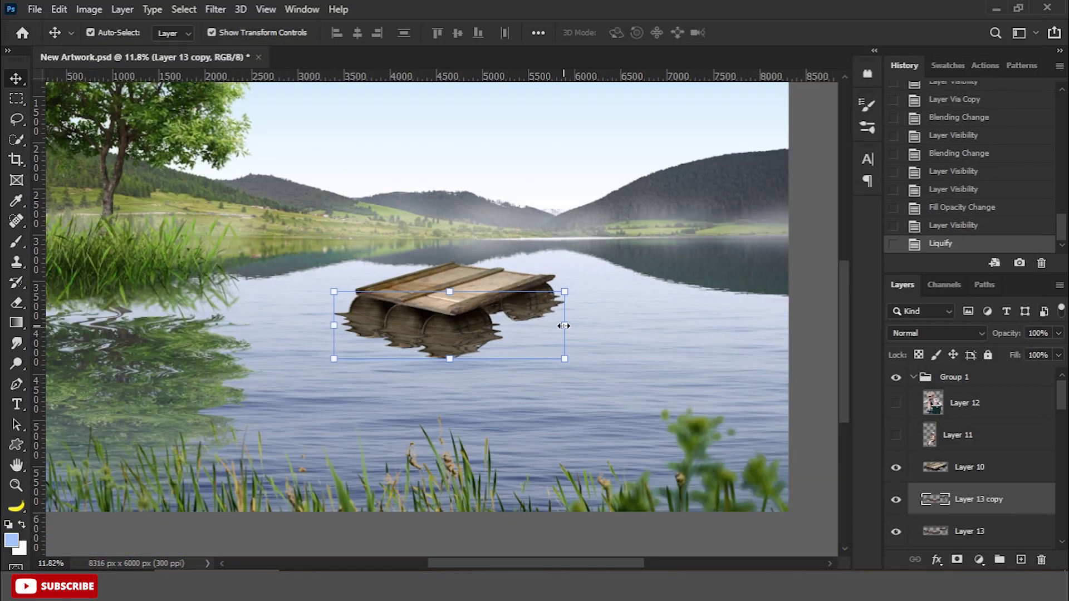
Step: Darken the reflection with a clipped Brightness/Contrast adjustment
click(979, 560)
click(954, 336)
click(769, 385)
drag(769, 215, 743, 215)
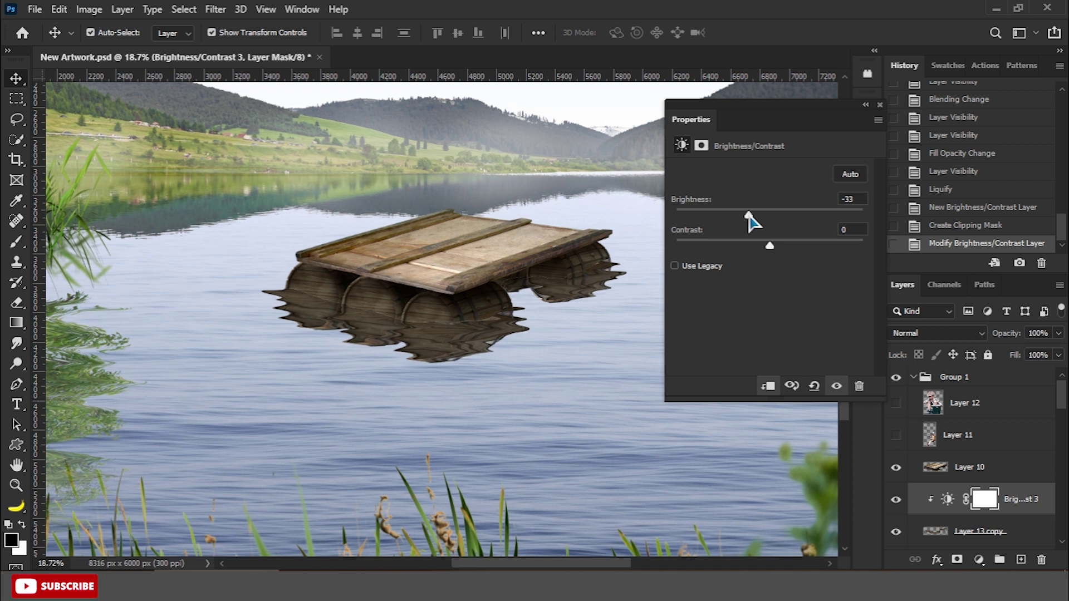
click(880, 104)
scroll(639, 359, down, 3)
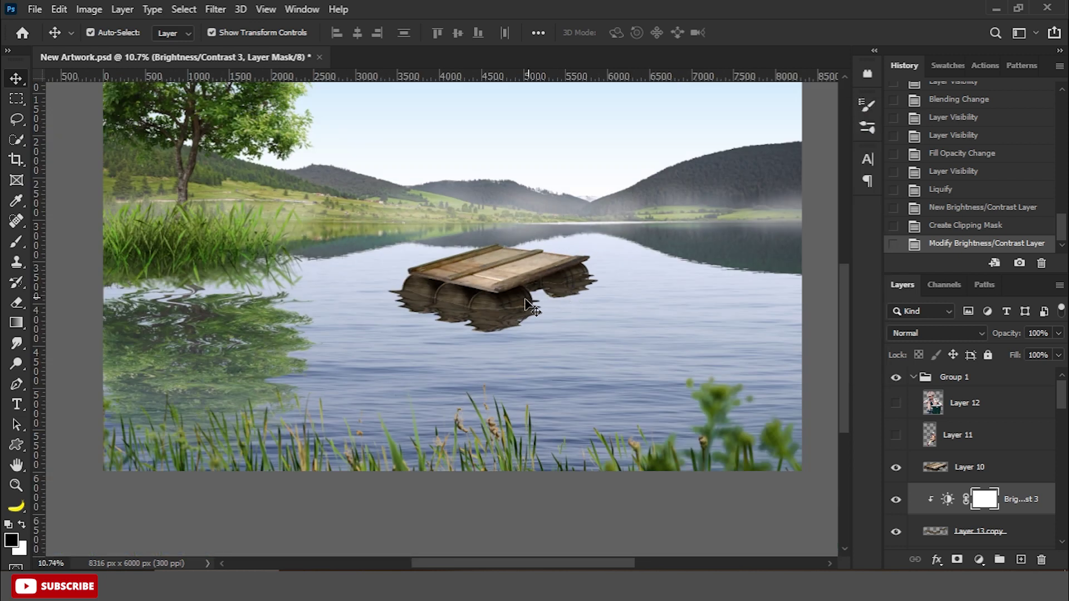
scroll(639, 359, up, 2)
Step: Add a new empty layer clipped to the raft layer, Layer 10
click(971, 472)
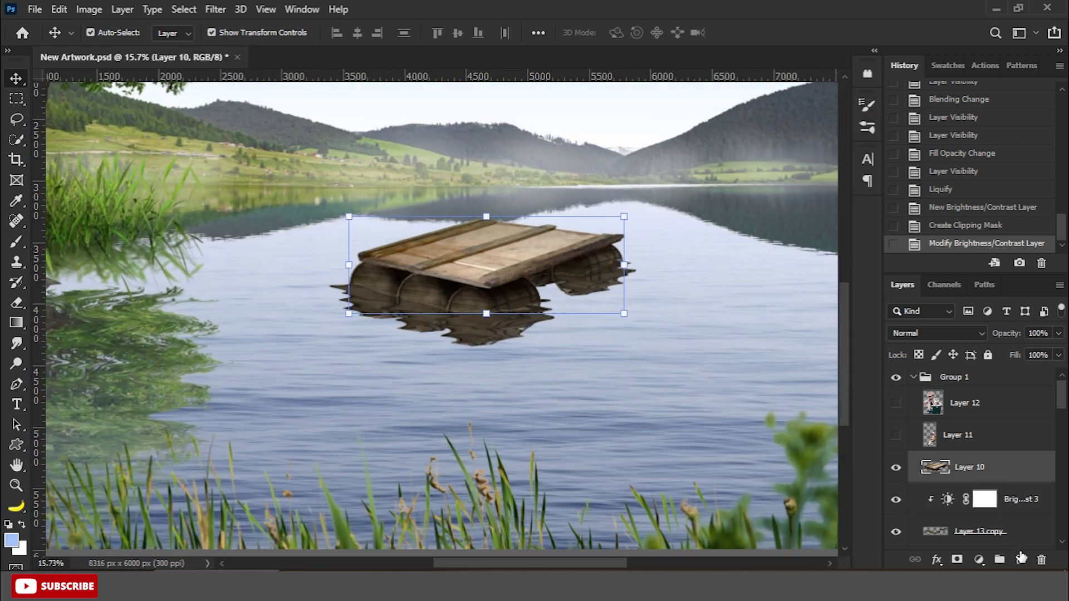
key(ctrl+shift+alt+n)
right_click(979, 472)
click(847, 298)
Step: Paint black shading strokes across the raft's barrels with a small brush
click(17, 241)
key(d)
right_click(276, 417)
key(Escape)
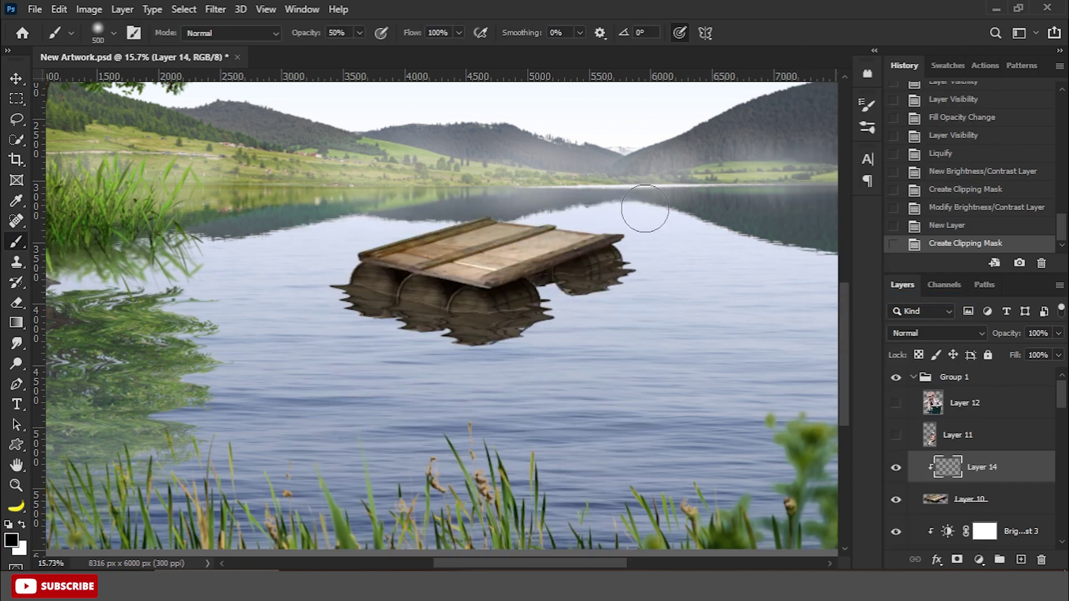
scroll(463, 268, up, 5)
key(bracketleft)
key(bracketleft)
key(bracketleft)
mouse_move(334, 281)
mouse_down()
mouse_move(279, 256)
mouse_move(499, 308)
mouse_move(677, 279)
mouse_move(612, 267)
mouse_up()
drag(631, 272, 511, 305)
scroll(511, 305, down, 1)
mouse_move(646, 255)
mouse_down()
mouse_move(575, 256)
mouse_move(632, 239)
mouse_move(474, 281)
mouse_up()
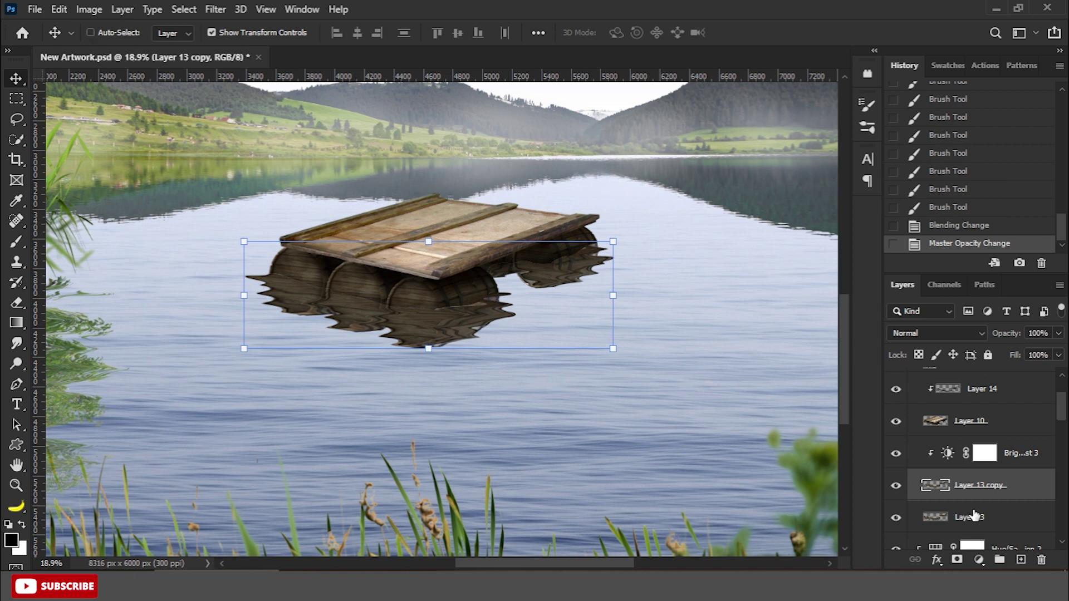
Step: Add a clipped Levels adjustment lowering the reflection's output white to 224
click(979, 559)
click(960, 348)
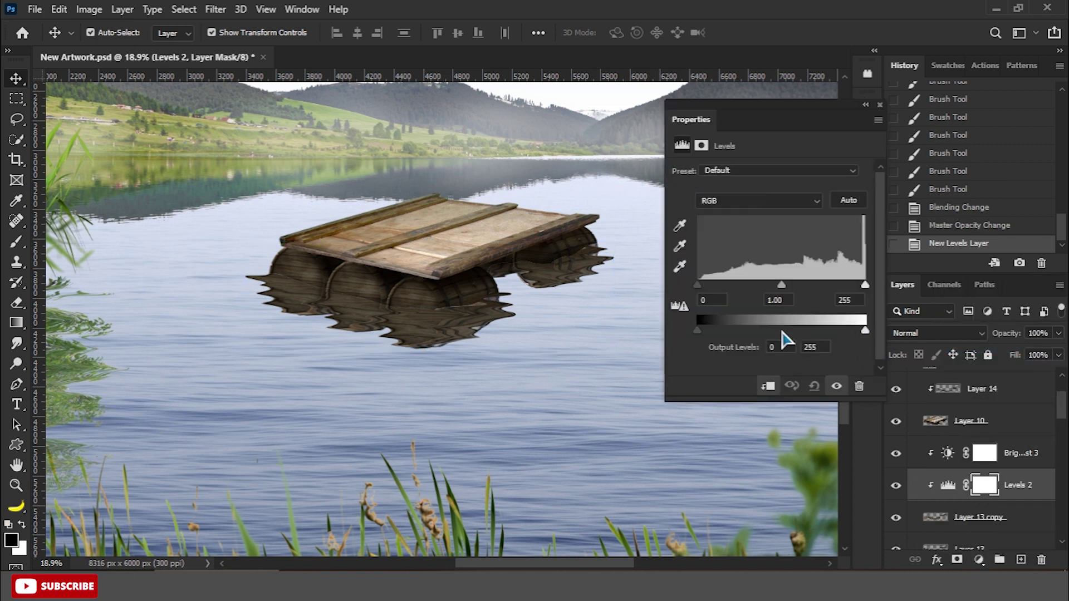
drag(864, 330, 838, 330)
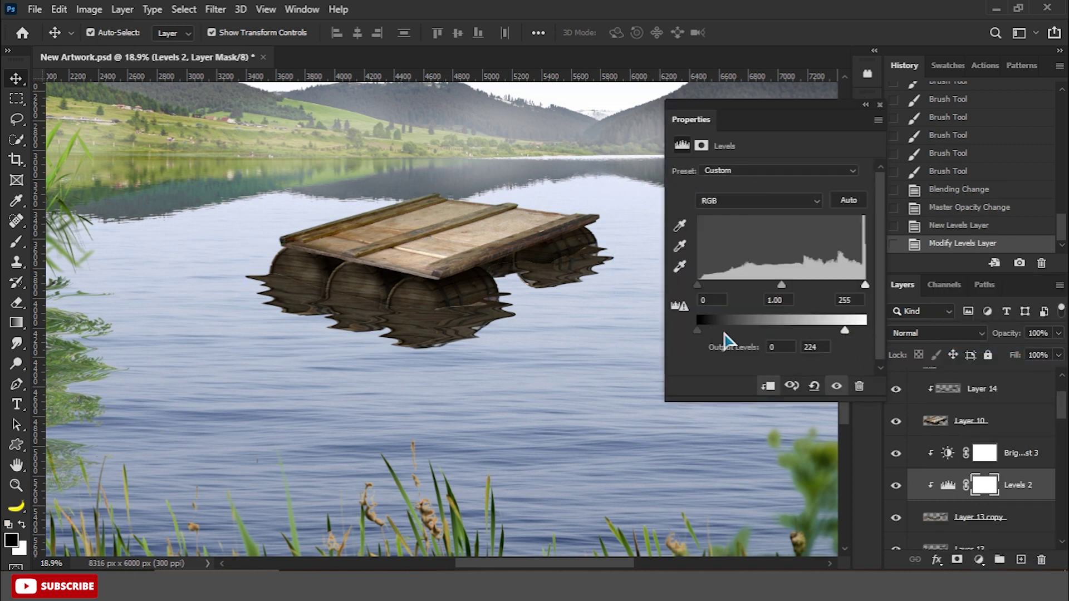
click(880, 104)
scroll(592, 356, down, 2)
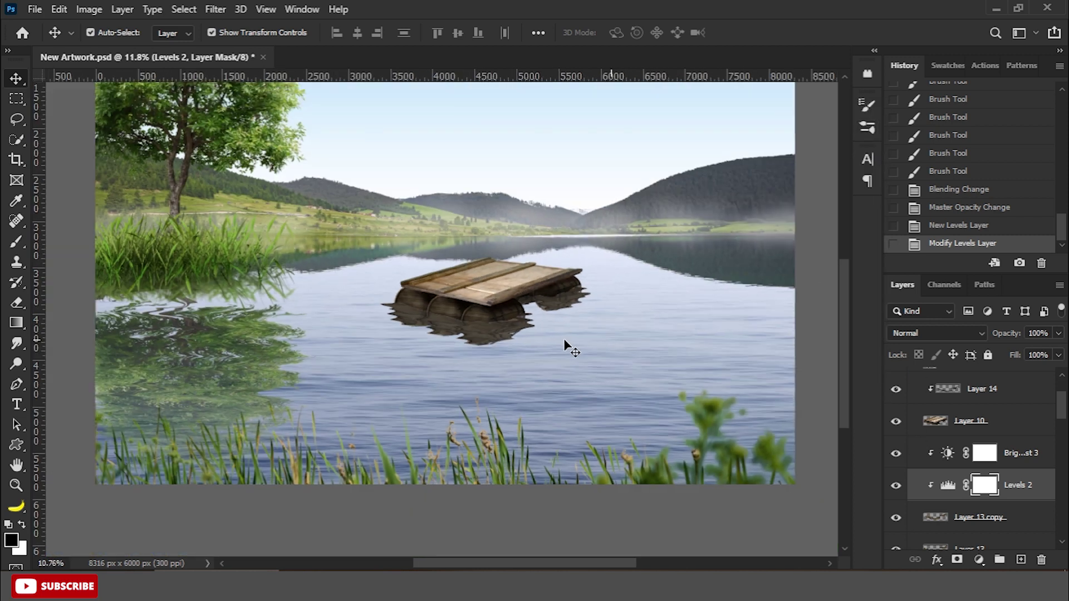
scroll(568, 346, down, 1)
Step: Stretch the Layer 13 copy reflection and its adjustments taller with Free Transform
click(974, 517)
scroll(482, 436, up, 3)
key(ctrl+t)
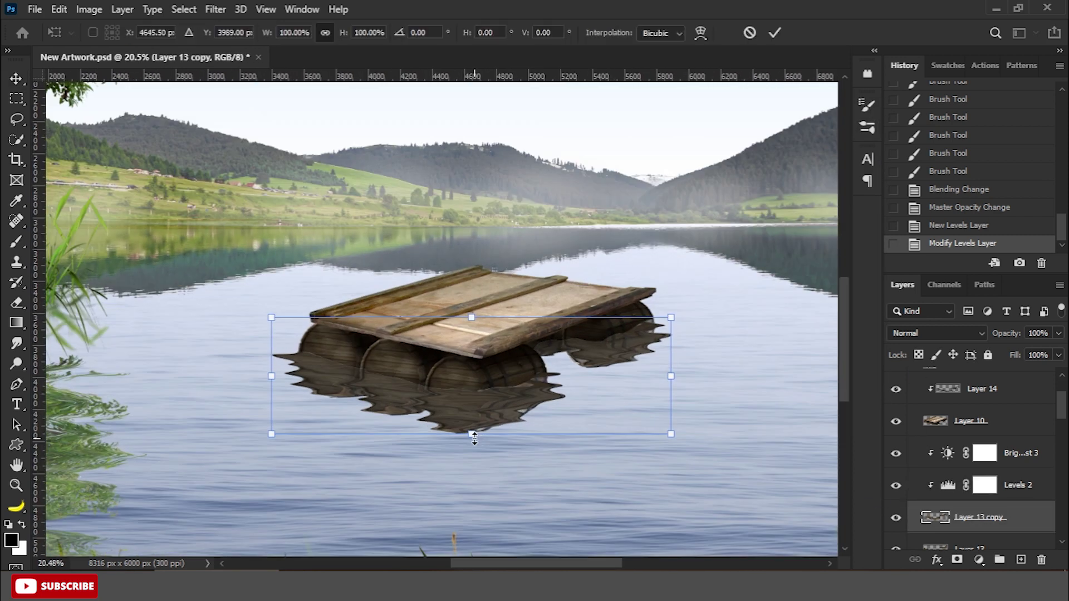
scroll(981, 501, down, 1)
key(Return)
shift+click(977, 510)
shift+click(1017, 418)
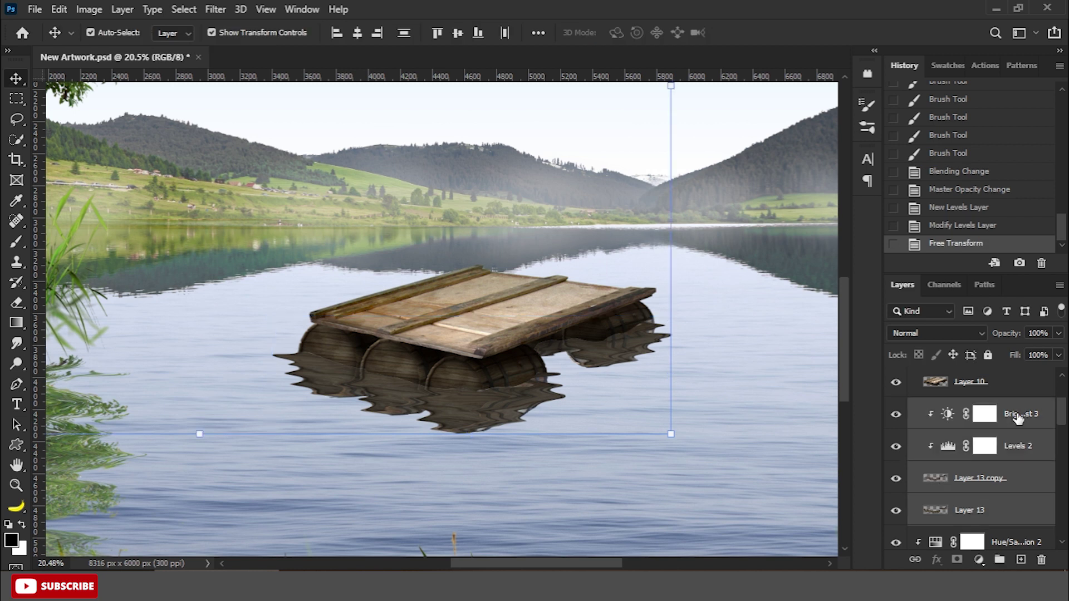
drag(376, 434, 376, 420)
key(Return)
scroll(406, 430, down, 3)
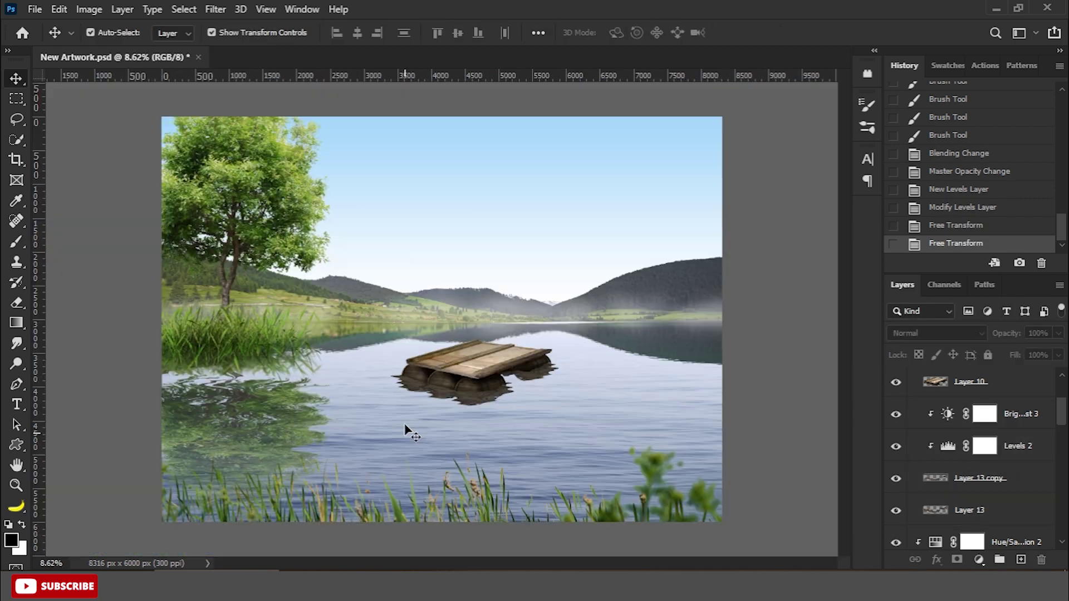
scroll(417, 402, up, 3)
click(578, 423)
scroll(576, 334, up, 2)
click(576, 312)
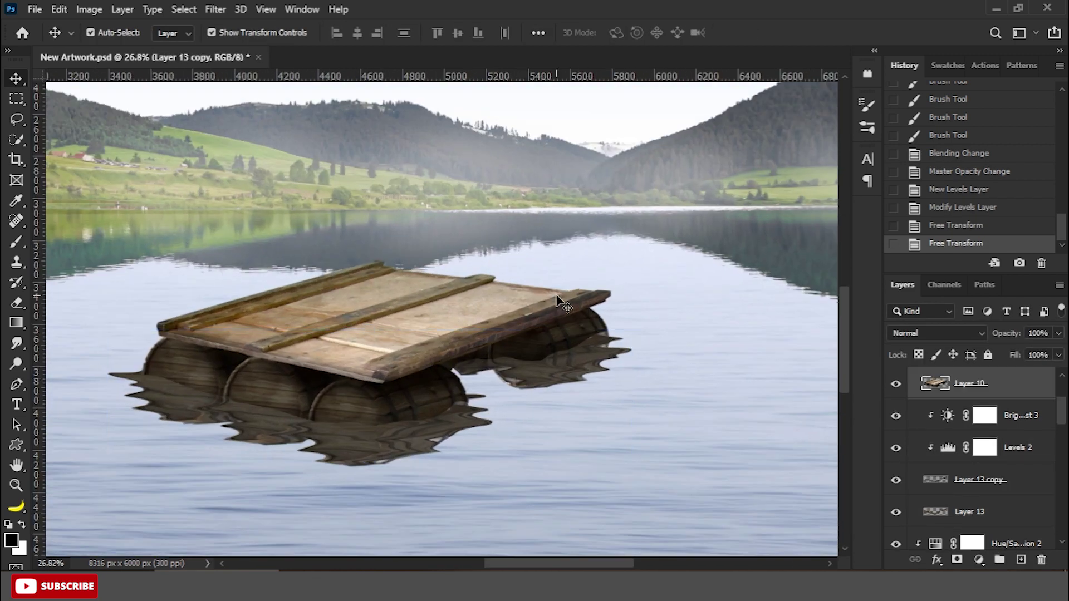
Step: Trace a closed Pen path around the raft's front deck edge
key(p)
click(646, 286)
scroll(646, 286, up, 3)
drag(594, 302, 603, 300)
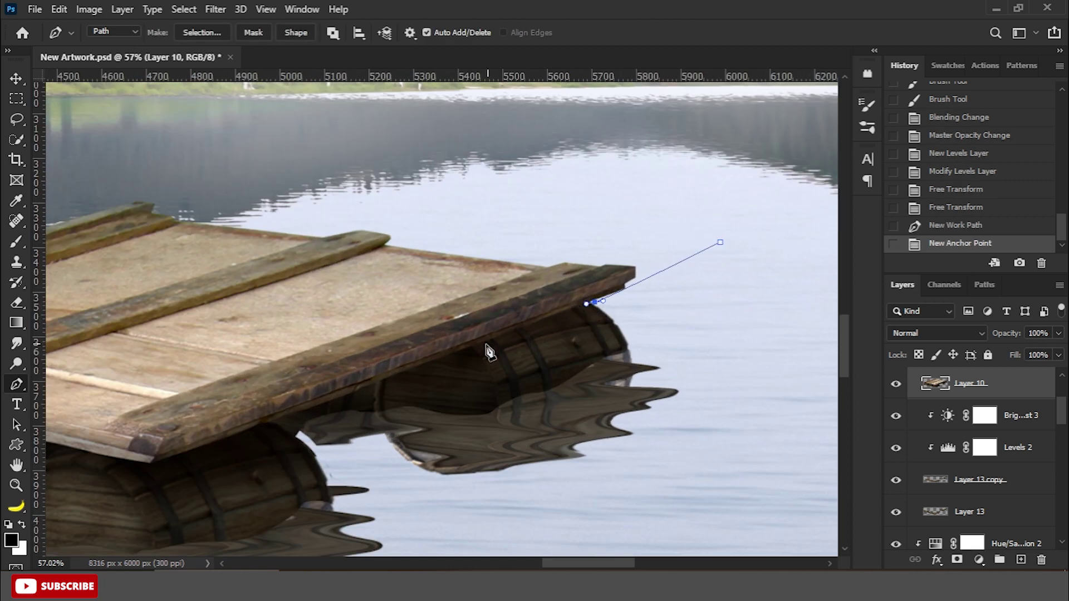
drag(445, 354, 418, 367)
click(256, 425)
drag(256, 424, 528, 332)
click(421, 369)
drag(351, 355, 345, 356)
click(300, 344)
scroll(300, 344, down, 2)
click(409, 280)
click(594, 222)
click(733, 221)
Step: Convert the deck-edge path to a selection and copy it to Layer 15
right_click(539, 201)
click(576, 287)
click(612, 144)
scroll(1046, 423, up, 3)
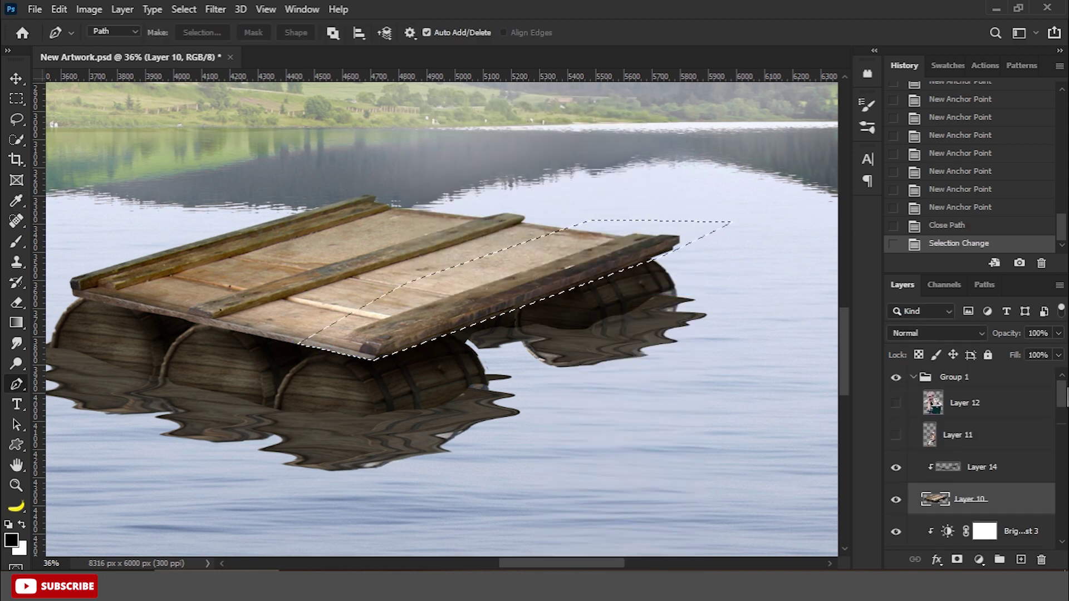
key(ctrl+j)
Step: Place Layer 15 under Layer 13, shift it down, and add Brightness/Contrast
drag(1002, 499, 1004, 455)
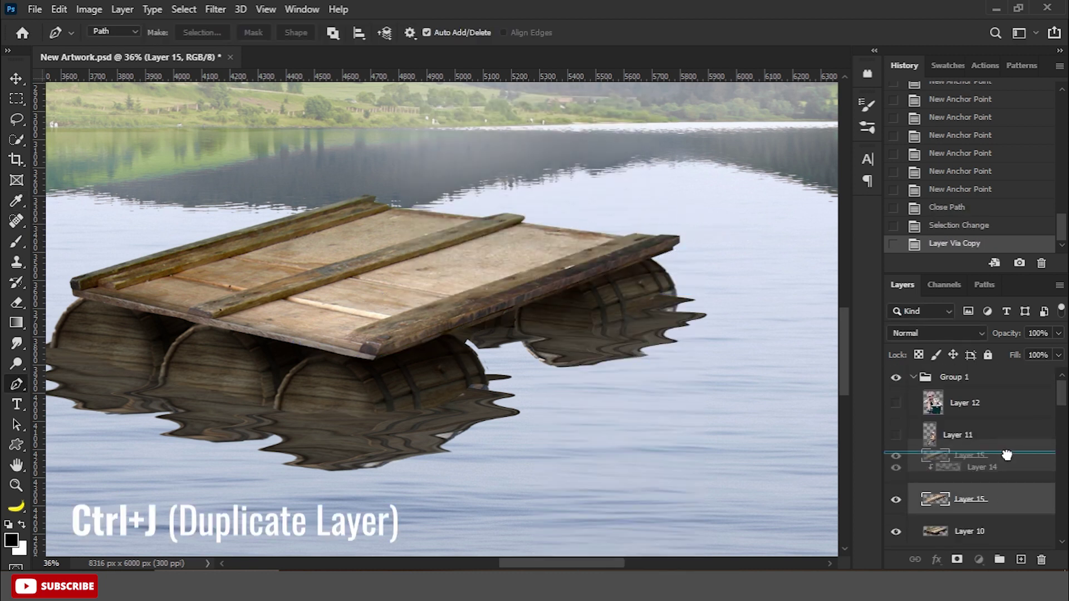
right_click(1000, 504)
click(846, 303)
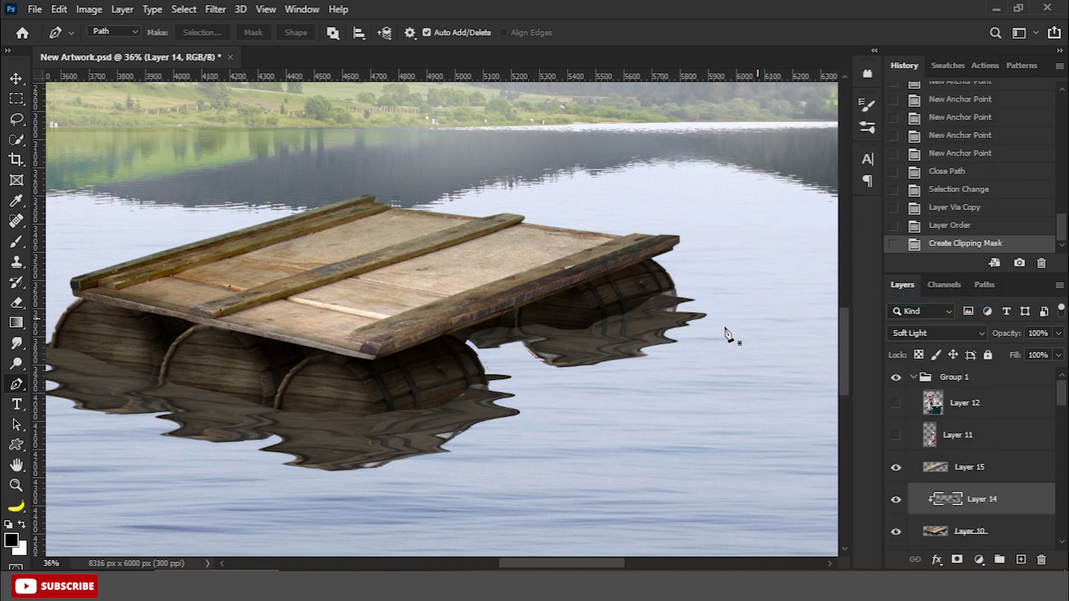
drag(1030, 467, 1002, 473)
click(17, 78)
scroll(501, 295, up, 5)
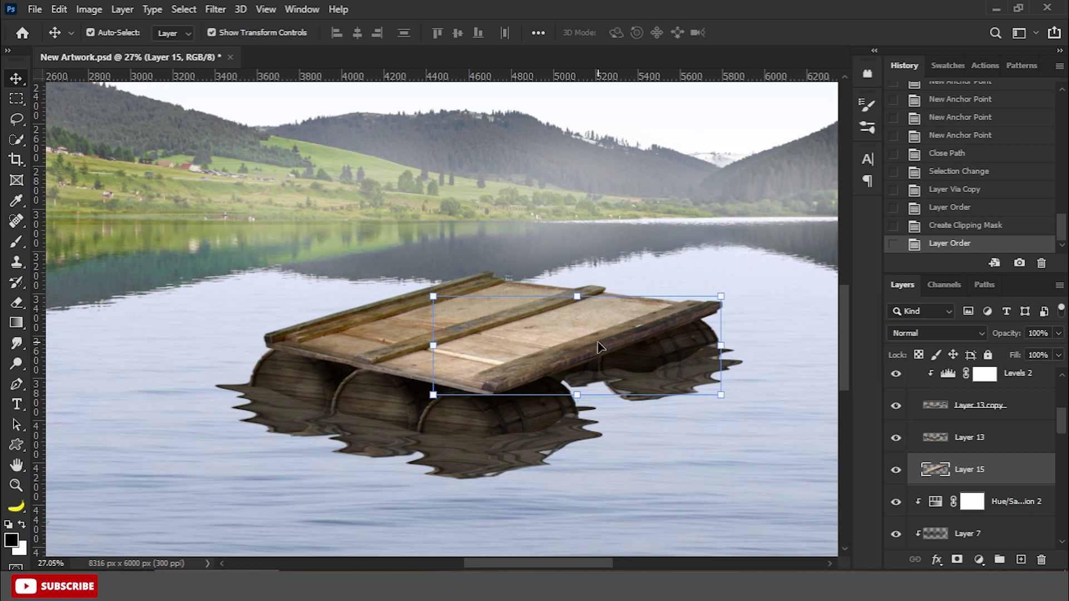
drag(597, 335, 619, 379)
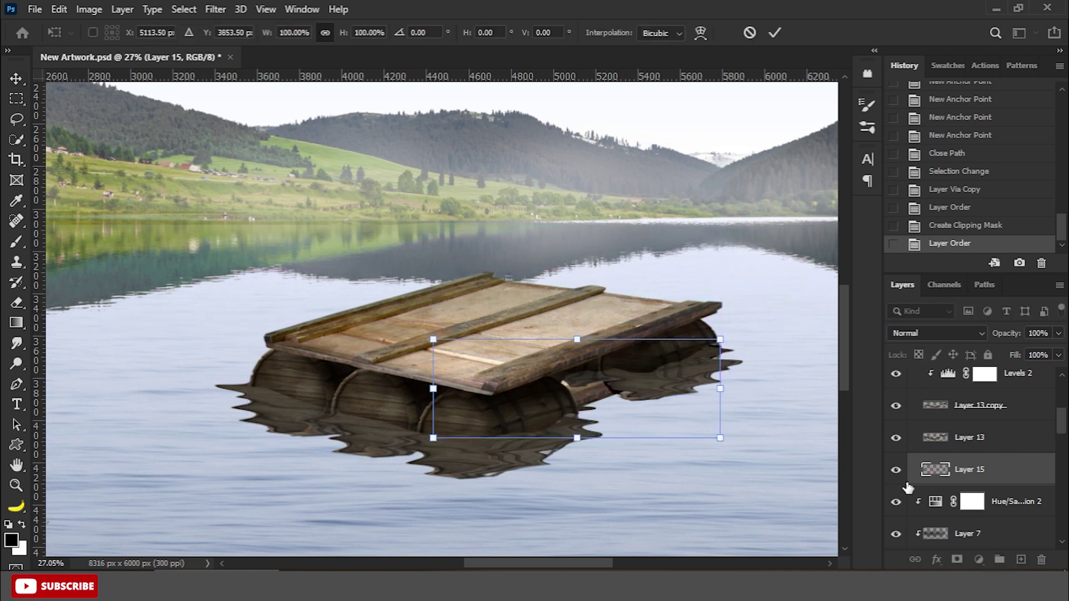
key(Return)
click(978, 559)
click(918, 341)
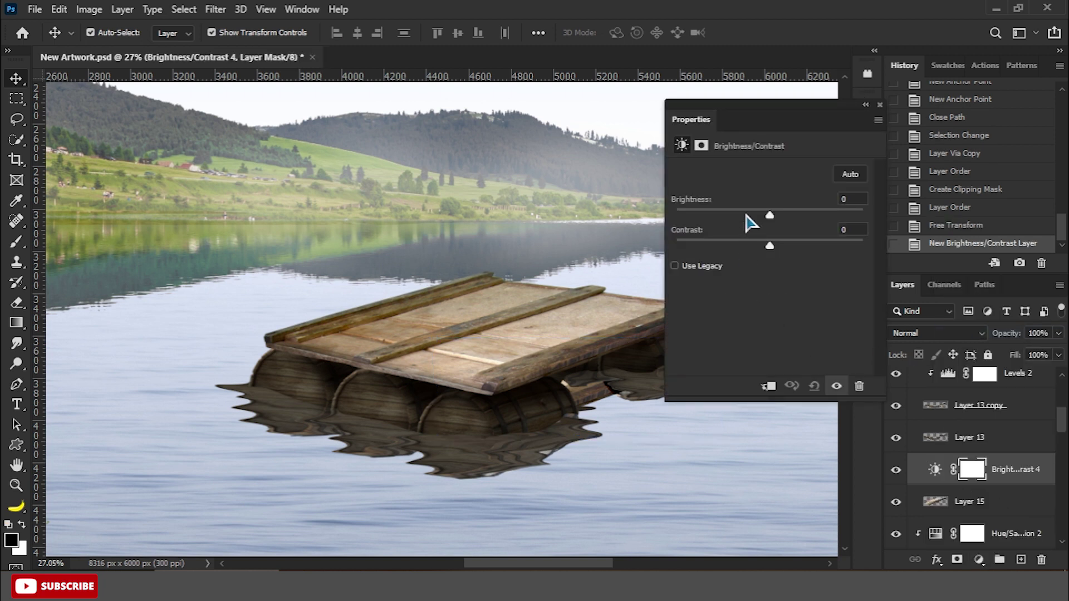
Step: Set the Brightness/Contrast to -60 and clip it to Layer 15
click(745, 212)
click(768, 385)
click(736, 211)
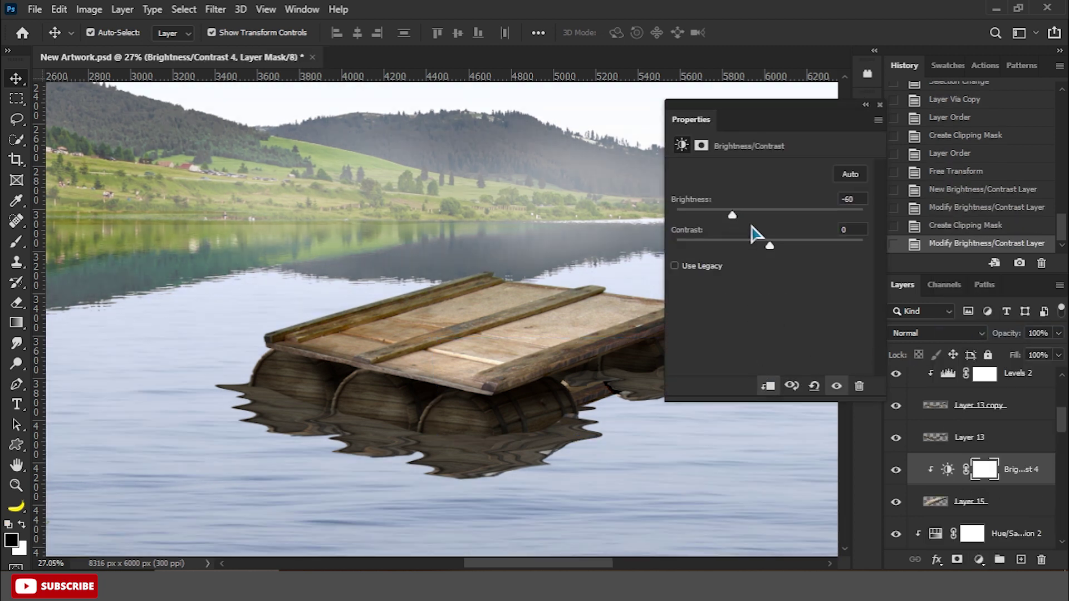
click(879, 106)
scroll(706, 334, down, 1)
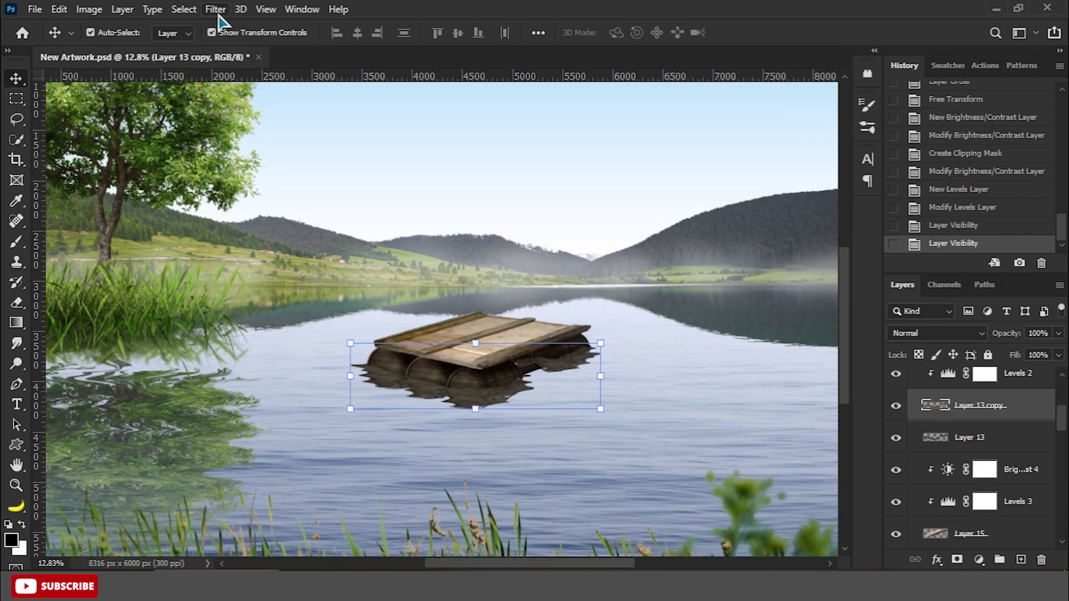
Step: Ripple the bottom of the deck-edge reflection with Liquify
click(215, 9)
click(256, 154)
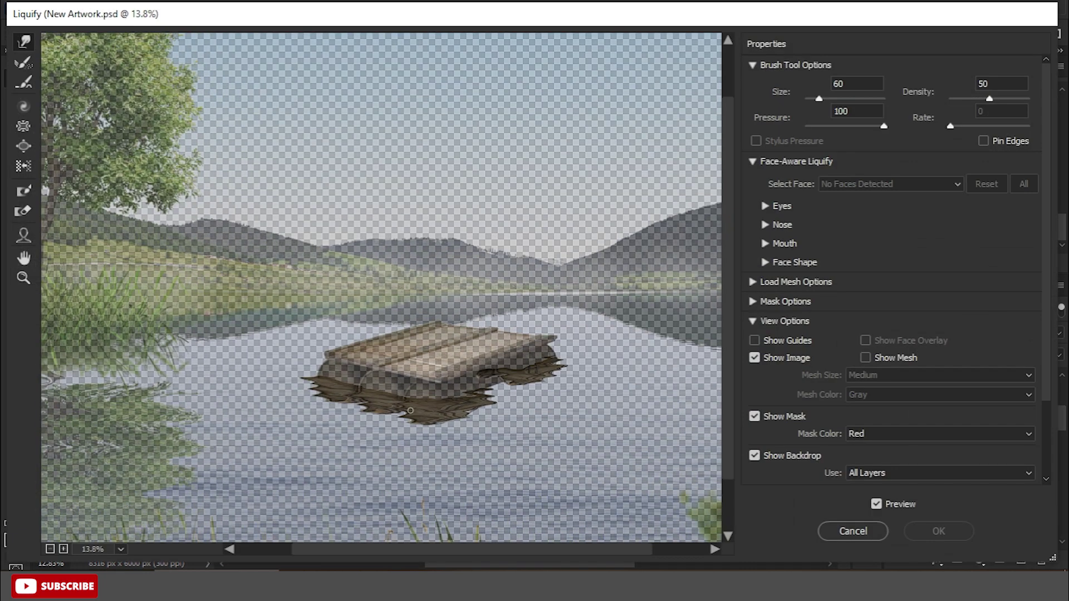
drag(484, 420, 415, 409)
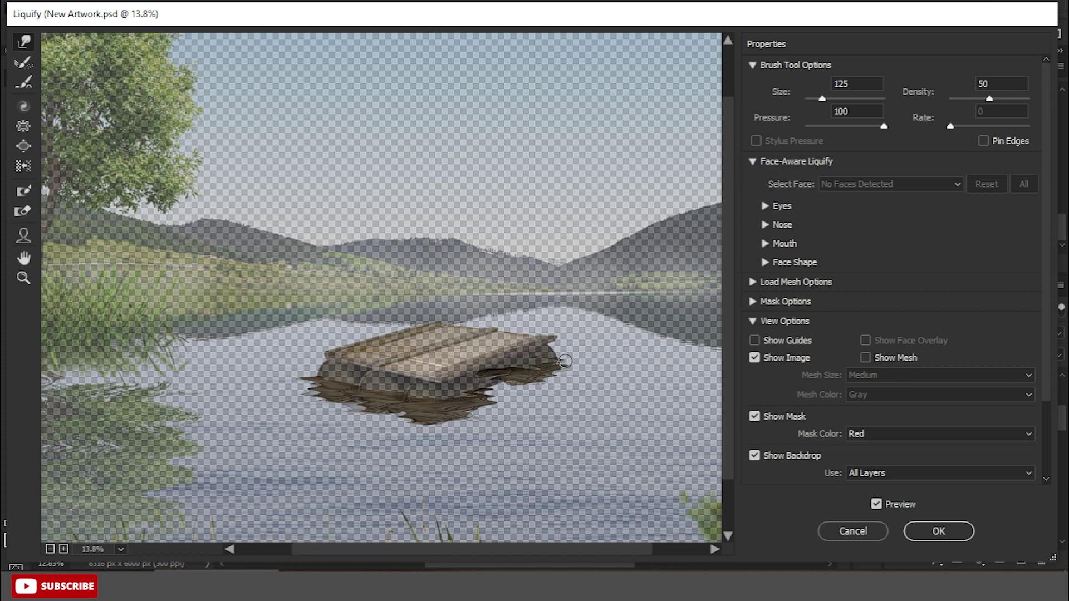
Step: Apply the Liquify warp and set Layer 13 copy to Darker Color blending
click(937, 531)
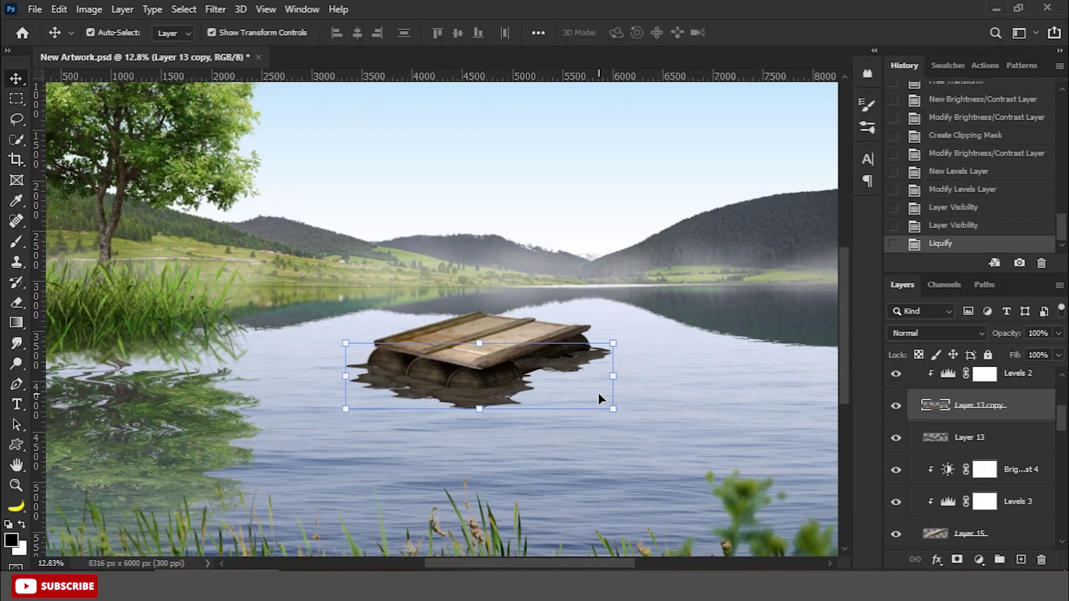
scroll(668, 401, down, 2)
scroll(660, 414, down, 2)
scroll(659, 414, up, 1)
scroll(468, 399, up, 2)
click(473, 384)
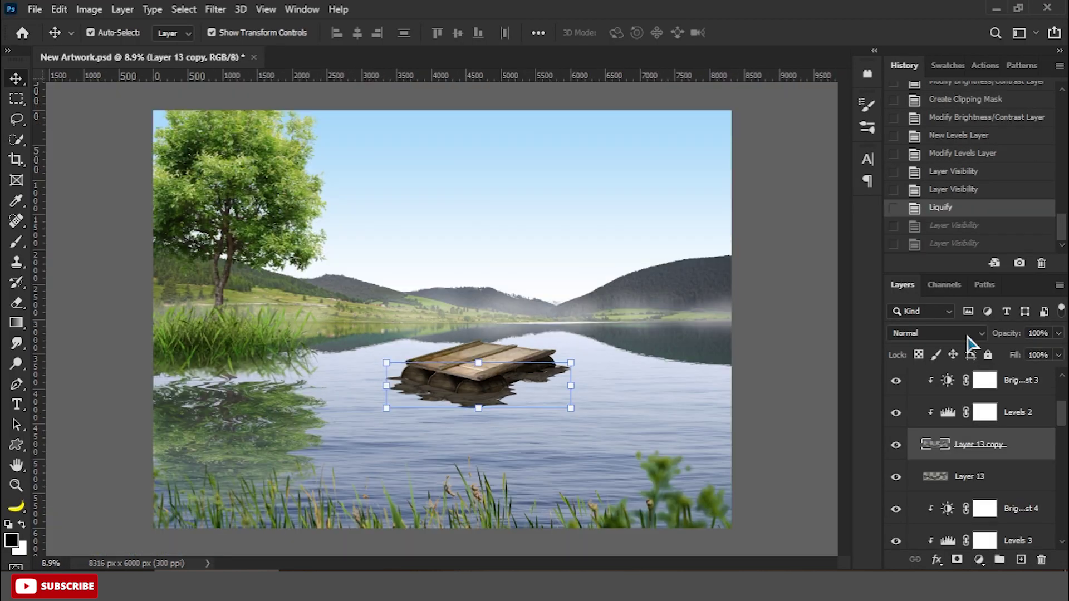
click(938, 333)
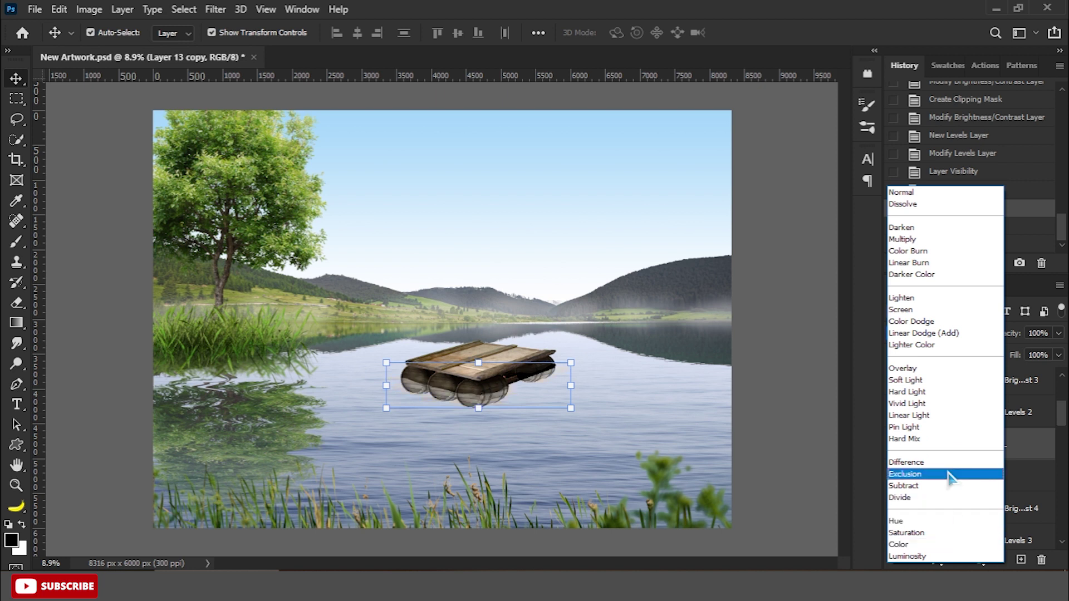
click(919, 274)
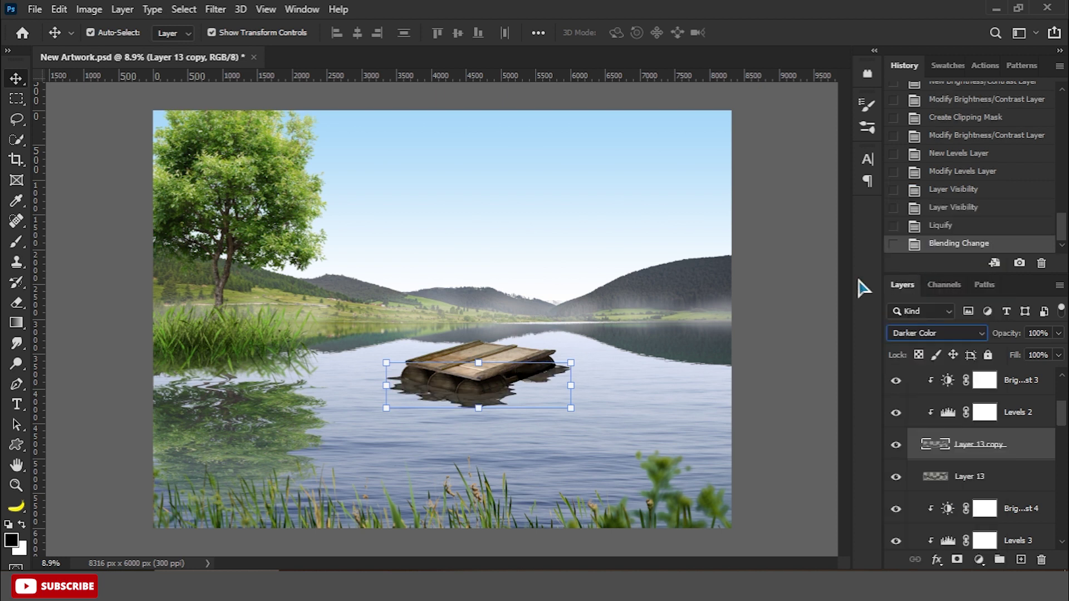
Step: Duplicate Layer 13 copy, move it above the adjustment layers, and set it to Normal blending
click(785, 301)
scroll(579, 364, up, 3)
click(992, 481)
click(992, 449)
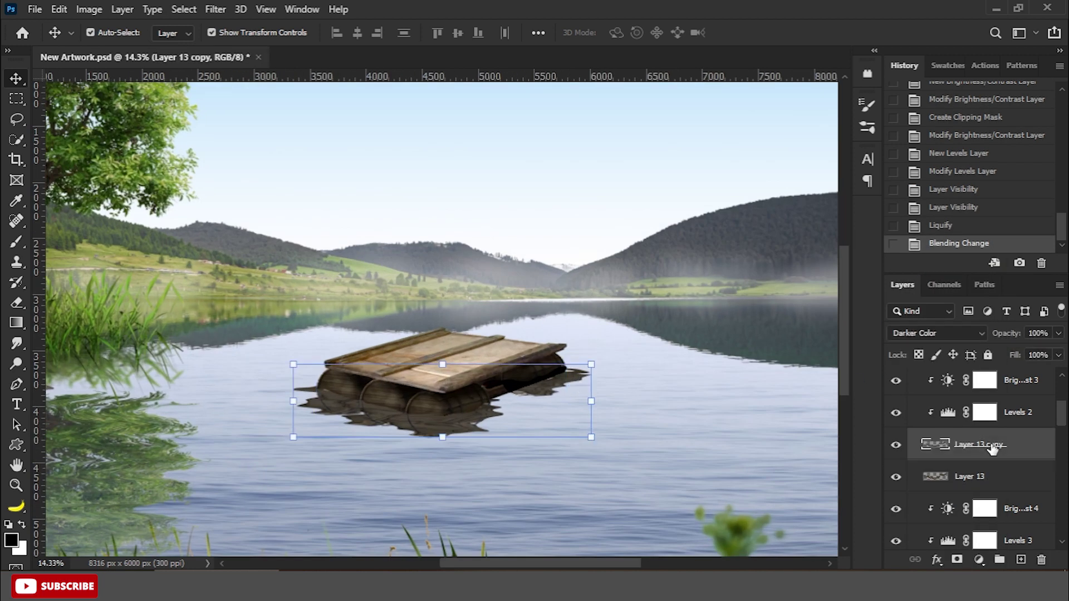
key(ctrl+j)
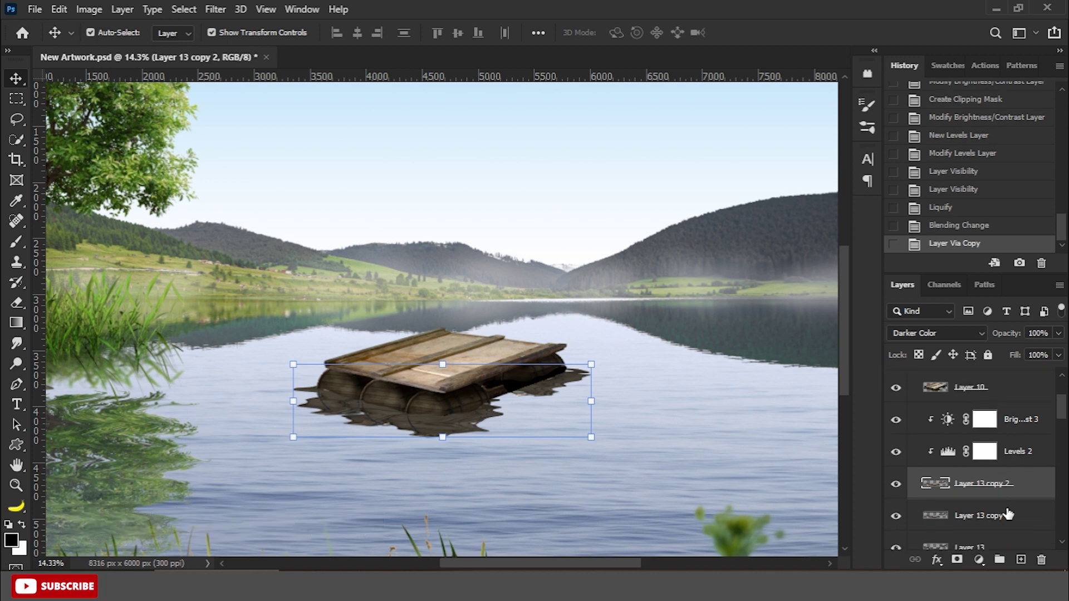
key(alt+bracketleft)
drag(993, 521, 990, 418)
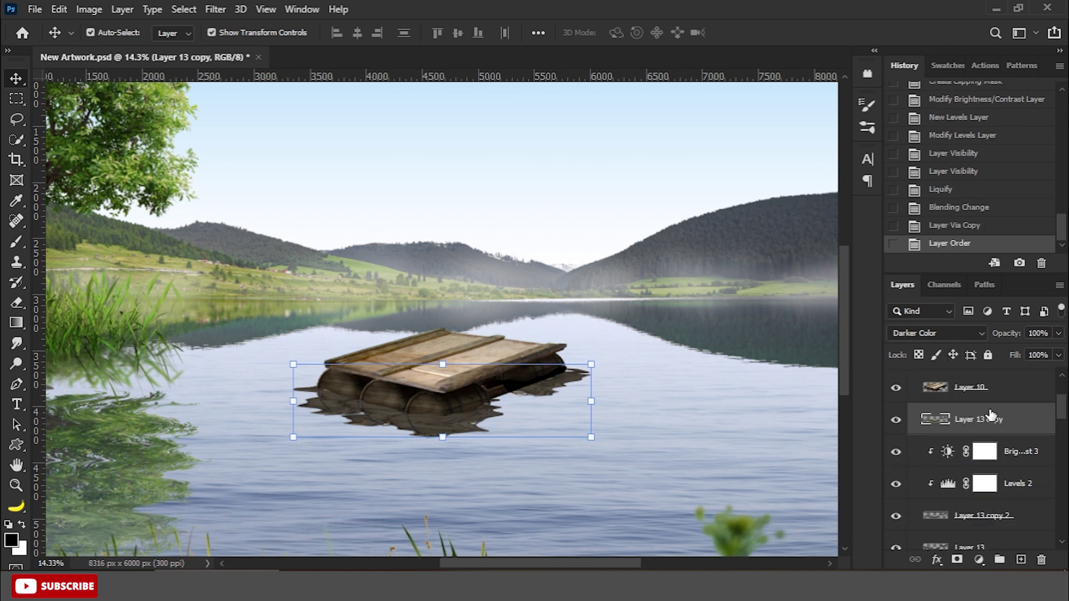
click(943, 333)
click(922, 193)
Step: Darken the raft copy with Levels and apply a 3°, 218-pixel Motion Blur
key(ctrl+l)
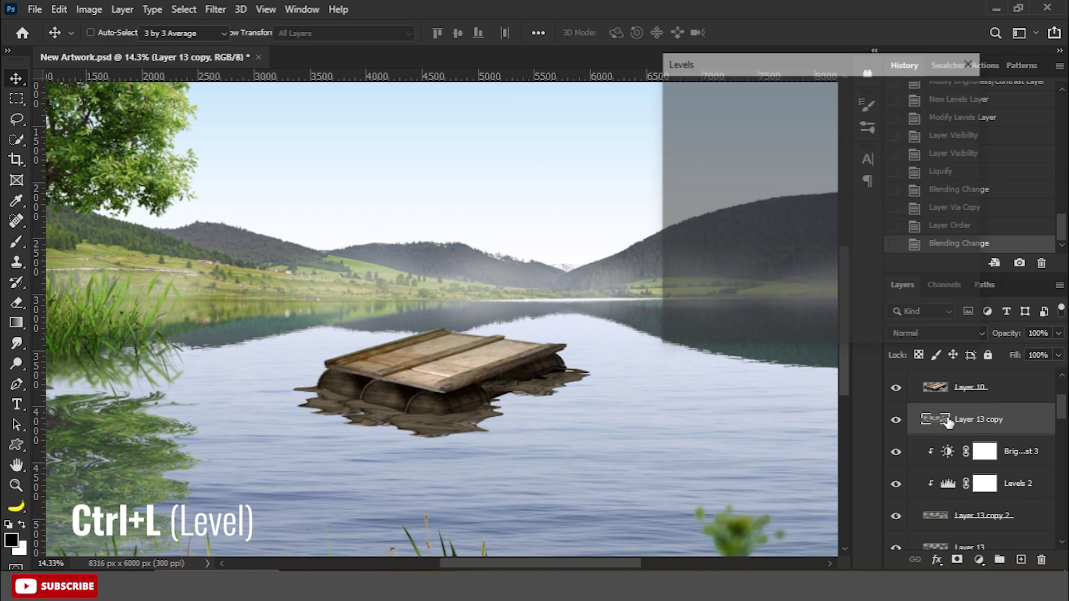
drag(715, 243, 715, 243)
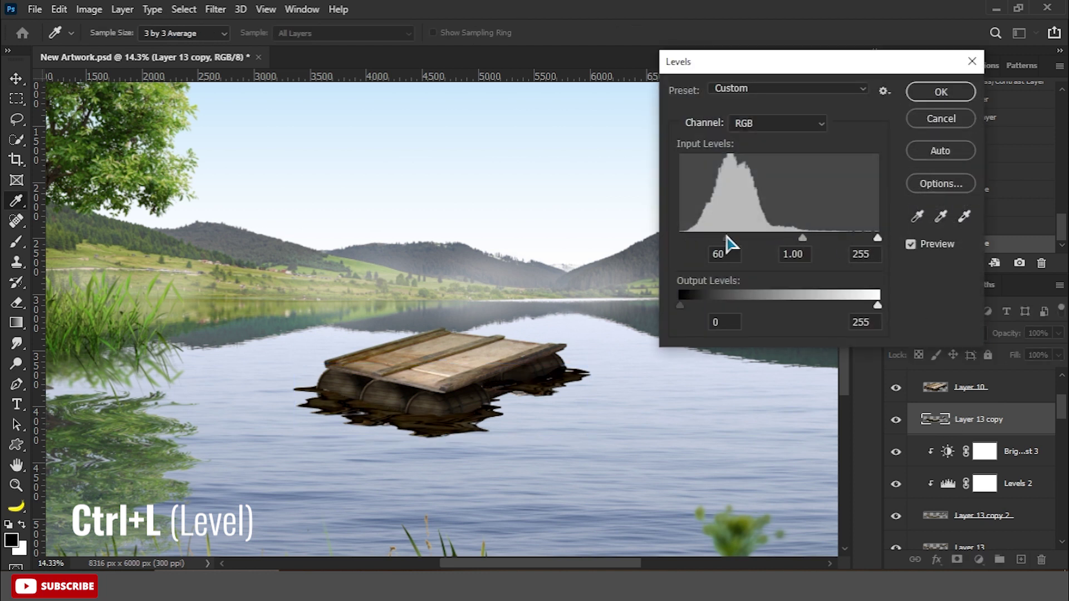
click(926, 100)
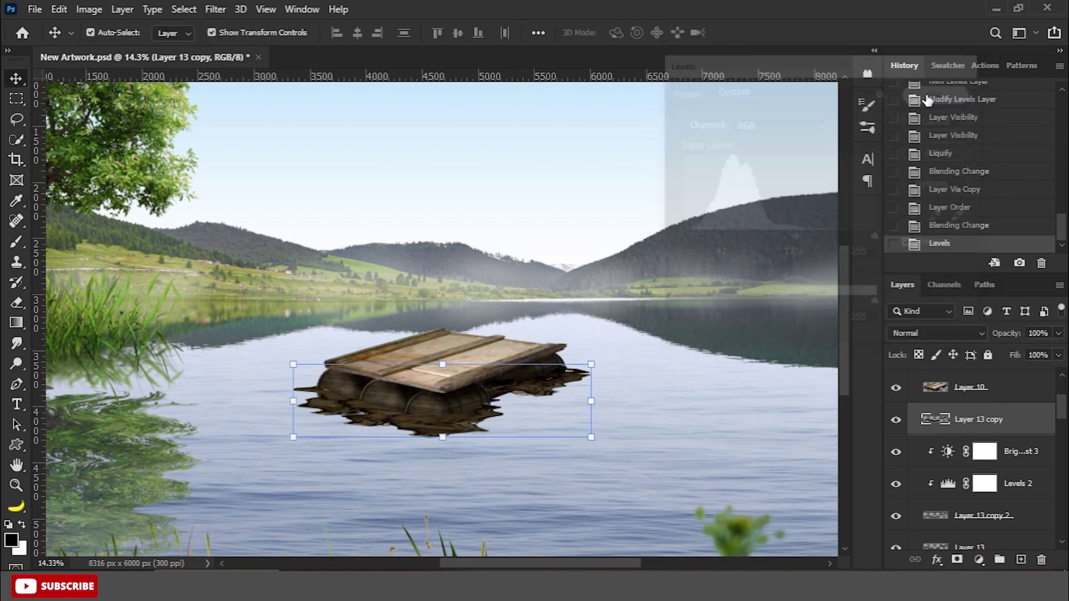
click(216, 9)
click(445, 298)
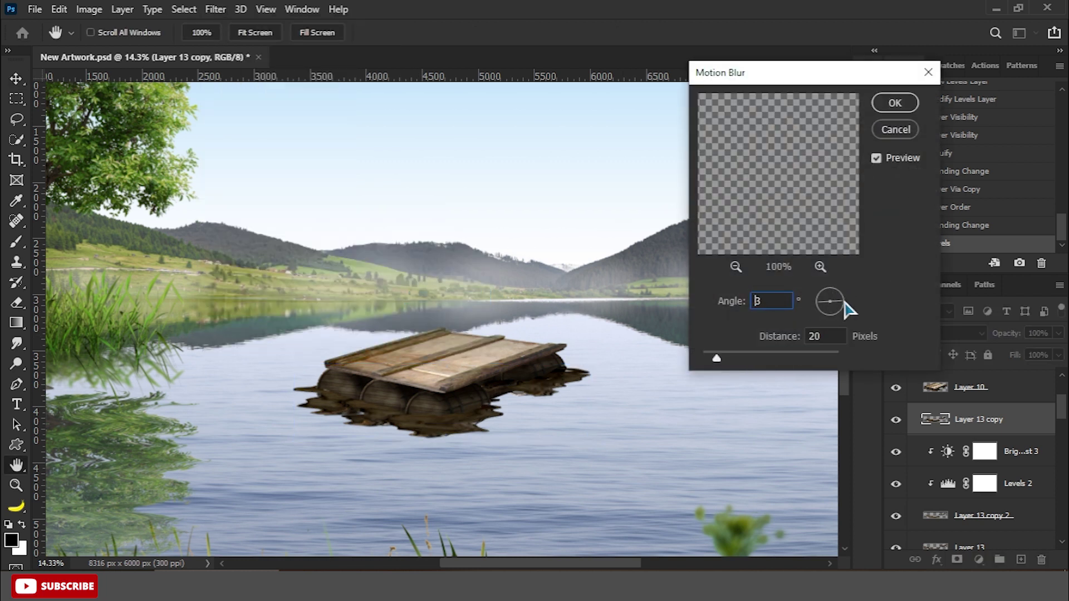
click(755, 358)
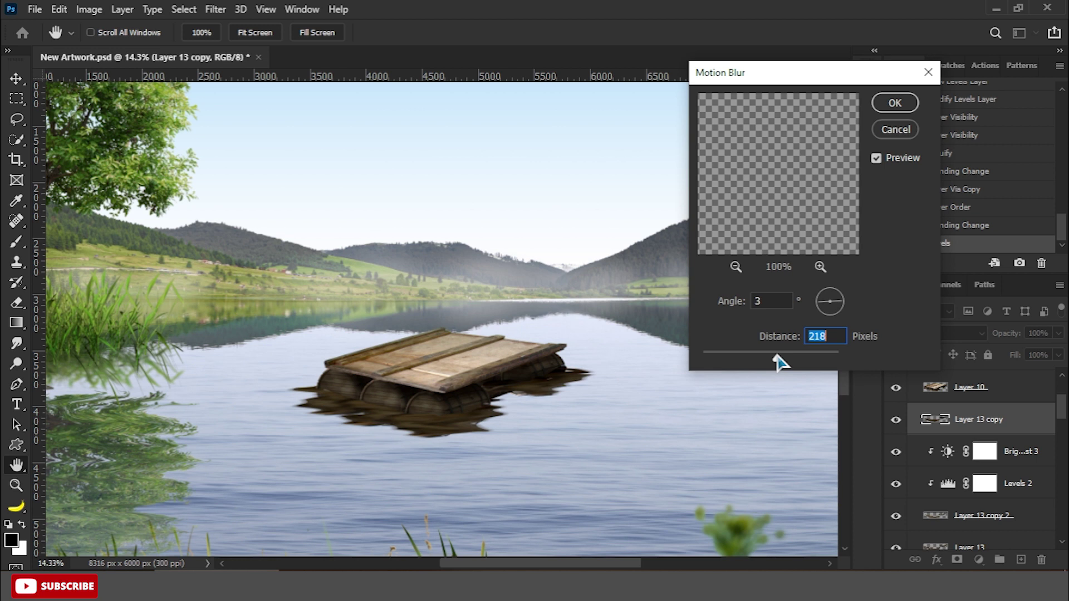
click(895, 102)
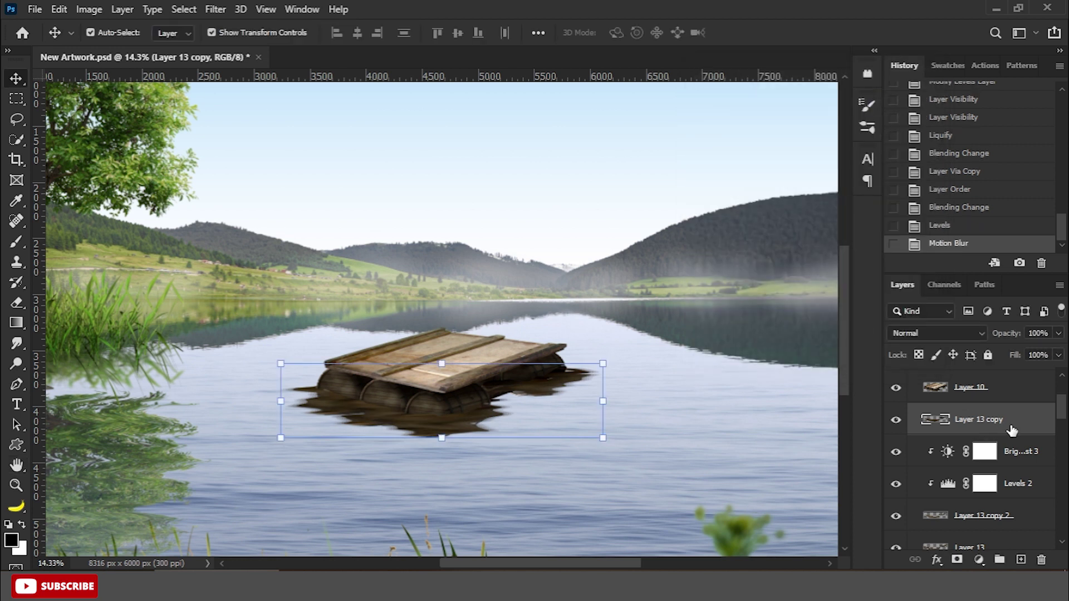
Step: Move the blurred copy below Layer 13 copy 2 and lower its fill to 80%
drag(1004, 423, 987, 496)
scroll(553, 396, down, 3)
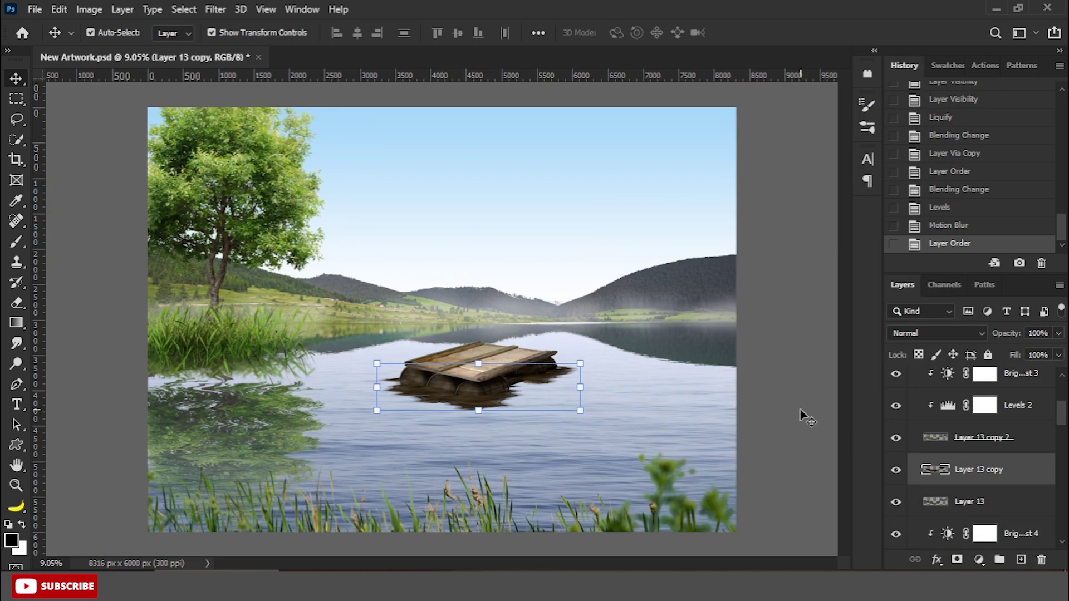
click(984, 441)
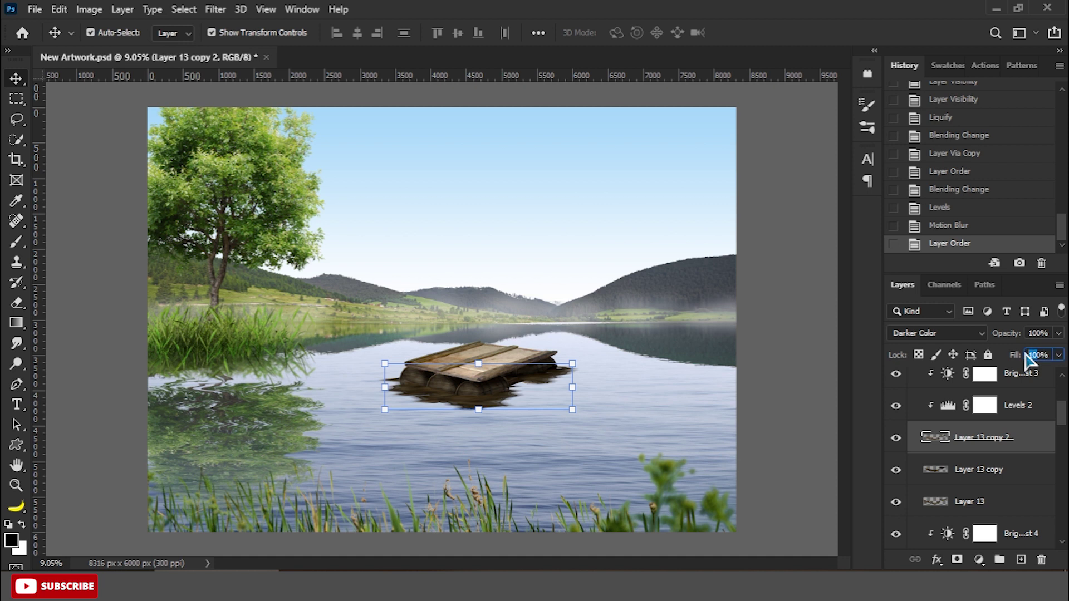
click(980, 469)
click(895, 470)
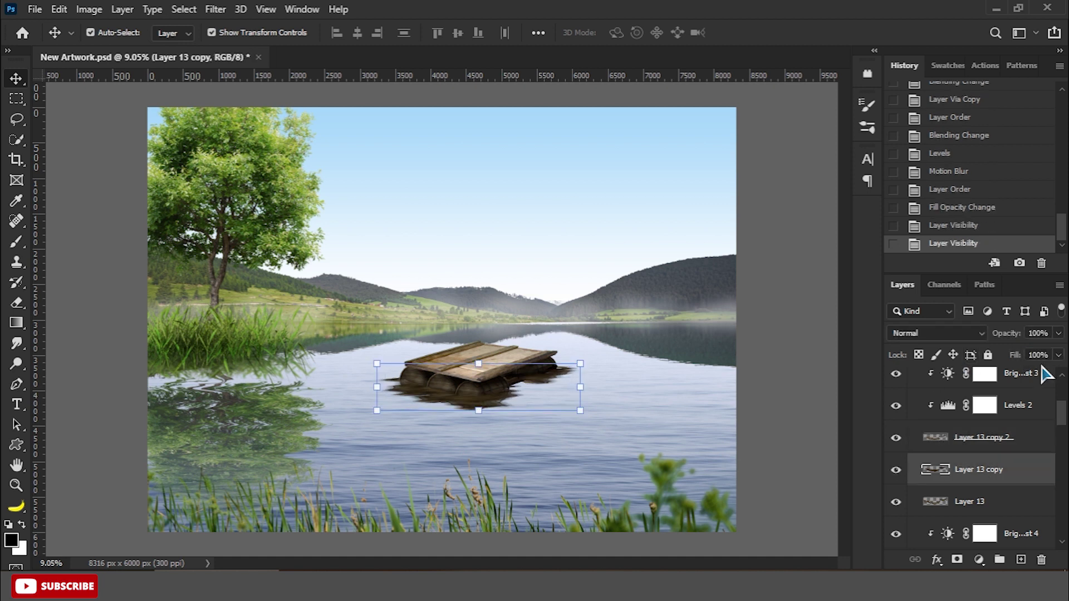
drag(1019, 355, 935, 366)
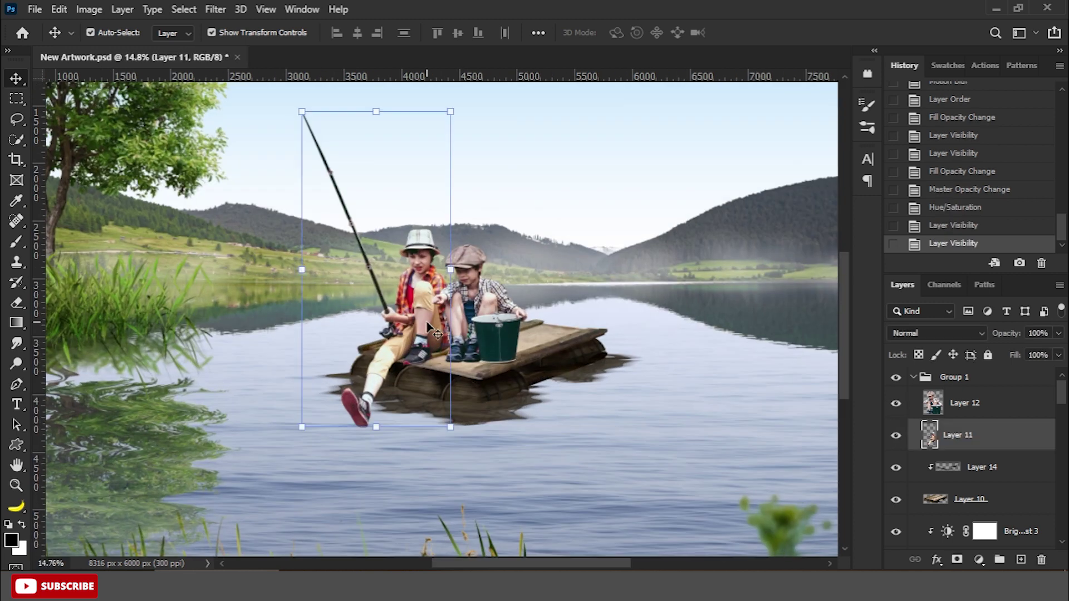
Step: Nudge the right boy and bucket slightly up-left and add a new layer clipped to Layer 14
scroll(469, 351, up, 3)
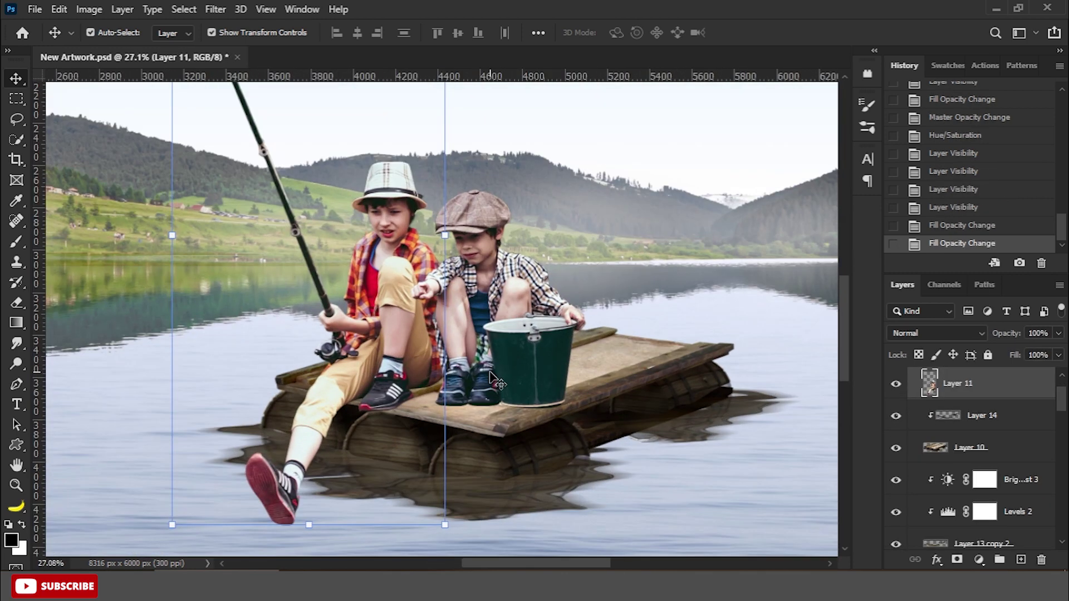
drag(512, 340, 509, 337)
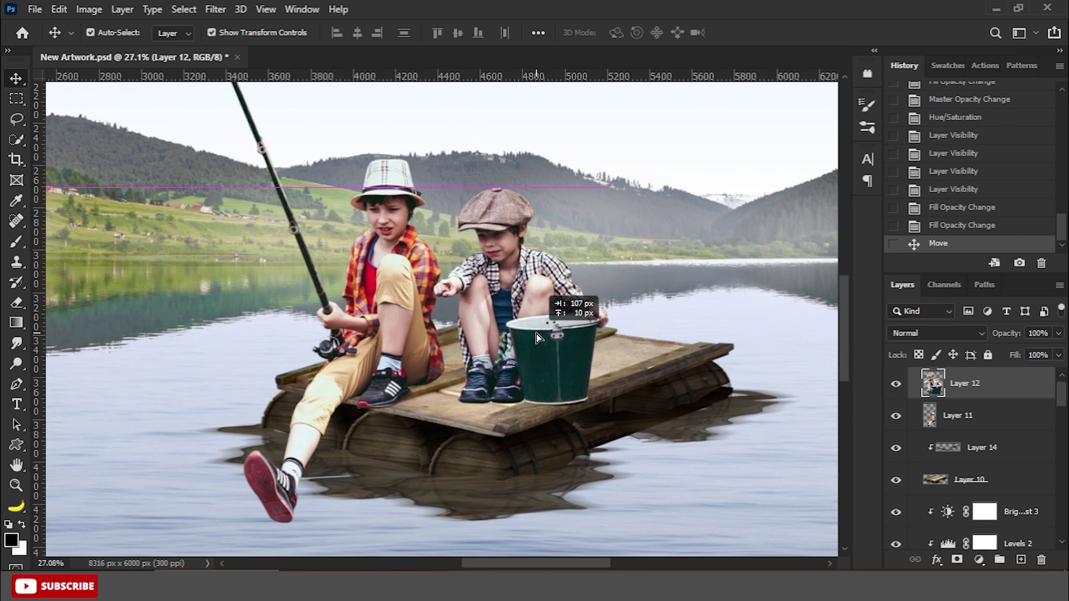
scroll(510, 337, down, 2)
click(1009, 451)
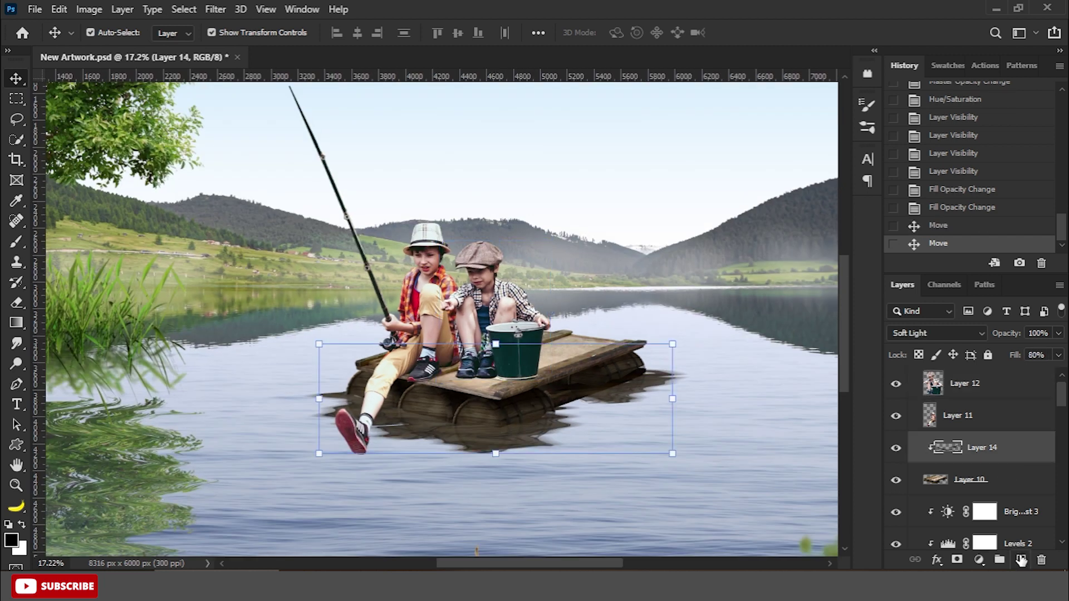
click(1021, 561)
right_click(983, 447)
click(817, 301)
Step: Paint soft brush shadows around the boys' shoes and along the bucket's bottom edge
key(b)
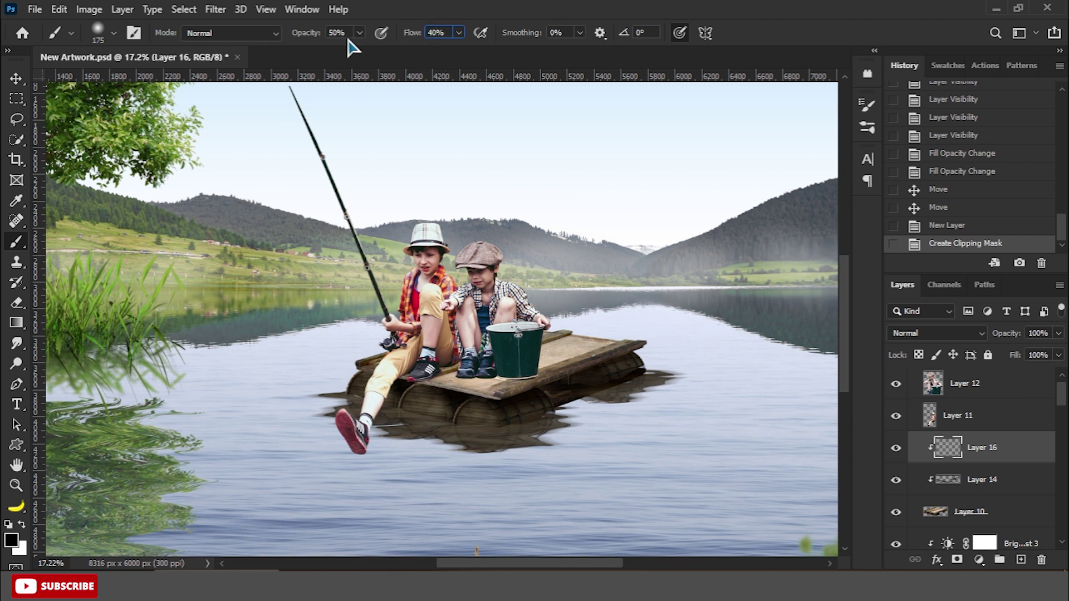
scroll(531, 309, down, 2)
scroll(532, 308, up, 4)
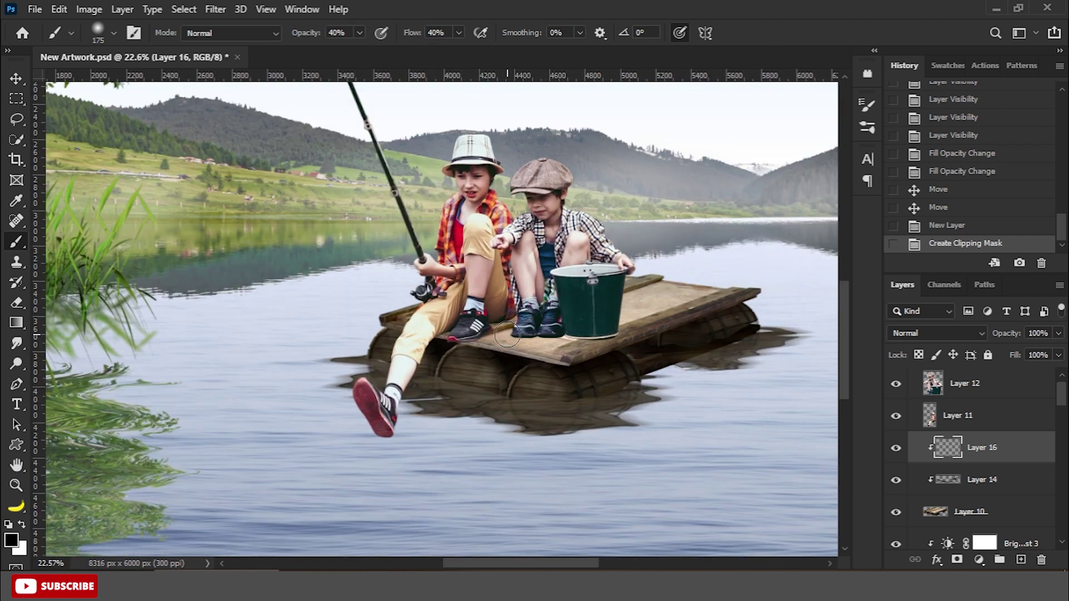
scroll(532, 309, up, 3)
key(bracketleft)
key(bracketleft)
key(bracketleft)
mouse_move(543, 282)
mouse_down()
mouse_move(463, 313)
mouse_move(528, 323)
mouse_up()
key(bracketright)
drag(462, 318, 524, 325)
mouse_move(567, 287)
mouse_down()
mouse_move(489, 318)
mouse_move(567, 313)
mouse_up()
drag(698, 344, 594, 341)
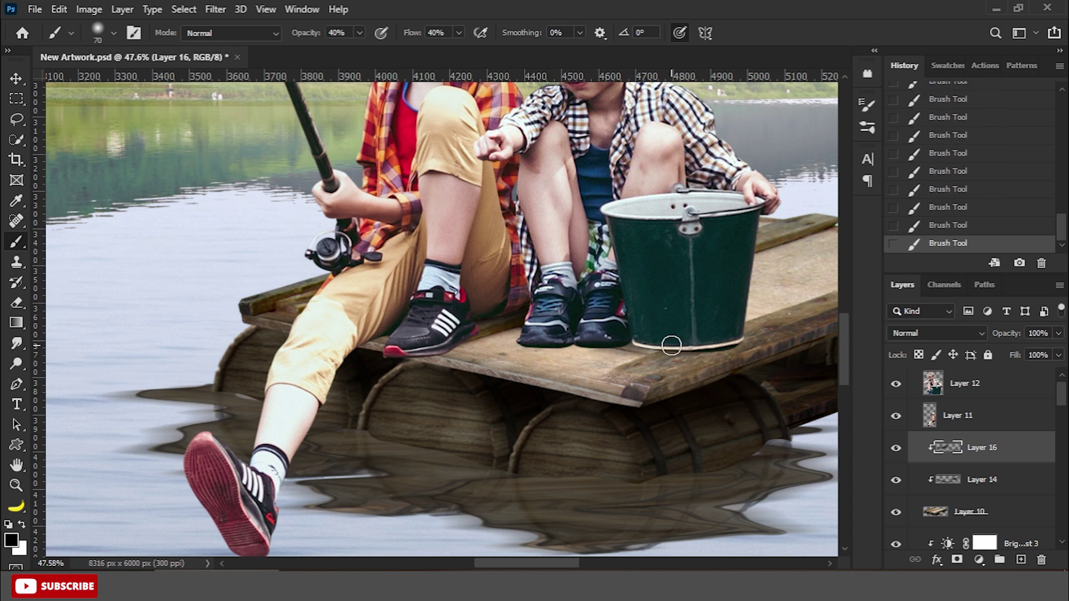
Step: Deepen the shadow on the raft under and between both shoes with a smaller brush
scroll(723, 344, up, 2)
key(bracketleft)
key(bracketleft)
key(bracketleft)
drag(465, 339, 591, 331)
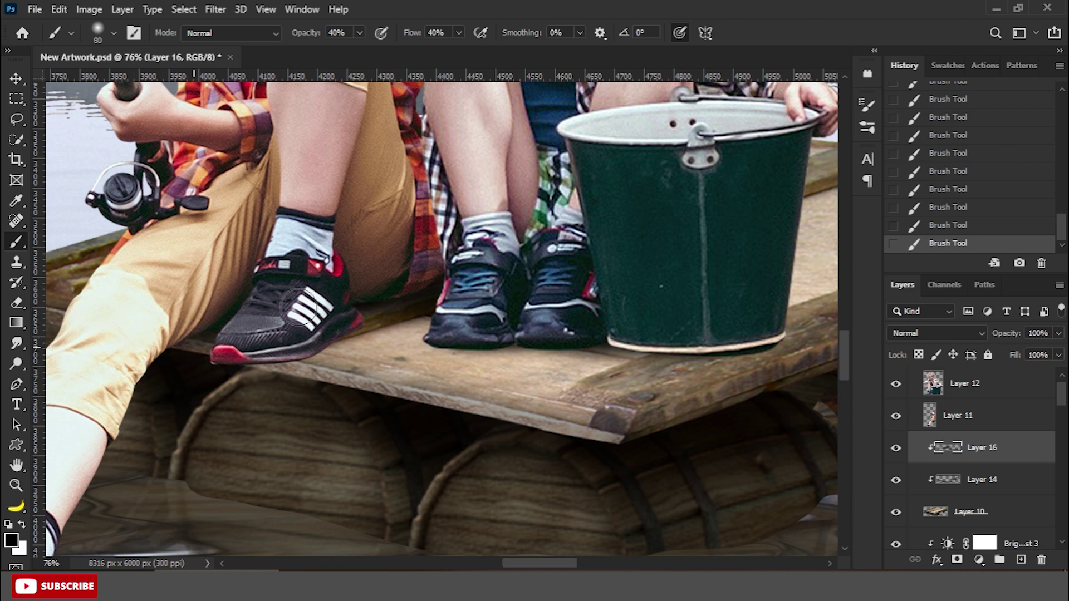
mouse_move(334, 334)
mouse_down()
mouse_move(378, 319)
mouse_move(423, 333)
mouse_up()
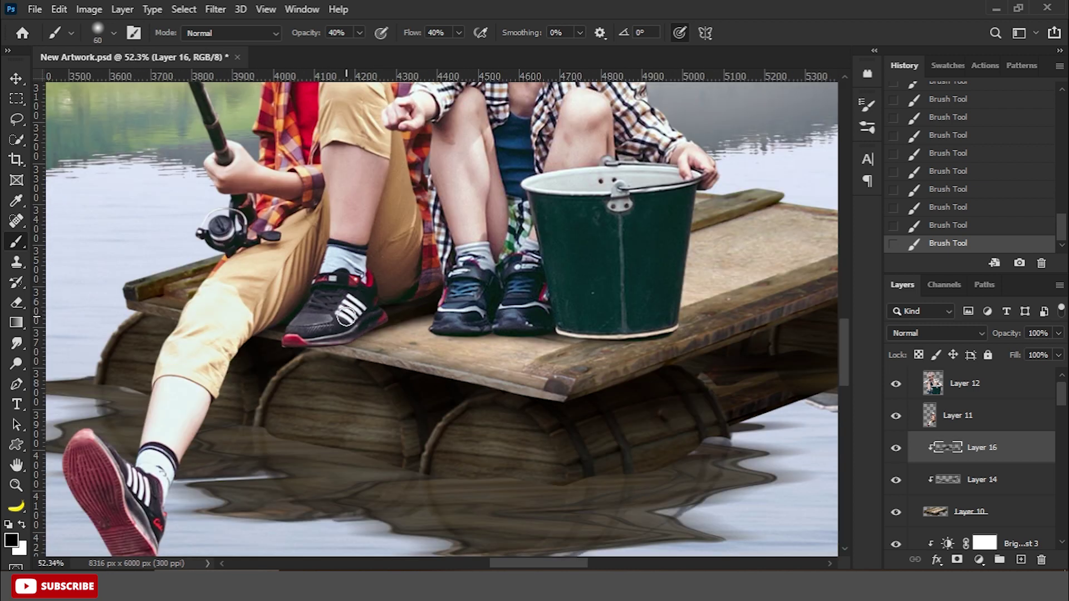
scroll(423, 334, down, 2)
scroll(472, 353, down, 3)
key(bracketright)
key(bracketright)
key(bracketright)
key(bracketright)
key(bracketright)
key(bracketright)
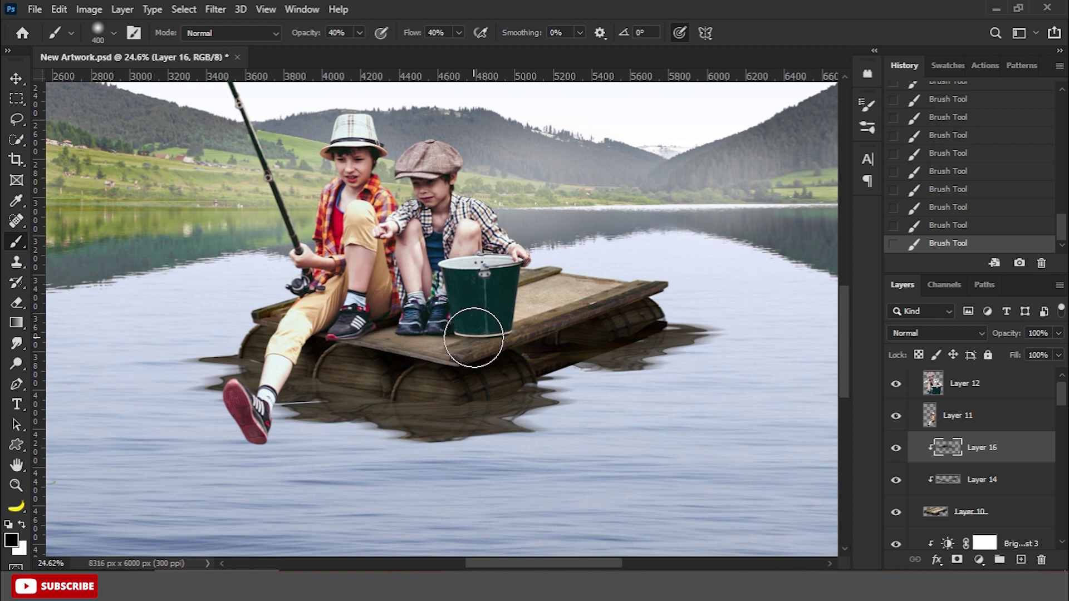
scroll(473, 334, down, 2)
scroll(617, 363, down, 1)
key(bracketleft)
key(bracketleft)
key(bracketleft)
scroll(465, 357, up, 3)
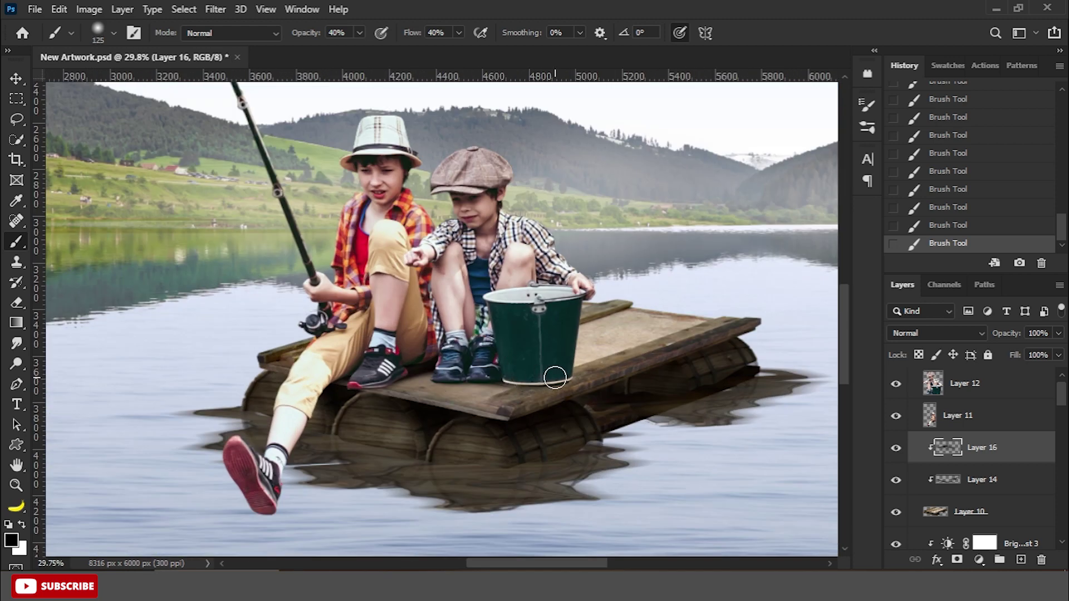
scroll(452, 363, down, 1)
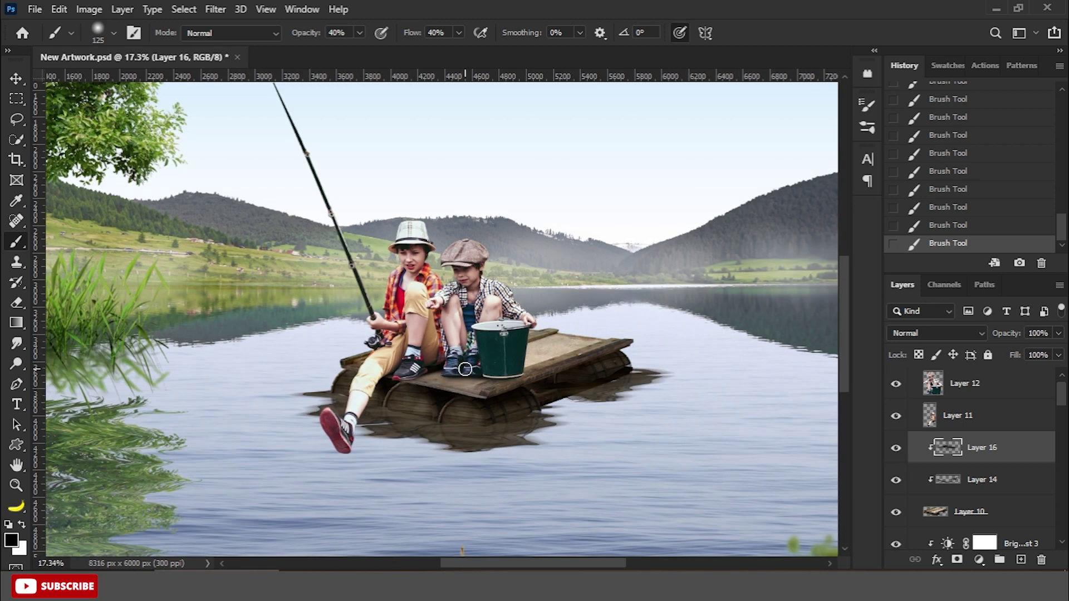
scroll(462, 361, down, 1)
Step: Slightly desaturate the fishing boy with a Hue/Saturation adjustment clipped to Layer 11
click(958, 415)
click(978, 559)
click(978, 394)
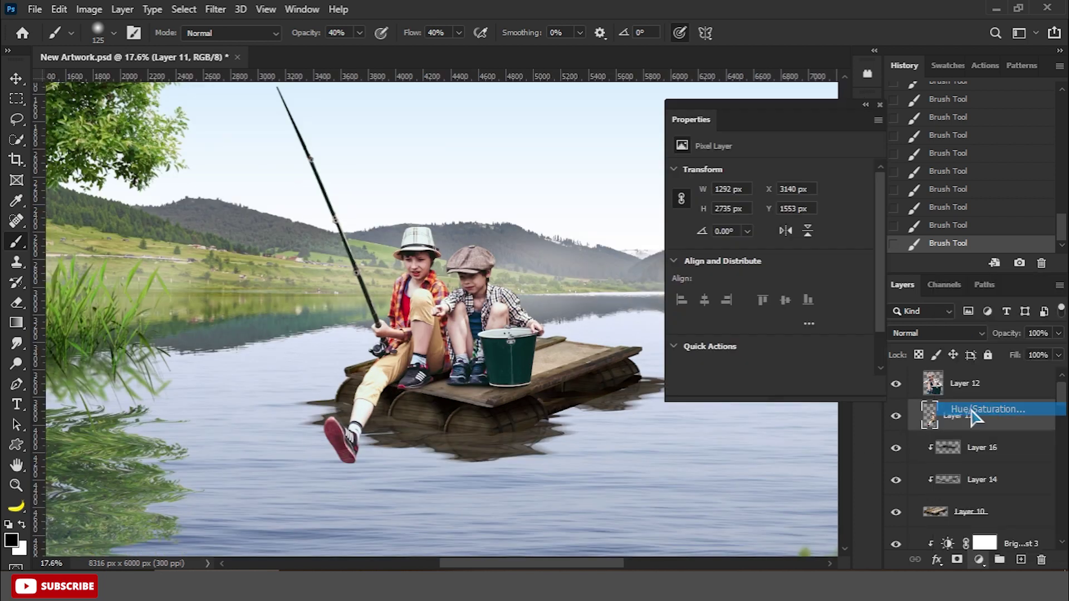
click(768, 385)
drag(769, 262, 761, 262)
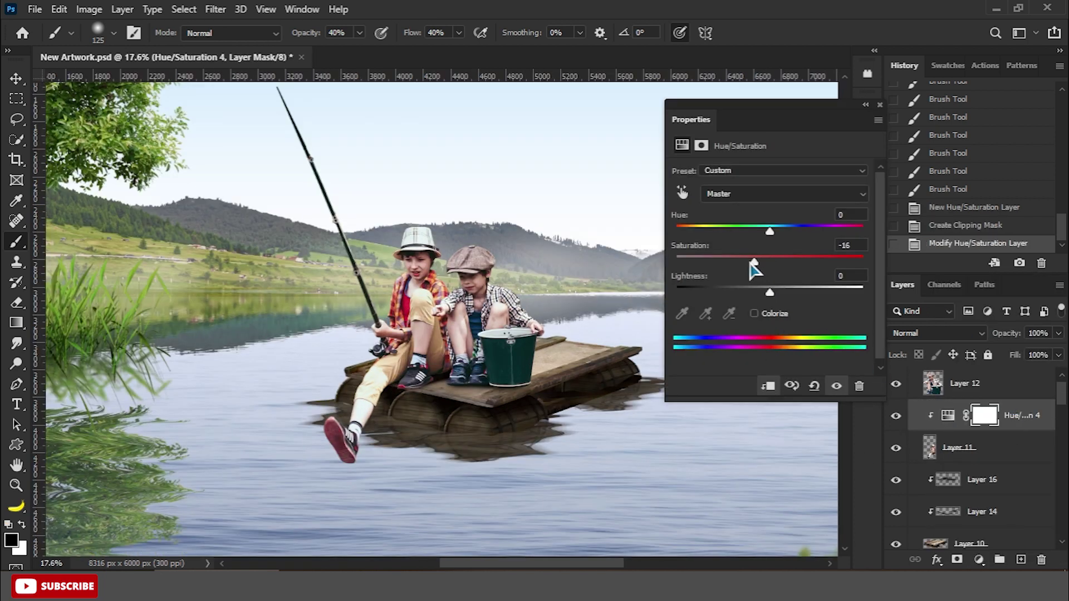
Step: Add Layer 17 clipped to Layer 11, filled with 50% gray, in Soft Light mode
click(880, 105)
click(957, 448)
click(1020, 559)
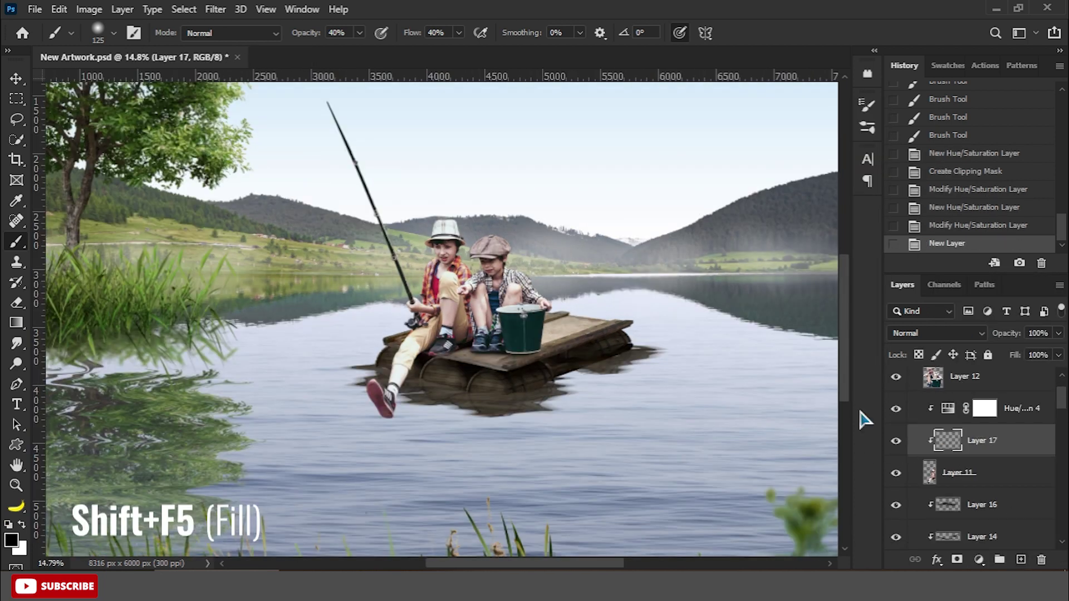
key(shift+F5)
click(631, 139)
click(930, 333)
click(918, 381)
Step: Burn shading onto the fishing boy's lower leg, shoe, thigh and trouser leg
right_click(16, 363)
click(83, 353)
scroll(438, 400, up, 3)
scroll(438, 400, down, 1)
mouse_move(438, 407)
mouse_down()
mouse_move(390, 450)
mouse_move(400, 473)
mouse_up()
click(896, 440)
click(895, 440)
drag(434, 396, 420, 410)
key(bracketleft)
key(bracketleft)
key(bracketleft)
mouse_move(440, 368)
mouse_down()
mouse_move(474, 331)
mouse_move(501, 370)
mouse_up()
drag(529, 312, 477, 306)
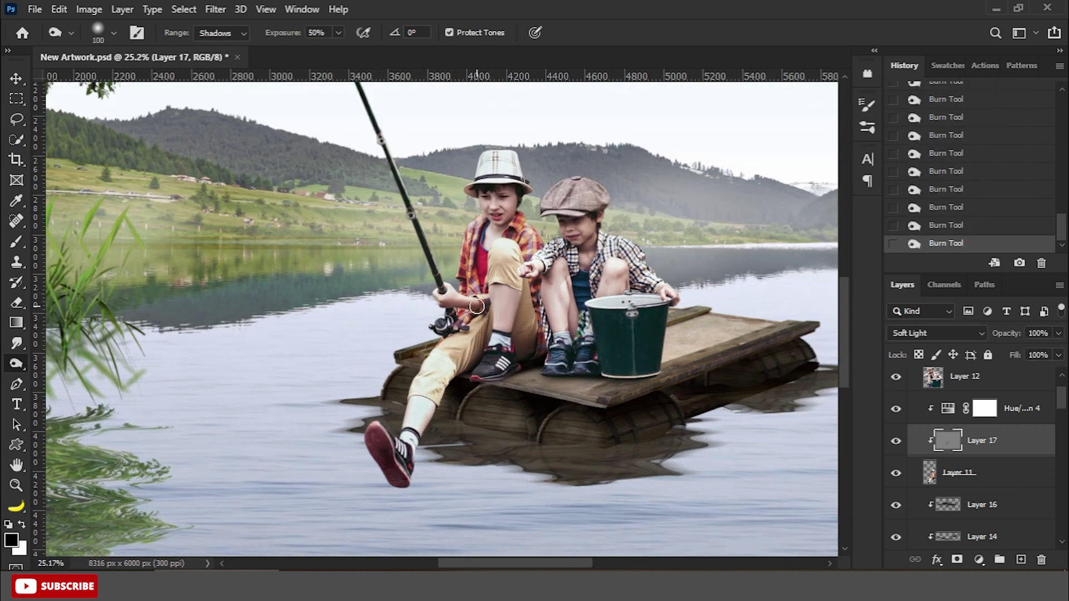
click(895, 376)
drag(540, 334, 523, 268)
mouse_move(529, 312)
mouse_down()
mouse_move(467, 382)
mouse_move(443, 386)
mouse_up()
Step: Set the burn range to Highlights, compare Layer 17 on and off, and undo the last stroke
key(bracketright)
key(bracketright)
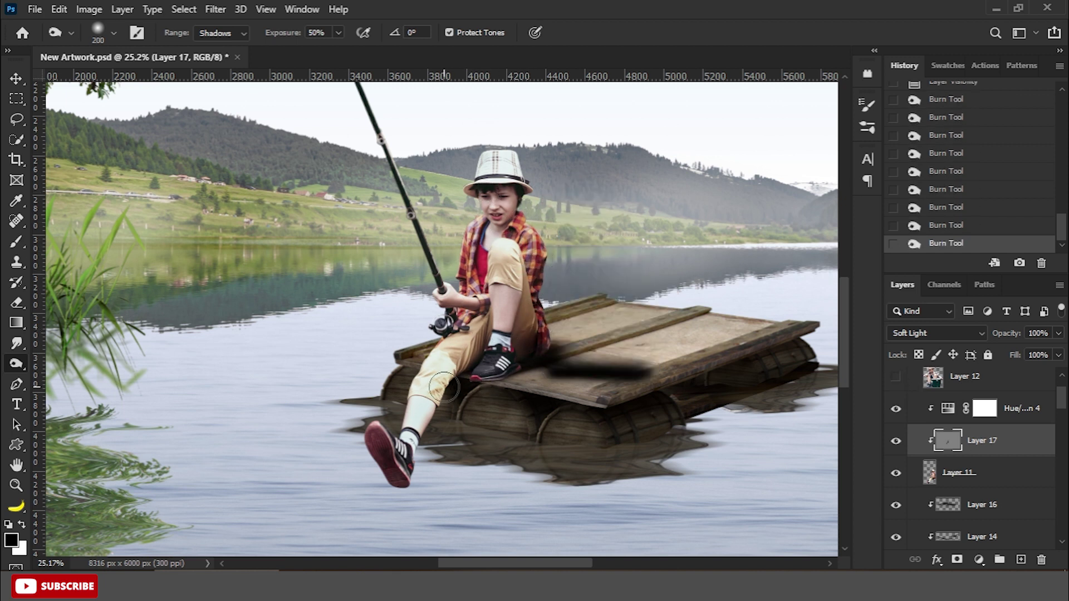
click(221, 33)
click(217, 71)
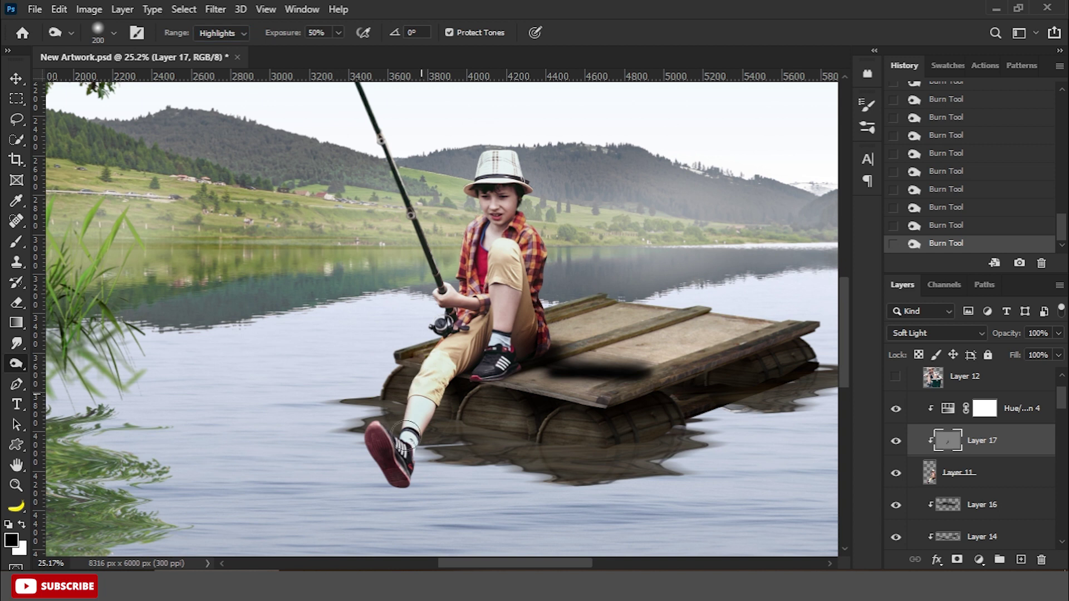
click(896, 440)
click(895, 440)
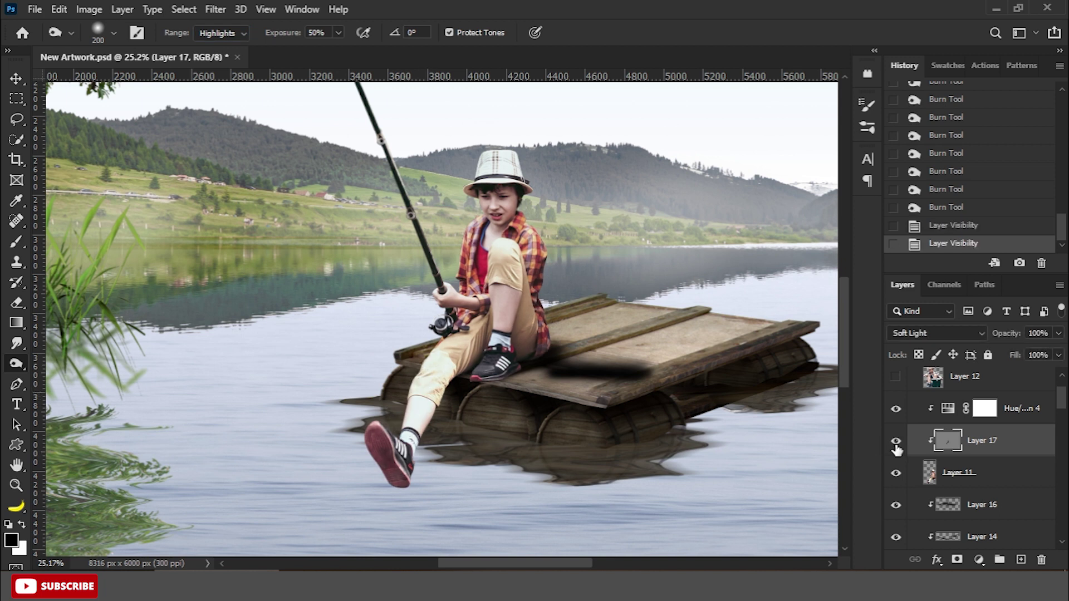
scroll(560, 382, down, 2)
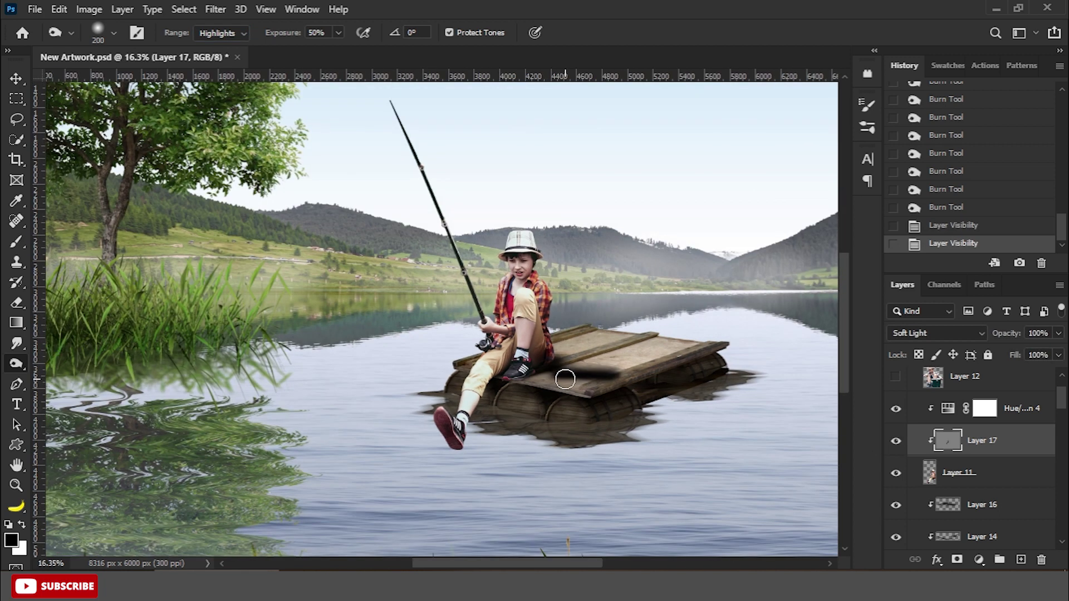
click(979, 210)
Step: Lighten shadowed areas of the fishing boy with the Dodge tool on the Shadows range
click(16, 363)
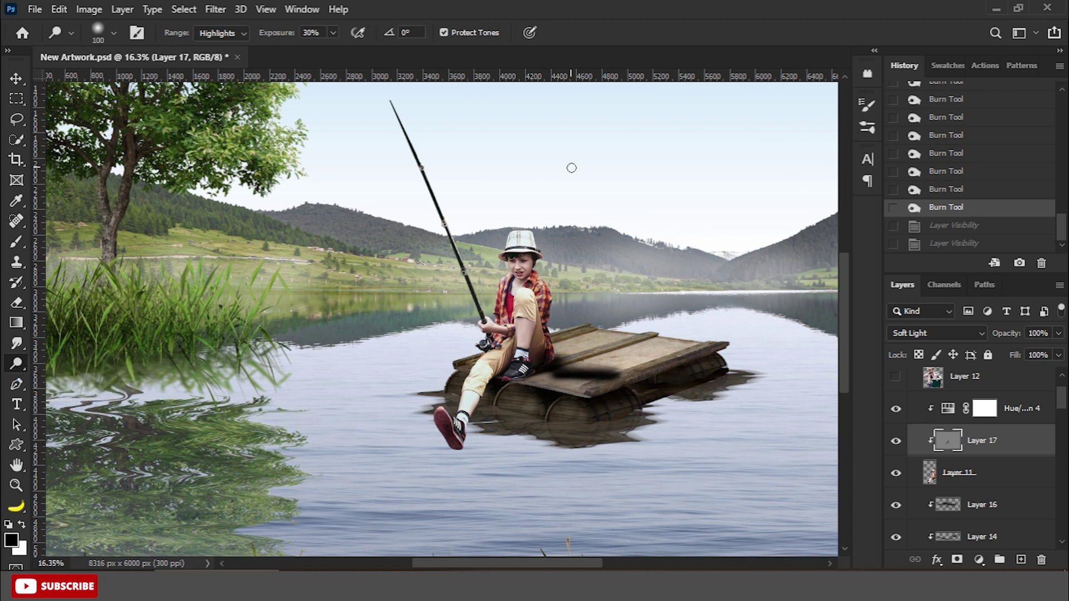
scroll(572, 167, up, 5)
click(217, 33)
click(218, 65)
click(517, 352)
click(217, 32)
click(429, 319)
click(541, 471)
scroll(556, 310, down, 3)
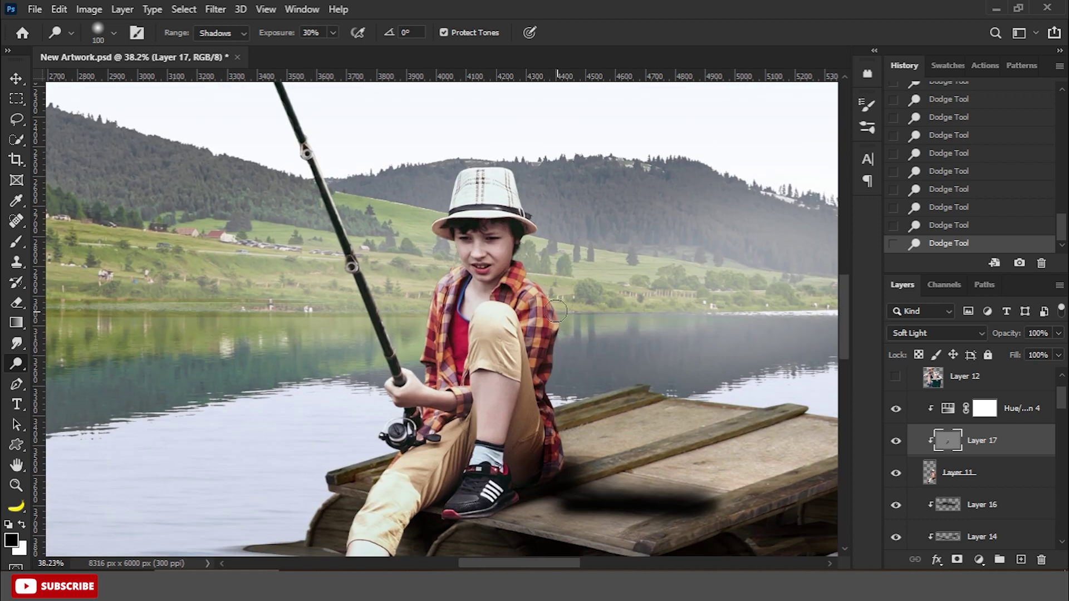
Step: Set the dodge range to Highlights, compare with Layer 17, and show the second boy again
click(217, 33)
click(220, 69)
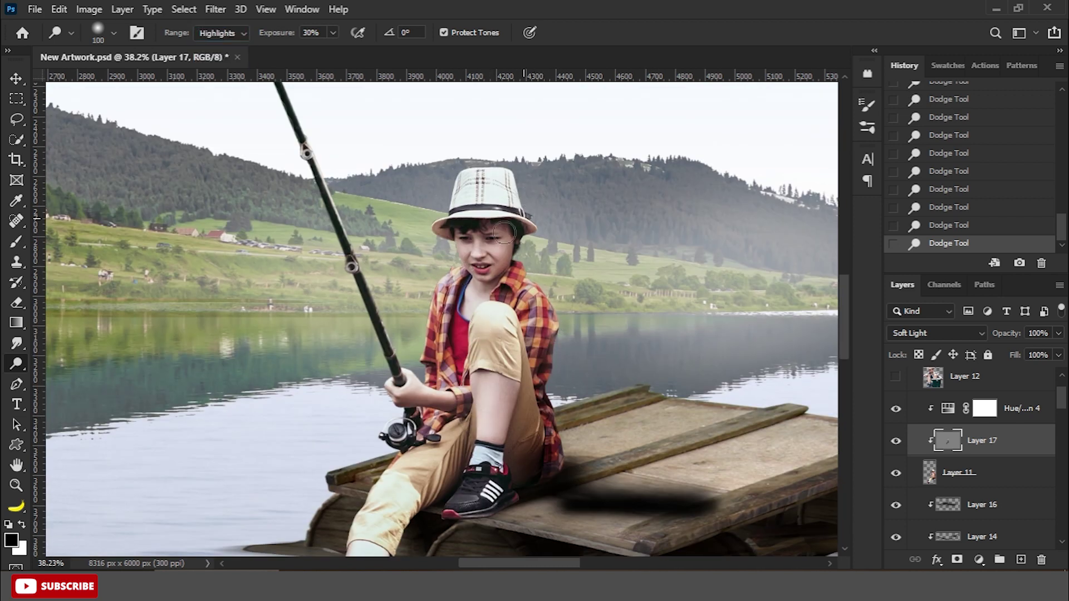
scroll(504, 232, down, 2)
click(896, 441)
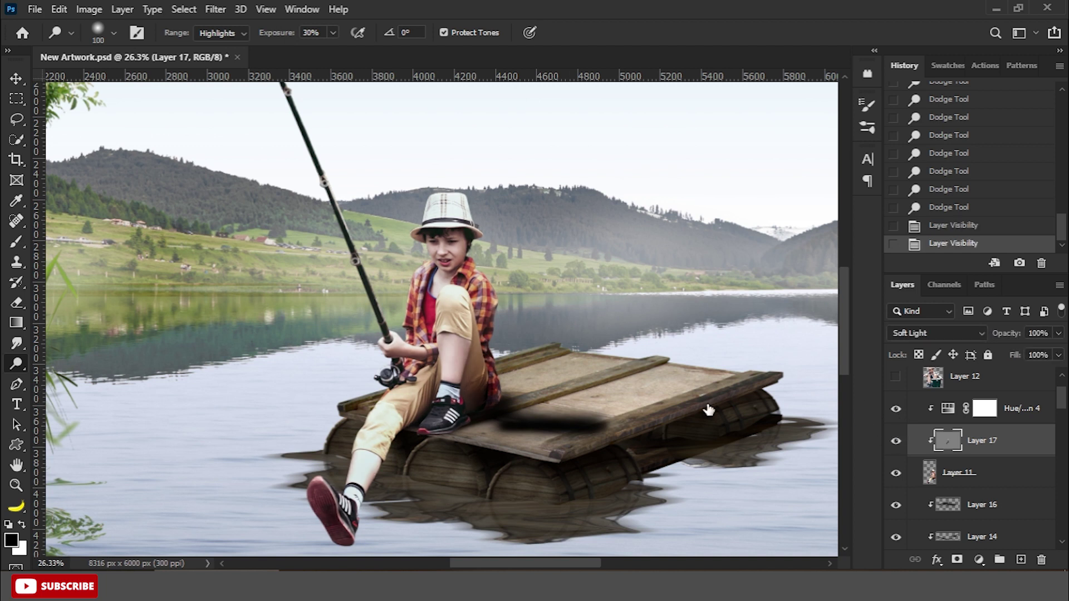
scroll(490, 356, down, 2)
click(895, 377)
Step: Add Layer 18 clipped to Layer 12, filled with 50% gray, in Soft Light mode
click(931, 381)
click(1020, 559)
right_click(969, 384)
click(812, 298)
key(shift+F5)
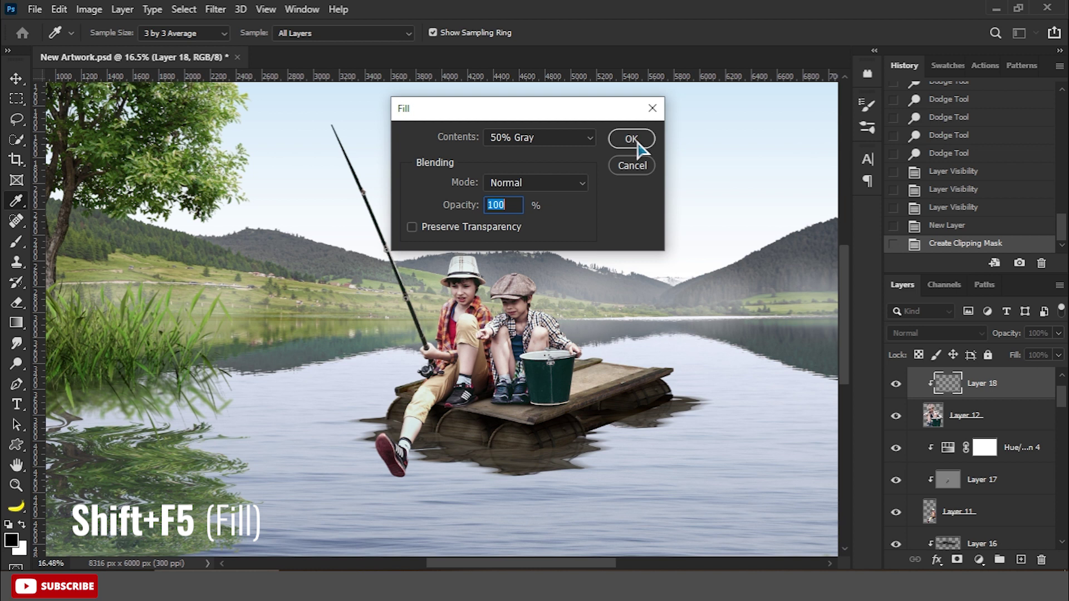
click(631, 140)
click(935, 333)
click(907, 366)
Step: Dodge highlights onto the second boy on Layer 18
click(522, 280)
scroll(523, 279, up, 1)
click(517, 281)
drag(518, 281, 542, 322)
click(542, 323)
scroll(531, 322, up, 2)
Step: Burn shading onto the second boy and his leg, then compare Layer 18 at full view
right_click(16, 363)
click(67, 378)
drag(509, 311, 541, 396)
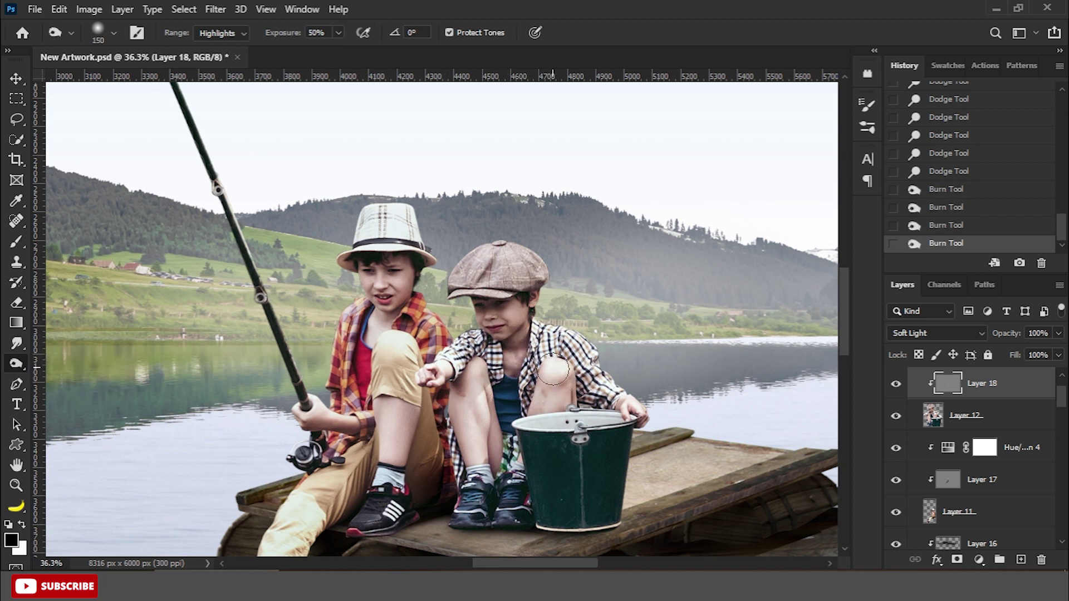
drag(540, 511, 479, 452)
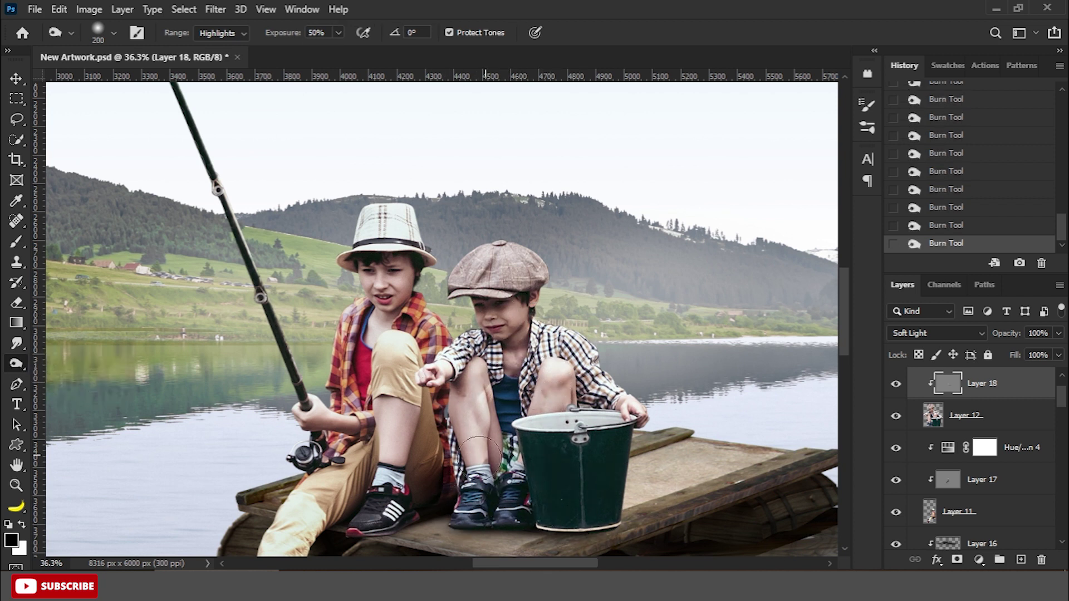
click(896, 383)
key(ctrl+0)
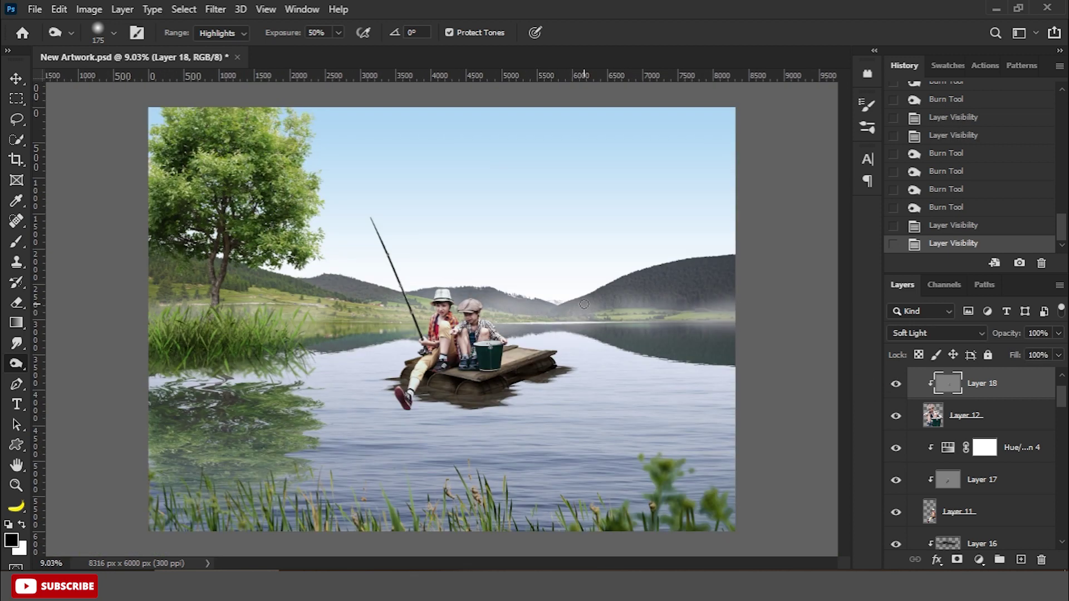
Step: Duplicate Layer 11, the first boy, and move the original below Layer 13
key(v)
scroll(980, 441, down, 2)
click(980, 442)
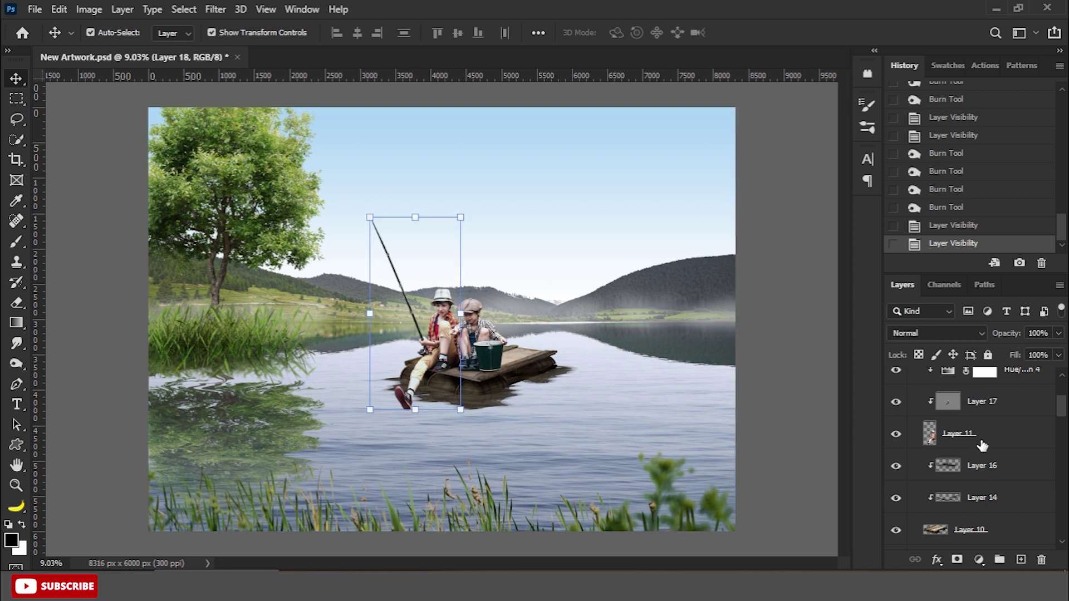
scroll(981, 442, down, 2)
key(ctrl+j)
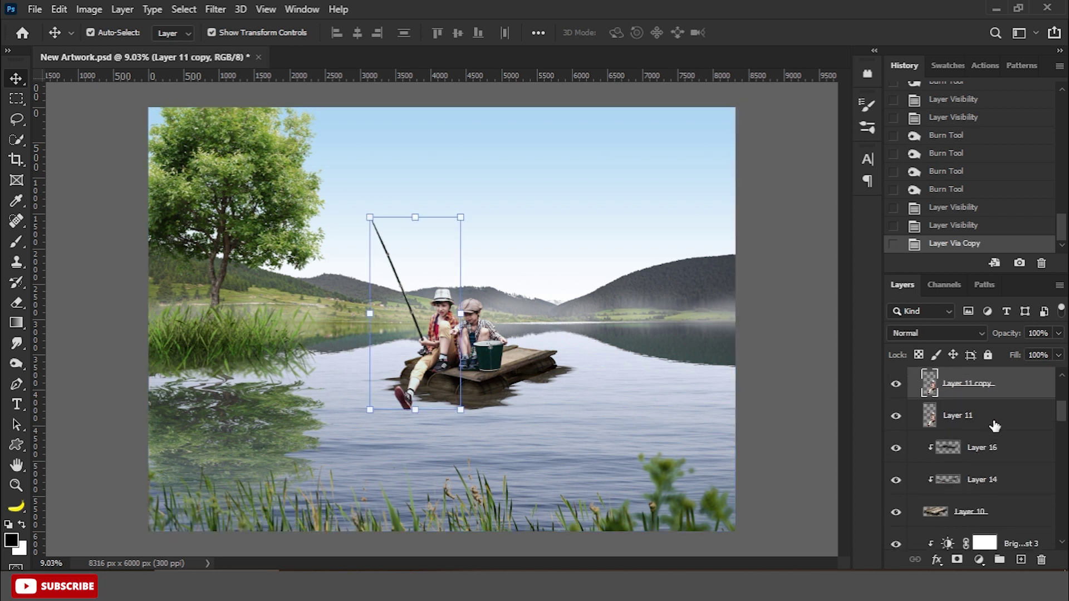
click(980, 409)
drag(969, 405, 988, 482)
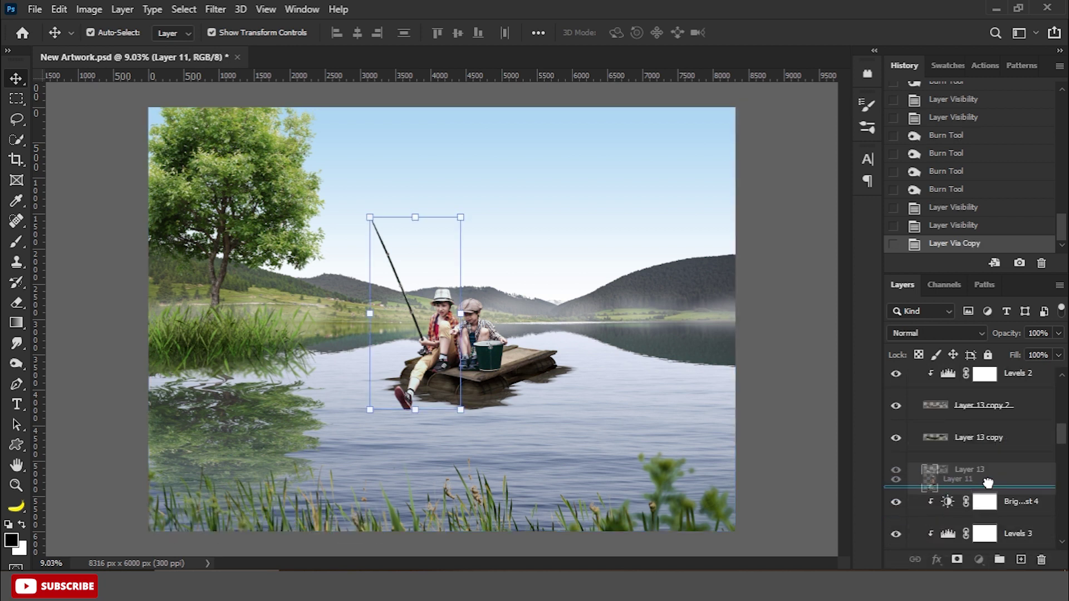
Step: Flip Layer 11 upside down, place it under the raft and skew it along the boy's leg
key(ctrl+t)
drag(415, 217, 415, 531)
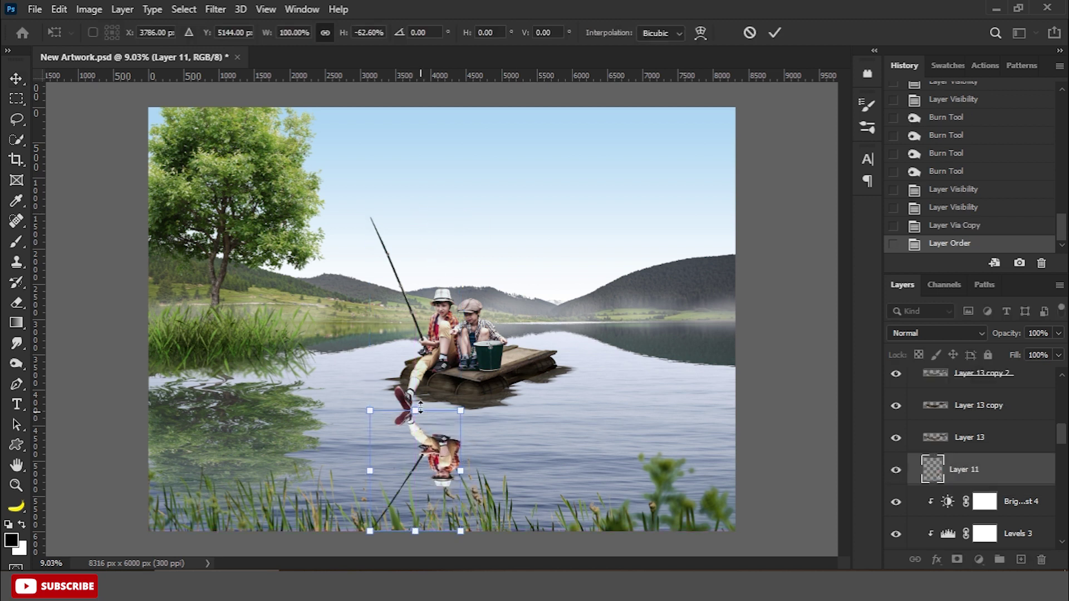
scroll(453, 454, up, 3)
right_click(448, 485)
click(524, 253)
drag(457, 437, 460, 402)
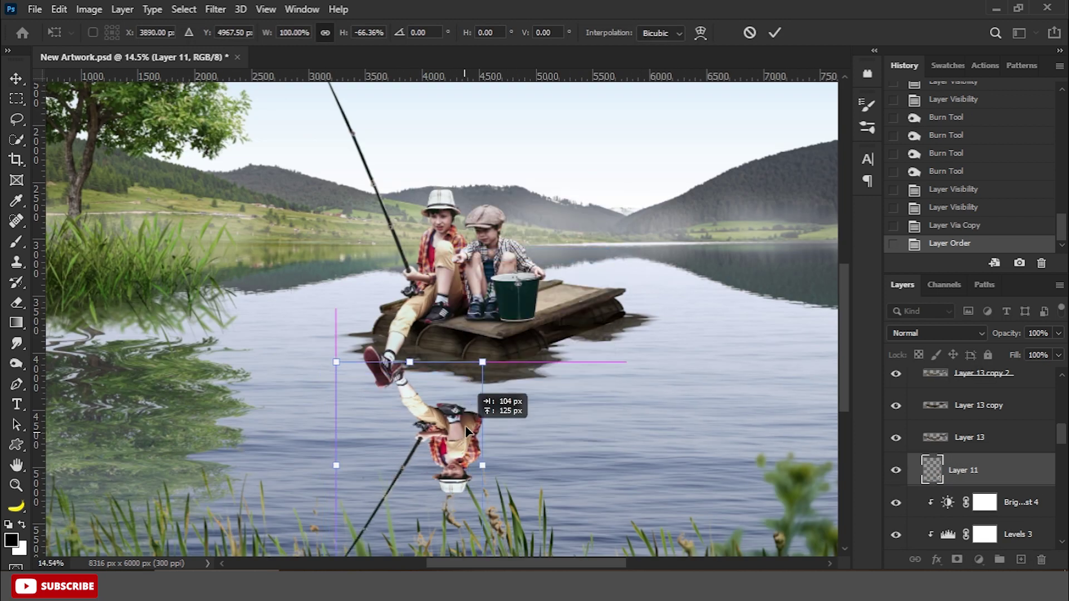
drag(329, 323, 344, 396)
Step: Warp the first boy's reflection with the warp grid to bend it into place
right_click(432, 368)
click(458, 209)
click(273, 32)
click(273, 56)
mouse_move(429, 401)
mouse_down()
mouse_move(437, 381)
mouse_move(485, 383)
mouse_up()
drag(479, 455, 477, 463)
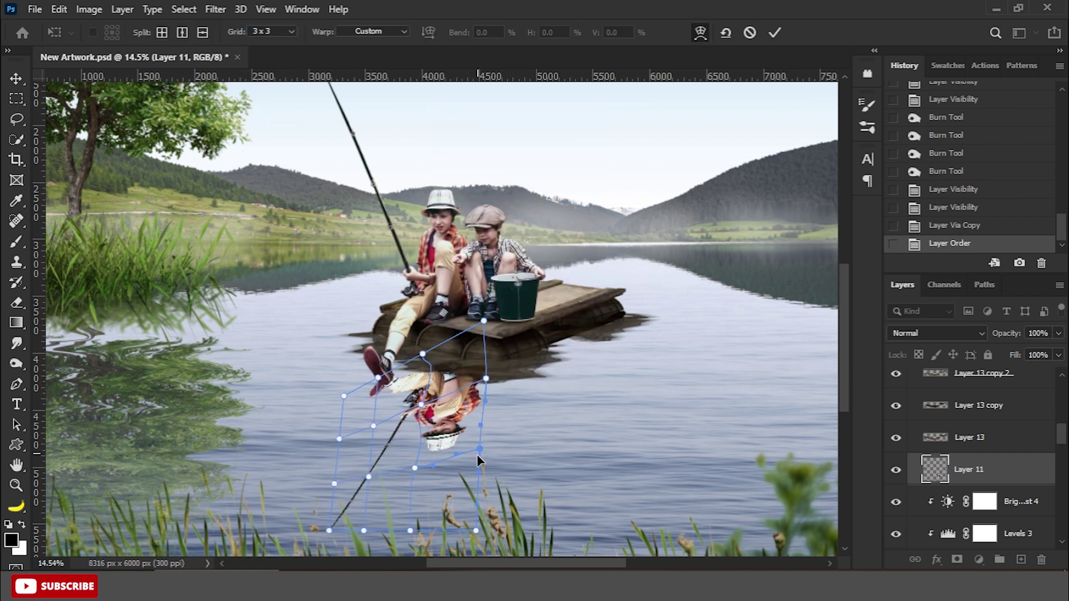
key(Return)
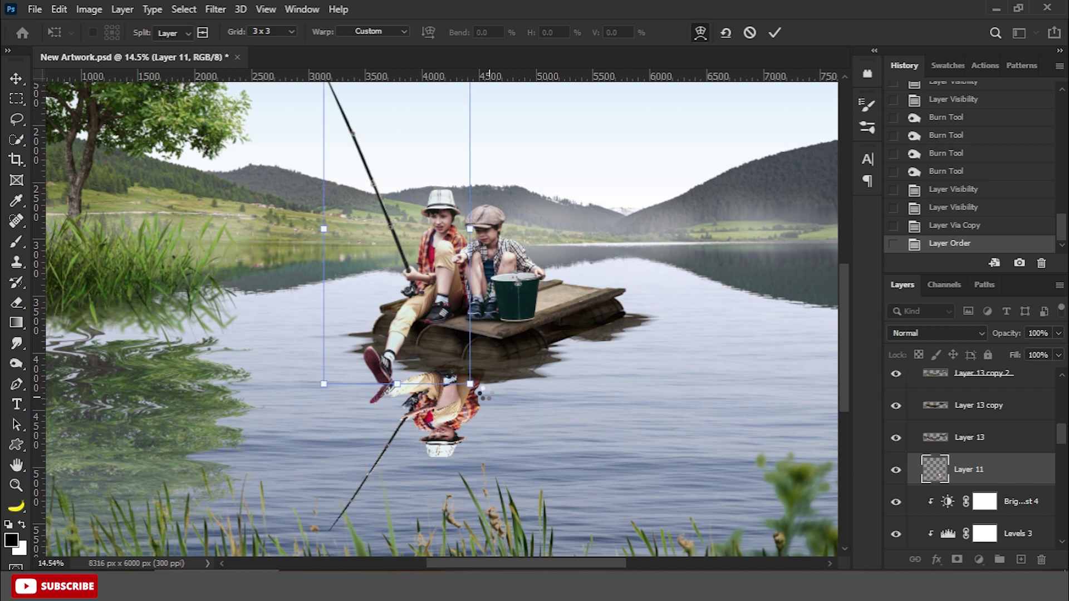
Step: Duplicate Layer 12, the second boy, and move the original beneath the water layers
key(ctrl+minus)
scroll(1060, 446, up, 3)
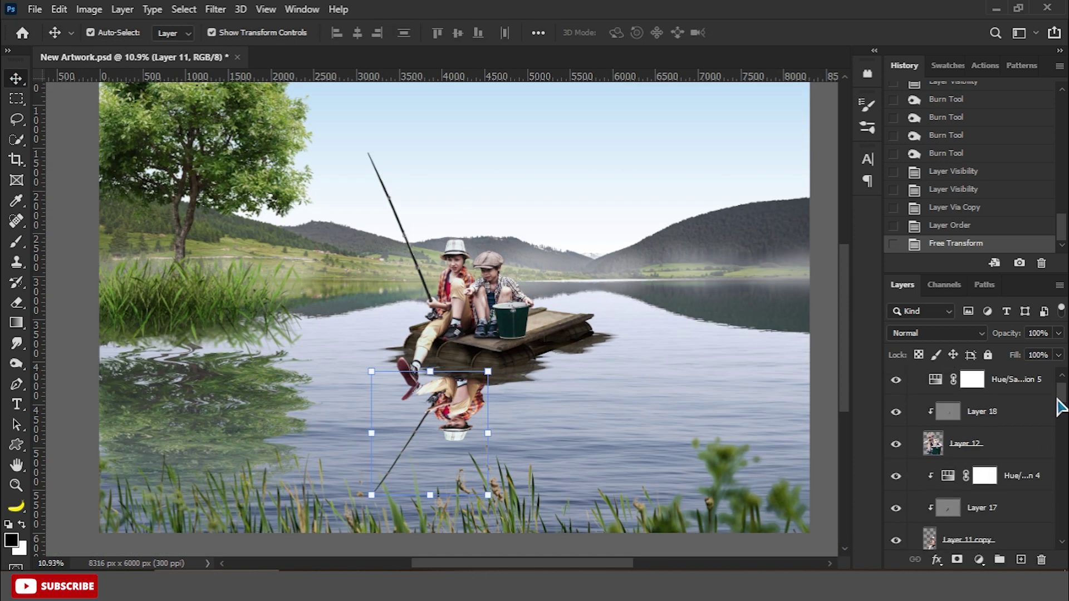
click(1024, 443)
key(ctrl+j)
click(1023, 478)
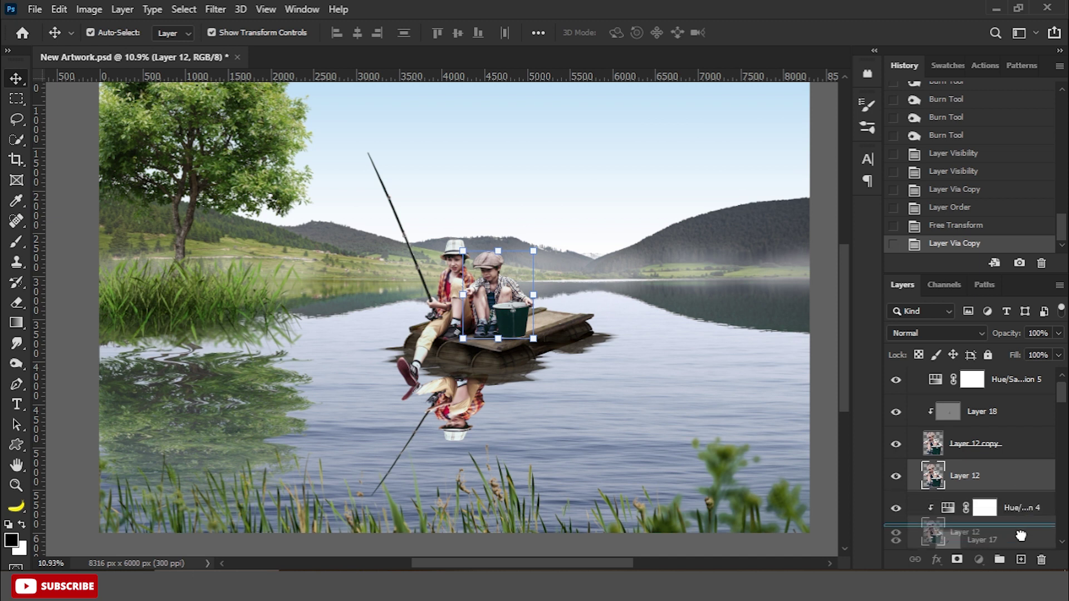
scroll(1023, 480, down, 3)
scroll(1023, 480, down, 3)
scroll(1023, 480, down, 3)
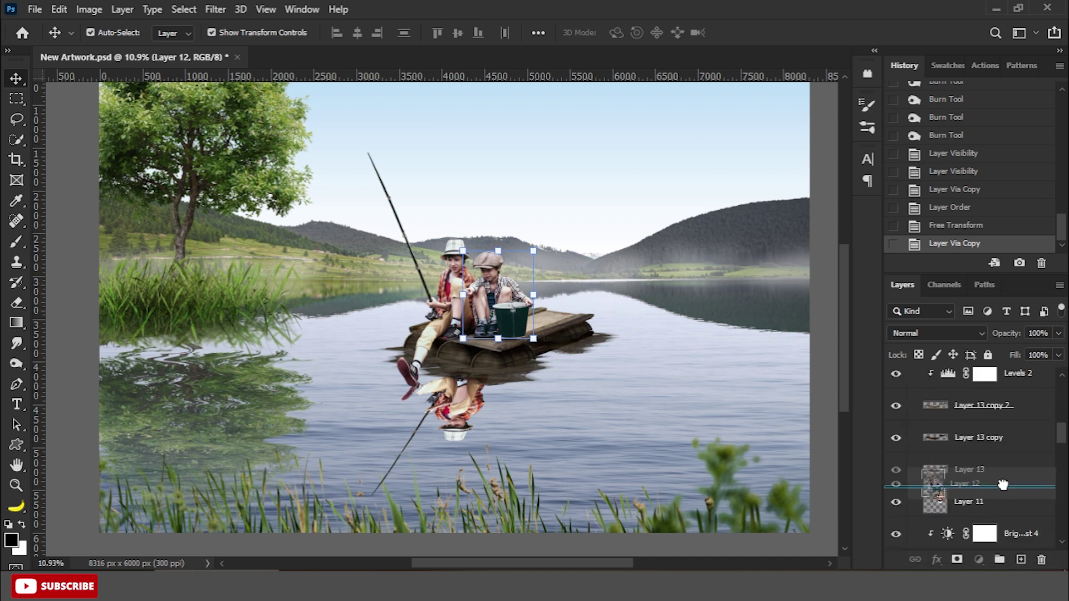
drag(968, 501, 968, 469)
Step: Flip Layer 12 just above Layer 11 and squash it vertically into a shorter reflection
key(ctrl+t)
drag(498, 251, 498, 414)
scroll(499, 453, up, 3)
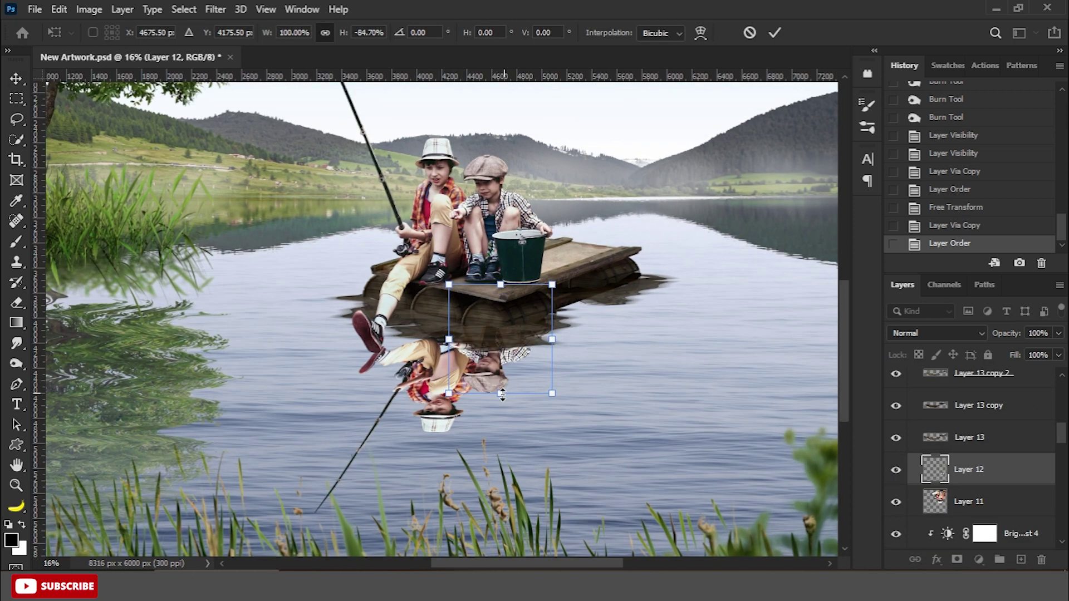
key(Return)
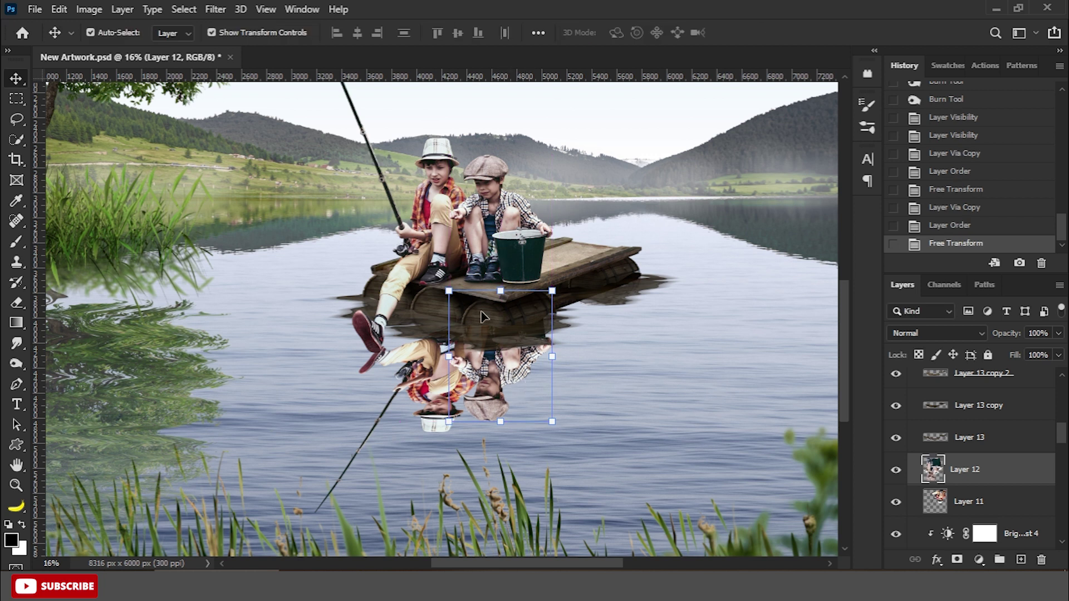
key(ctrl+t)
drag(500, 421, 500, 399)
drag(501, 290, 501, 303)
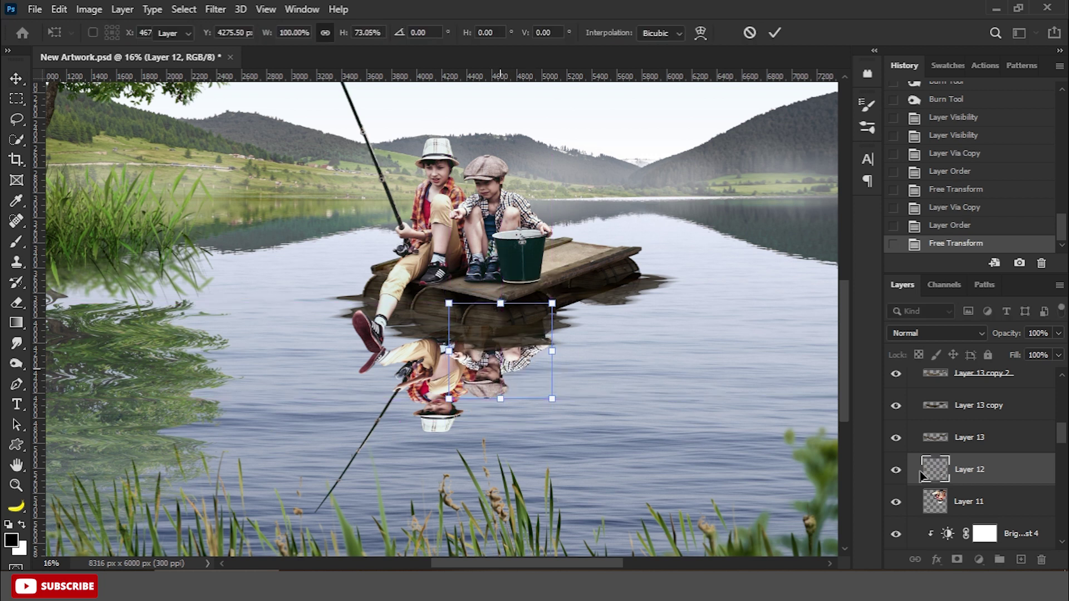
key(Return)
scroll(567, 349, down, 3)
key(ctrl+t)
drag(474, 462, 474, 454)
key(Return)
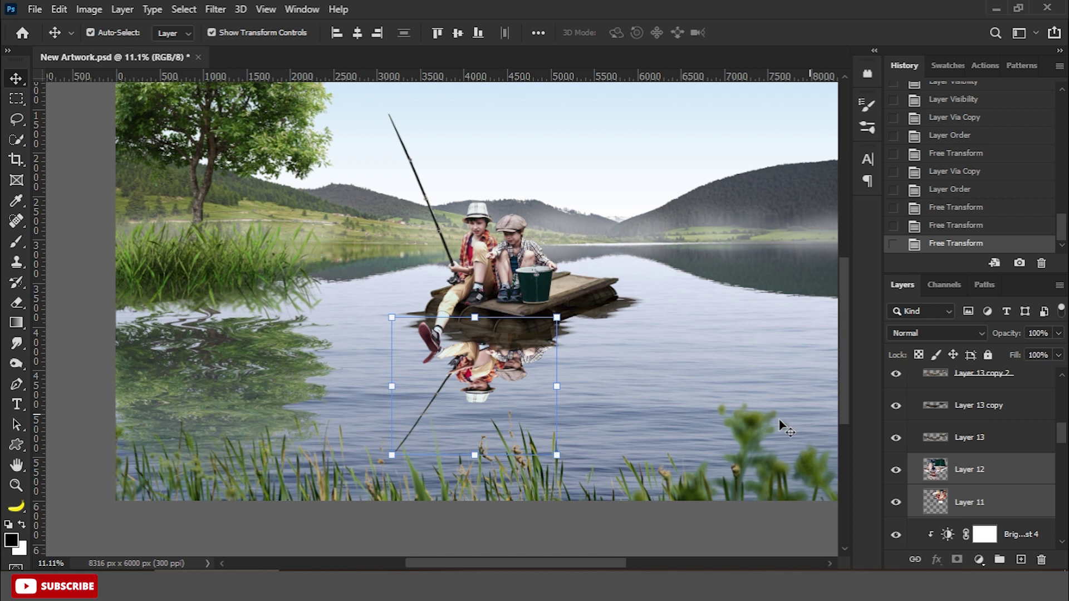
Step: Merge both reflections into one Layer 12 and open Filter > Liquify on it
key(ctrl+e)
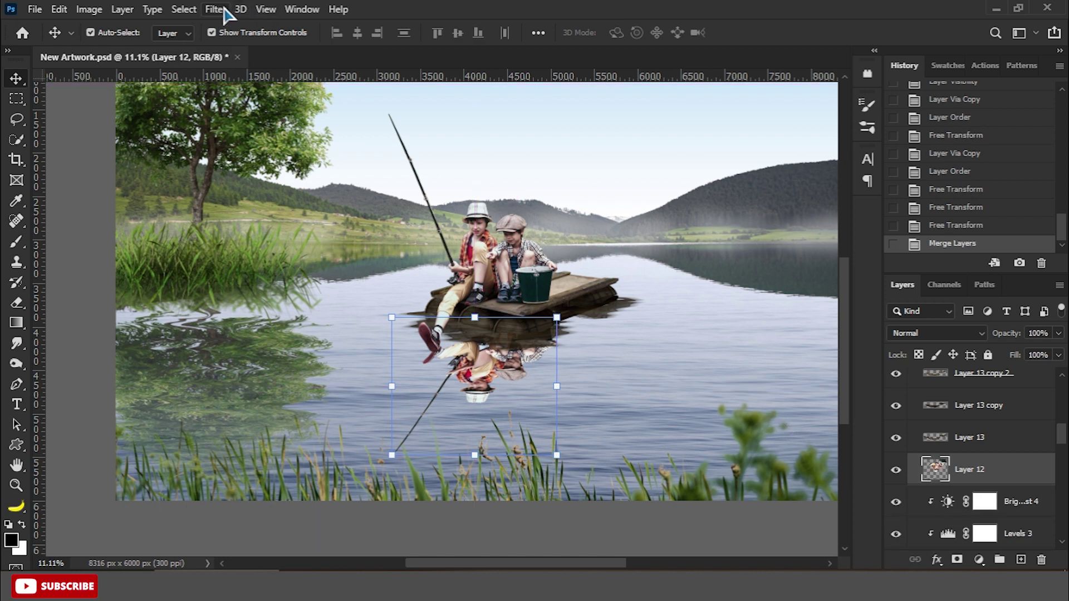
click(216, 9)
click(256, 157)
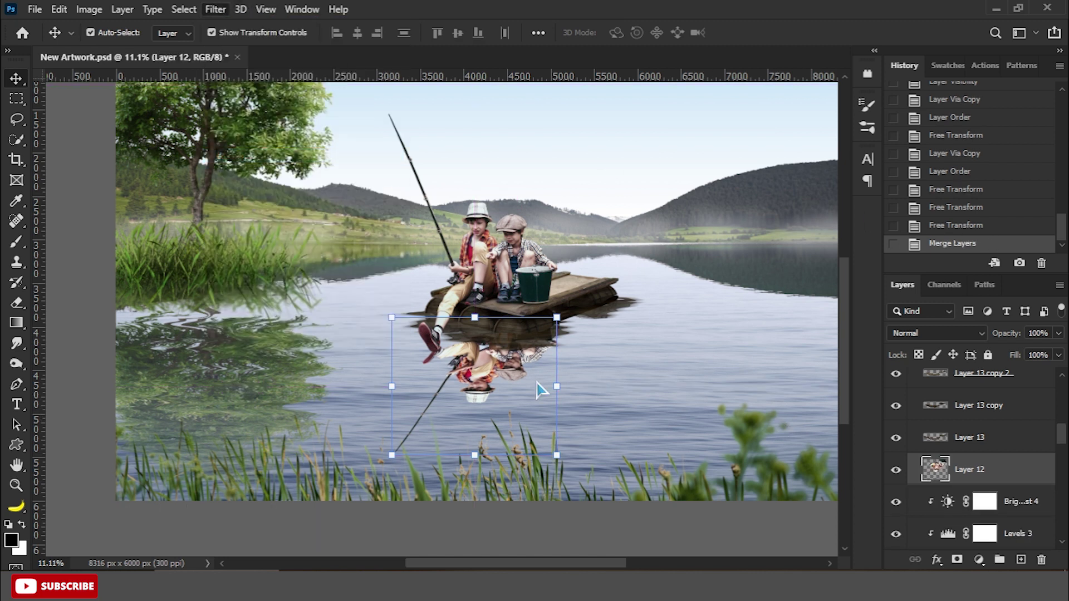
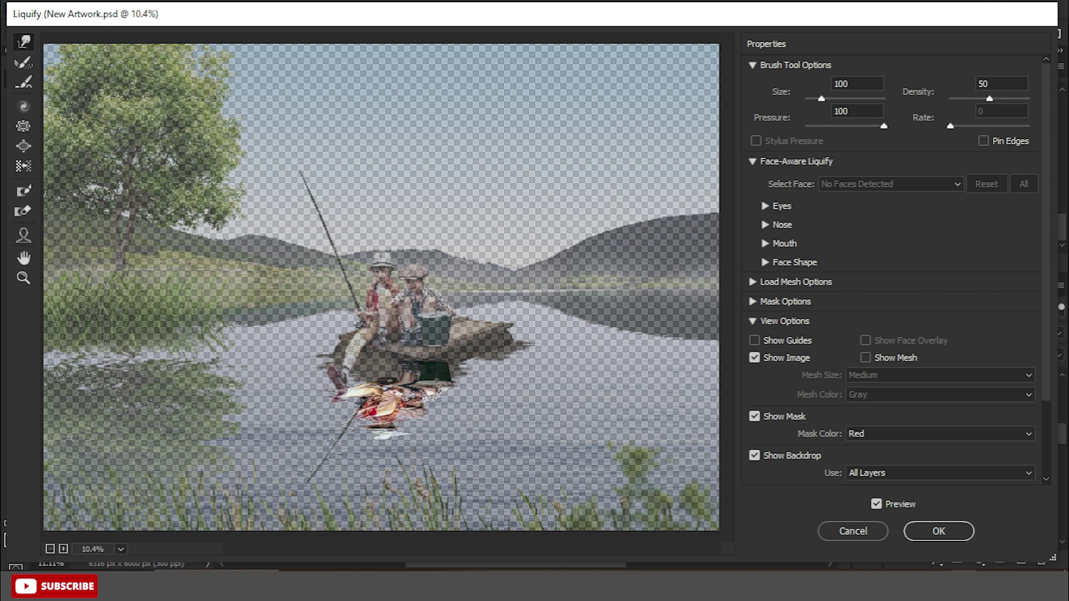
Step: Apply the Liquify ripple to the boys' reflection and darken it with a clipped Brightness/Contrast layer
click(938, 531)
key(ctrl+0)
click(978, 561)
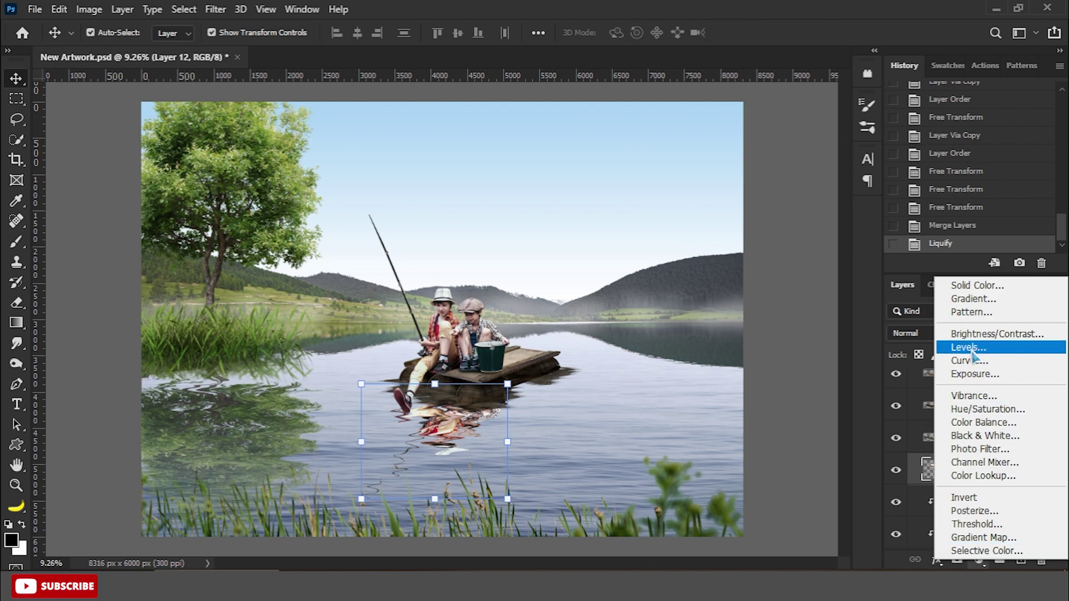
click(980, 334)
click(768, 386)
drag(769, 210, 729, 215)
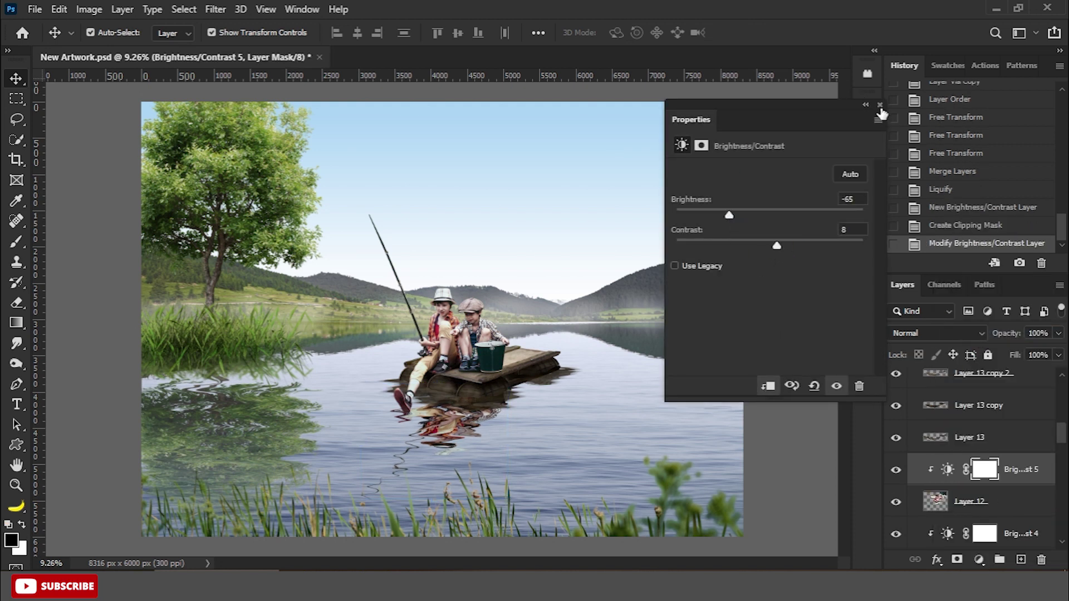
click(879, 105)
Step: Desaturate the reflection to -26 with Hue/Saturation, then bring the wooden dock image into New Artwork
click(969, 501)
click(979, 559)
click(963, 406)
drag(758, 263, 745, 261)
click(879, 104)
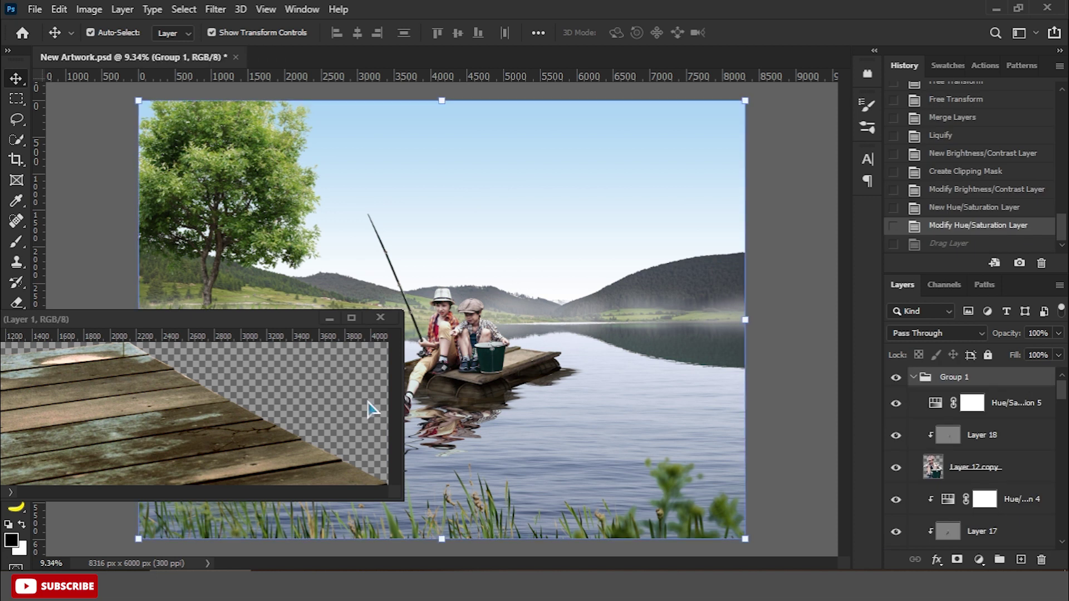
mouse_move(372, 409)
mouse_down()
mouse_move(600, 440)
mouse_move(636, 497)
mouse_up()
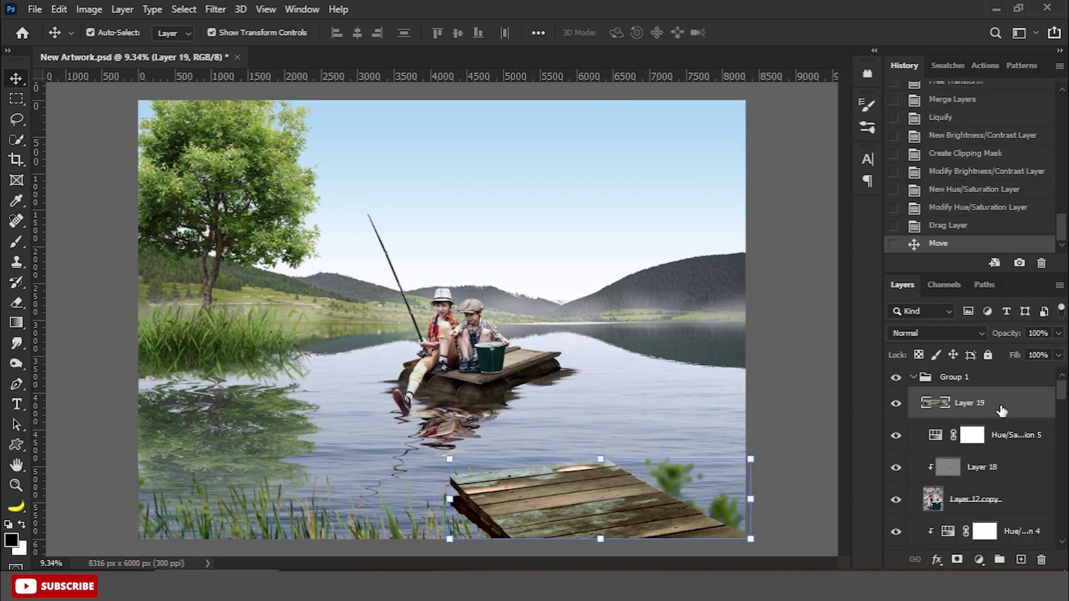
Step: Move the dock layer lower in the stack and bring the dog image into the composite
mouse_move(1000, 411)
mouse_down()
mouse_move(979, 523)
mouse_move(957, 426)
mouse_up()
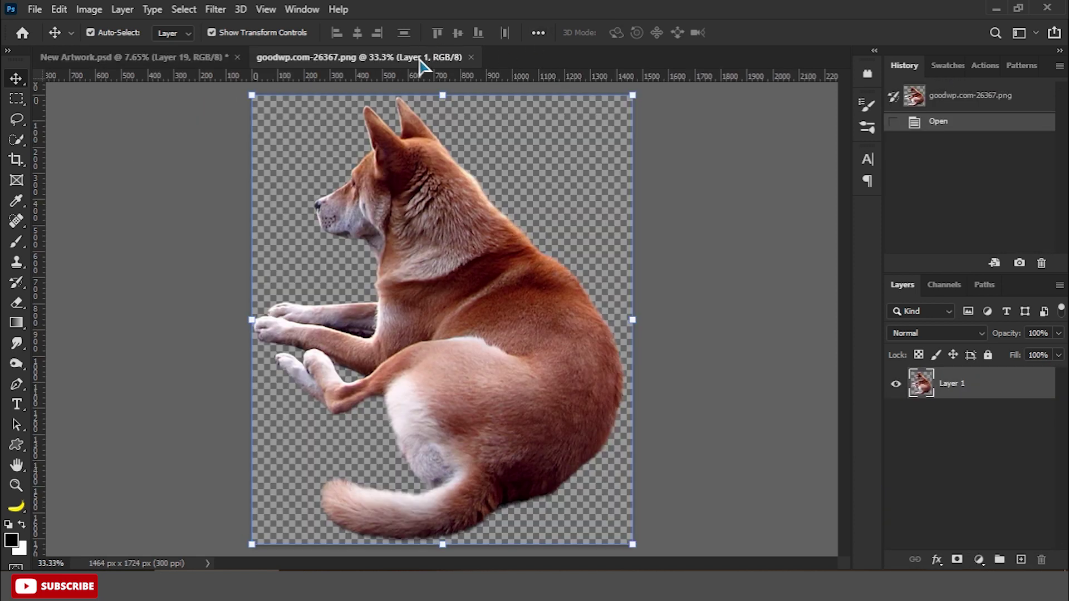
drag(421, 58, 200, 192)
mouse_move(338, 402)
mouse_down()
mouse_move(520, 448)
mouse_move(556, 445)
mouse_up()
click(407, 190)
Step: Resize the dog with Free Transform and position it on the dock at lower right
key(ctrl+t)
drag(599, 396, 615, 377)
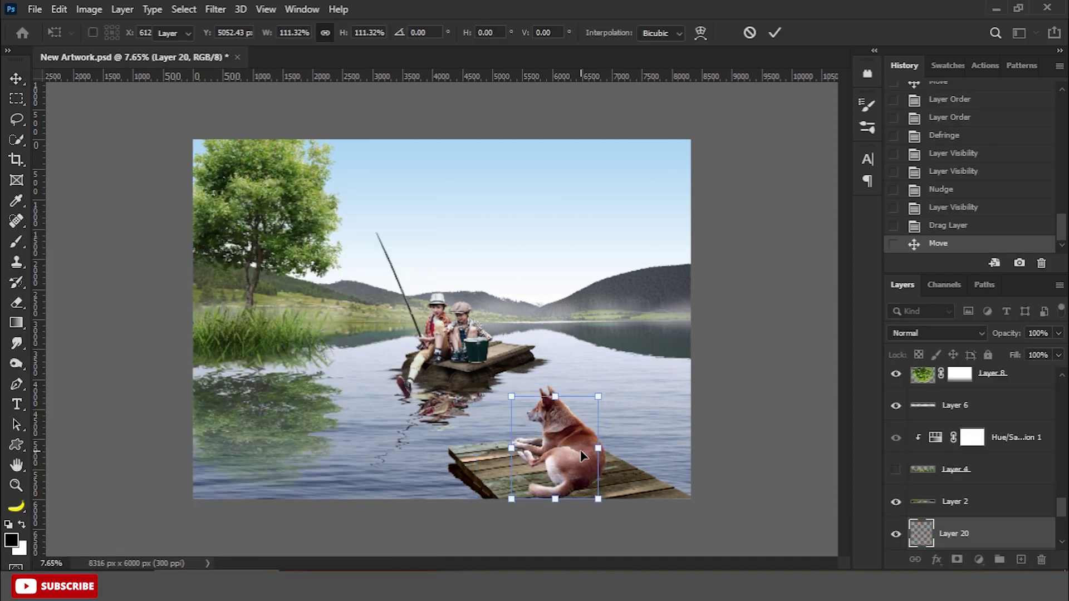
key(Return)
key(ctrl+plus)
scroll(587, 463, up, 1)
drag(503, 352, 491, 340)
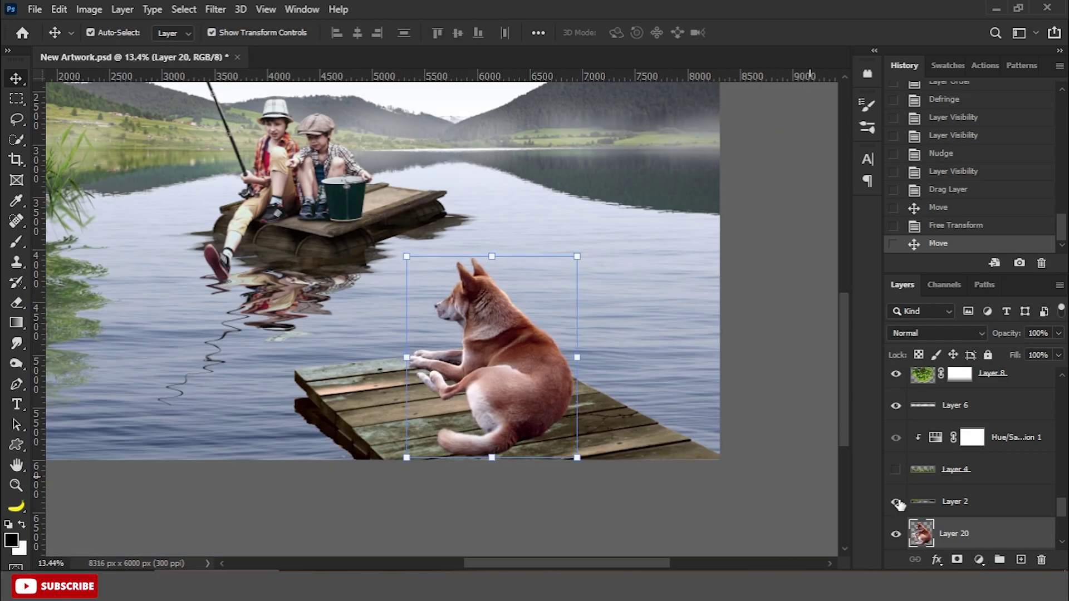
Step: Clip a Hue/Saturation layer to the dog with Saturation -13
click(978, 559)
click(979, 407)
click(768, 385)
drag(769, 257, 749, 264)
Step: Clip a Levels adjustment to the dog with output levels 2 to 221
click(880, 106)
key(alt+bracketleft)
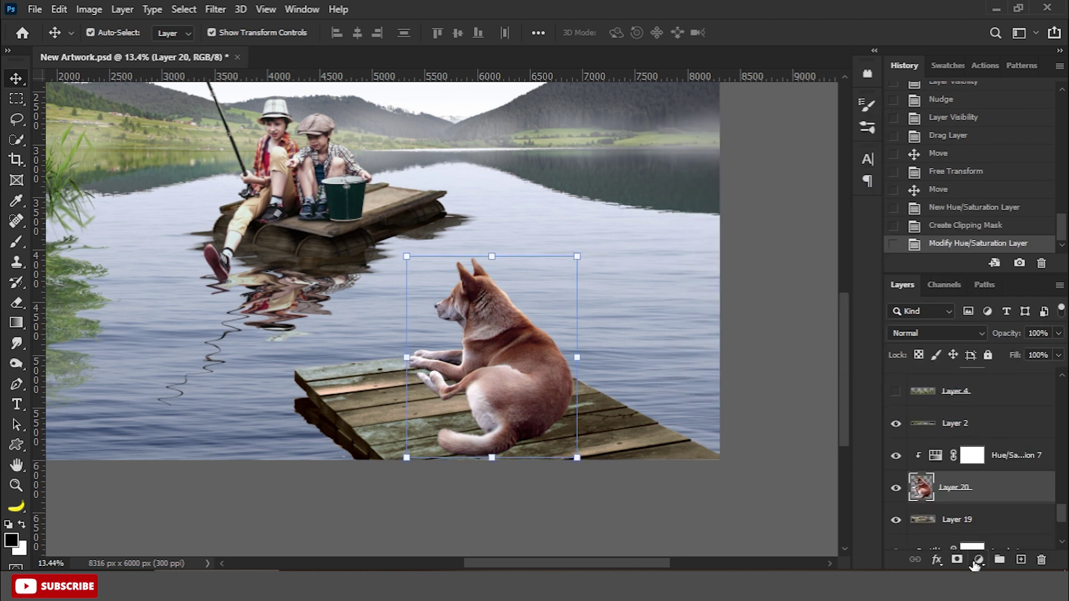
click(977, 559)
click(963, 346)
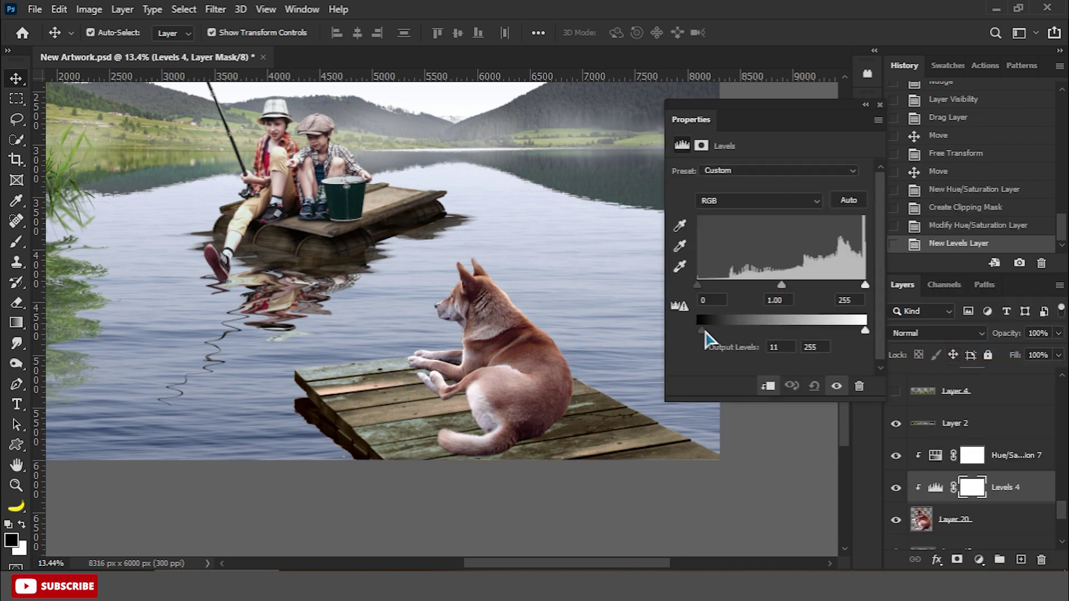
drag(697, 330, 706, 330)
drag(864, 331, 846, 331)
drag(705, 330, 699, 331)
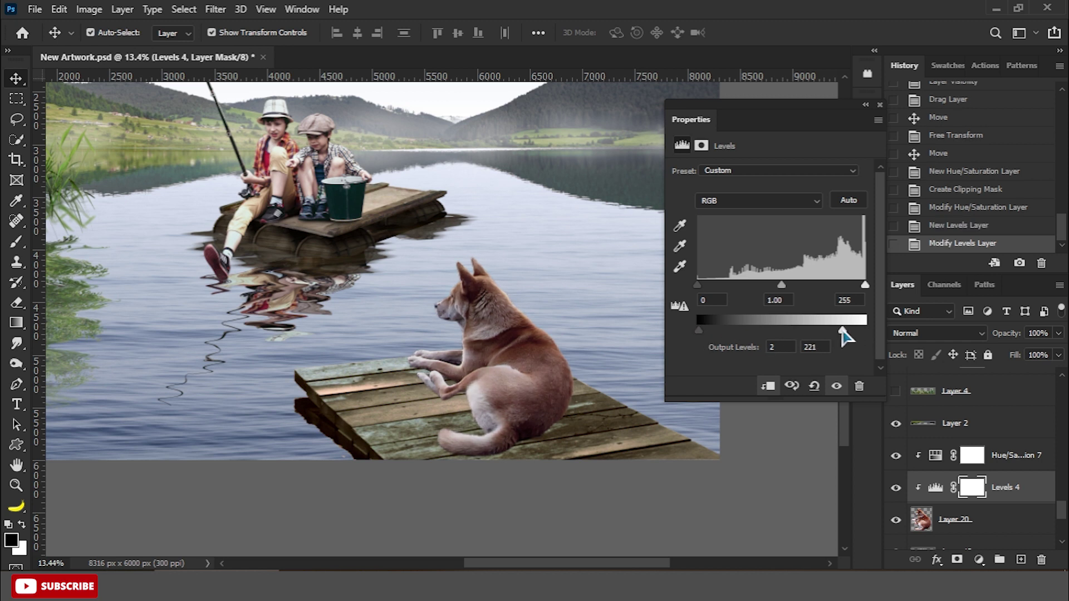
drag(846, 330, 830, 331)
click(879, 105)
Step: Create a new empty shading layer above the dock, clipped to it
click(809, 202)
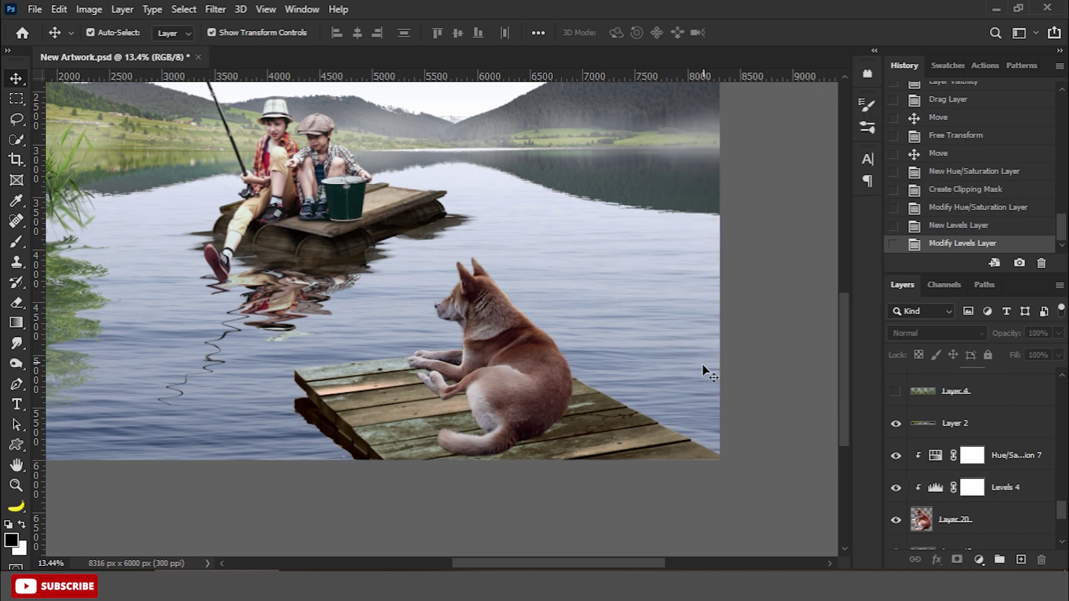
scroll(704, 367, down, 2)
scroll(508, 343, up, 4)
click(507, 342)
scroll(974, 473, down, 3)
click(955, 453)
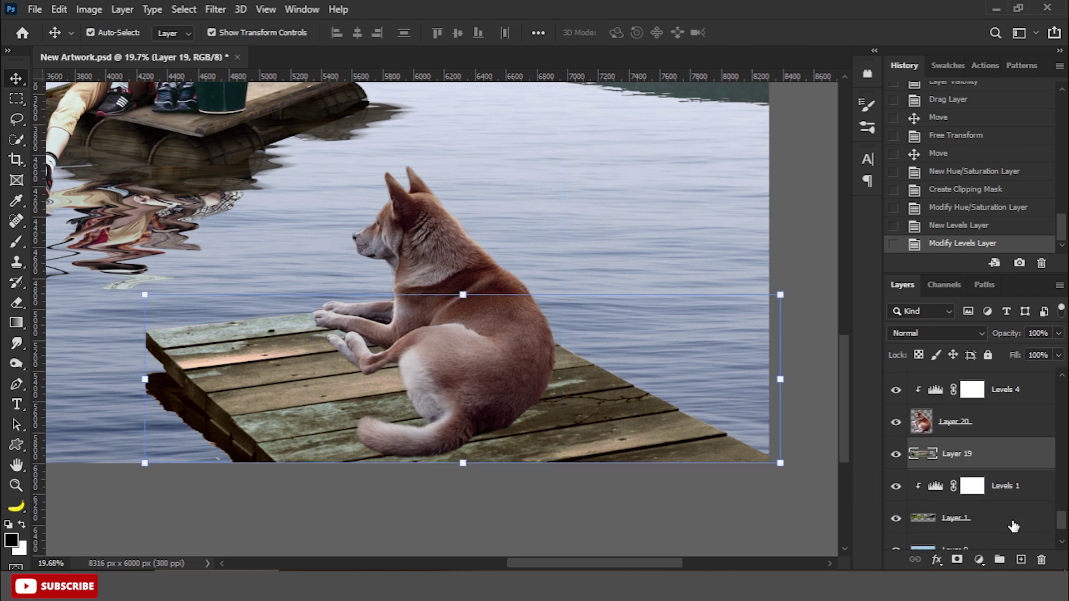
click(1021, 559)
right_click(961, 454)
click(823, 301)
Step: Choose a soft round brush from the Rangga 2017 brush set
key(b)
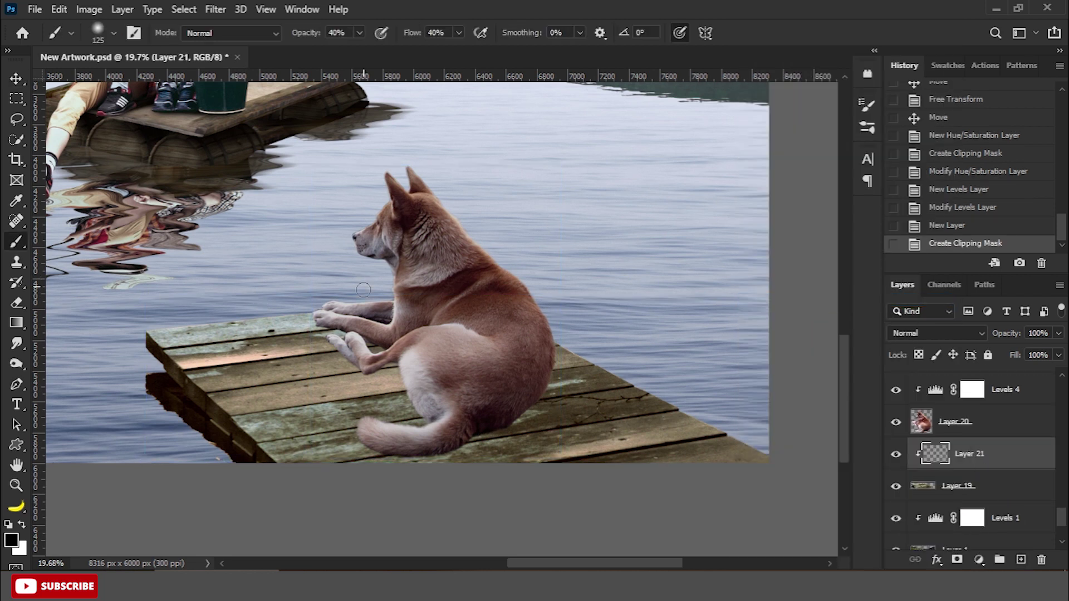
scroll(394, 413, up, 2)
right_click(414, 353)
click(451, 356)
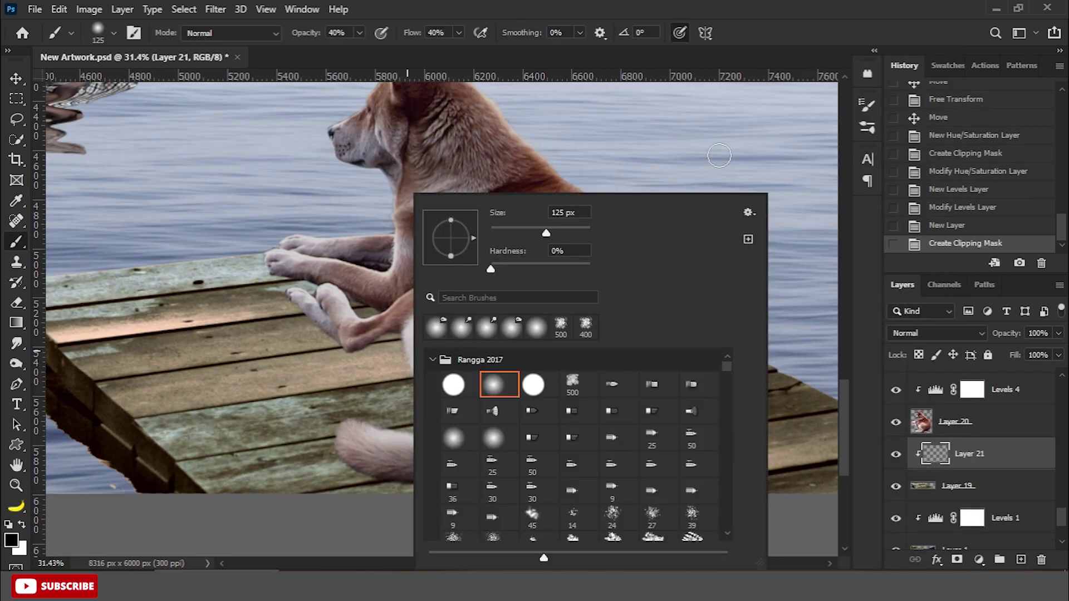
click(719, 156)
Step: Paint soft shading over the dog's leg, haunch and front paws
drag(382, 334, 412, 373)
drag(423, 378, 445, 397)
drag(518, 445, 485, 423)
key(bracketleft)
key(bracketleft)
key(bracketleft)
drag(304, 267, 400, 330)
scroll(290, 262, up, 2)
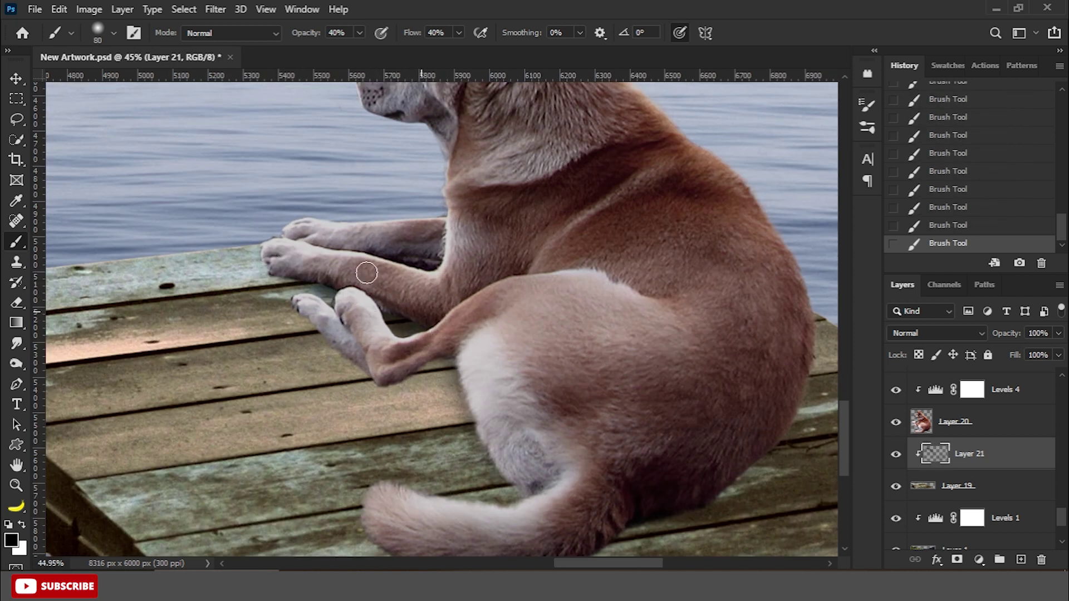
Step: Enlarge the brush to 200 and deepen the shadow along the dog's rear and tail
key(bracketright)
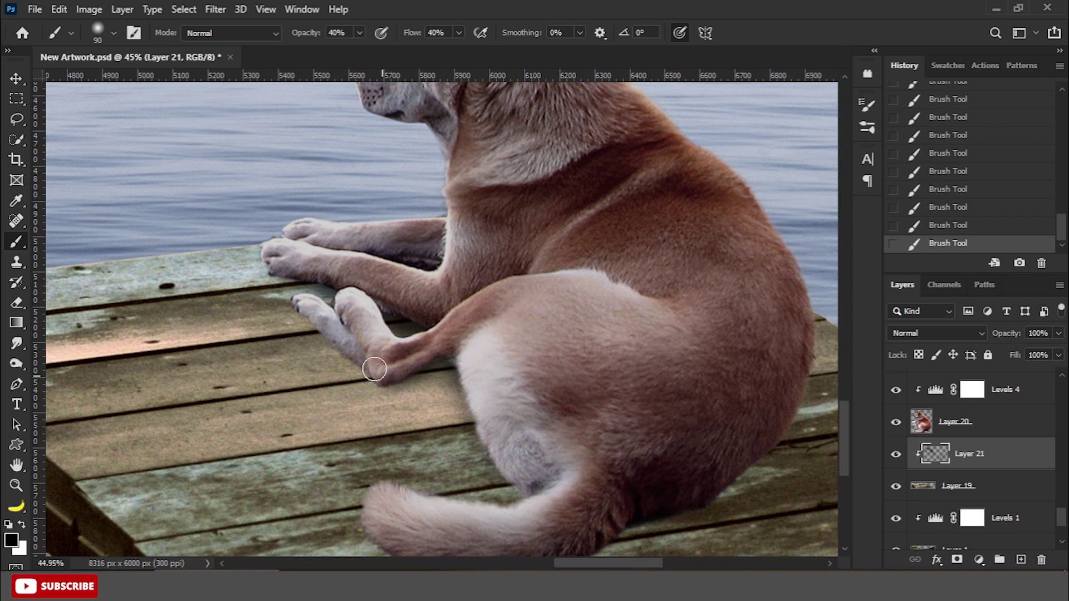
key(bracketright)
key(bracketright)
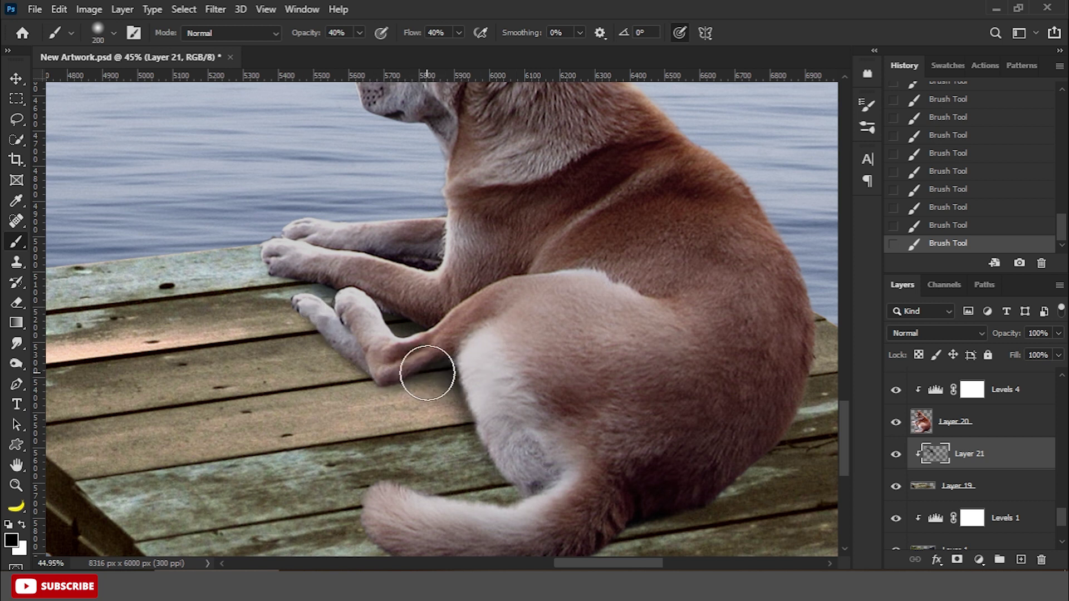
scroll(432, 368, down, 3)
key(bracketright)
drag(632, 461, 560, 494)
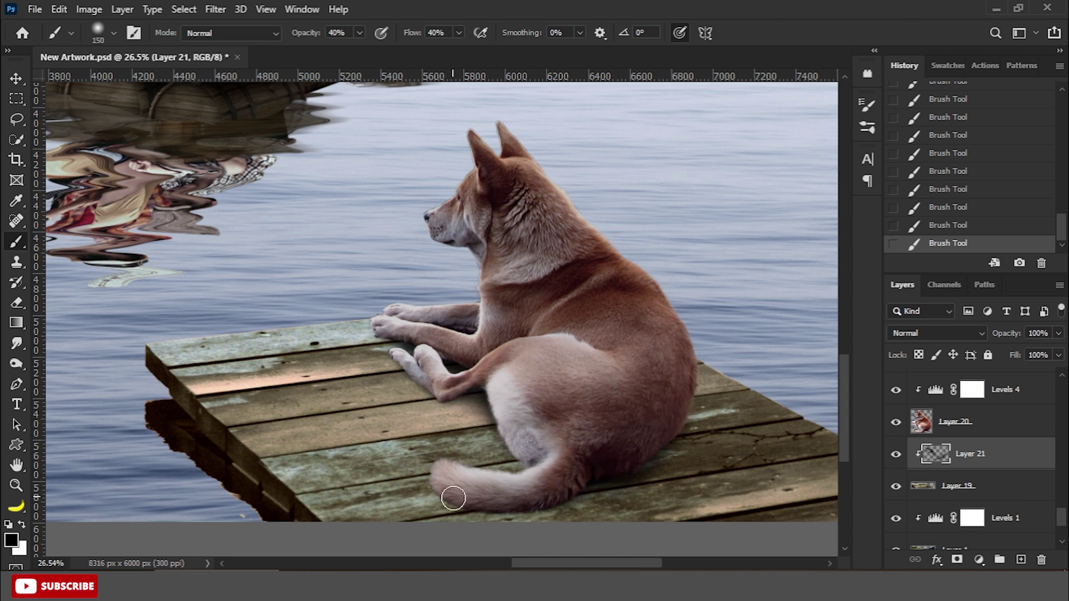
drag(453, 498, 448, 494)
drag(553, 502, 585, 488)
key(bracketright)
key(bracketright)
key(bracketright)
key(bracketright)
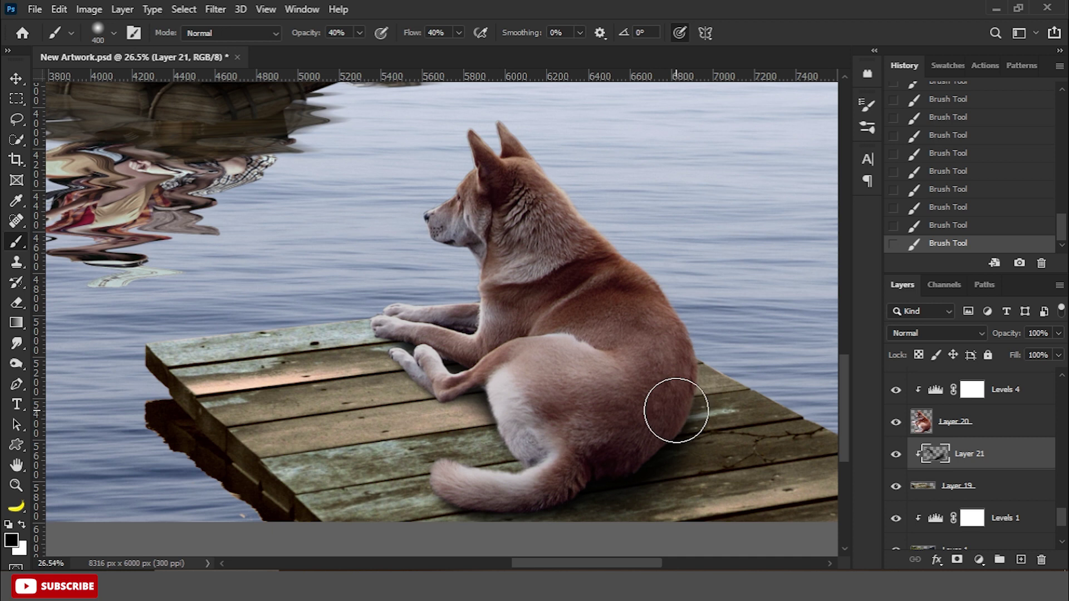
scroll(675, 410, down, 3)
key(bracketright)
key(bracketright)
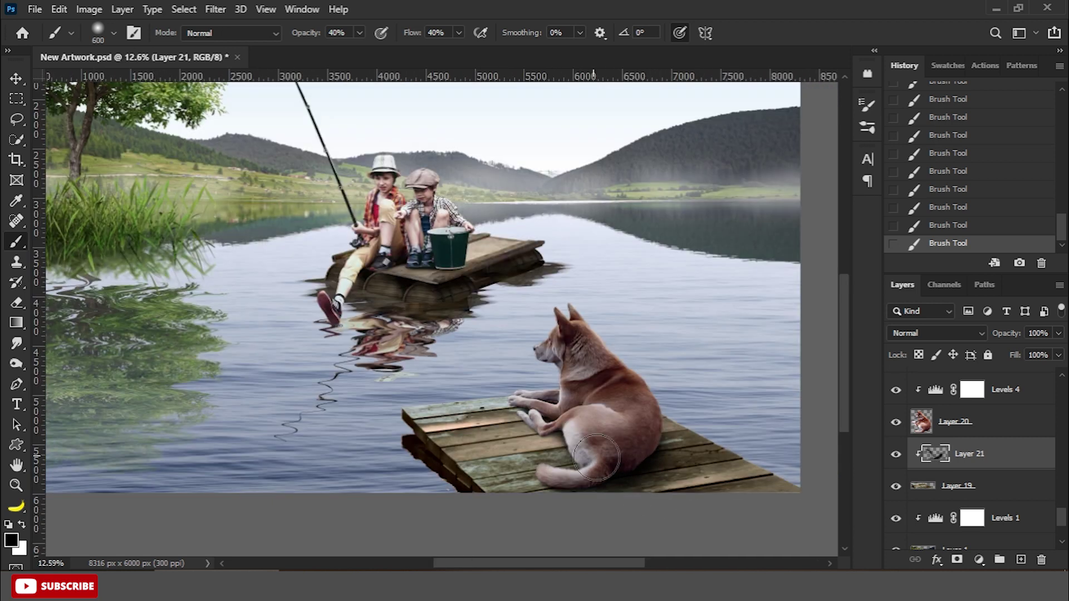
scroll(596, 457, down, 2)
Step: Darken the dock and add contrast with a Brightness/Contrast adjustment layer
click(895, 454)
click(895, 454)
click(971, 485)
click(978, 559)
click(964, 334)
drag(769, 211, 750, 215)
drag(769, 245, 787, 245)
click(865, 104)
Step: Show the Layer 4 grass and enlarge it over the dock foreground
scroll(742, 244, down, 1)
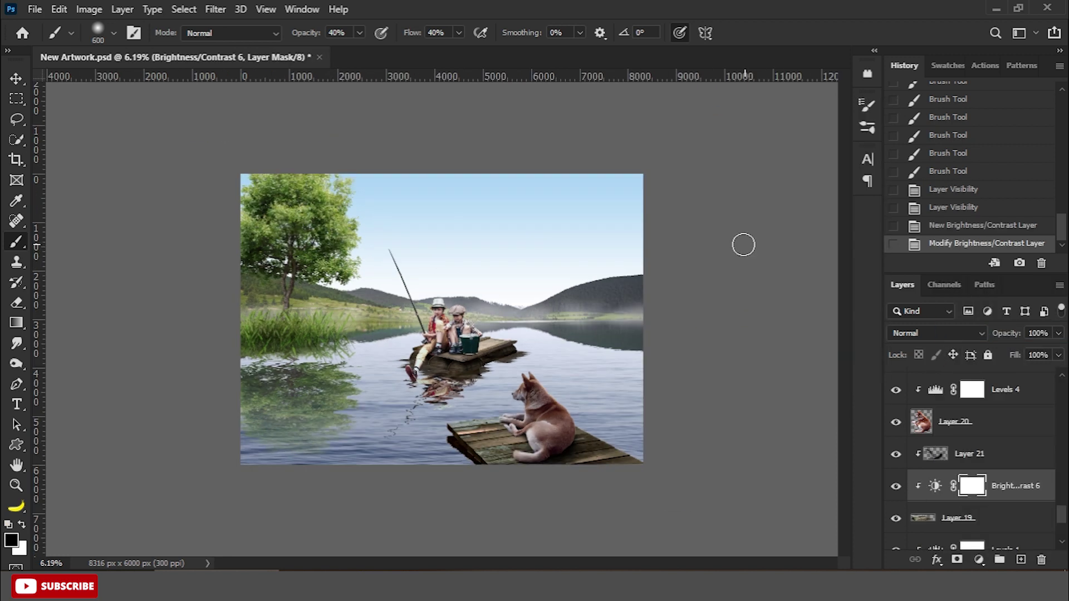
key(v)
scroll(946, 446, up, 1)
scroll(947, 445, up, 2)
click(896, 390)
scroll(763, 396, up, 1)
scroll(763, 395, down, 2)
click(635, 440)
mouse_move(640, 434)
mouse_down()
mouse_move(694, 435)
mouse_move(629, 429)
mouse_move(650, 418)
mouse_up()
key(Return)
Step: Darken the grass to brightness -32 with a Brightness/Contrast layer
click(978, 560)
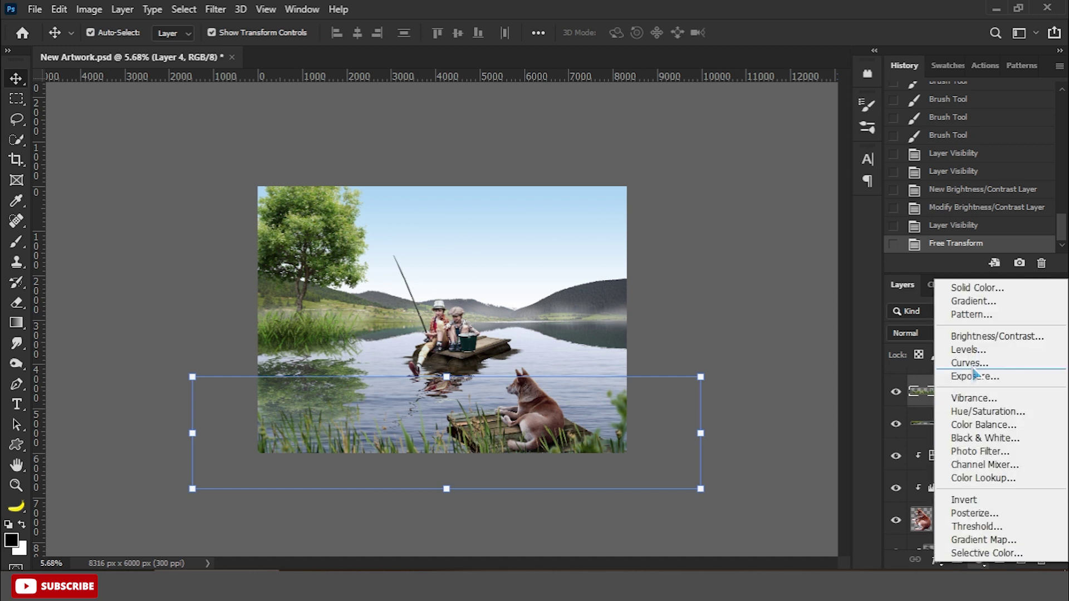
click(963, 339)
drag(756, 216, 749, 216)
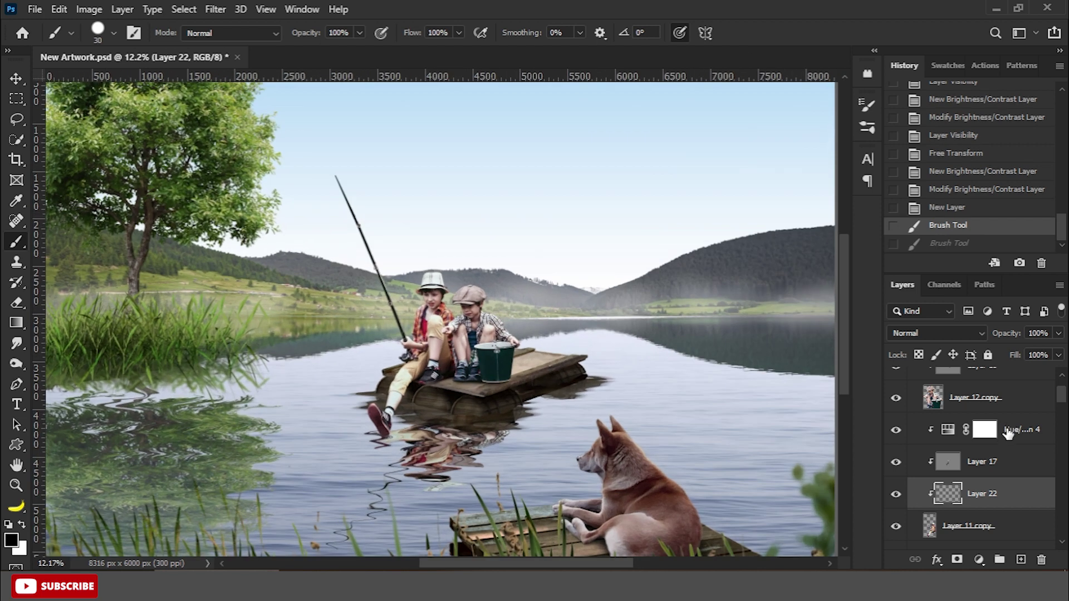
Step: Add empty Layer 23 above Hue/Saturation 4, undoing two test sky strokes
click(1008, 433)
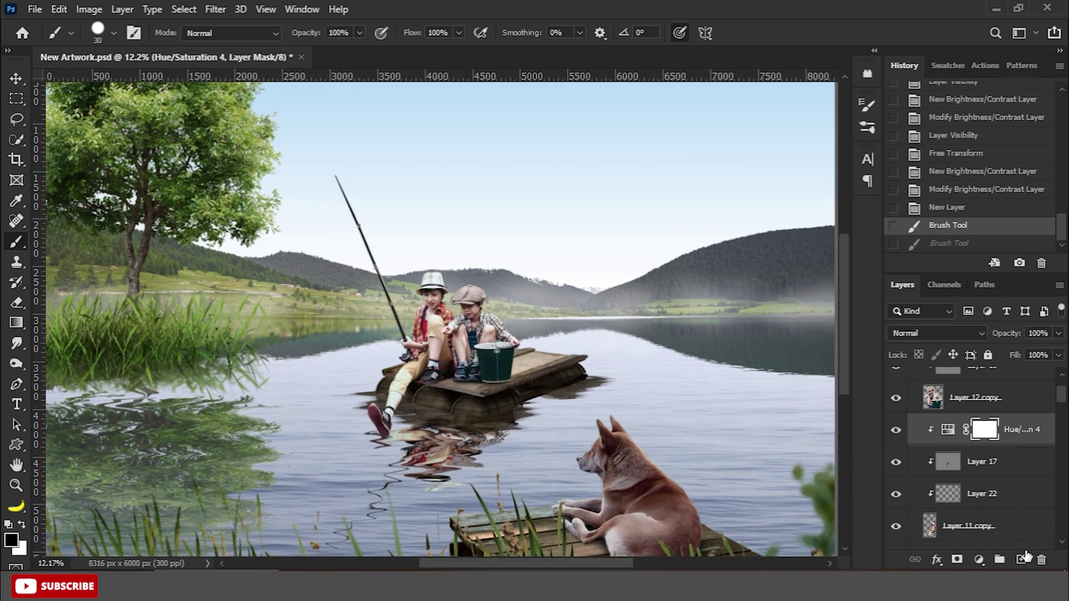
click(1020, 559)
drag(579, 232, 650, 219)
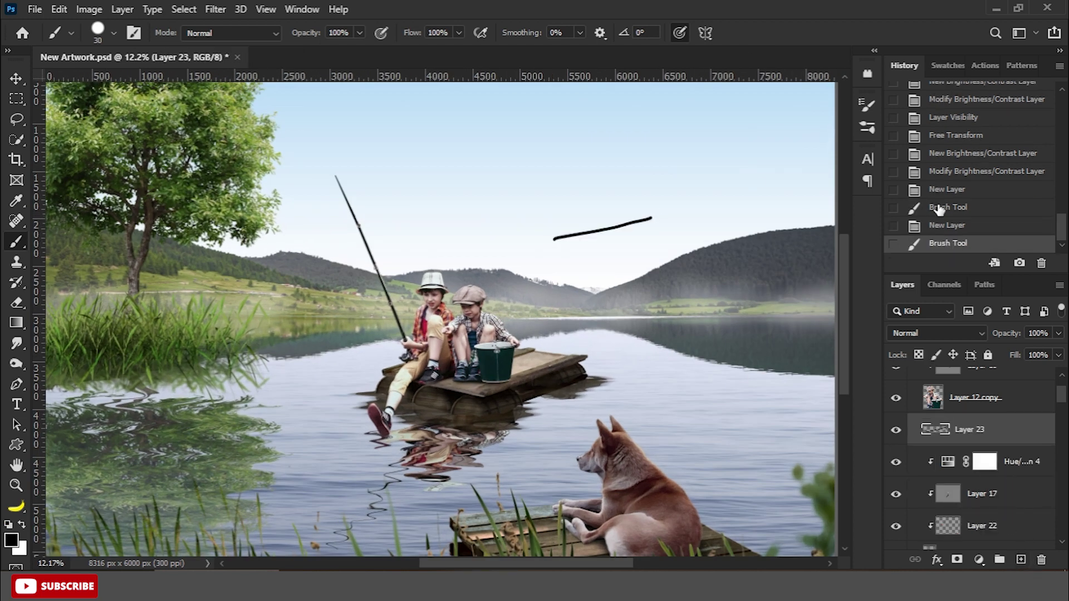
key(ctrl+z)
key(ctrl+z)
mouse_move(583, 238)
mouse_down()
mouse_move(629, 164)
mouse_move(676, 168)
mouse_up()
key(ctrl+z)
key(ctrl+z)
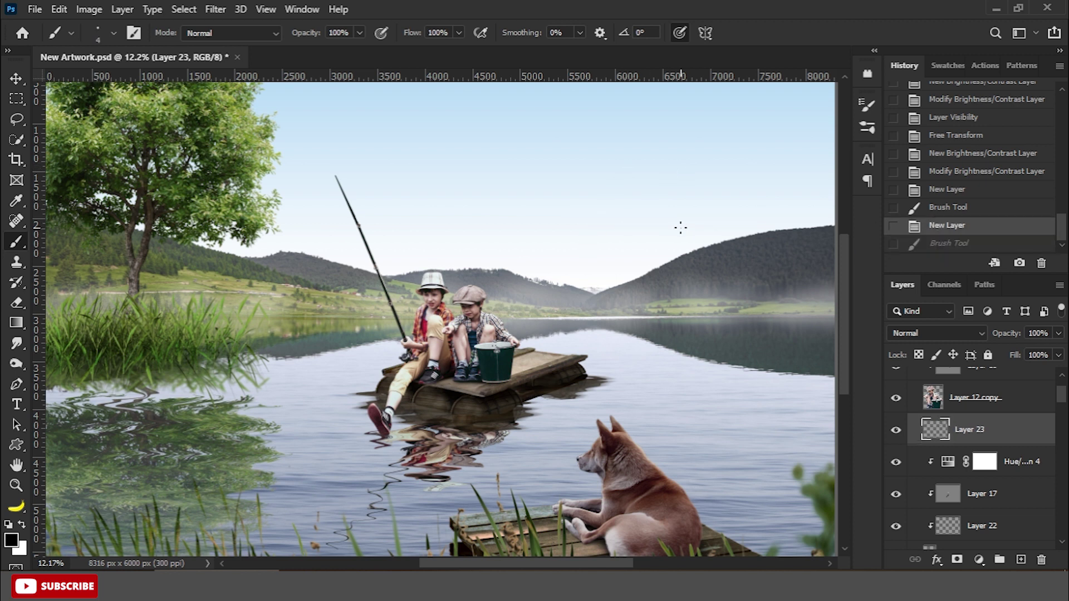
Step: Start a Pen work path curving from the fishing rod's tip
key(p)
scroll(361, 177, up, 3)
drag(368, 176, 457, 198)
scroll(444, 209, up, 1)
scroll(444, 210, up, 1)
click(444, 210)
key(ctrl+0)
scroll(336, 397, down, 3)
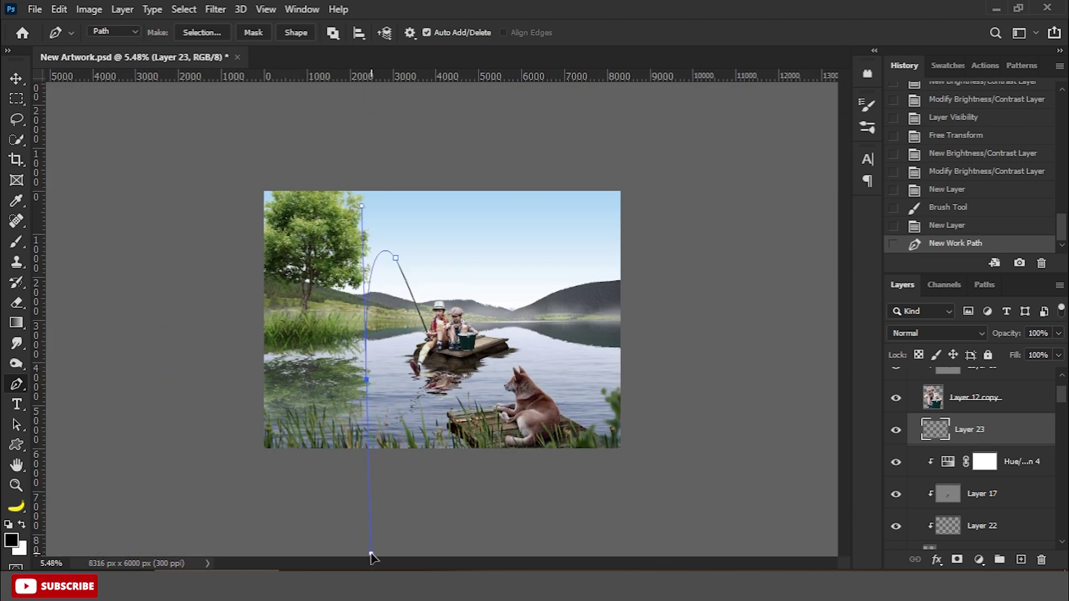
Step: Extend the fishing-line path down to the water and stroke it with the brush
drag(371, 557, 371, 557)
key(ctrl+z)
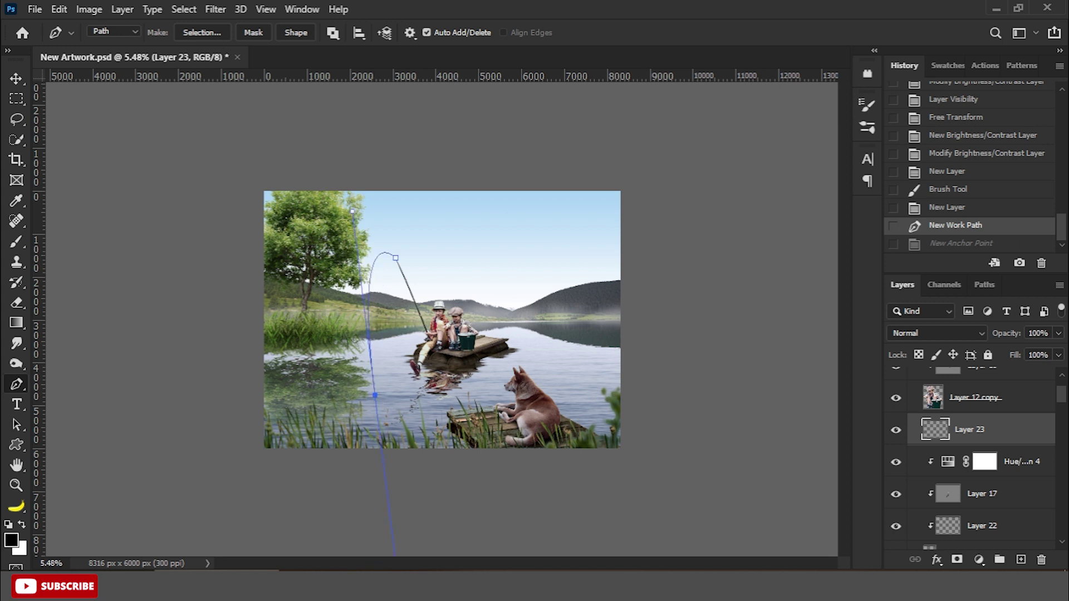
click(375, 396)
scroll(381, 399, up, 1)
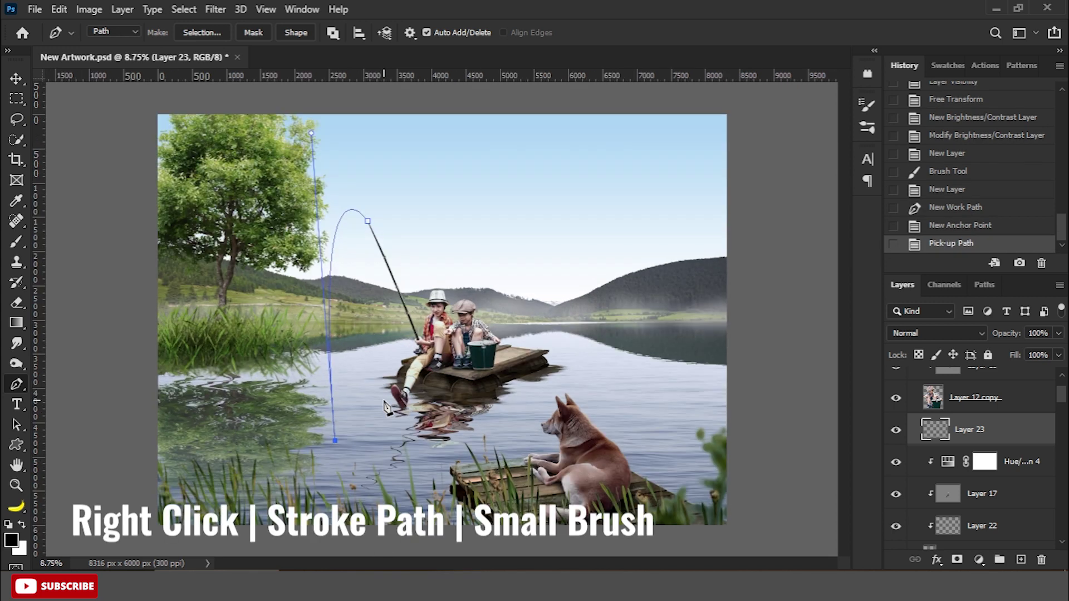
scroll(381, 398, up, 1)
right_click(313, 303)
click(356, 327)
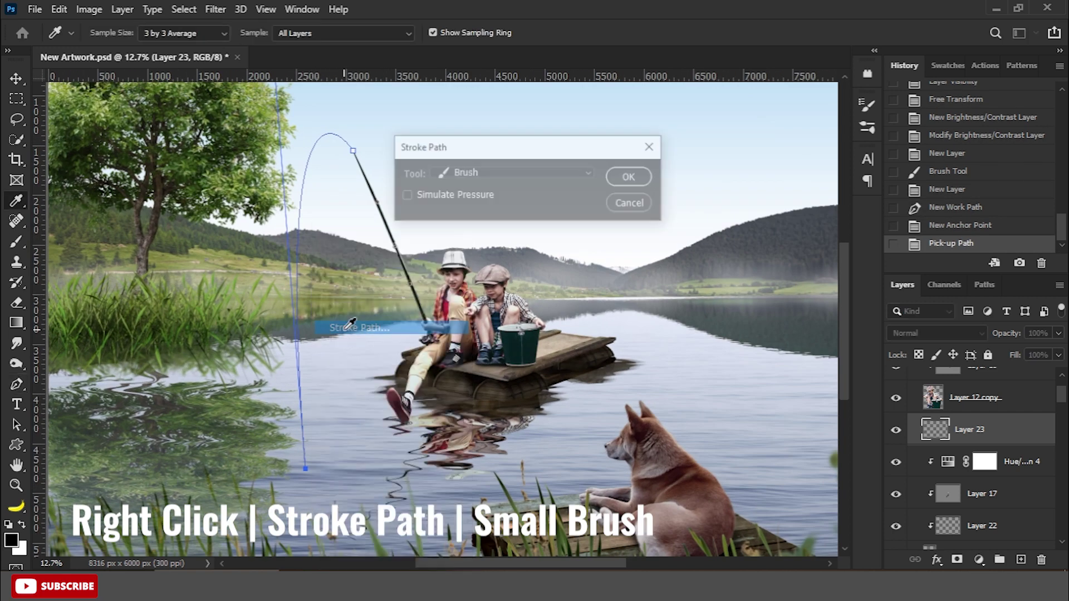
click(631, 178)
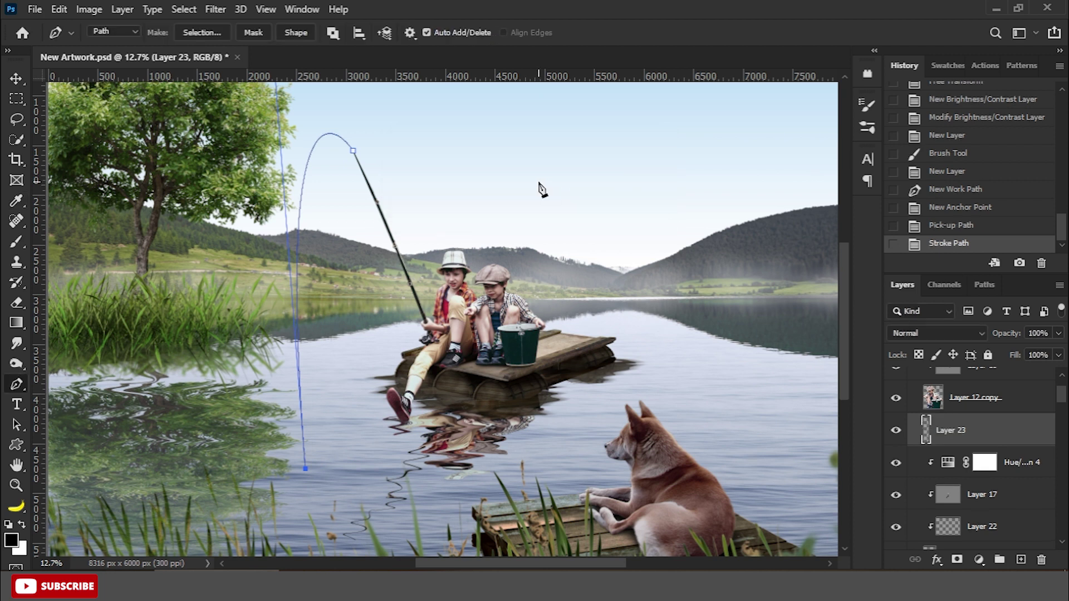
Step: Delete the work path, keeping the stroked line, and select Hue/Saturation 5 in Group 1
key(Delete)
key(Delete)
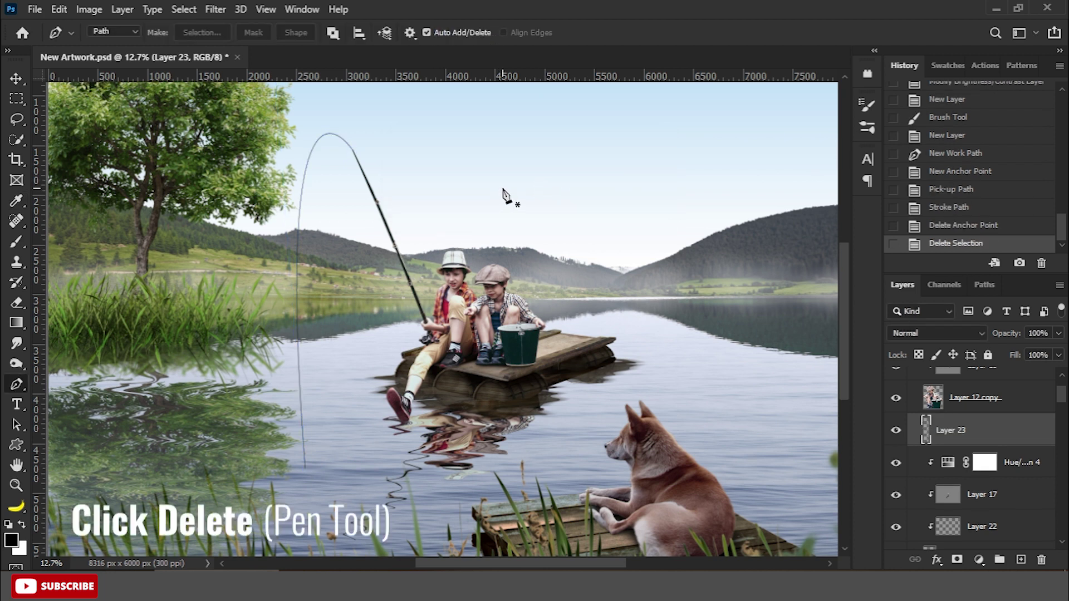
click(16, 78)
key(ctrl+0)
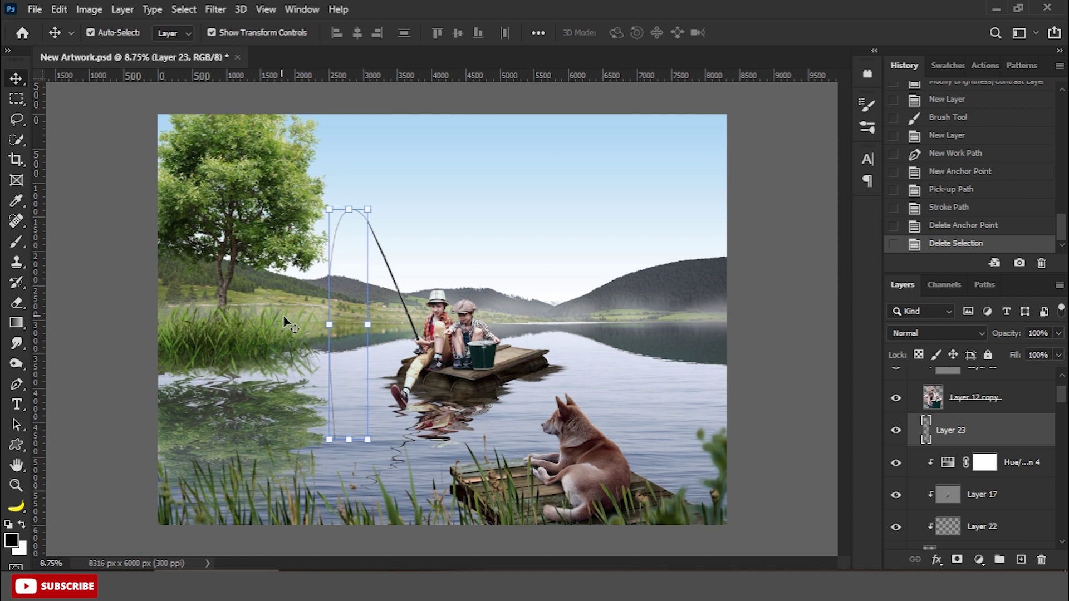
key(b)
scroll(1050, 406, up, 2)
click(1022, 406)
Step: On a new layer, stamp the 509 Splish Splash brush where the line meets the water
click(1020, 559)
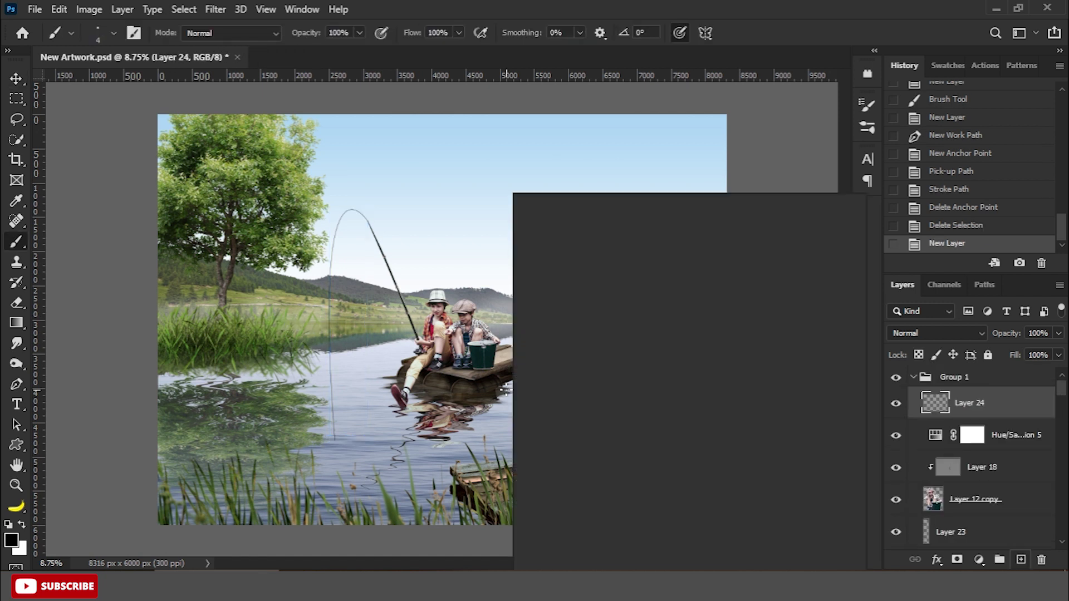
scroll(673, 446, down, 5)
scroll(674, 446, down, 5)
scroll(817, 526, down, 10)
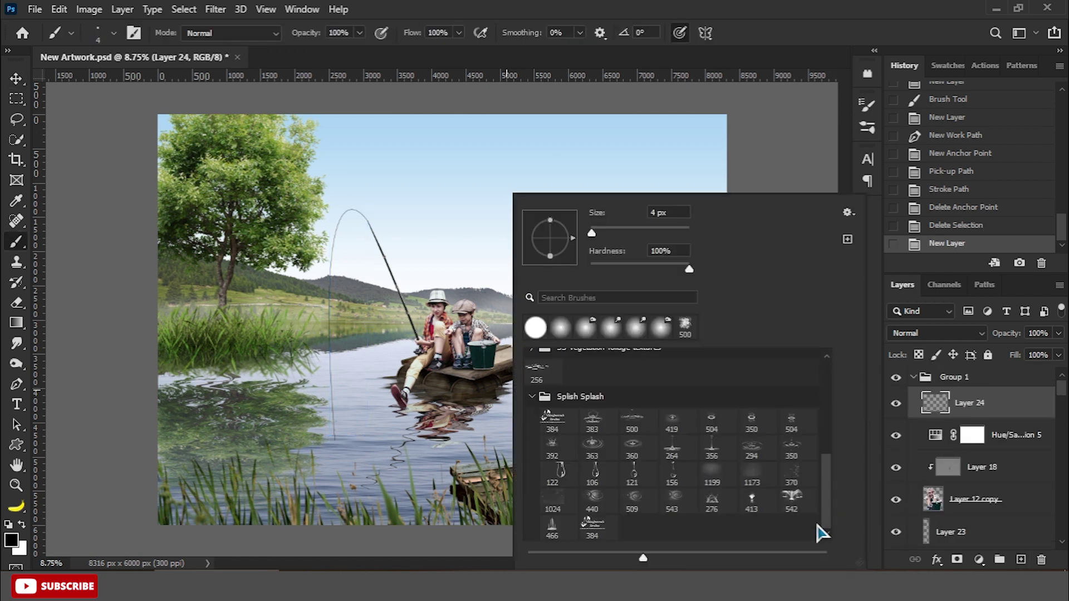
click(632, 497)
key(Return)
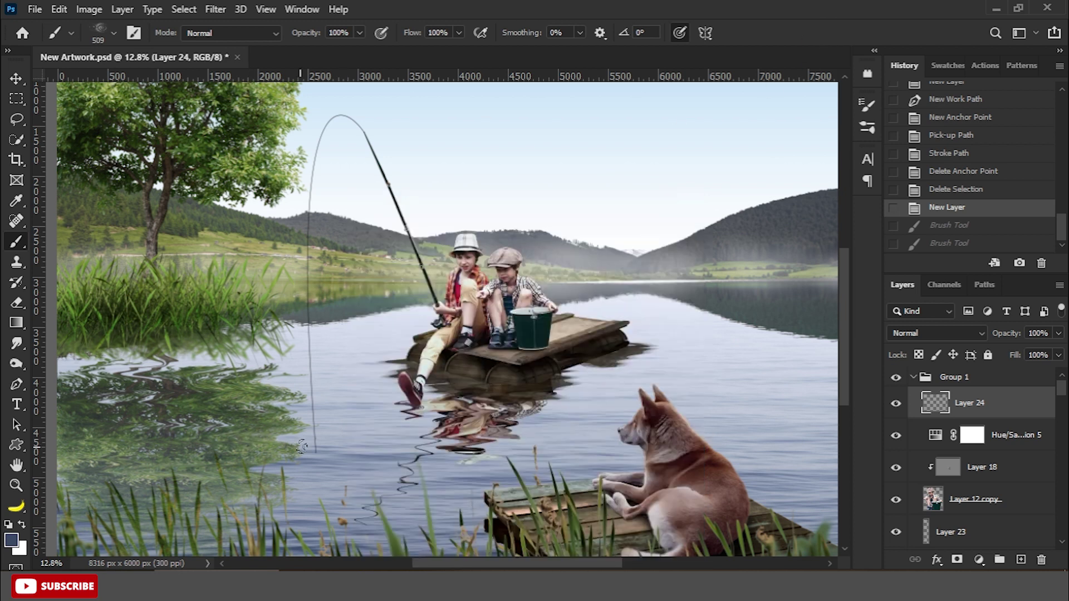
click(328, 453)
click(327, 454)
Step: Squash the ripple flat and widen it into an ellipse on the water surface
key(v)
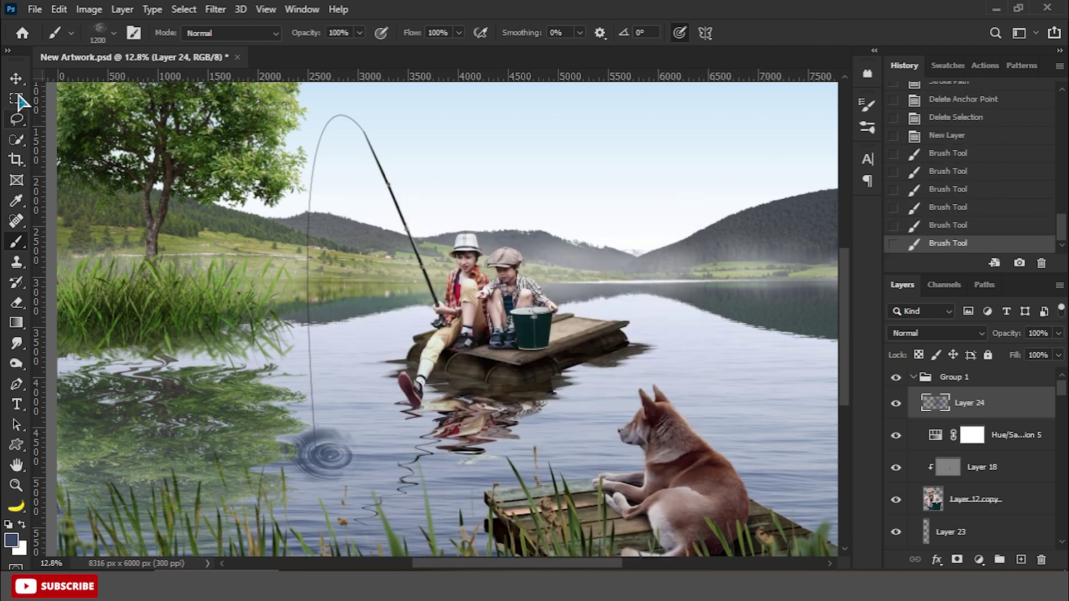
drag(304, 419, 304, 438)
mouse_move(390, 456)
mouse_down()
mouse_move(352, 461)
mouse_move(394, 423)
mouse_up()
key(Return)
key(ctrl+minus)
key(ctrl+minus)
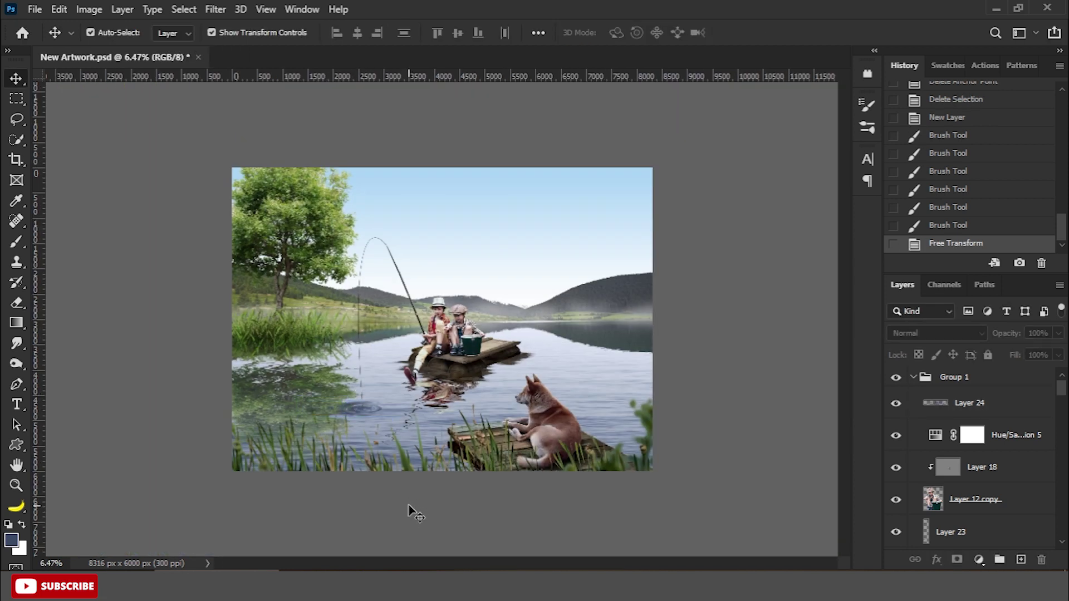
key(ctrl+0)
scroll(399, 477, up, 1)
scroll(407, 454, up, 1)
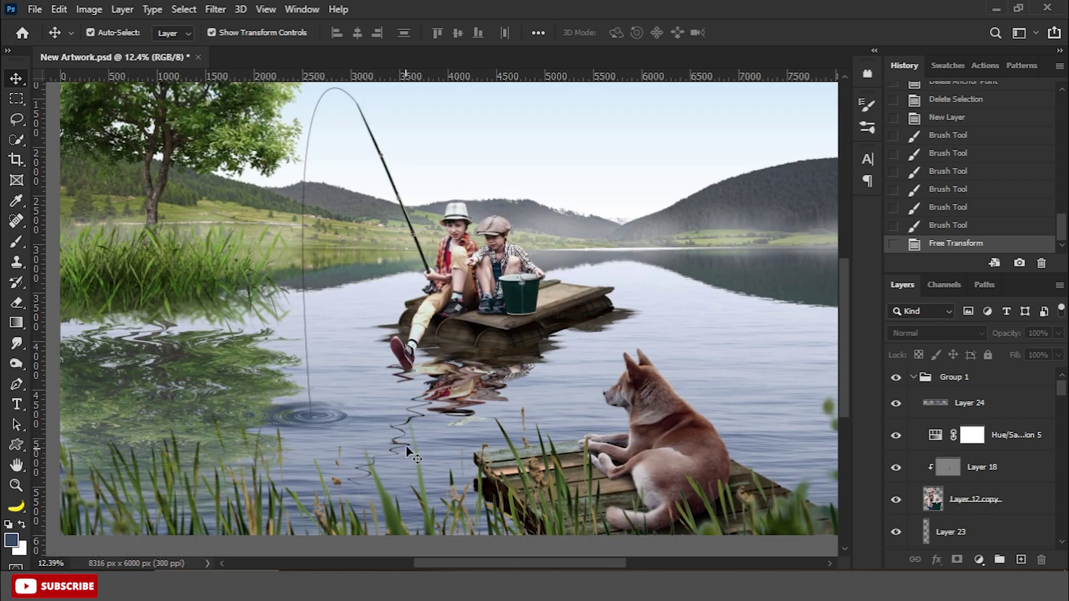
scroll(961, 457, down, 2)
Step: Pen-trace the boy's dangling leg and copy it onto its own layer, Layer 25
scroll(961, 456, down, 2)
click(975, 457)
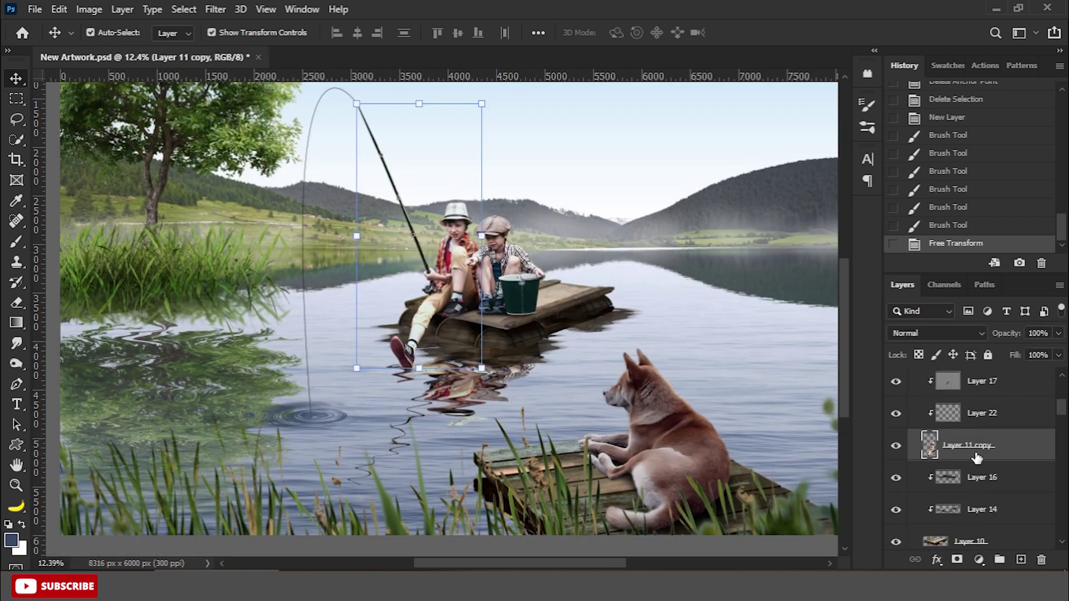
key(ctrl+j)
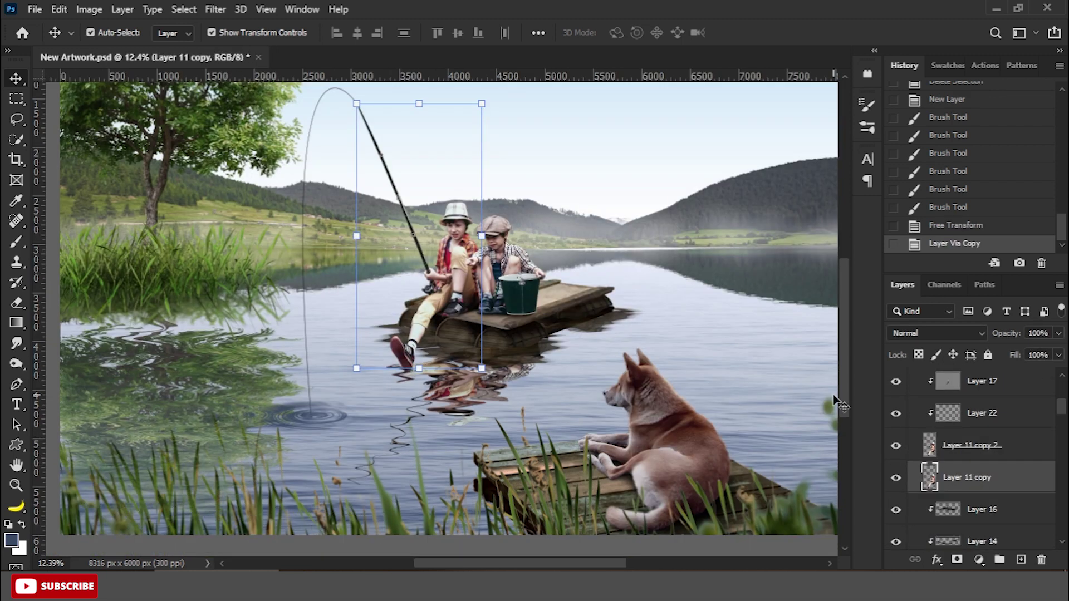
scroll(429, 357, up, 5)
key(p)
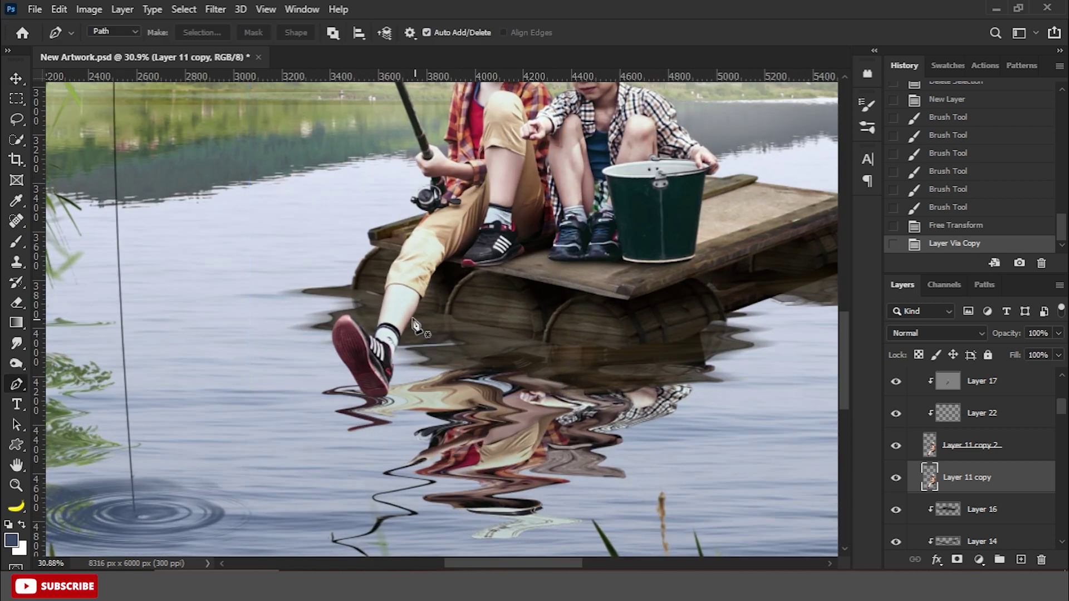
click(379, 266)
click(296, 310)
click(452, 298)
click(378, 266)
right_click(383, 222)
click(419, 288)
key(Return)
key(ctrl+j)
key(Delete)
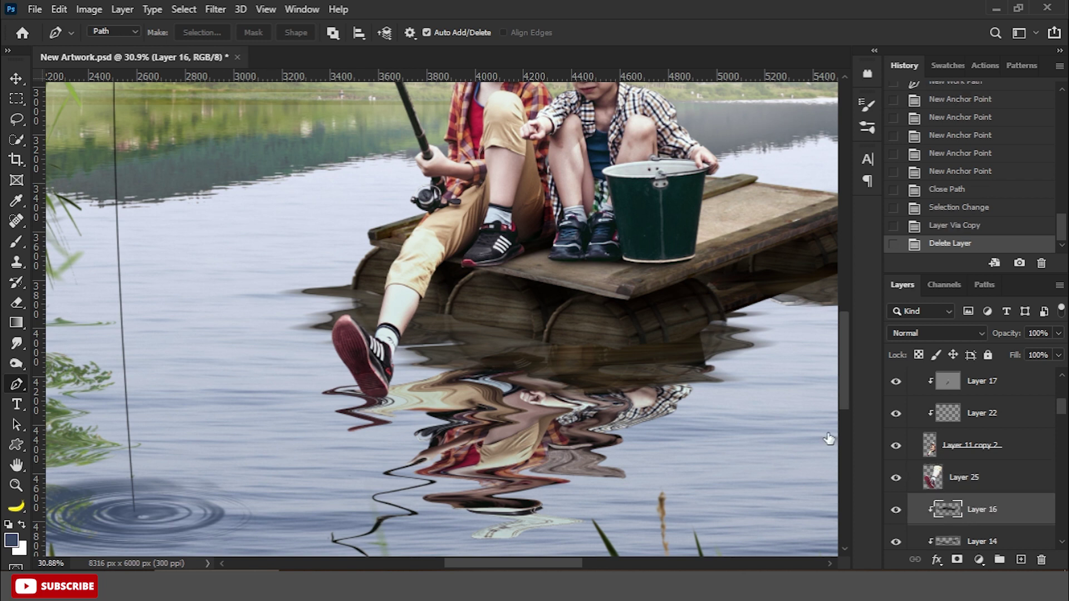
Step: Flip the copied leg downward and distort it into a reflection beneath the foot
key(v)
click(367, 295)
key(ctrl+t)
mouse_move(382, 263)
mouse_down()
mouse_move(382, 515)
mouse_move(486, 461)
mouse_up()
right_click(385, 191)
click(452, 268)
drag(331, 515, 372, 469)
drag(433, 398, 432, 386)
drag(463, 427, 466, 406)
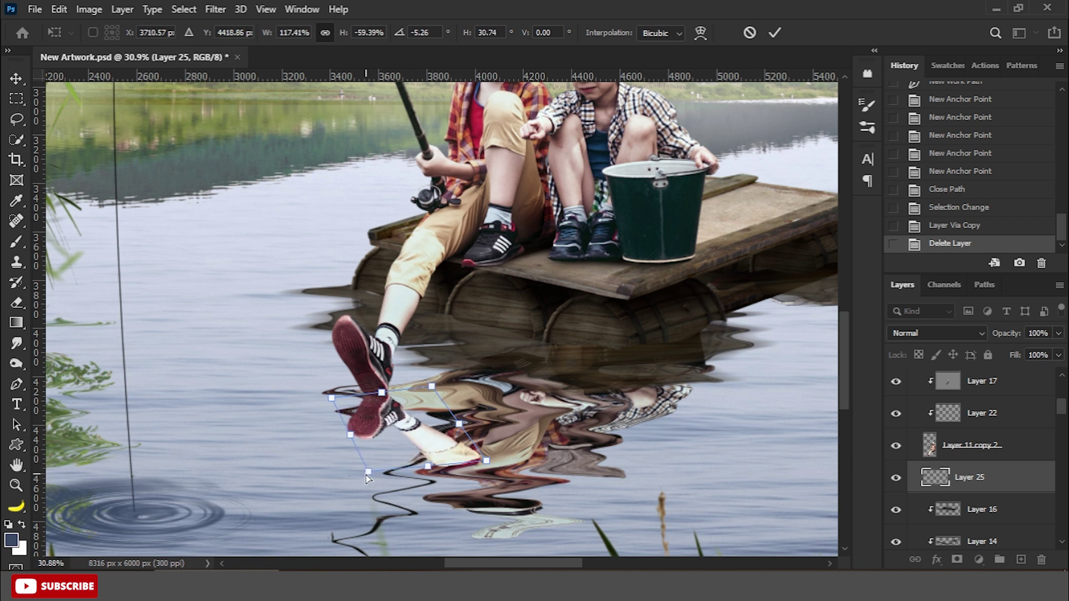
key(Return)
Step: Nudge the reflected leg and warp it with Liquify for a wavy look
scroll(440, 317, down, 1)
key(Up)
click(215, 10)
click(267, 156)
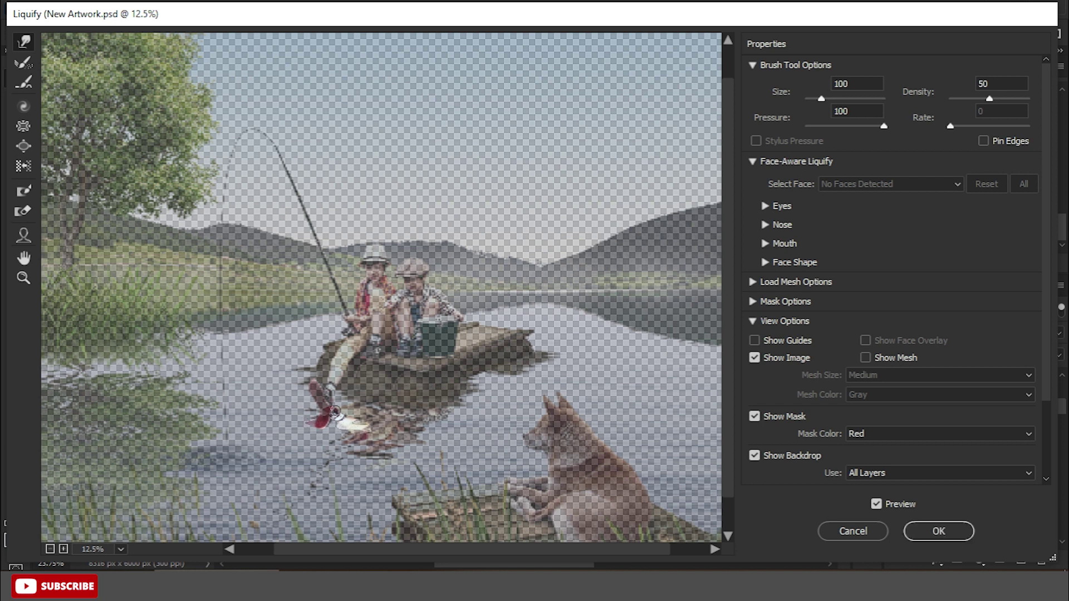
scroll(334, 412, up, 1)
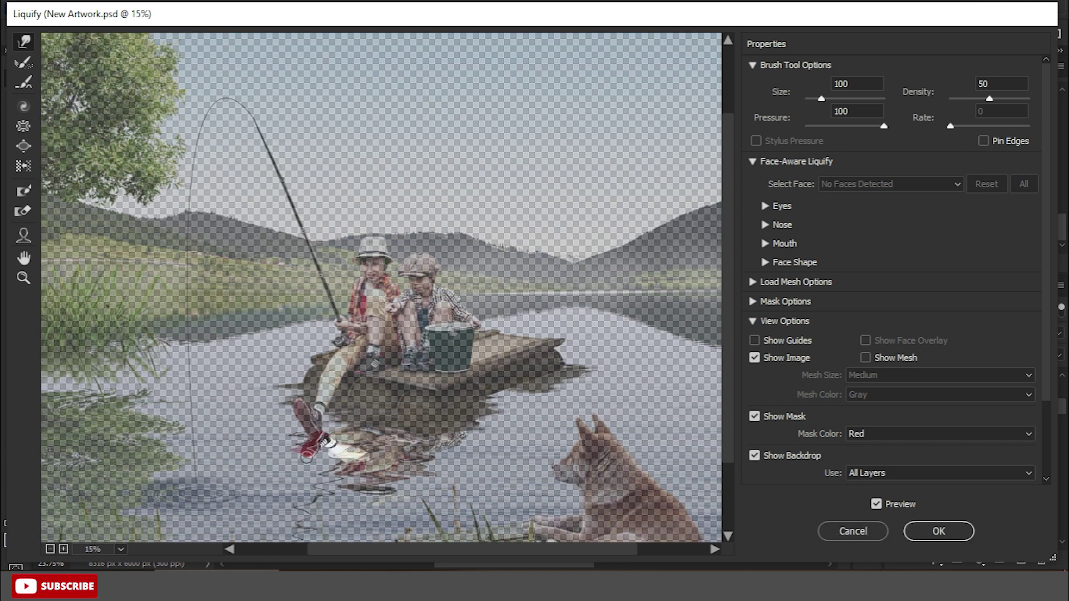
click(937, 530)
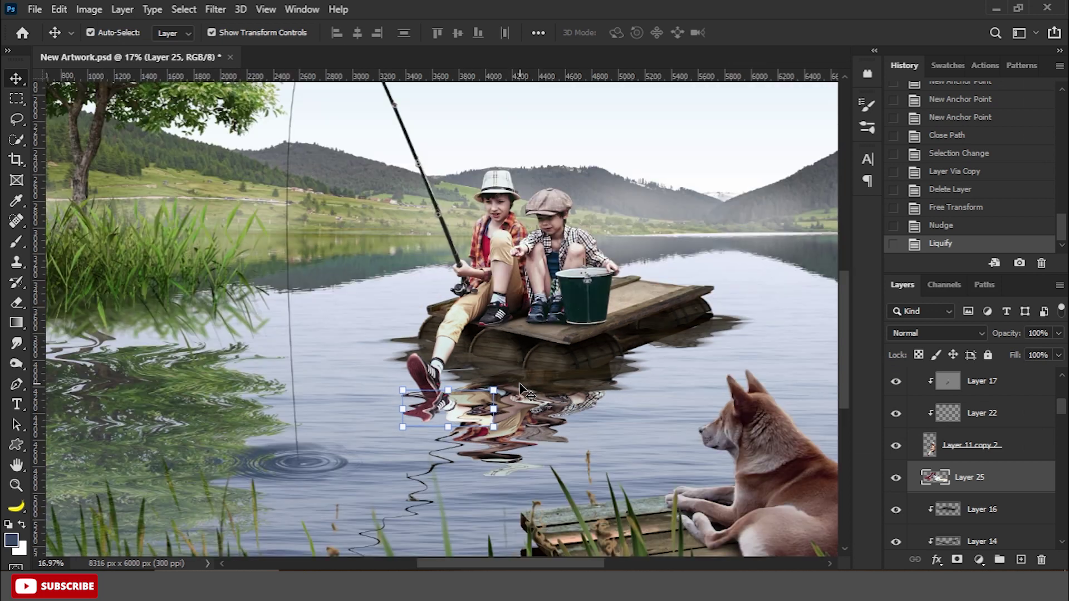
Step: Duplicate ripple Layer 24, enlarge and mirror it, and place it under the boy's foot
scroll(519, 384, down, 2)
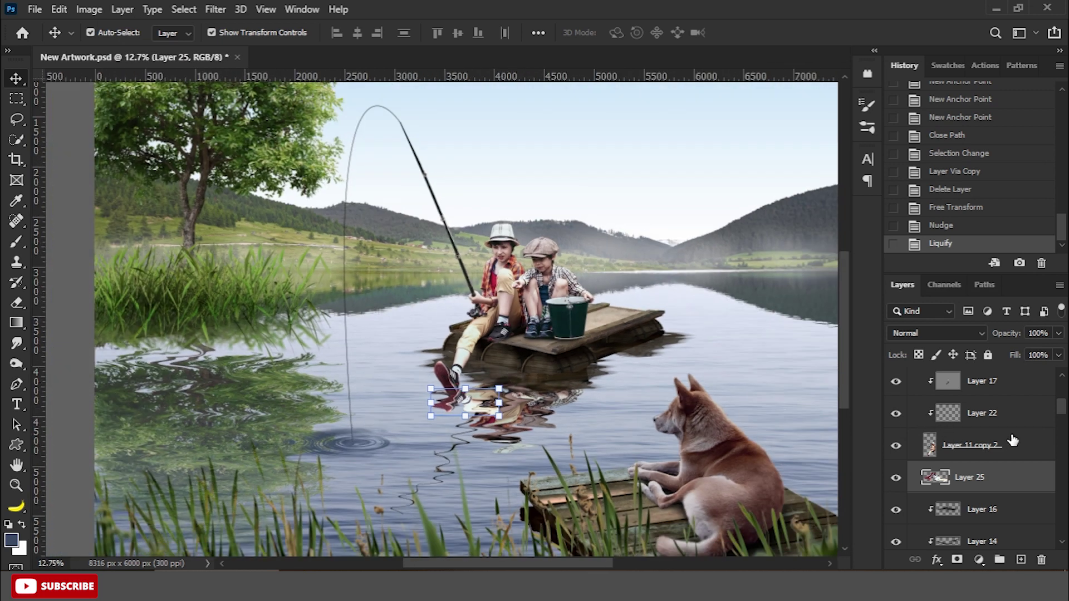
click(1004, 410)
key(ctrl+j)
mouse_move(407, 426)
mouse_down()
mouse_move(448, 419)
mouse_move(396, 428)
mouse_move(486, 401)
mouse_up()
right_click(486, 401)
click(553, 366)
drag(419, 410, 482, 410)
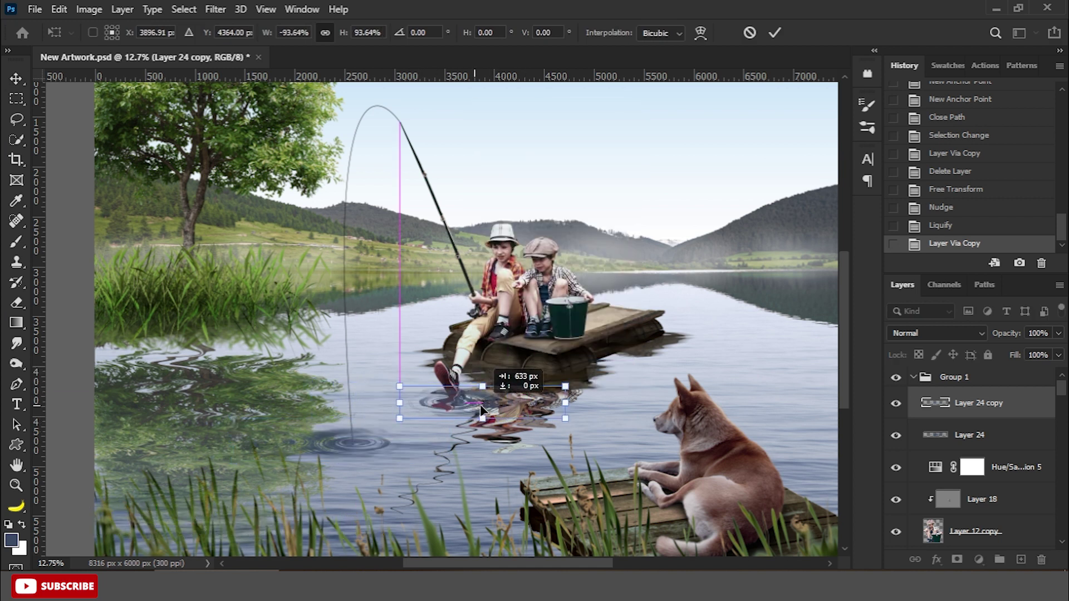
scroll(483, 410, down, 2)
key(Return)
key(Up)
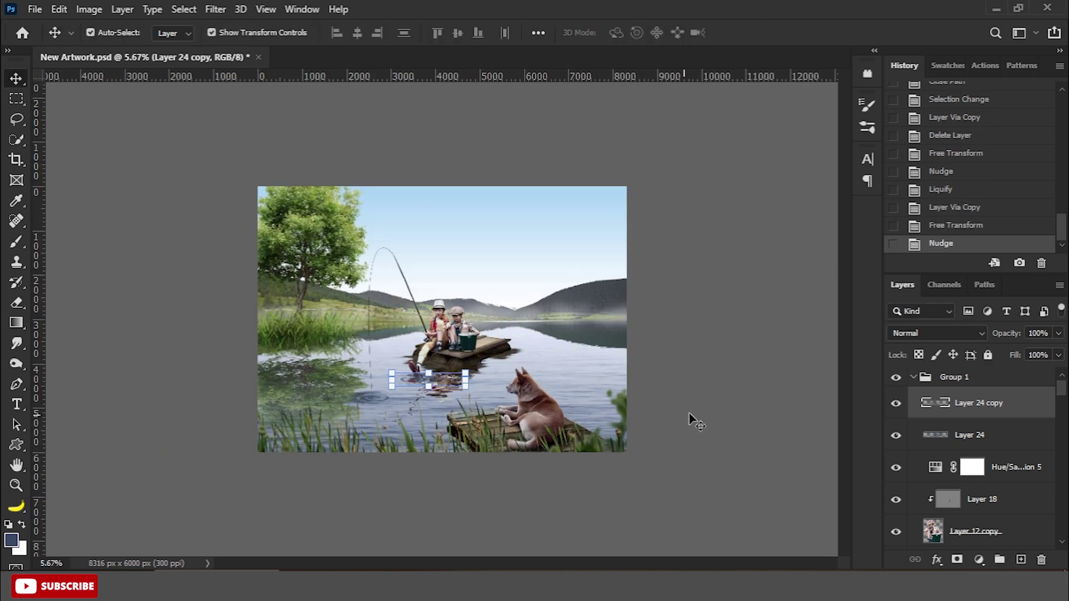
Step: Float the old boat image in its own window beside the composite
scroll(700, 422, up, 2)
scroll(651, 435, up, 2)
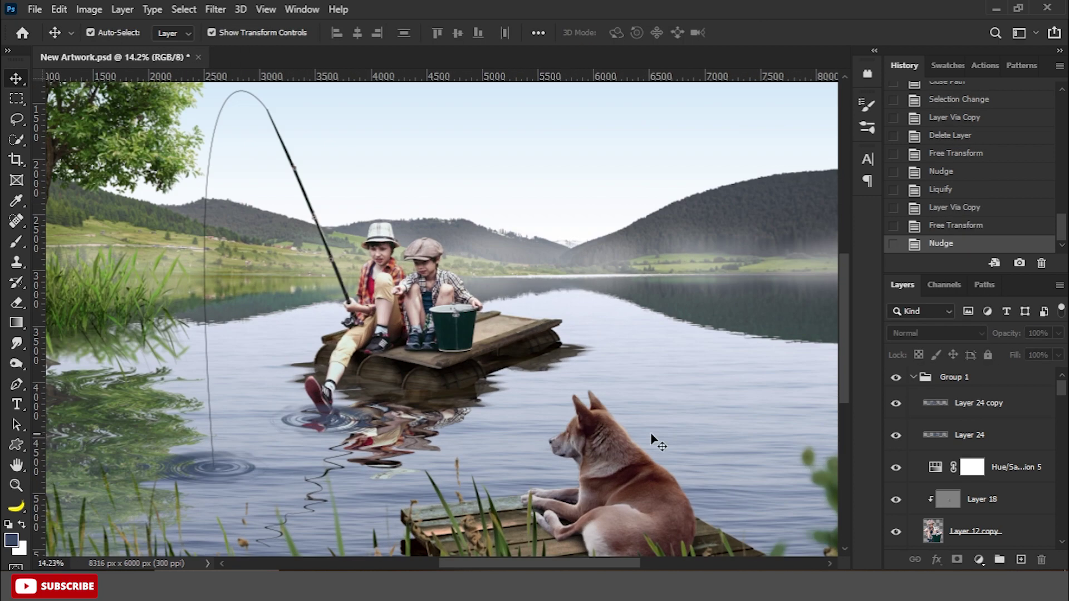
drag(357, 88, 819, 388)
Step: Collapse Group 1, copy the boat into the lake artwork, and close the boat image
click(1024, 385)
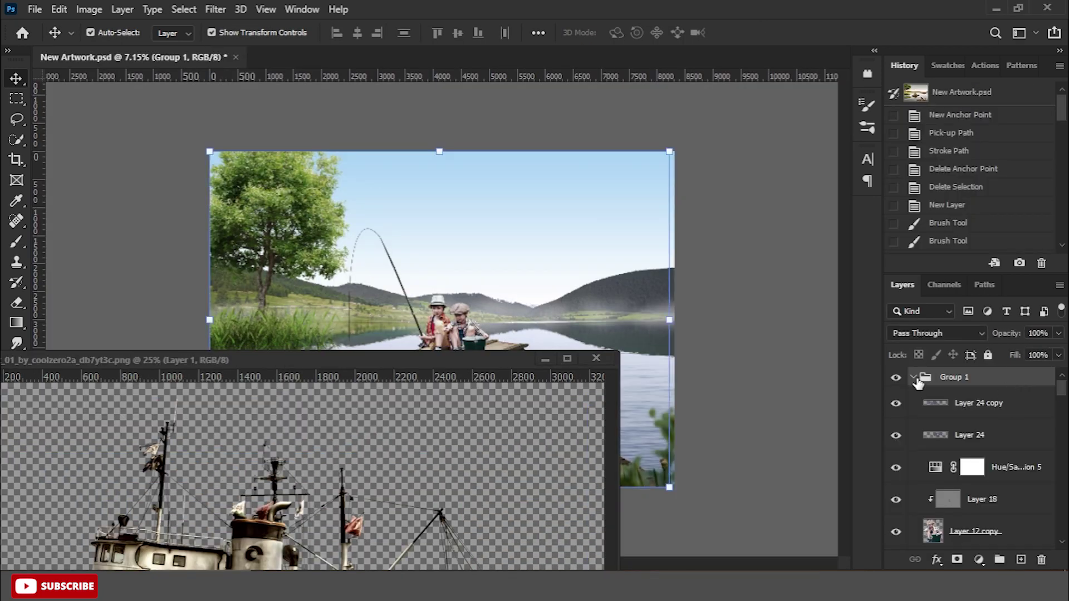
click(913, 376)
click(361, 538)
drag(408, 503, 616, 303)
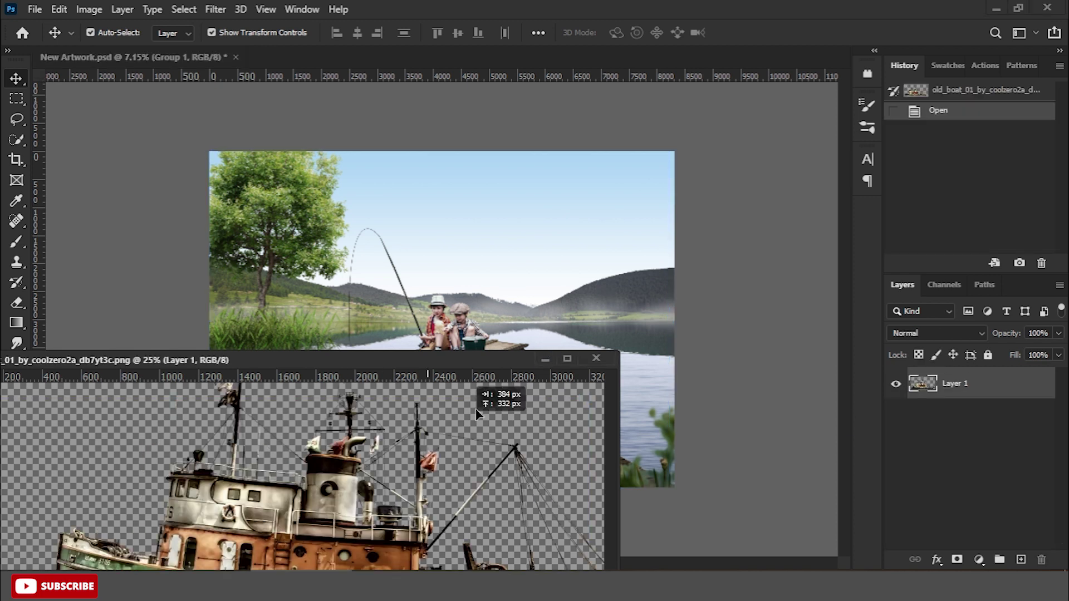
click(596, 359)
Step: Shrink the boat, mirror it horizontally, and position it on the distant water
key(ctrl+t)
drag(501, 328, 579, 312)
right_click(618, 311)
click(636, 303)
key(Return)
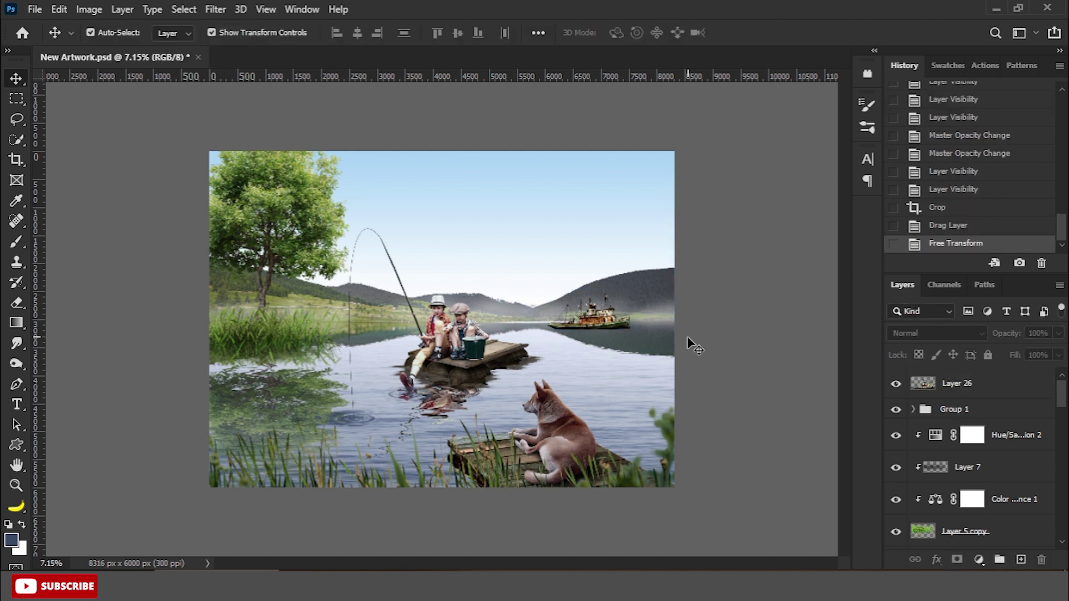
scroll(687, 345, up, 3)
drag(545, 317, 535, 319)
scroll(651, 312, up, 1)
Step: Add a Levels adjustment clipped to the boat with output levels 32 and 225
click(979, 559)
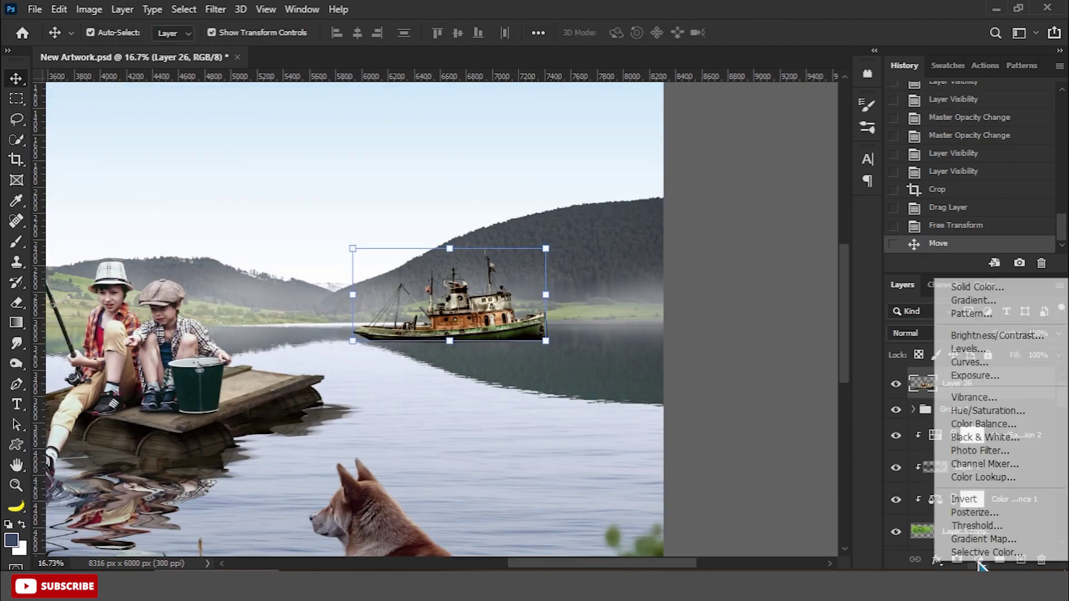
click(969, 349)
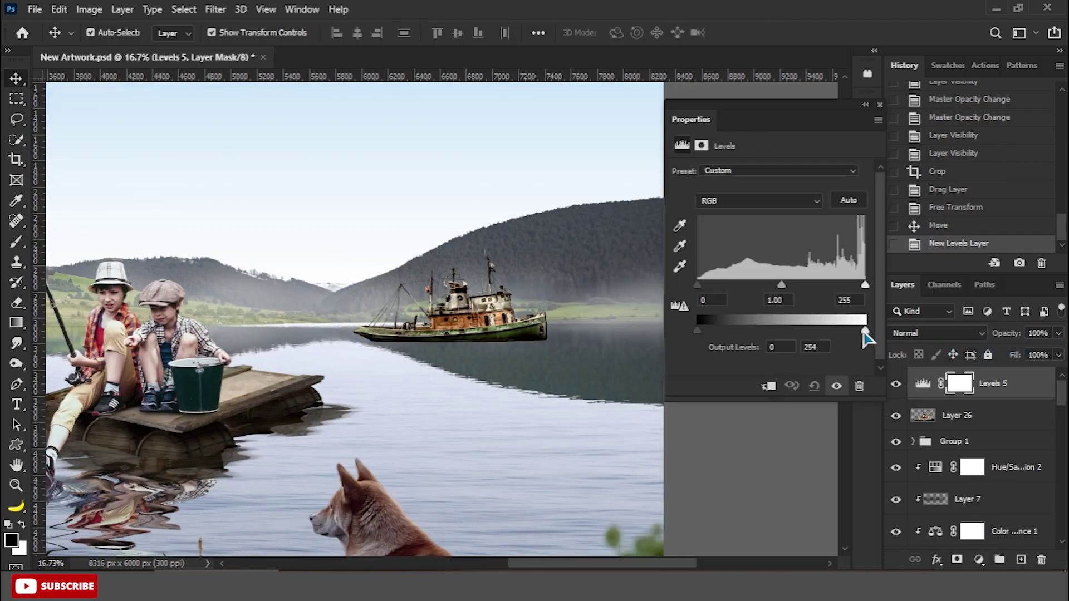
drag(866, 337, 846, 336)
click(768, 386)
drag(698, 331, 721, 337)
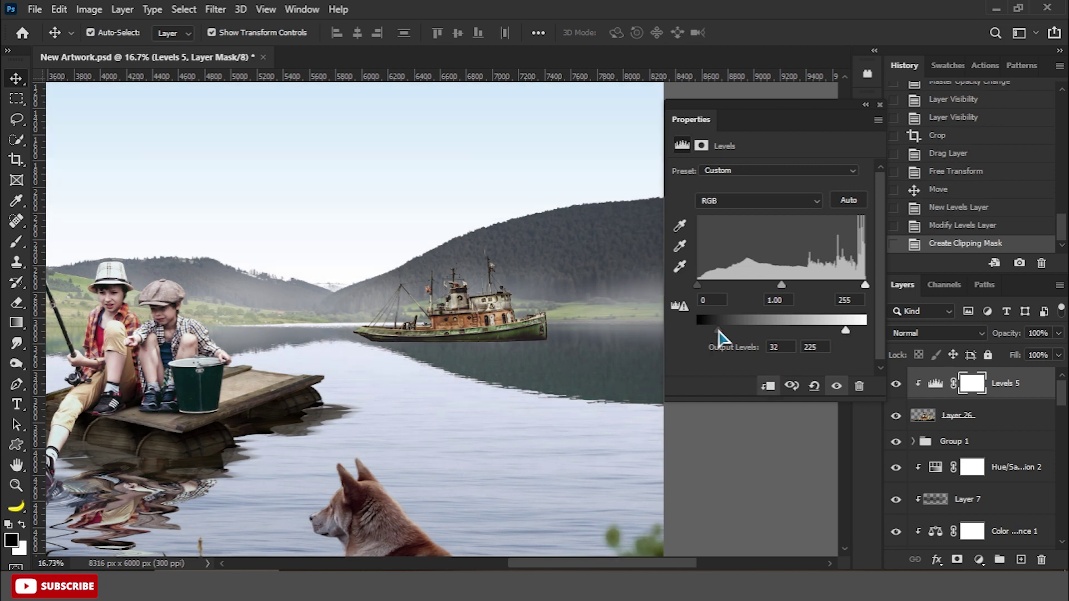
click(879, 105)
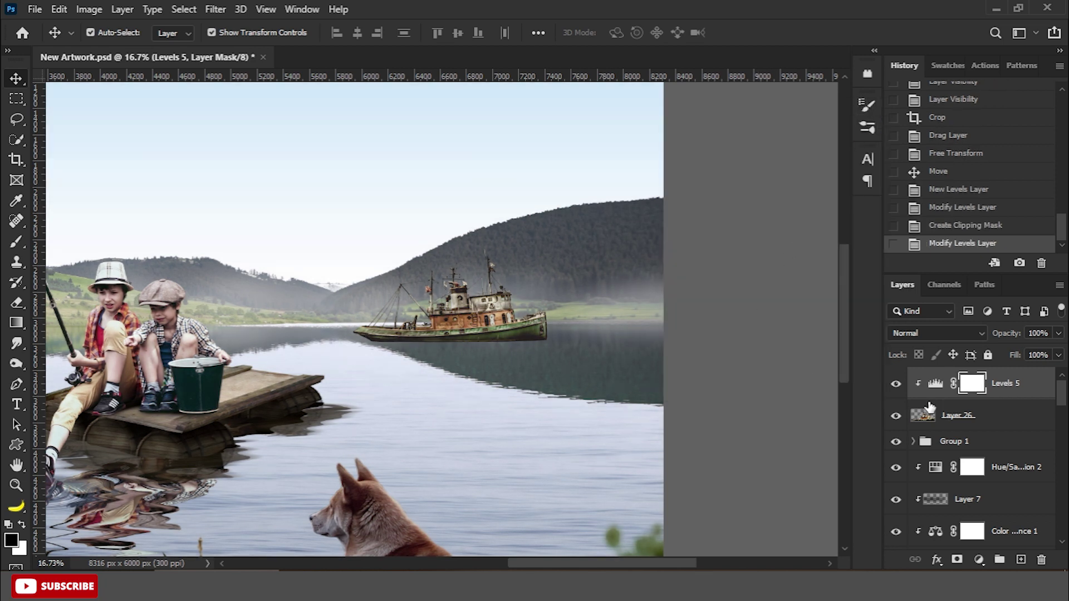
Step: Duplicate the boat layer and flip and squash the lower copy into a reflection
click(955, 414)
key(ctrl+j)
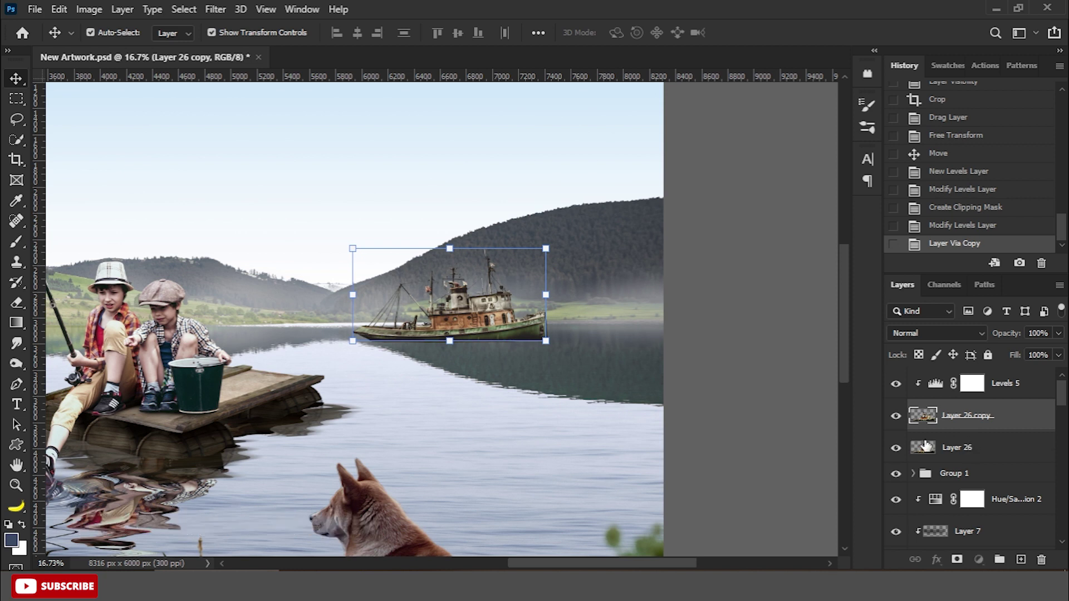
click(924, 445)
key(ctrl+t)
drag(449, 248, 449, 397)
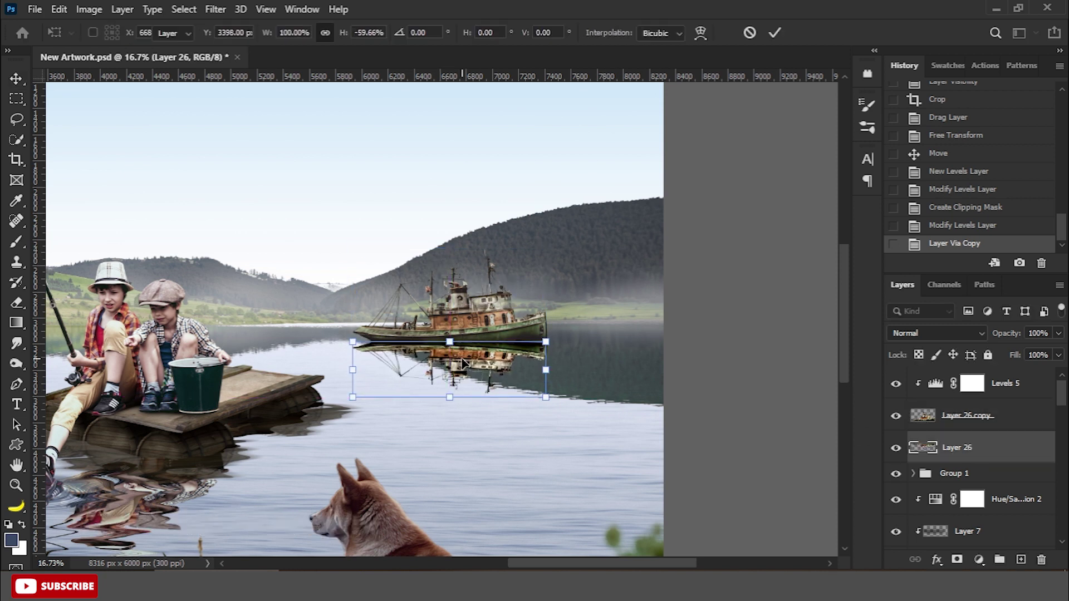
key(Return)
Step: Apply a short Motion Blur to the boat's reflection
click(962, 334)
click(215, 9)
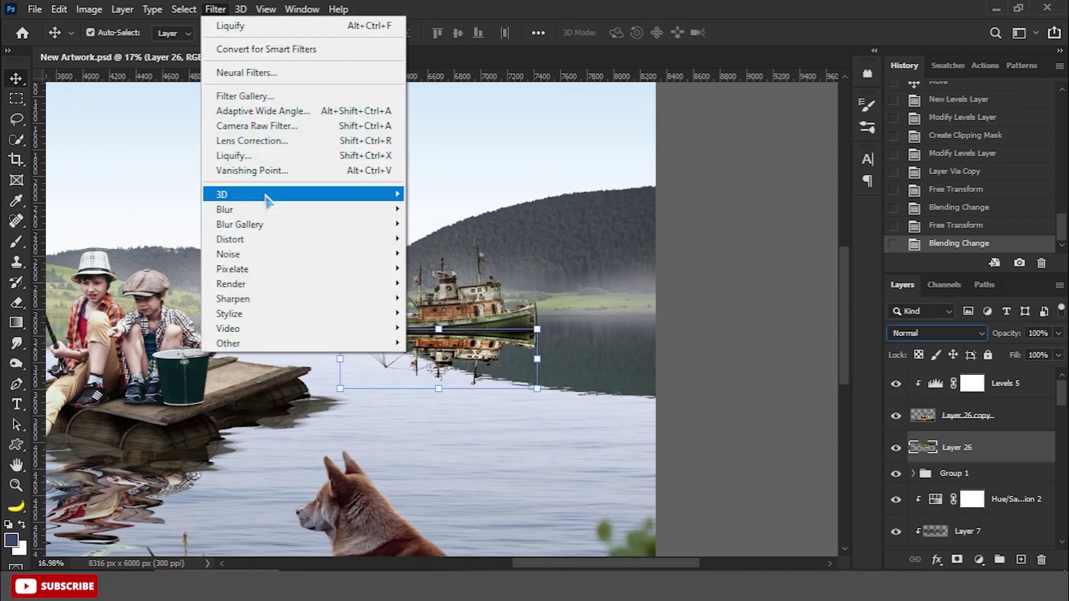
click(439, 302)
drag(747, 363, 737, 365)
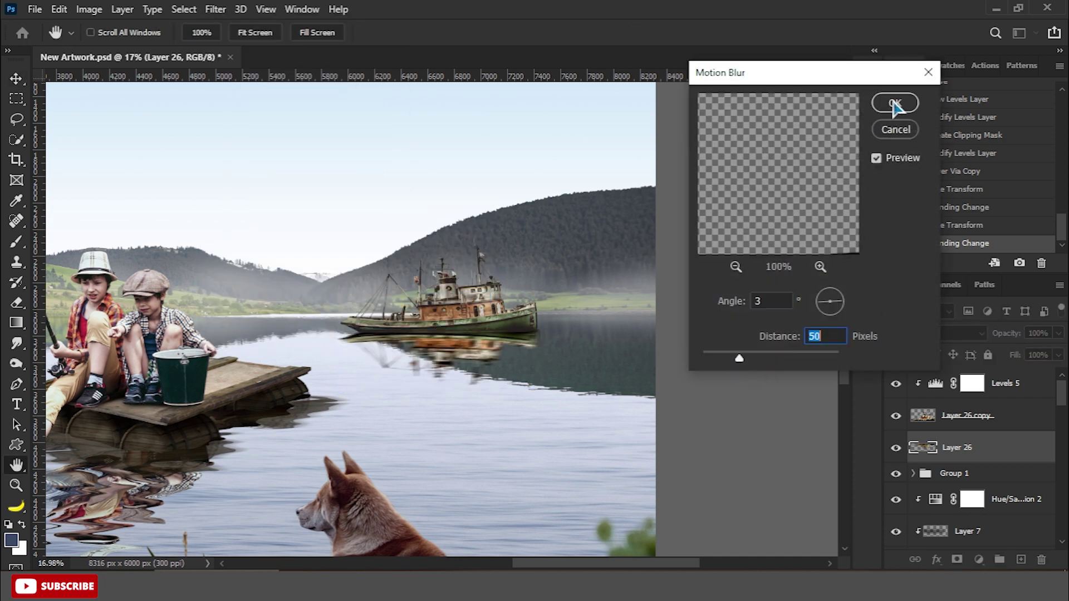
click(894, 104)
Step: Add a new empty Layer 27 and set up a white brush
click(1021, 560)
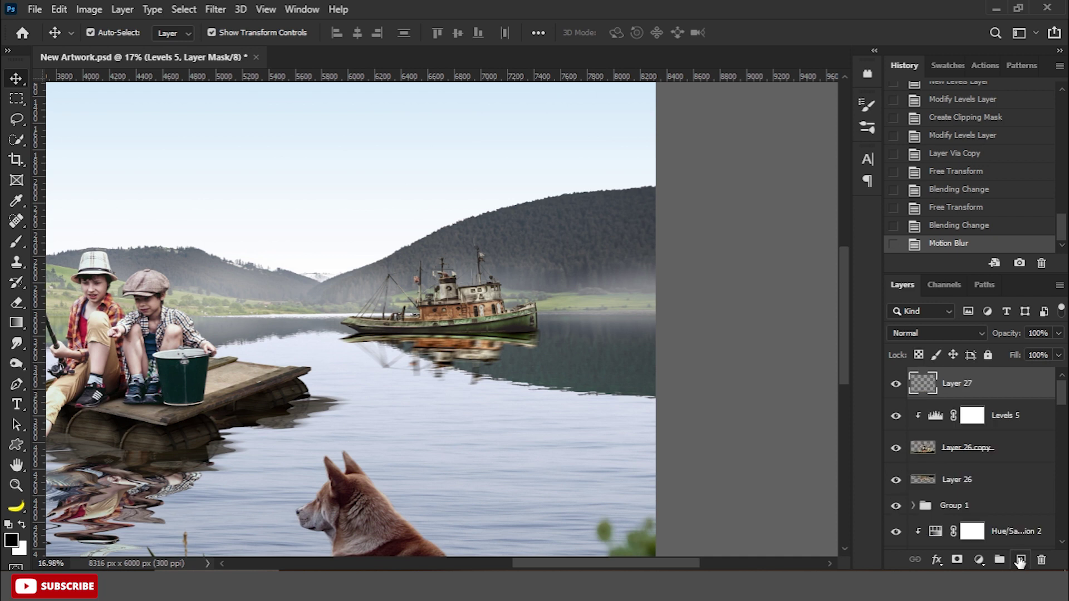
click(16, 241)
click(55, 242)
key(x)
scroll(387, 354, up, 2)
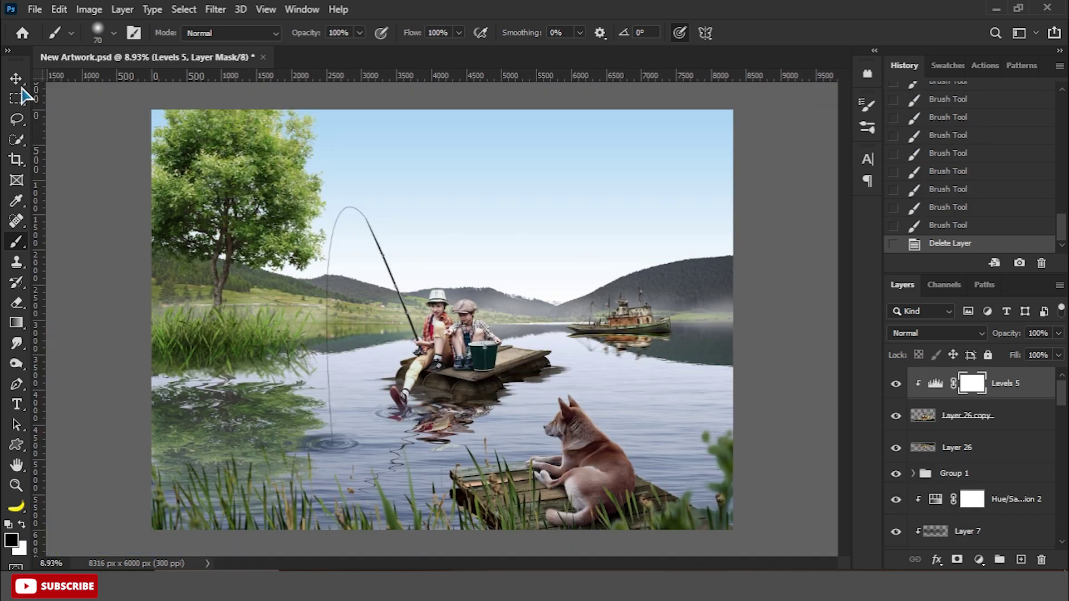
Step: Enlarge the boat and its reflection together
click(16, 79)
shift+click(1008, 454)
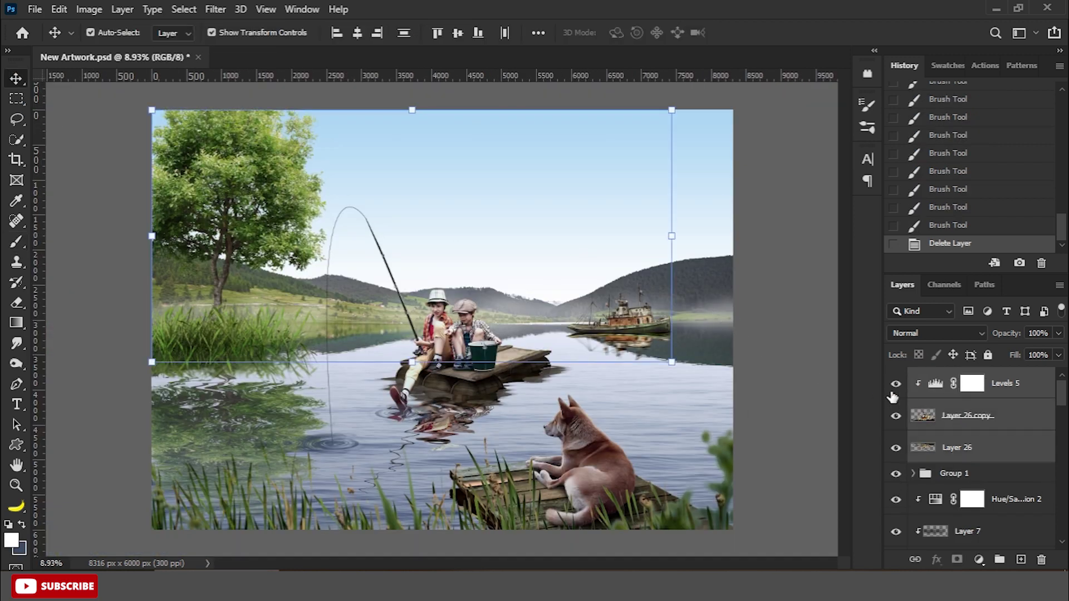
key(ctrl+t)
drag(672, 283, 690, 268)
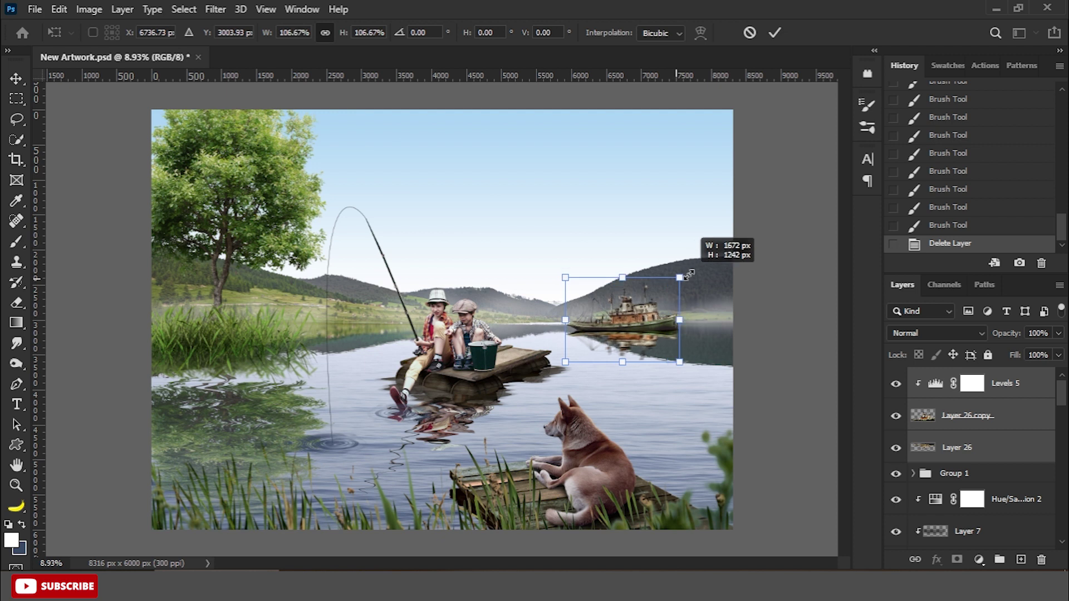
key(Return)
Step: Nudge the reflection into place and lower its Fill to fade it
click(718, 345)
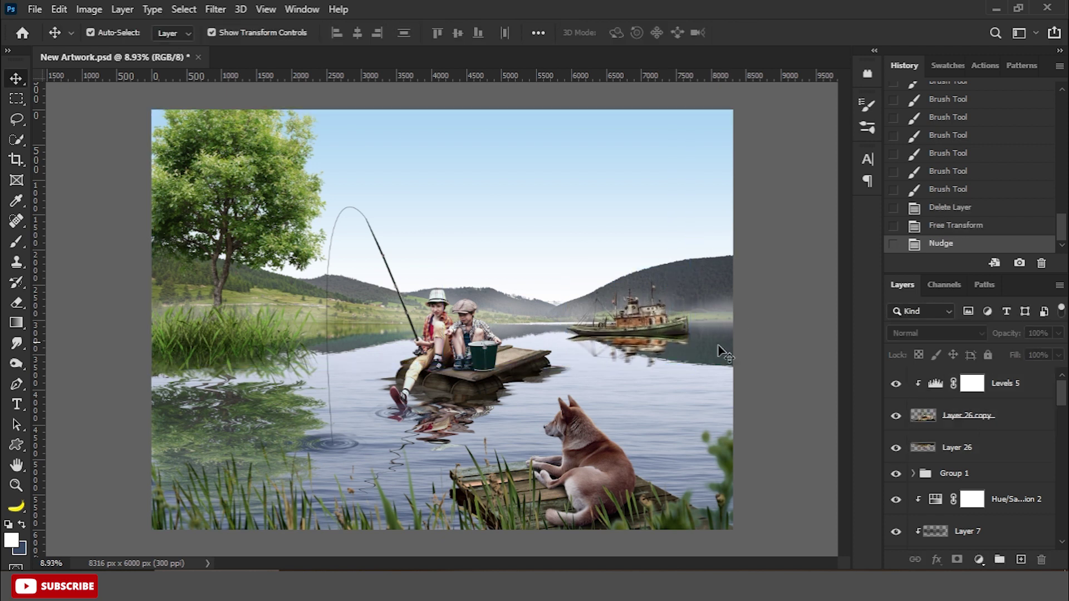
key(Up)
drag(1018, 359, 798, 374)
key(ctrl+minus)
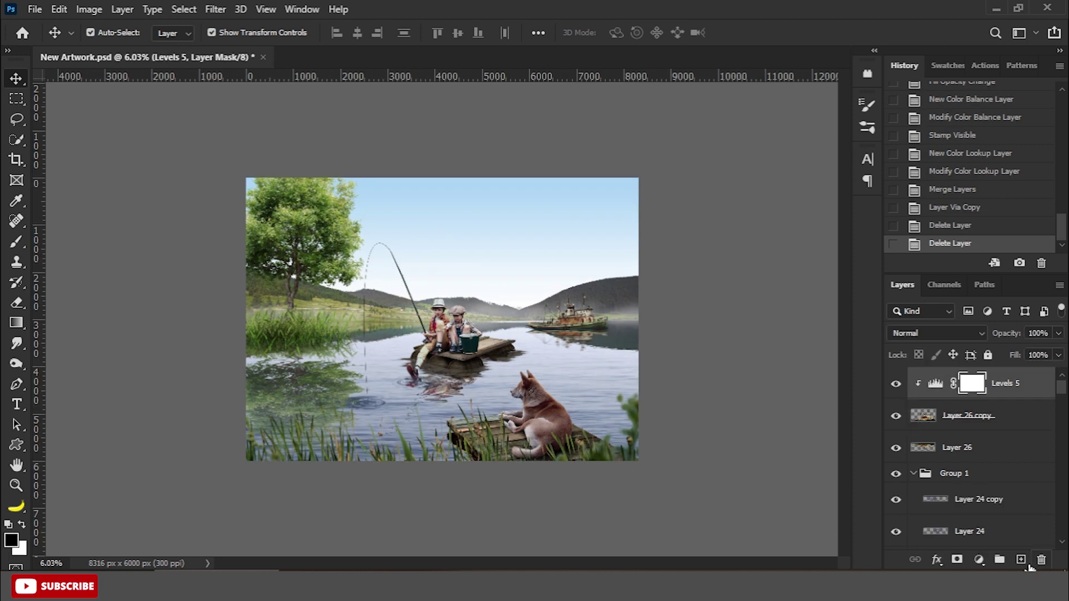
Step: Add a new layer for the wake and choose a cloud-like brush preset
key(ctrl+shift+alt+n)
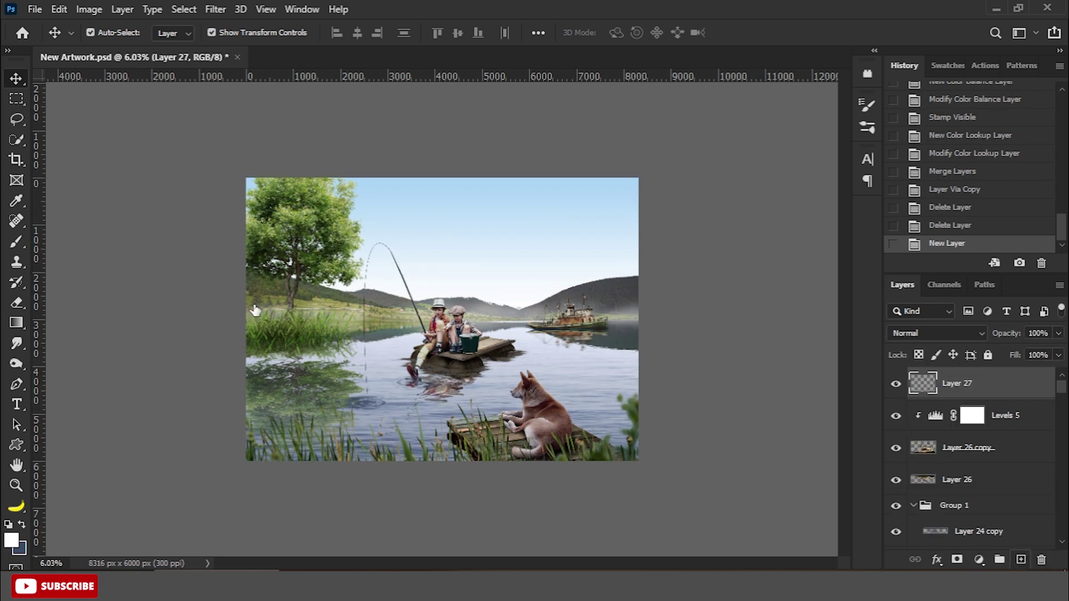
right_click(17, 241)
click(55, 245)
scroll(636, 372, up, 2)
right_click(393, 355)
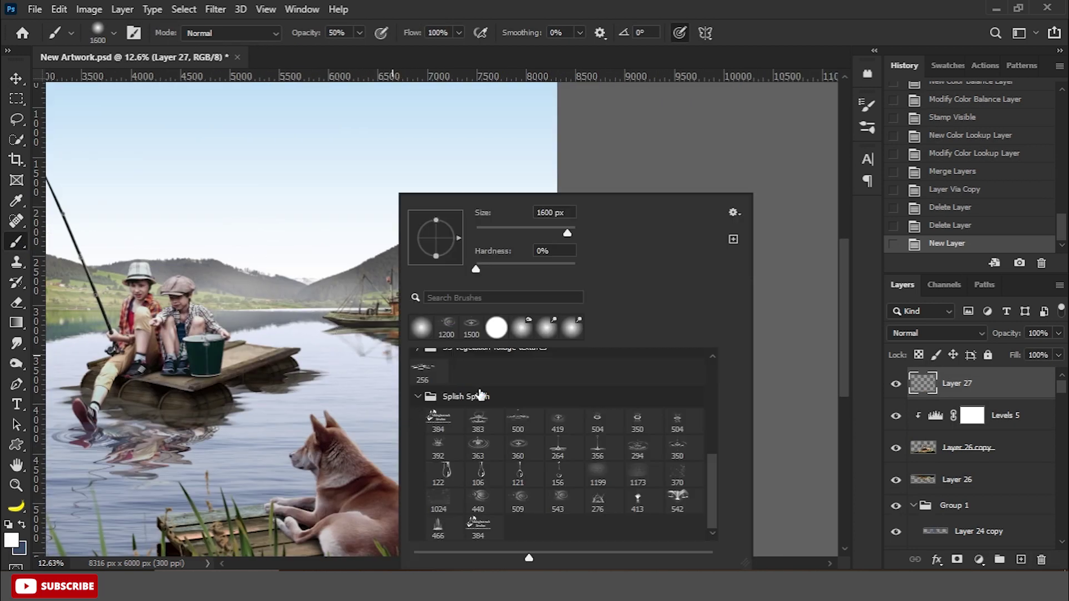
scroll(722, 473, up, 5)
click(419, 389)
click(615, 479)
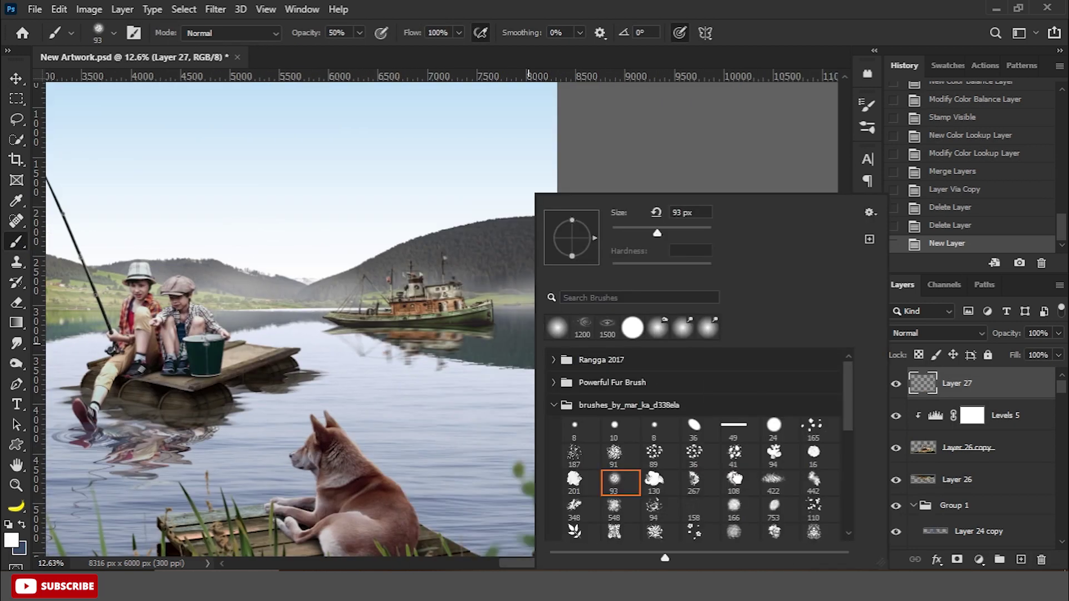
key(Return)
Step: Add scattering to the cloud brush in Brush Settings
click(134, 33)
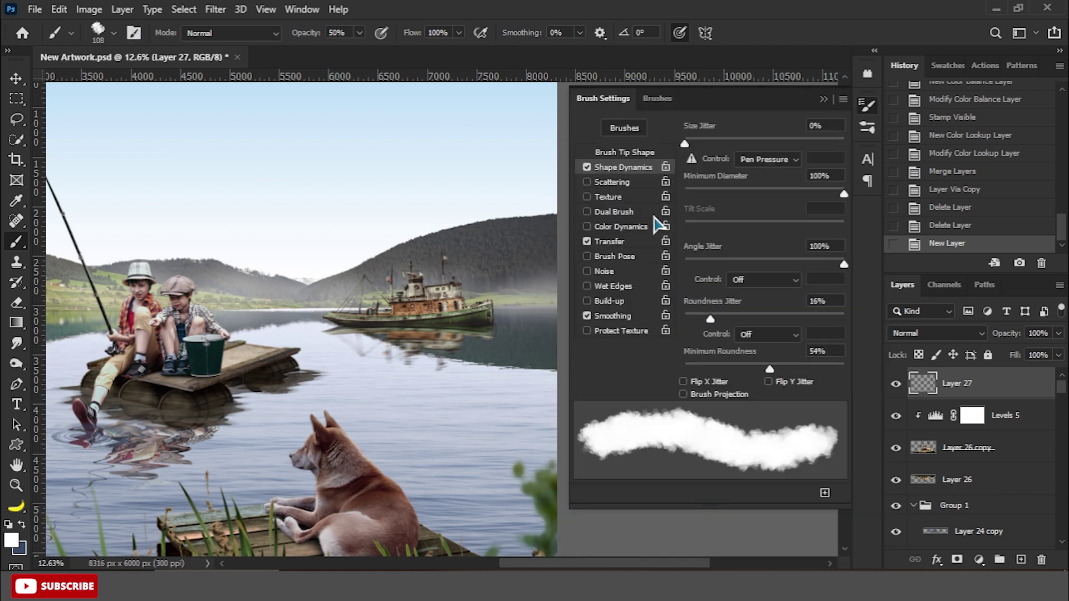
click(615, 183)
drag(682, 164, 693, 153)
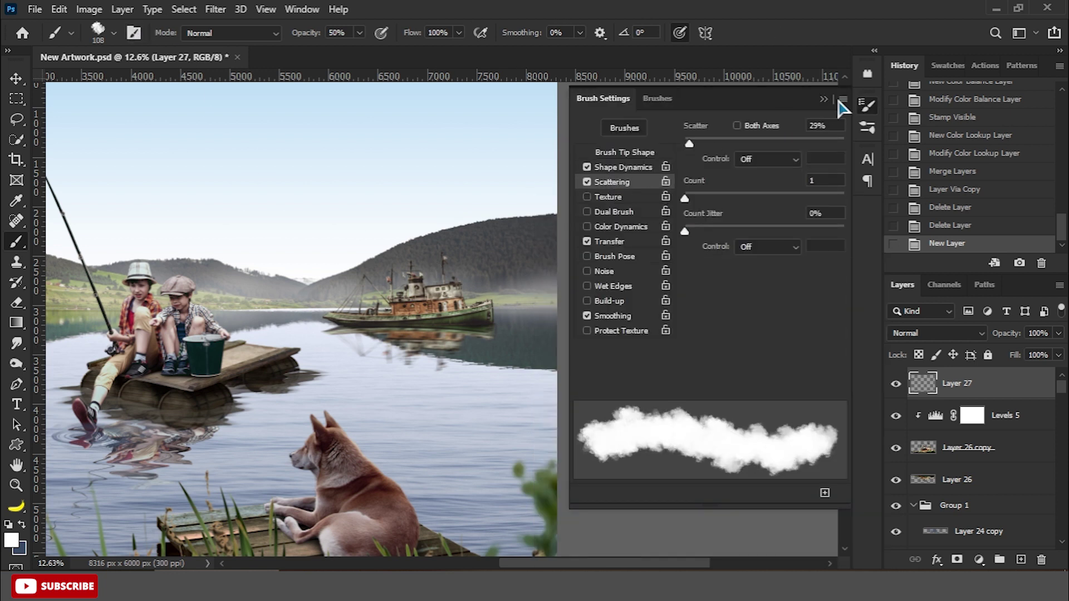
click(866, 104)
Step: Paint a white wake trailing behind the boat, undoing the last overlong stroke
scroll(489, 344, up, 3)
drag(567, 303, 569, 301)
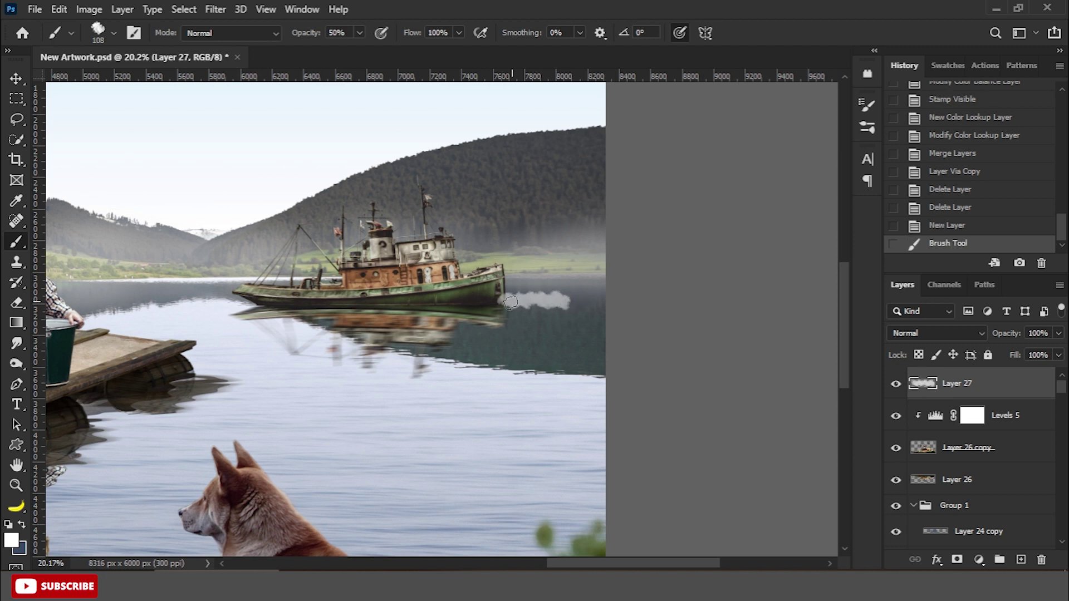
key(bracketleft)
key(bracketleft)
mouse_move(466, 302)
mouse_down()
mouse_move(562, 302)
mouse_move(435, 304)
mouse_move(605, 301)
mouse_up()
drag(540, 301, 297, 302)
key(ctrl+z)
Step: Soften the wake with a 4.8-pixel Gaussian Blur
scroll(511, 296, down, 3)
scroll(389, 312, down, 2)
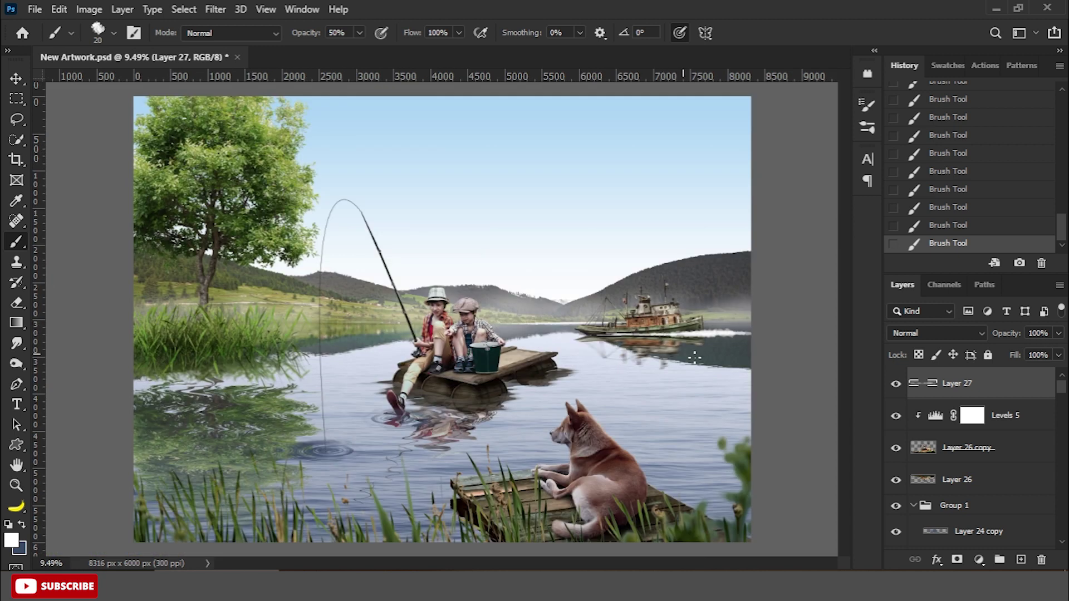
scroll(390, 311, up, 2)
click(216, 9)
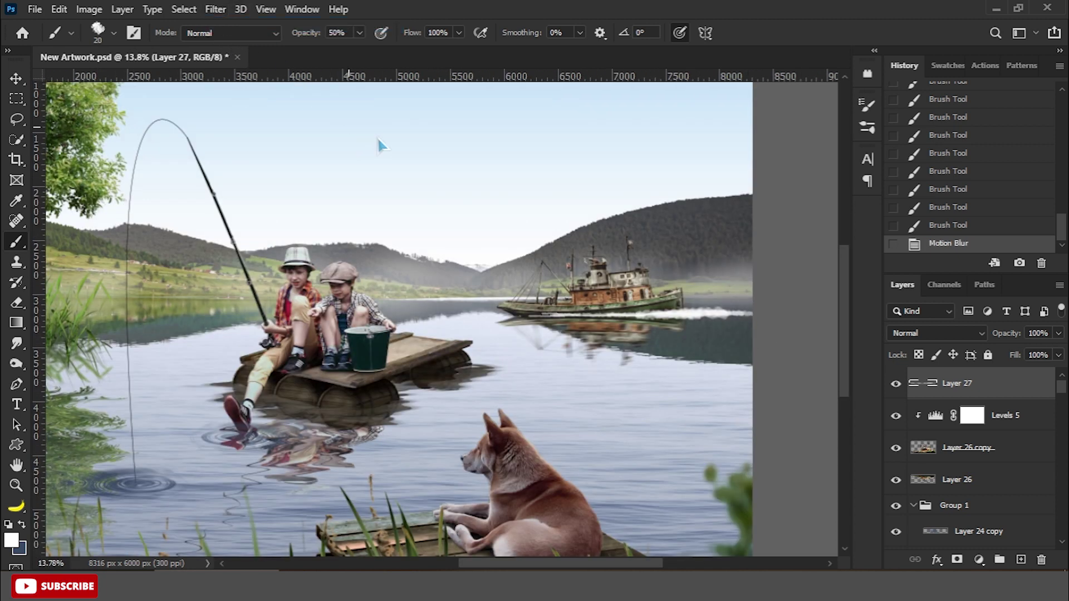
click(892, 227)
click(215, 8)
mouse_move(284, 210)
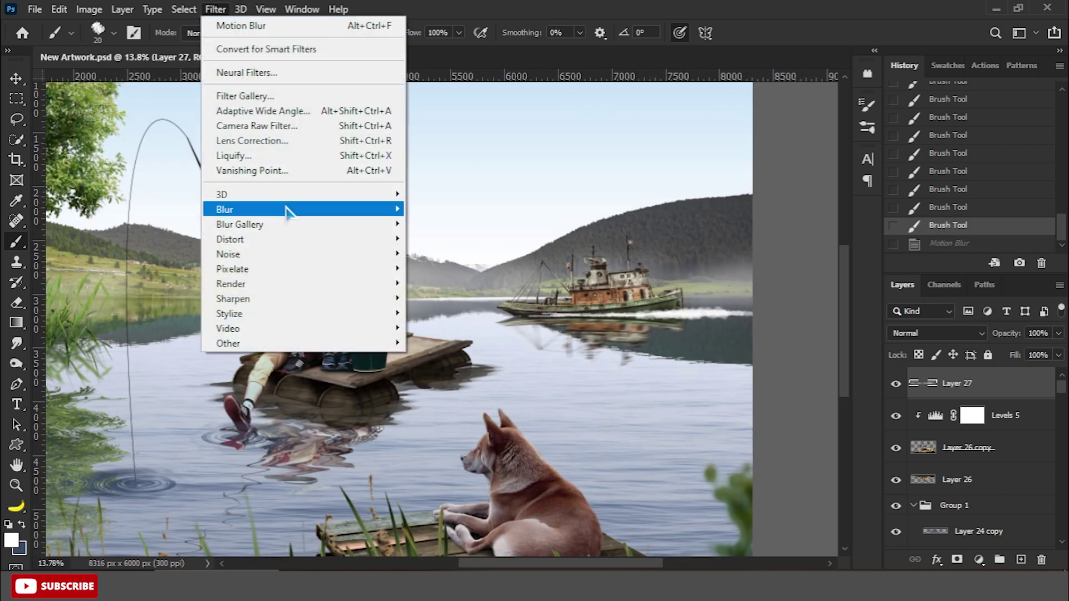
click(449, 267)
drag(746, 350, 754, 350)
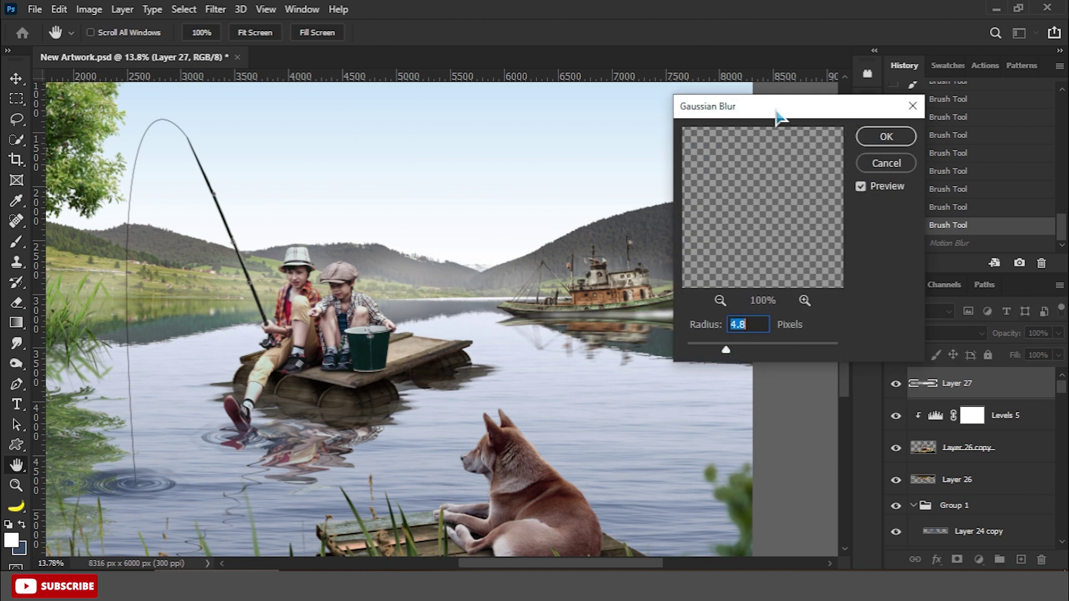
drag(776, 111, 853, 110)
click(965, 135)
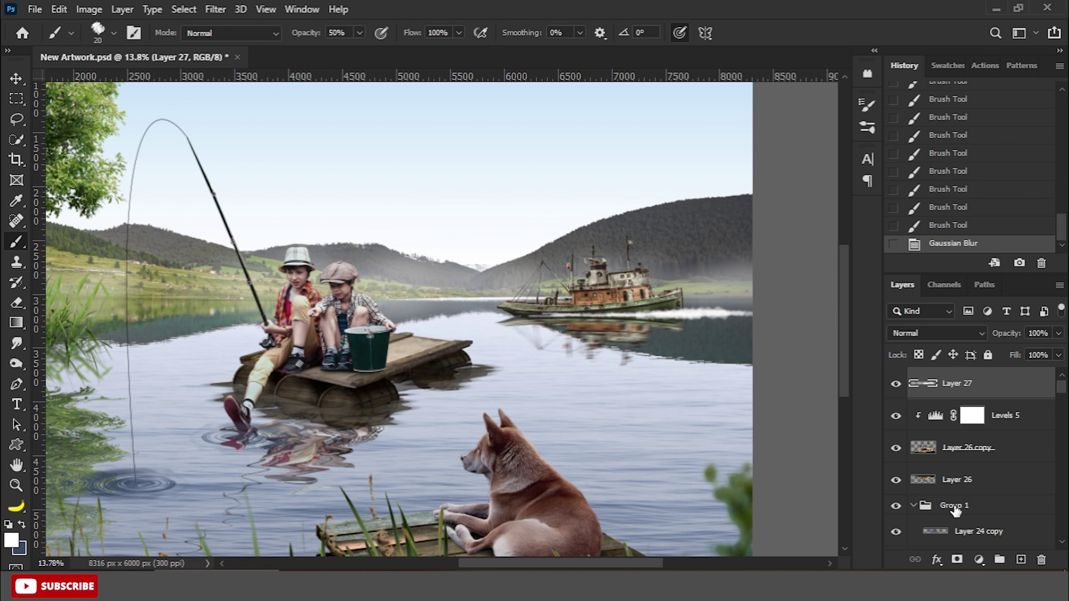
Step: Mask Layer 27 and paint black with a soft round brush where the wake meets the hull
click(956, 560)
key(x)
right_click(445, 194)
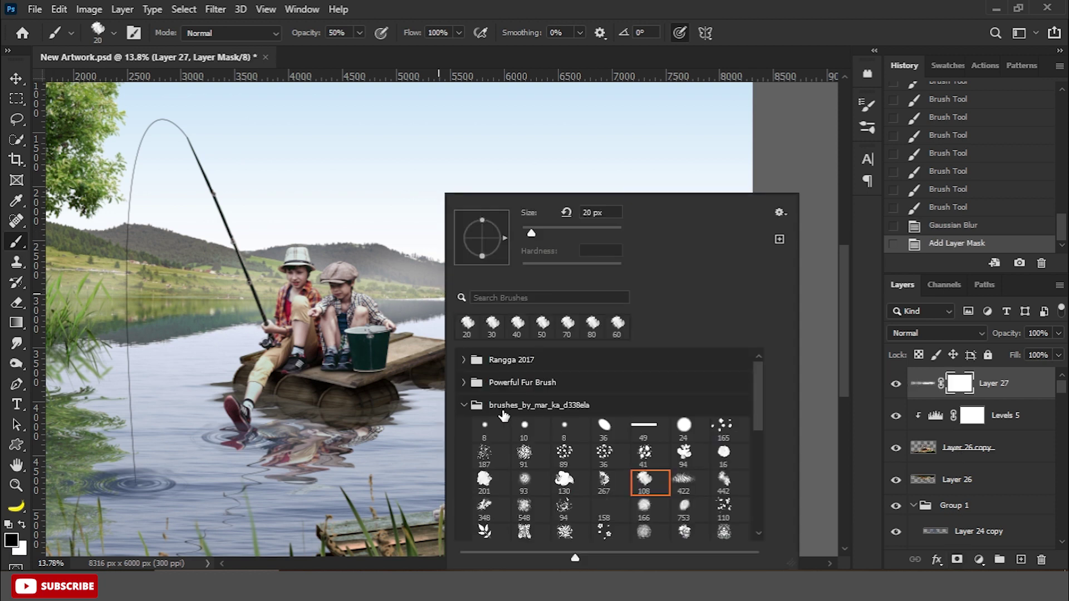
click(464, 360)
click(524, 384)
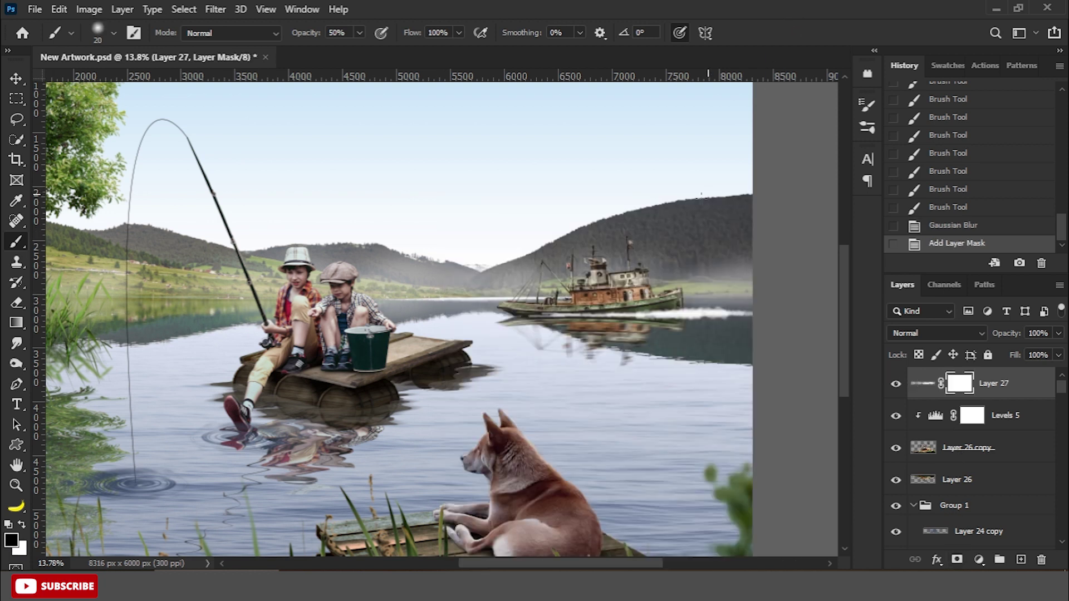
drag(518, 311, 579, 345)
drag(551, 295, 618, 334)
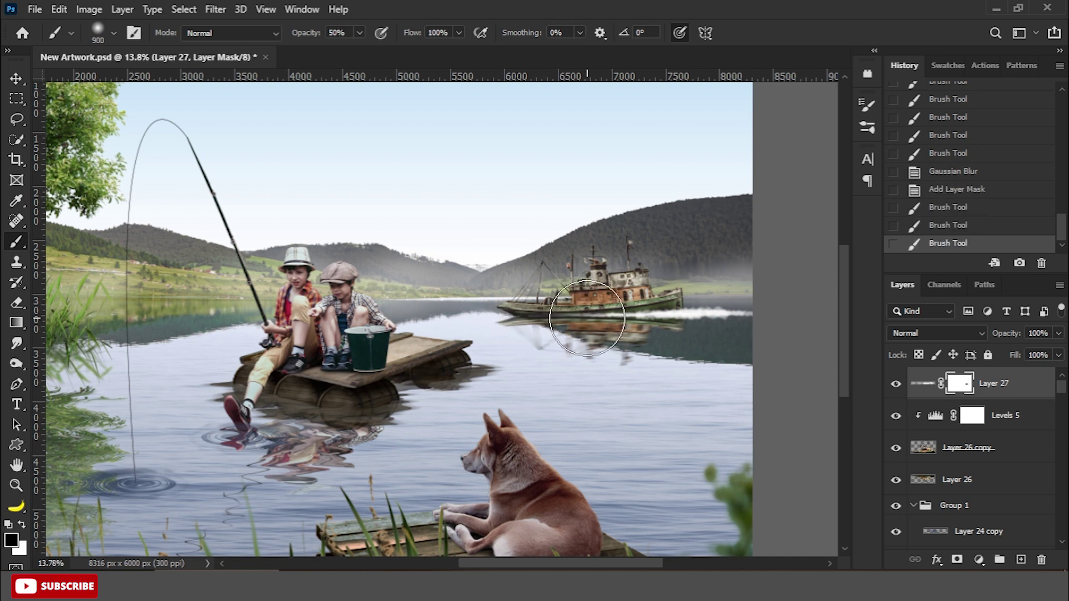
drag(467, 290, 624, 334)
scroll(556, 323, down, 3)
key(bracketright)
key(bracketright)
key(bracketright)
Step: Set the wake layer's Fill and Opacity to 80%
click(921, 386)
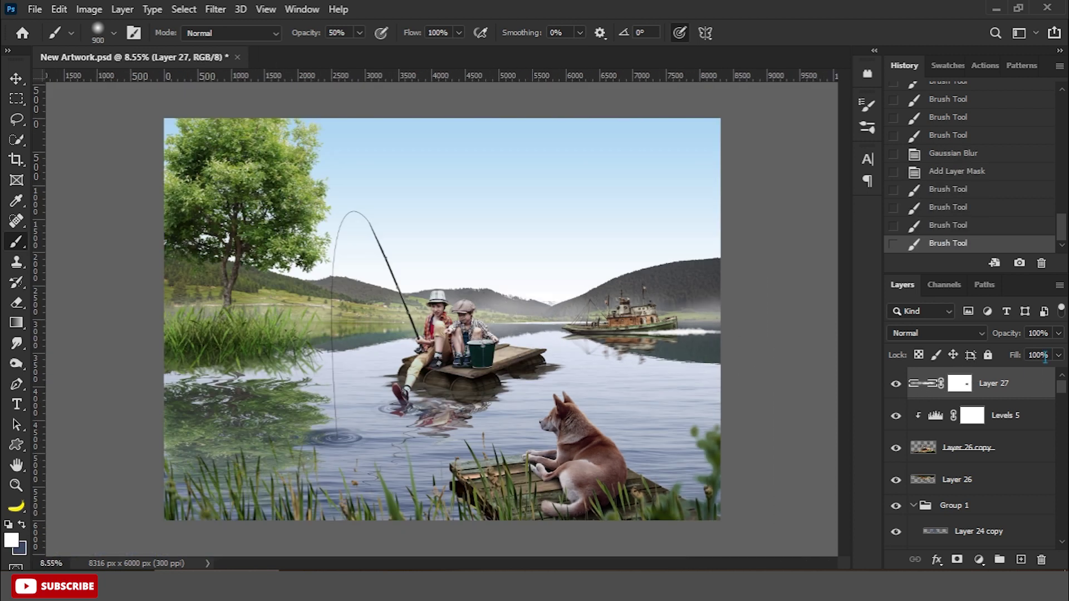
text(80)
key(Return)
text(80)
key(Return)
key(v)
scroll(729, 268, down, 3)
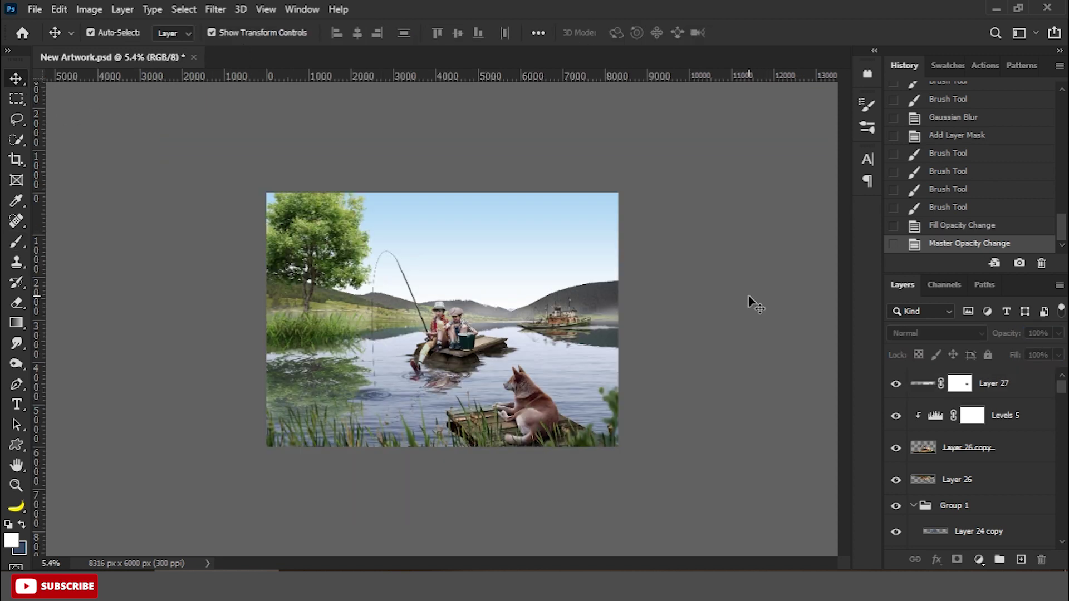
scroll(768, 334, up, 2)
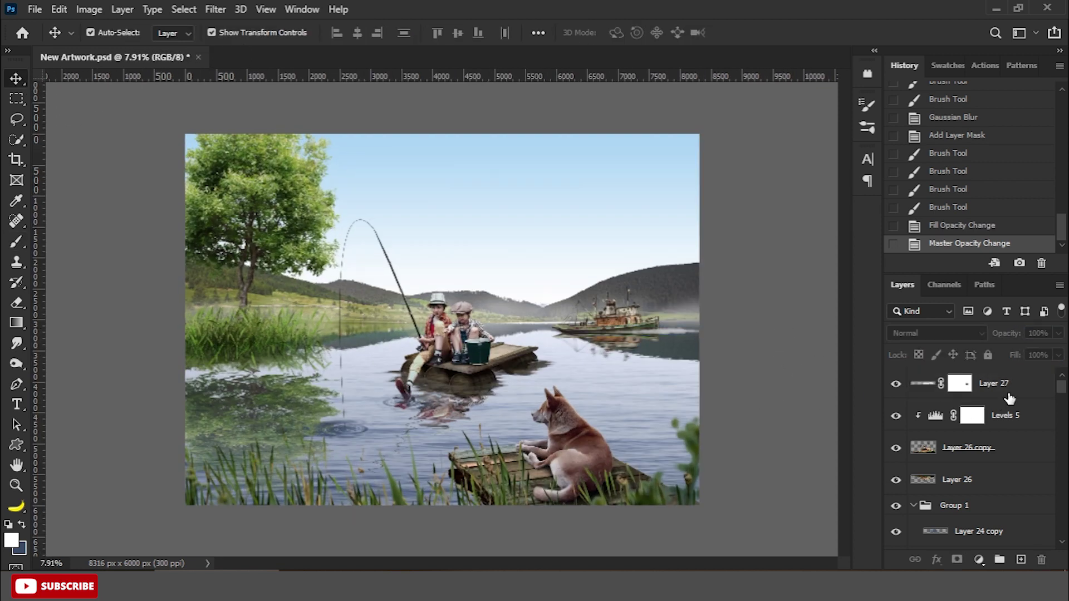
Step: Stamp the visible layers into a duplicated merged layer, then in Camera Raw shift tint magenta and lower highlights to -88
key(ctrl+shift+alt+e)
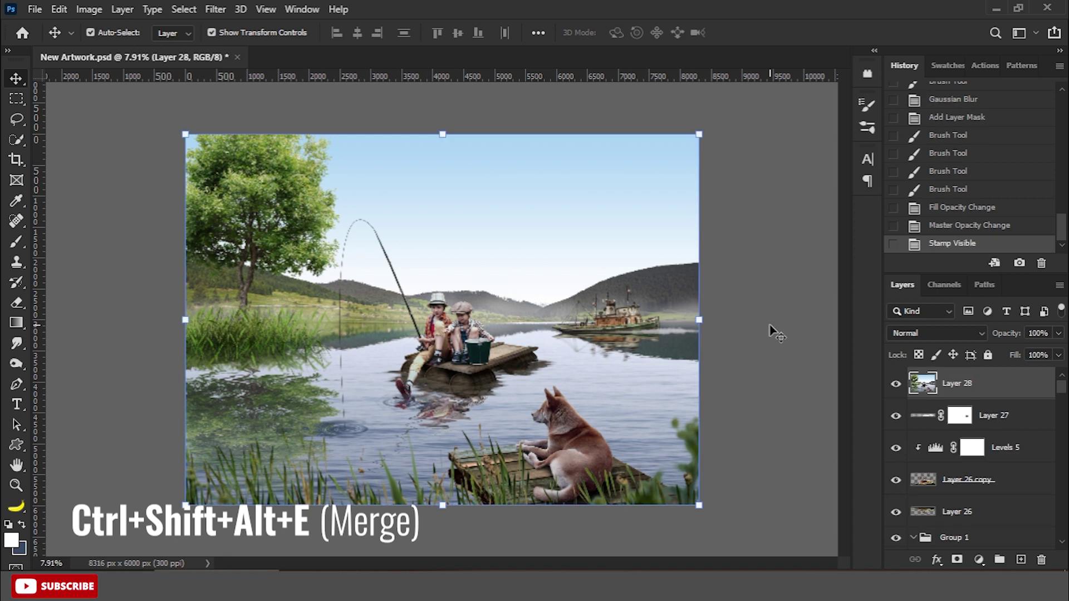
key(ctrl+j)
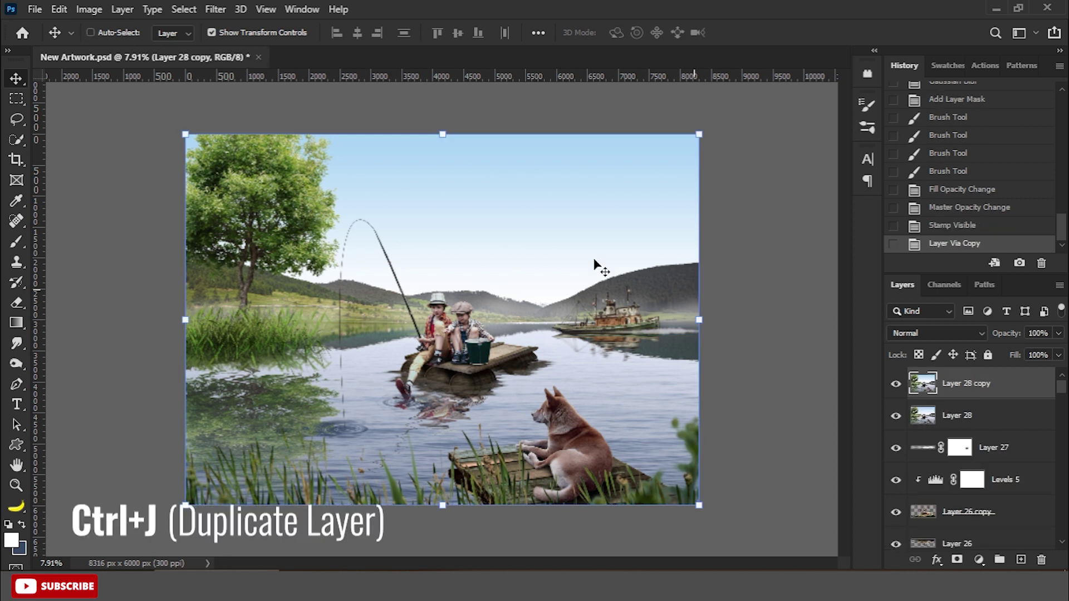
click(215, 9)
click(260, 126)
mouse_move(846, 303)
mouse_down()
mouse_move(860, 330)
mouse_move(835, 391)
mouse_up()
mouse_move(773, 412)
mouse_down()
mouse_move(763, 412)
mouse_move(773, 412)
mouse_up()
Step: Deepen shadows, brighten whites, adjust texture, add Vibrance +20 and Dehaze +21, then apply the grade
mouse_move(846, 435)
mouse_down()
mouse_move(832, 437)
mouse_move(863, 458)
mouse_up()
drag(953, 314, 945, 395)
drag(853, 305, 846, 305)
drag(846, 390, 862, 391)
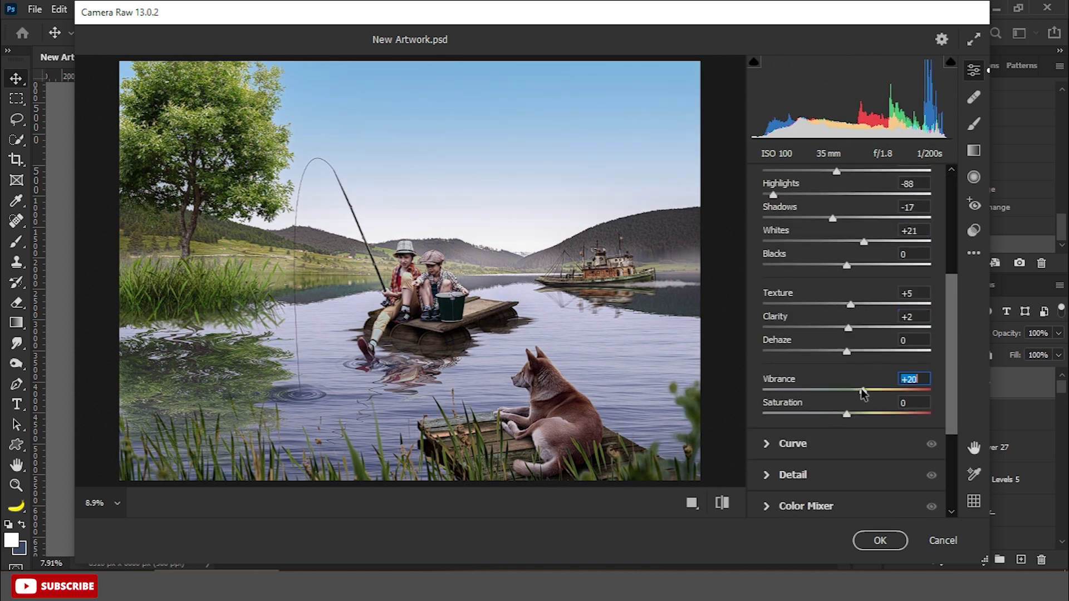
mouse_move(834, 354)
mouse_down()
mouse_move(818, 351)
mouse_move(864, 348)
mouse_up()
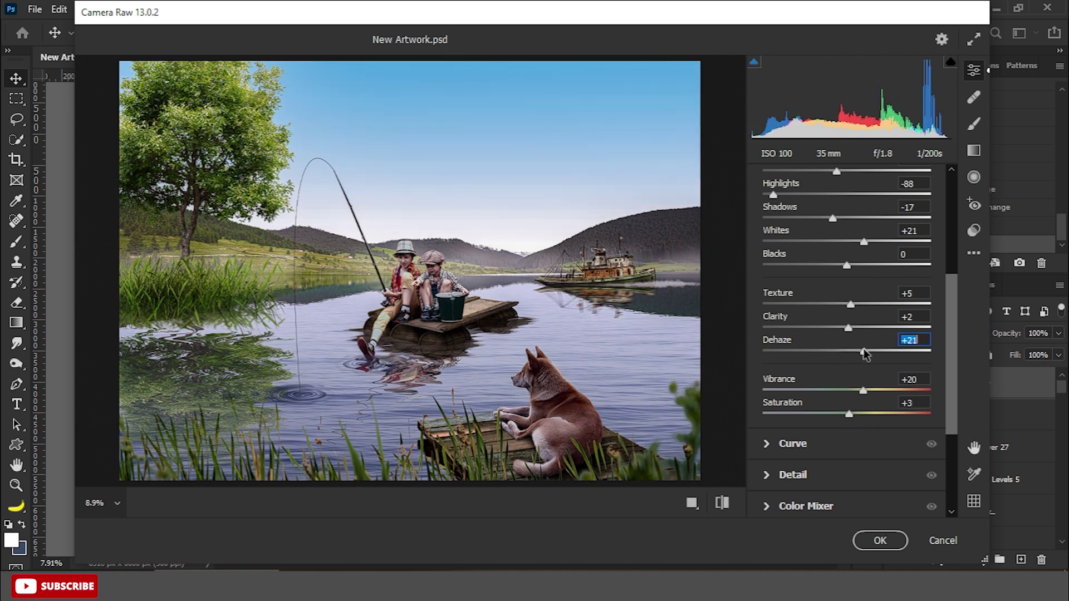
click(879, 540)
Step: Add a Color Lookup adjustment layer using FallColors.look
key(ctrl+minus)
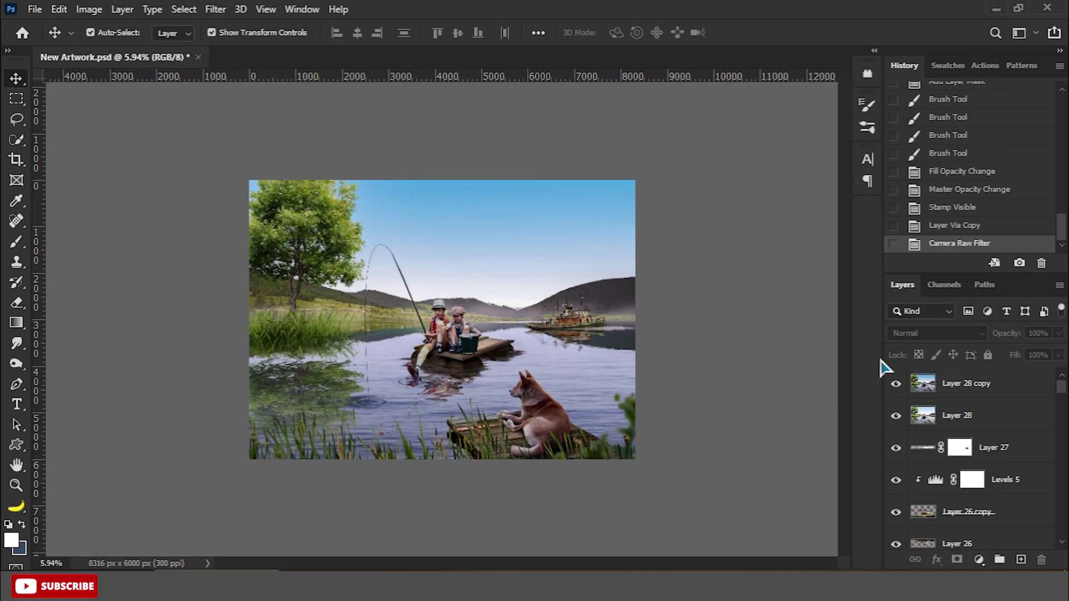
click(980, 560)
click(983, 474)
click(796, 173)
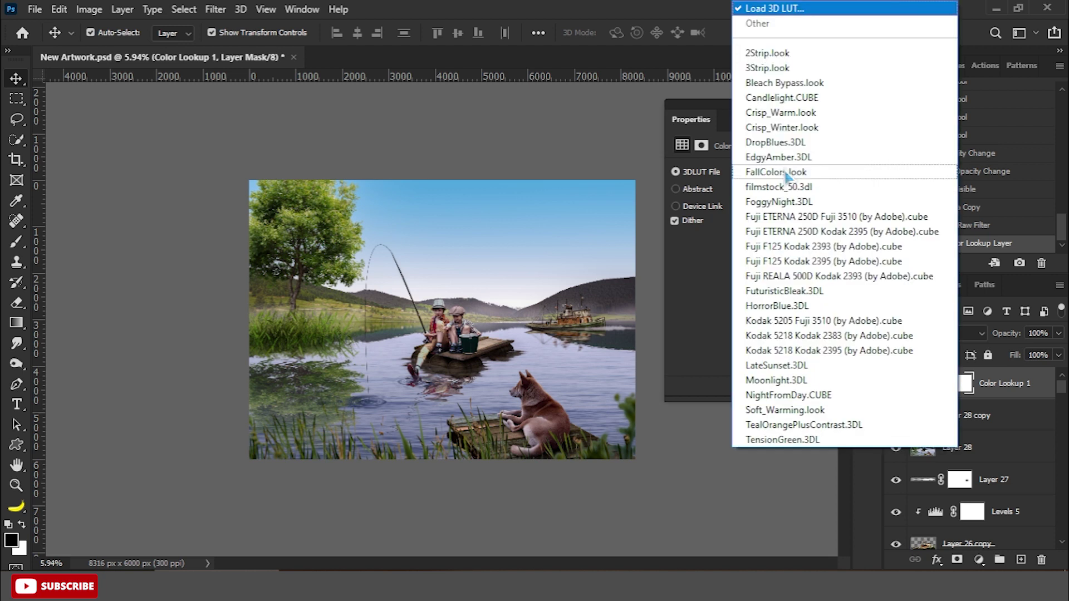
click(764, 167)
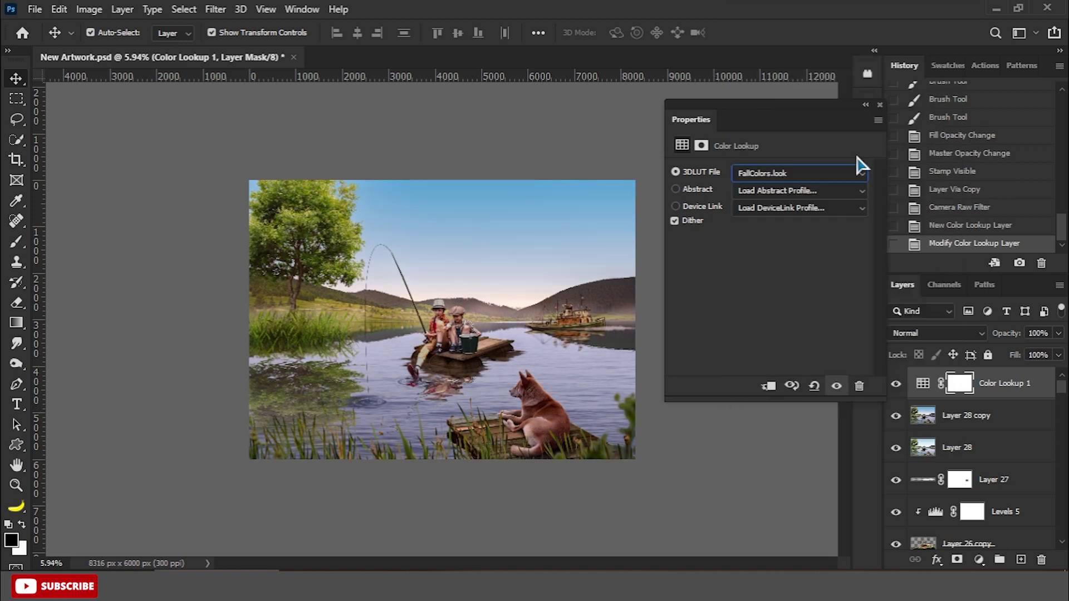
click(880, 106)
Step: Add a Hue/Saturation adjustment layer with saturation lowered to -27
key(ctrl+plus)
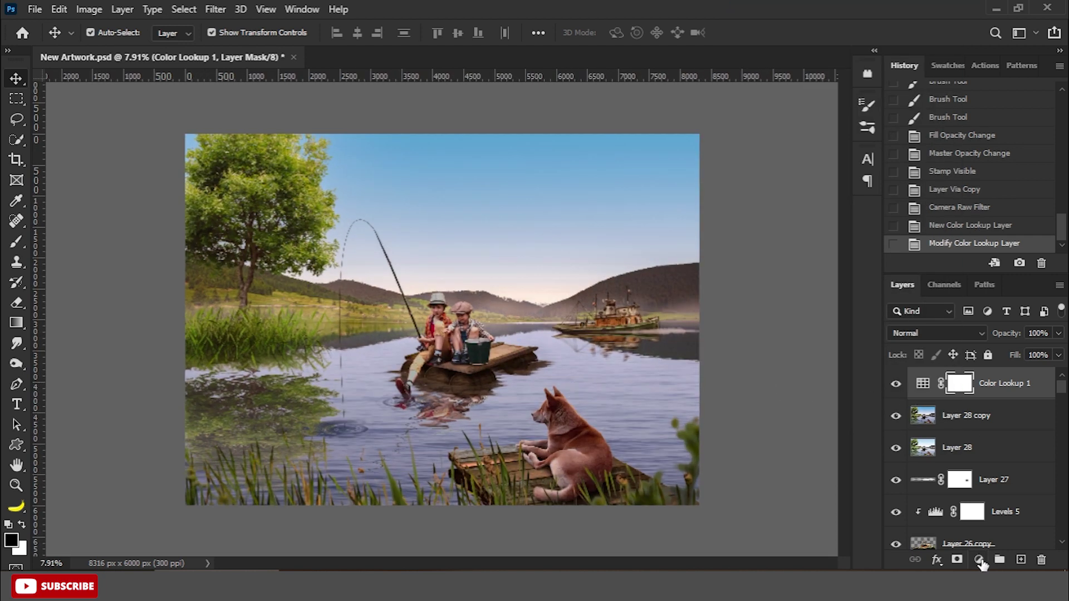
click(980, 563)
click(978, 341)
drag(769, 257, 762, 262)
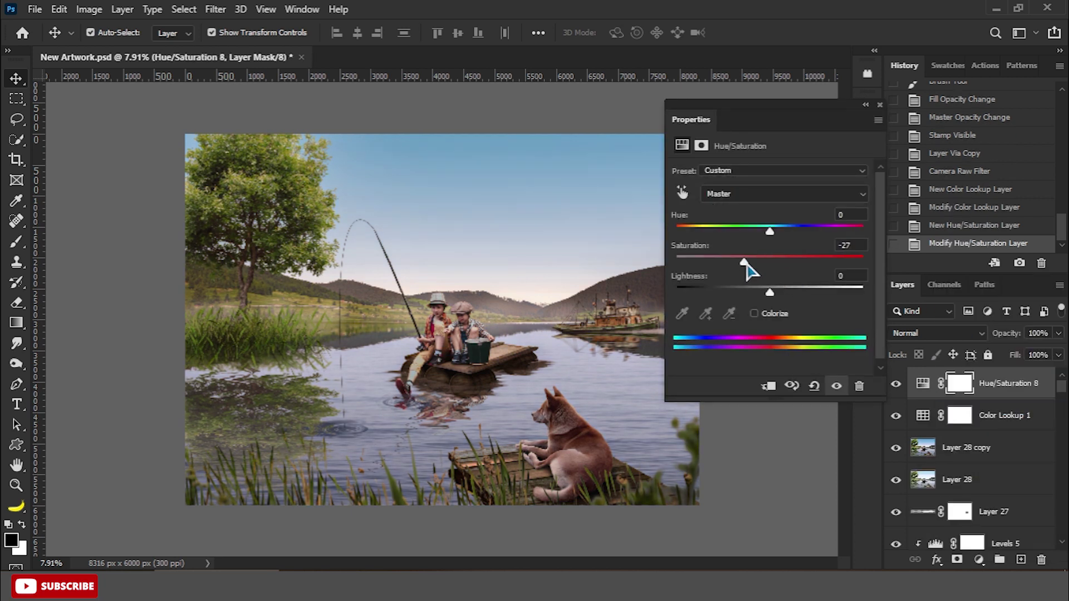
click(881, 103)
key(ctrl+minus)
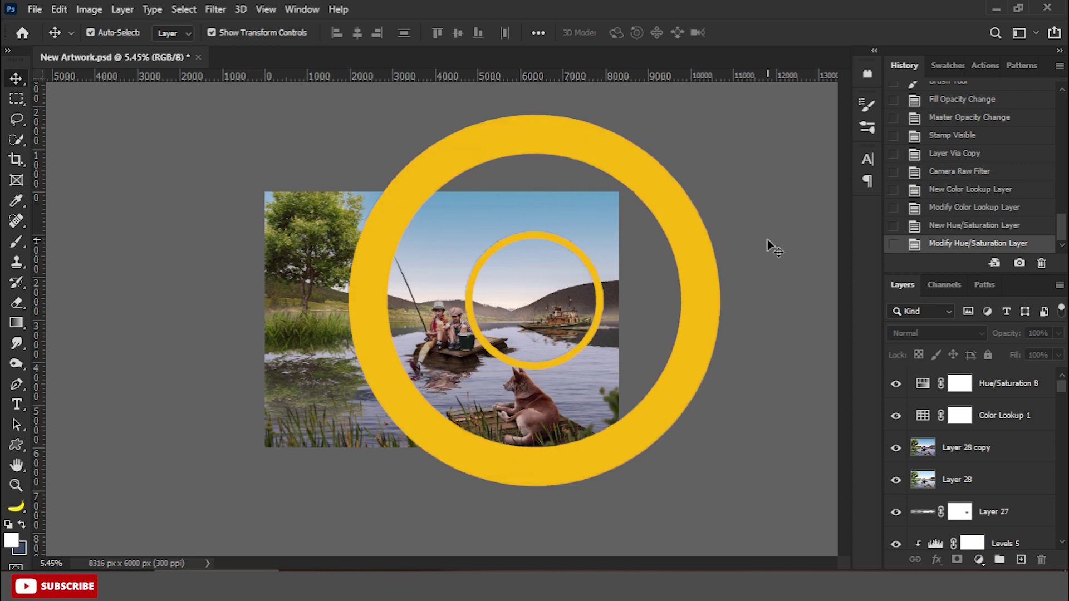